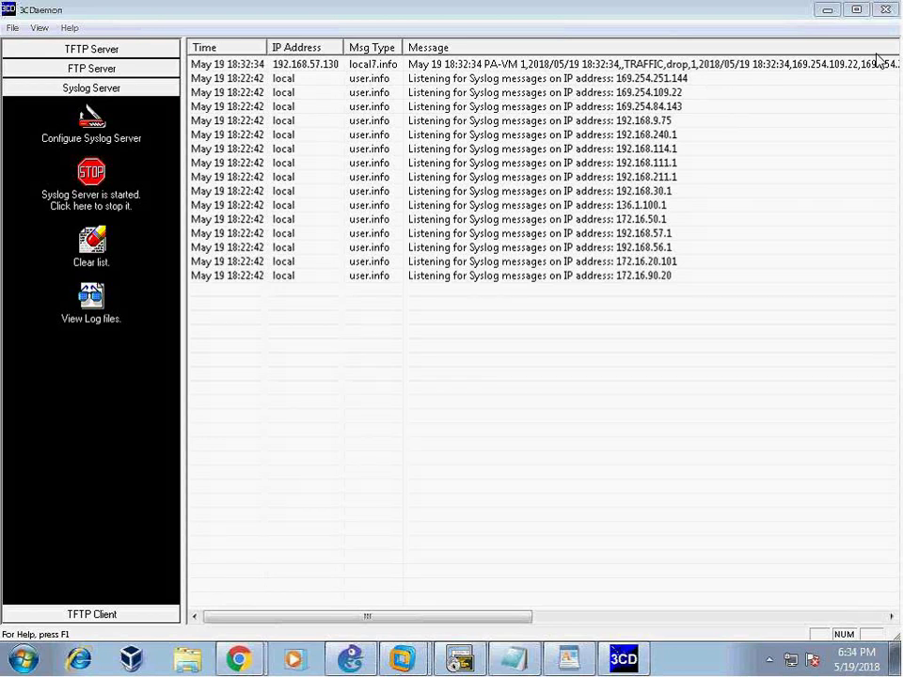
- Switch from 3CDaemon to the R5 terminal session, then on to the GNS3 lab topology
left_click(461, 661)
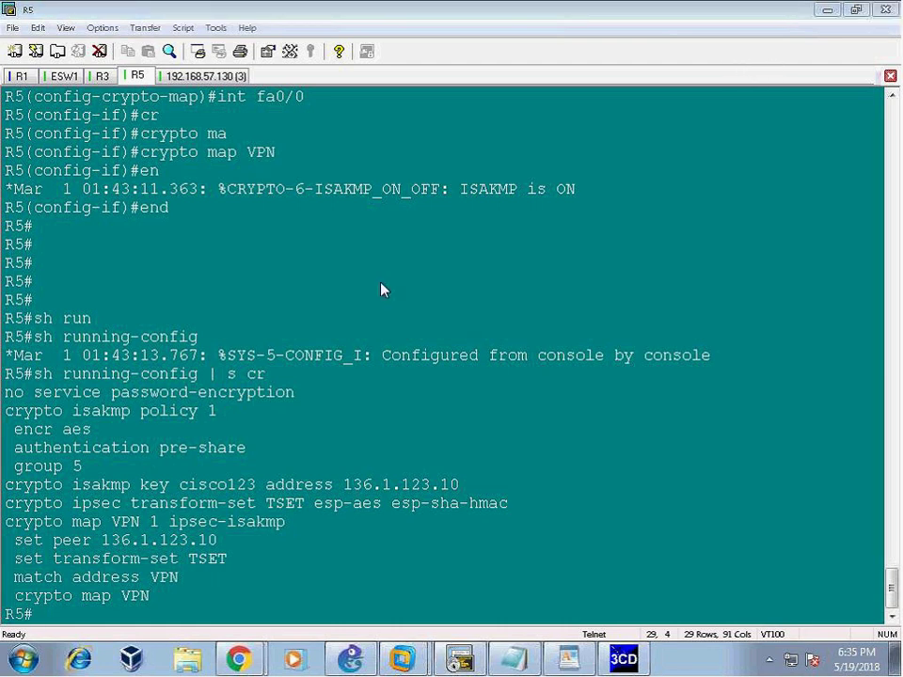
left_click(350, 658)
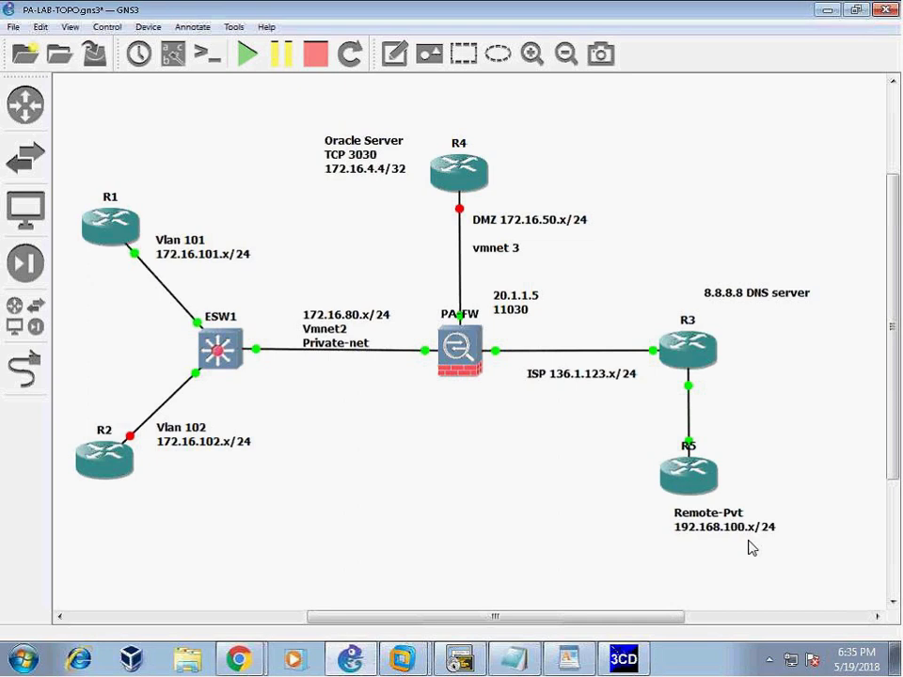
- Select and then deselect the PA-FW firewall in the GNS3 topology, then show Chrome's window list
left_click(458, 365)
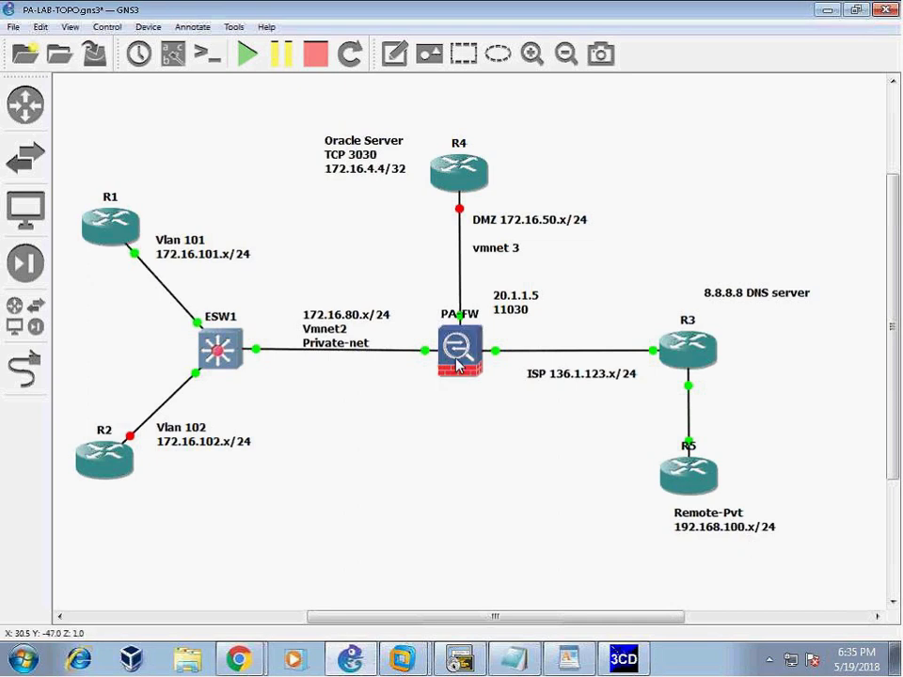
left_click(181, 214)
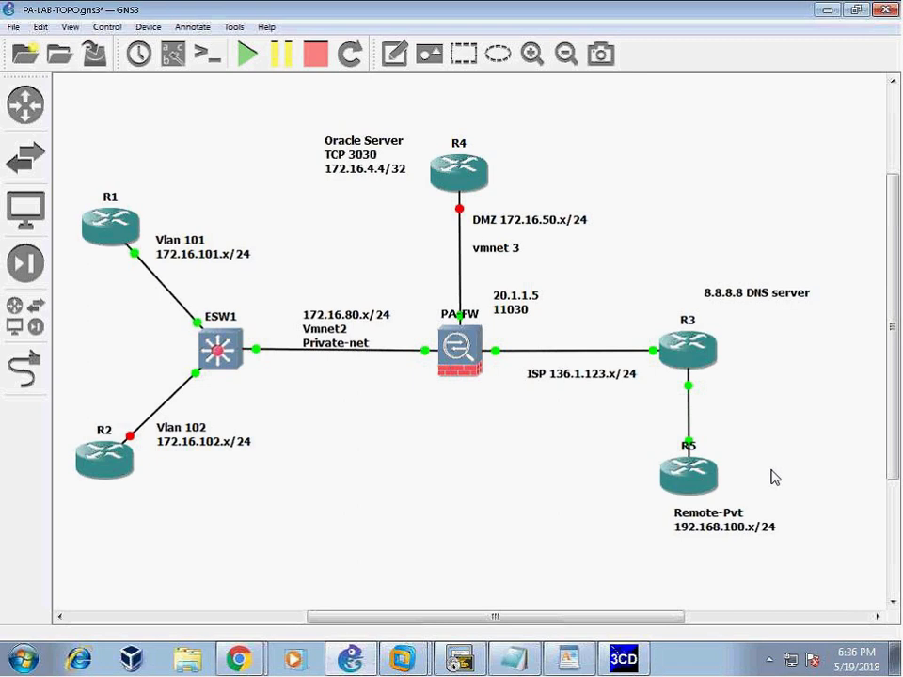
left_click(238, 658)
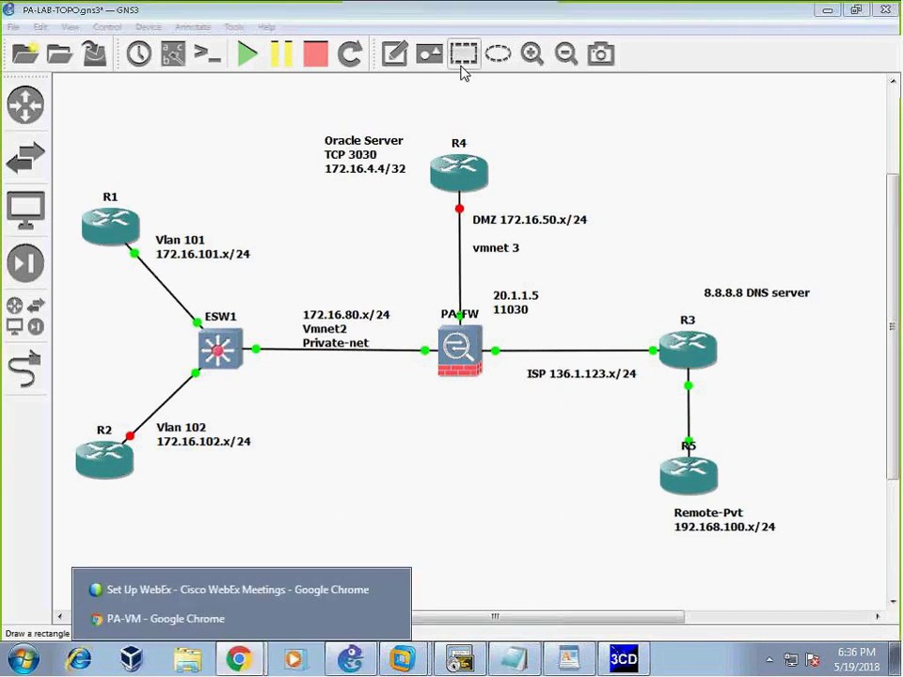
- Review the firewall's Ethernet interface addresses under Network > Interfaces in PA-VM, then return to GNS3
left_click(174, 621)
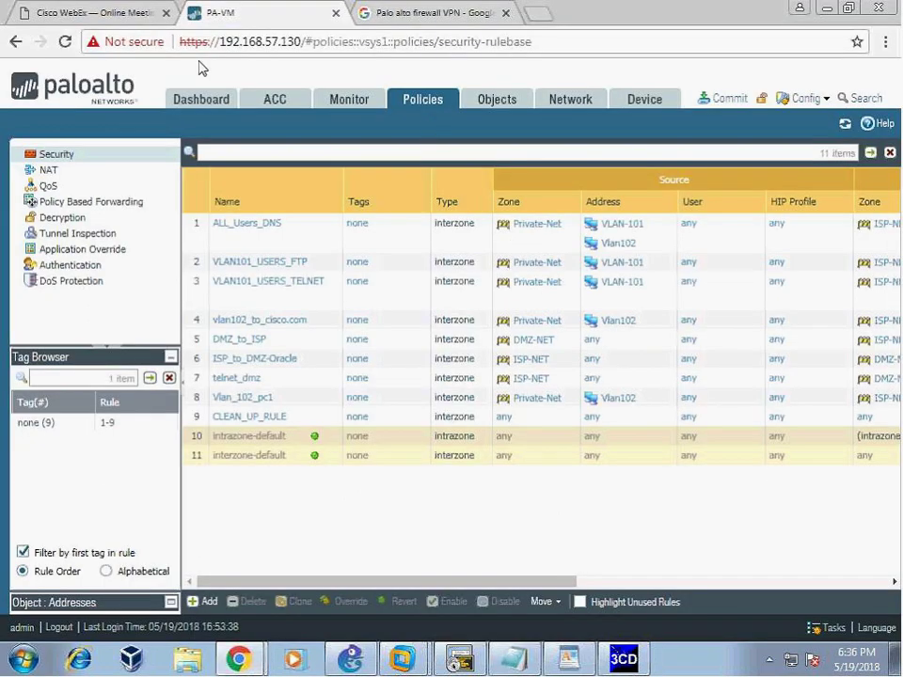
left_click(575, 108)
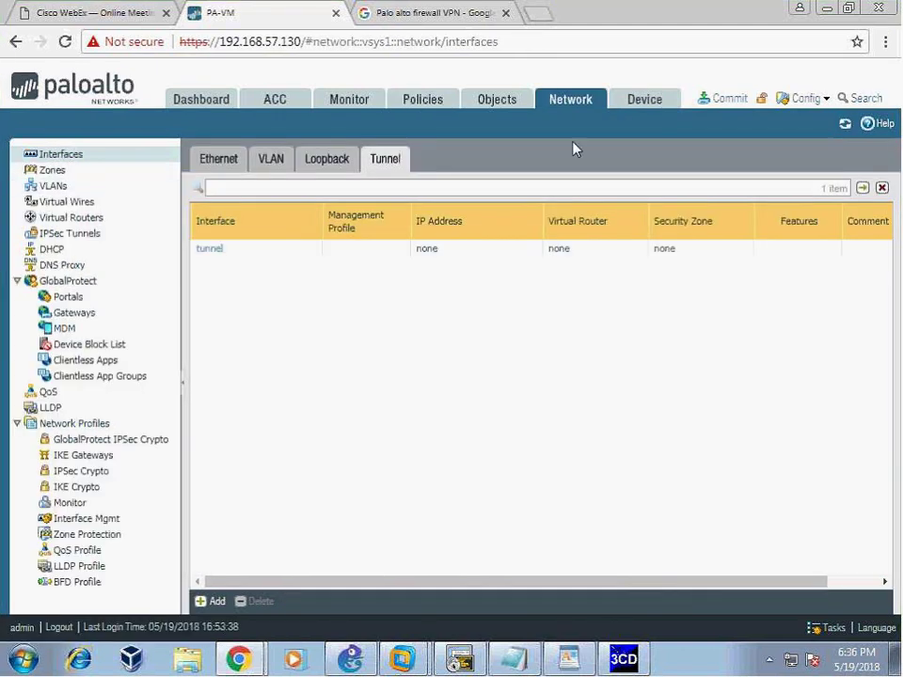
left_click(216, 160)
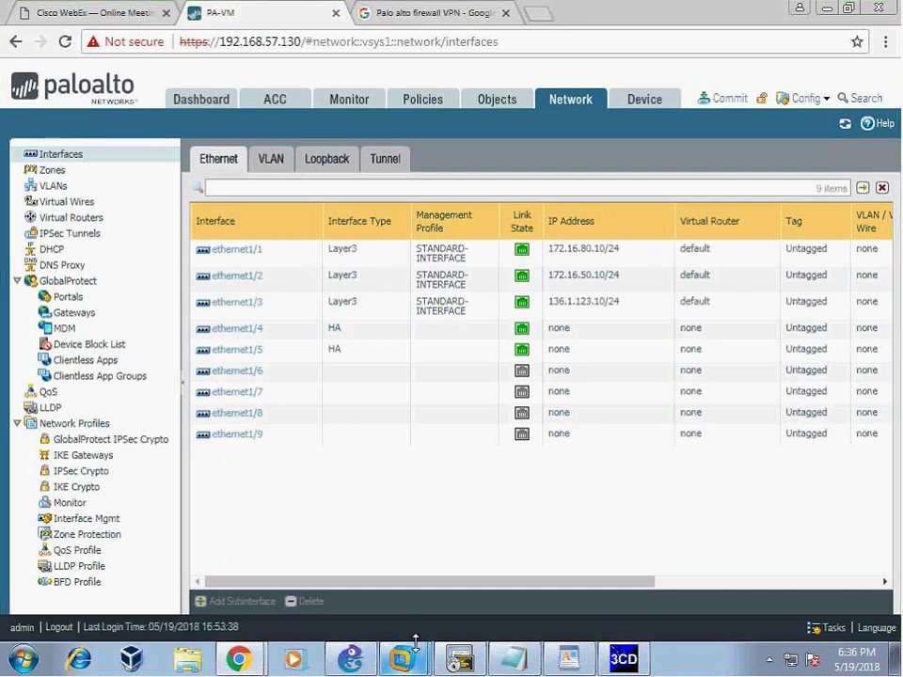
left_click(459, 658)
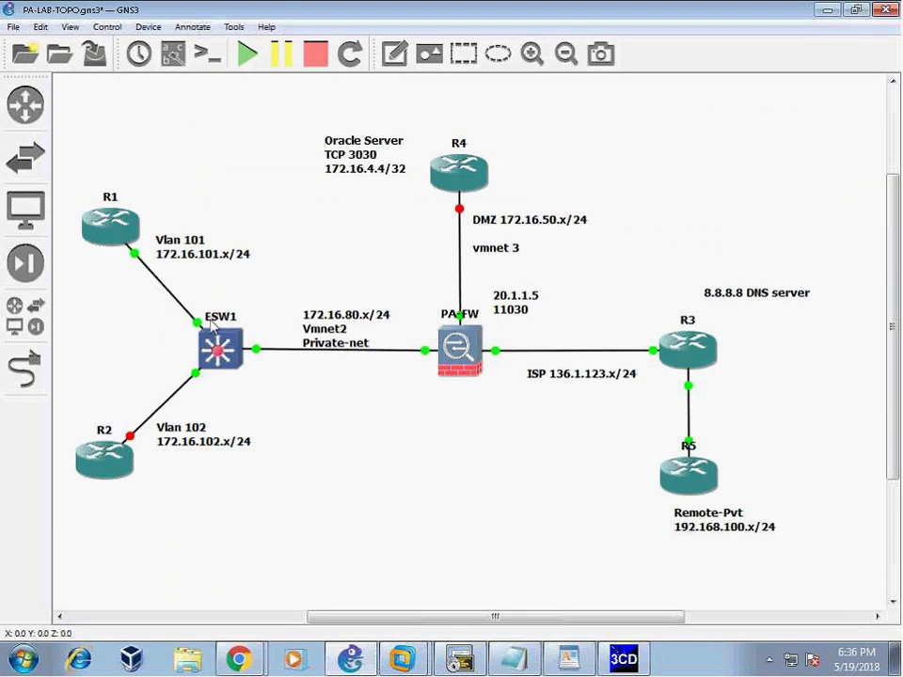
- Cycle through the R5 session, PA-VM browser window and GNS3, ending on R5's terminal
left_click(495, 649)
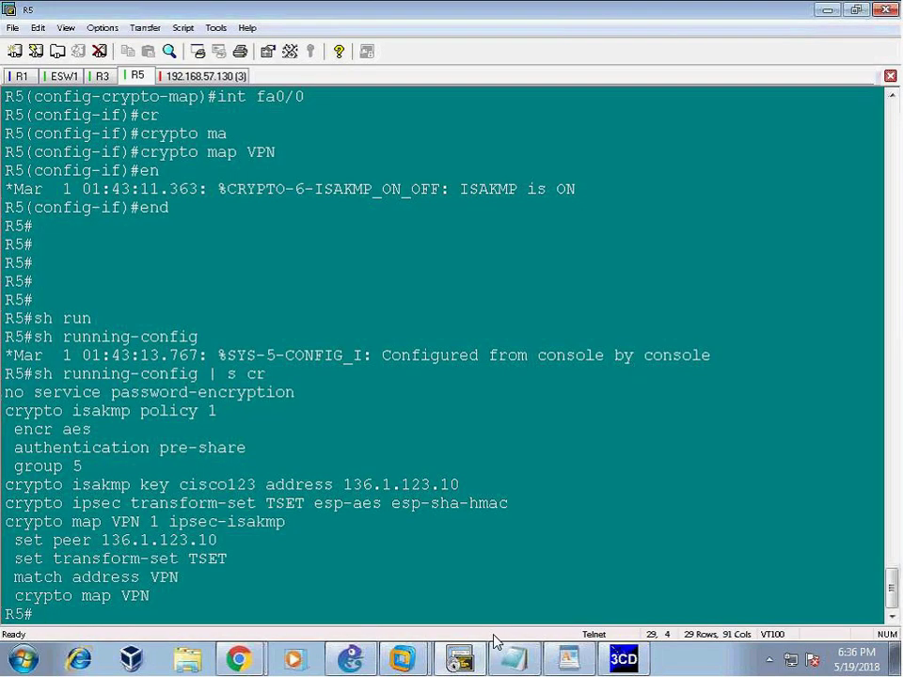
left_click(238, 658)
left_click(141, 618)
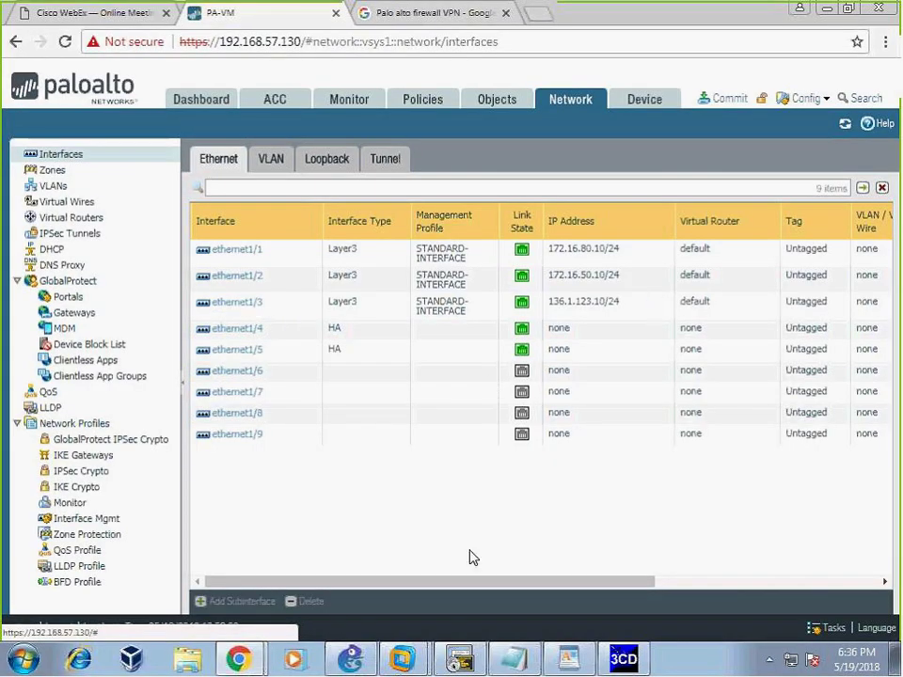
left_click(349, 665)
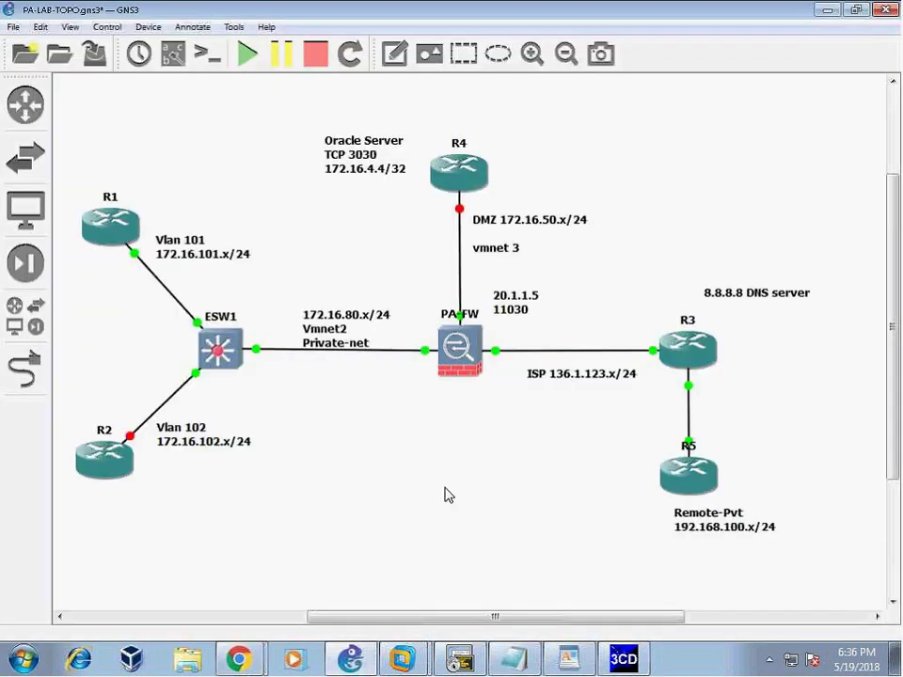
left_click(460, 664)
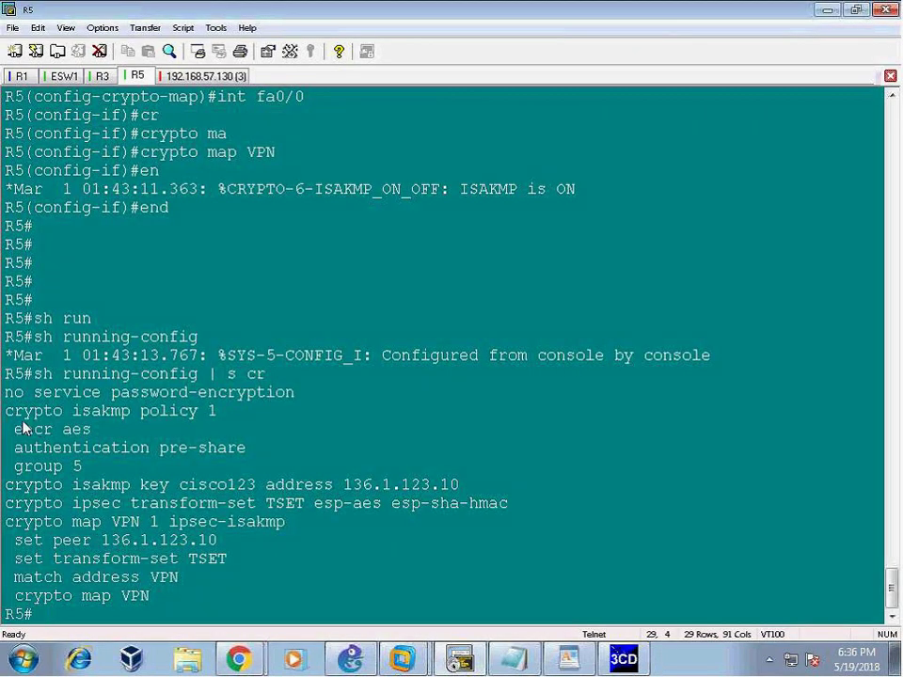
- Highlight R5's crypto isakmp through crypto map lines and ISAKMP message, then return to PA-VM
left_click_drag(11, 411, 546, 584)
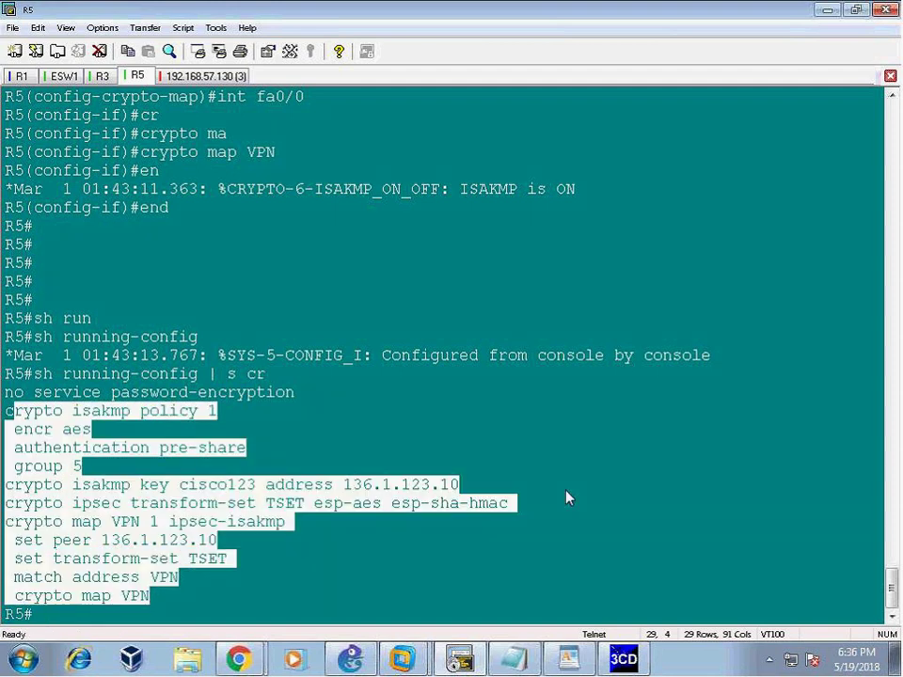
left_click_drag(187, 189, 170, 208)
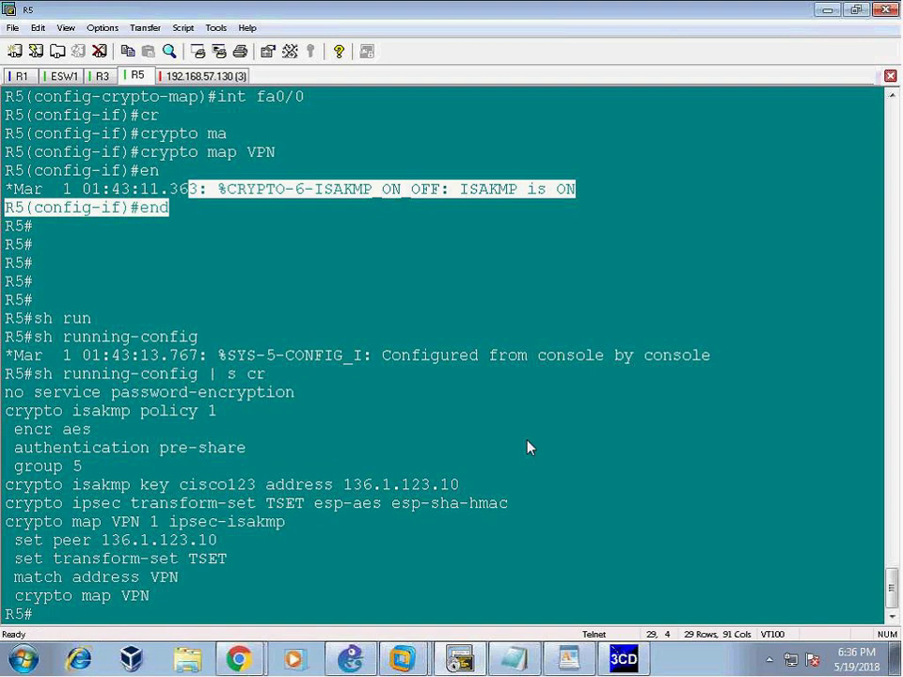
left_click(169, 208)
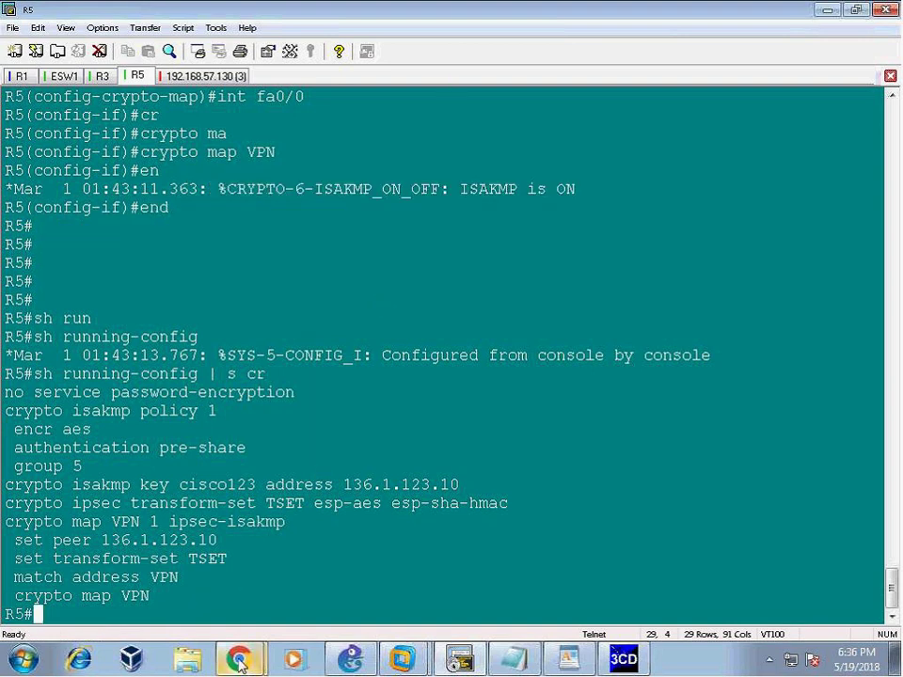
mouse_move(238, 658)
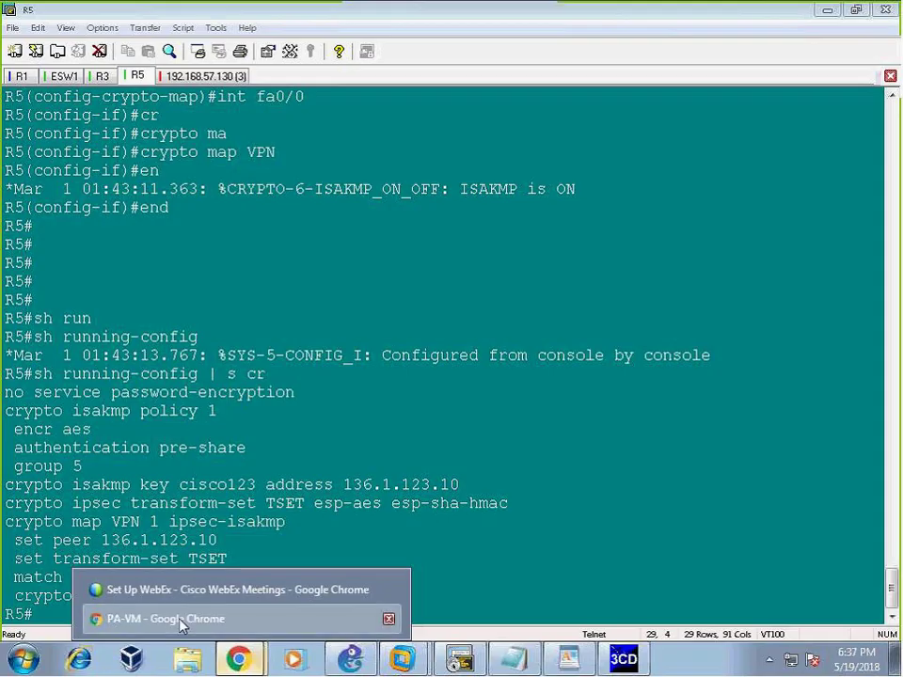
left_click(182, 621)
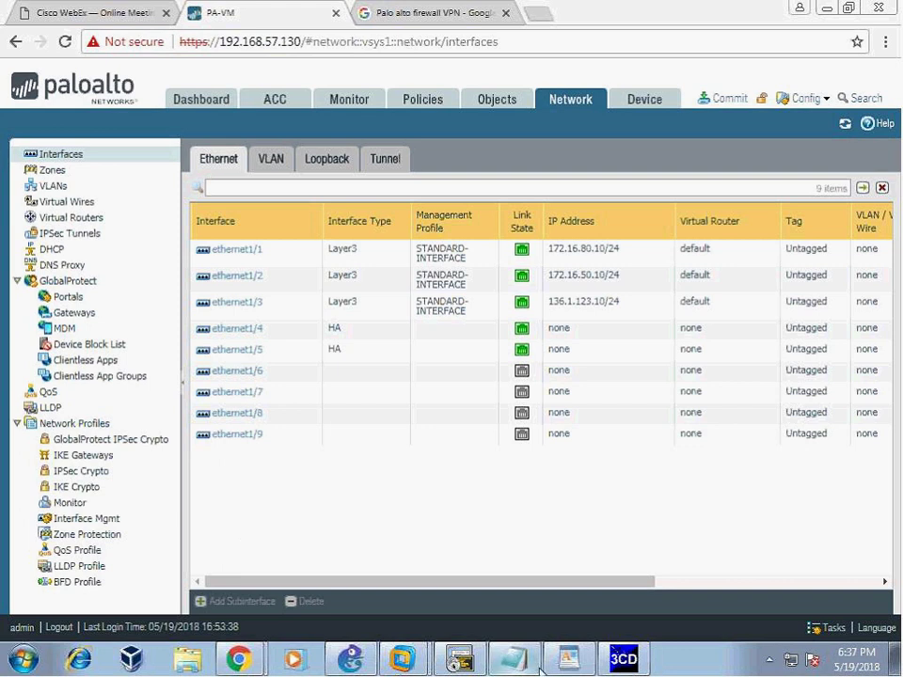
- In WordPad, add the heading 'Steps for configuring IPsec VPN on PA' followed by an empty '1.' line
left_click(568, 659)
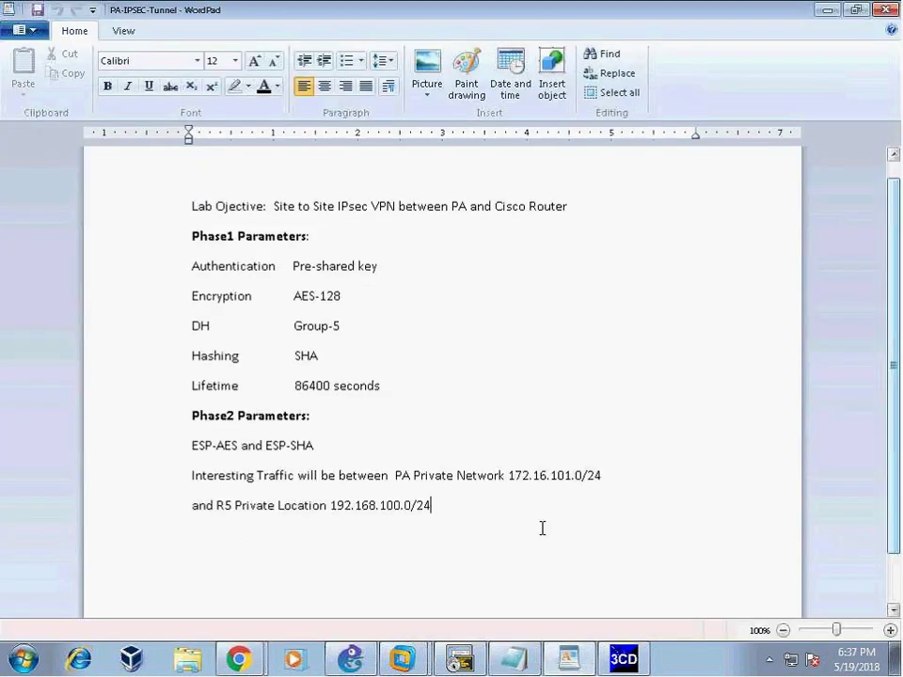
key("Return")
key("Return")
key("Return")
key("Return")
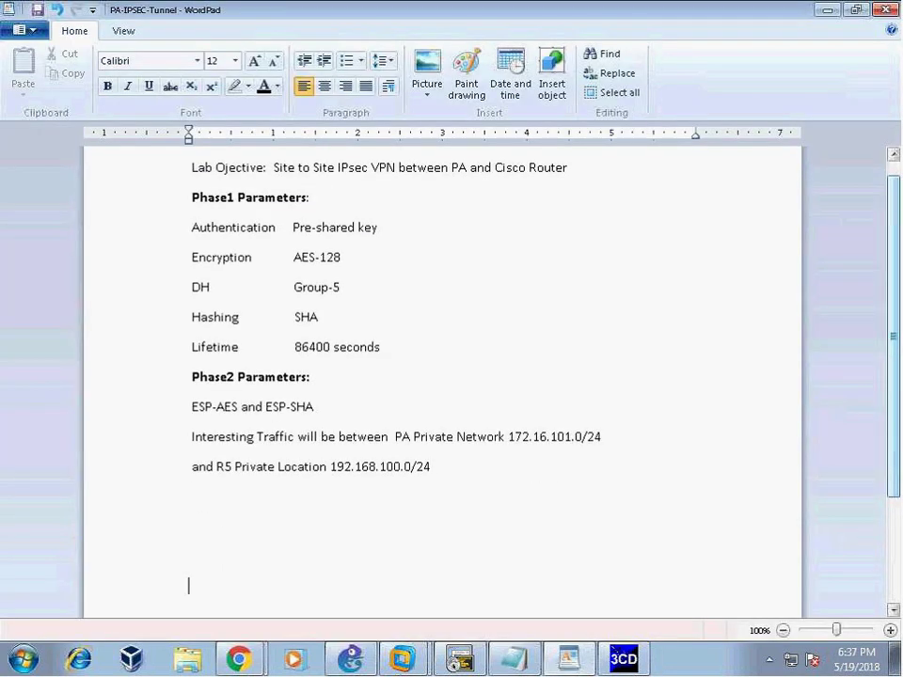
key("BackSpace")
key("BackSpace")
type("Ste")
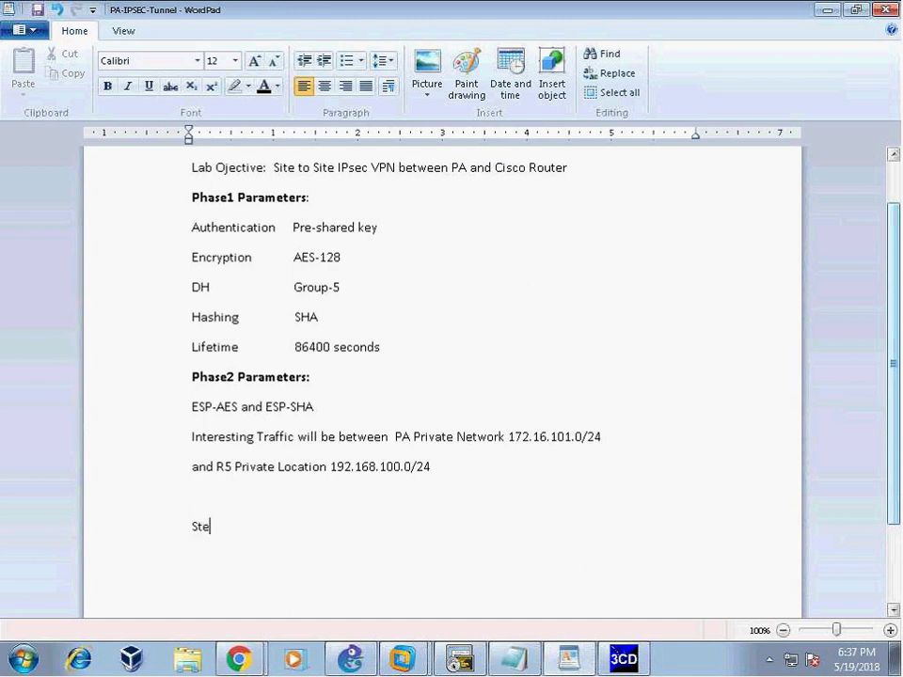
type("ps for configuring IP")
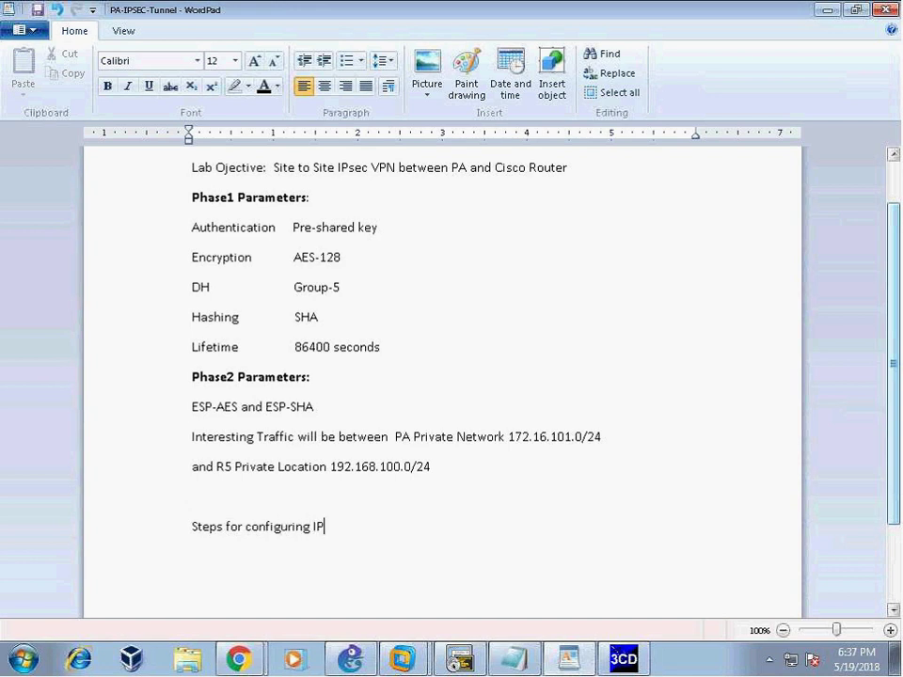
type("sec VPN on PA")
key("Return")
type("1.")
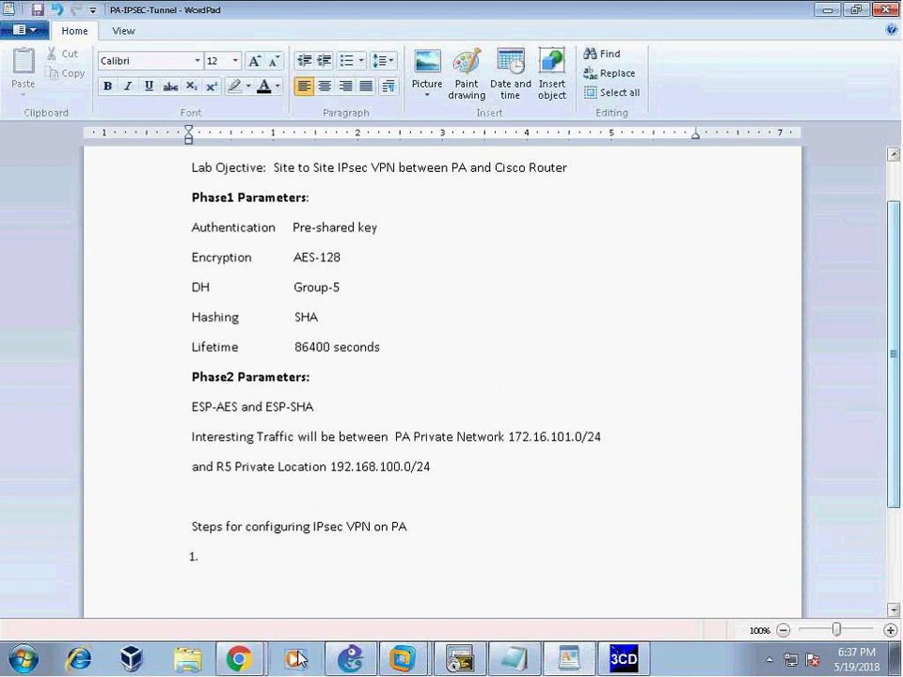
- Close the untitled Notepad scratch notes of CCNA and CEH jottings without saving
mouse_move(240, 658)
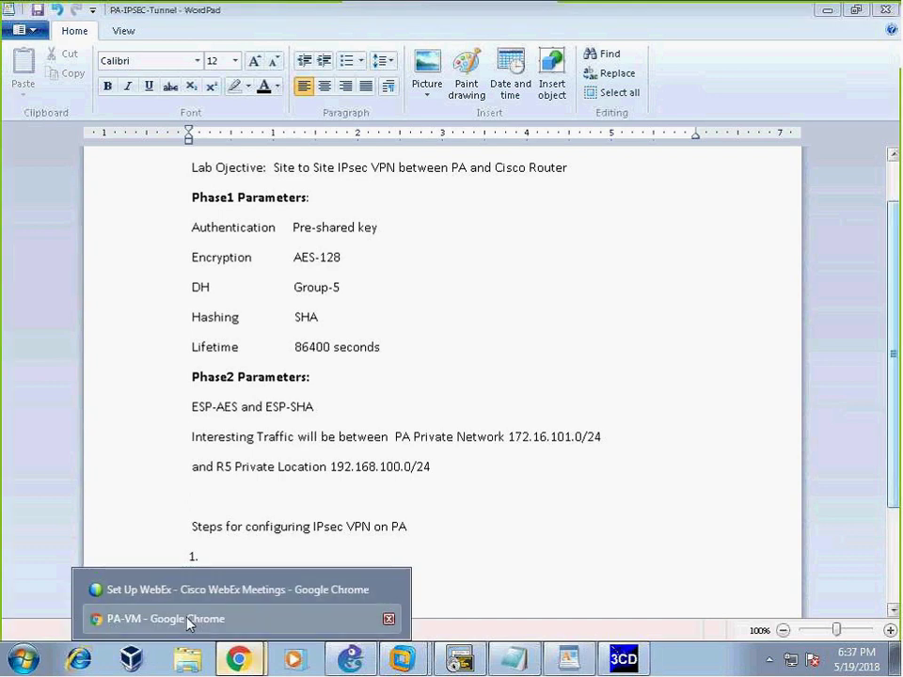
left_click(186, 618)
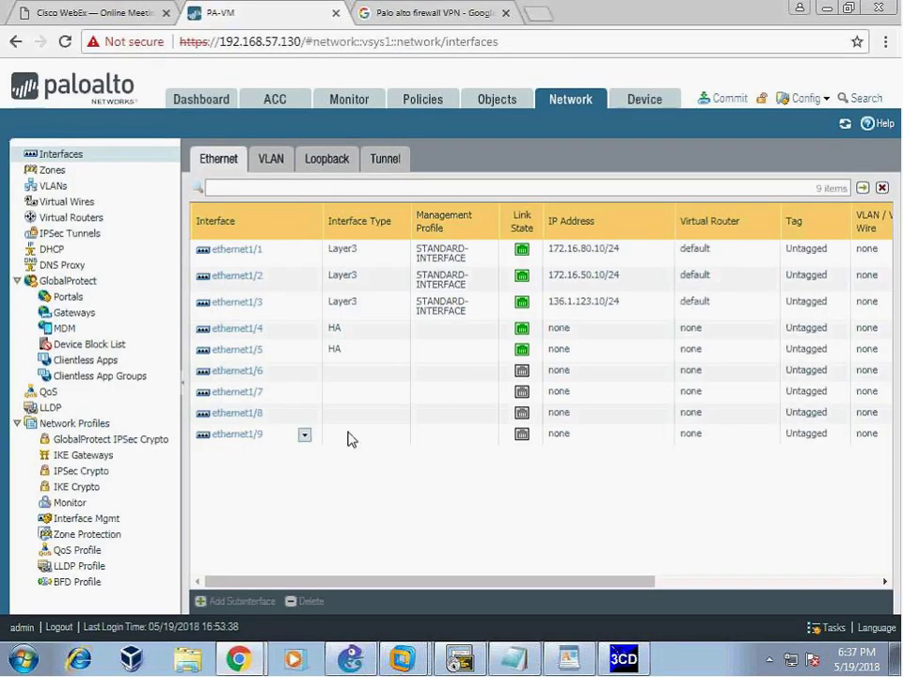
left_click(519, 660)
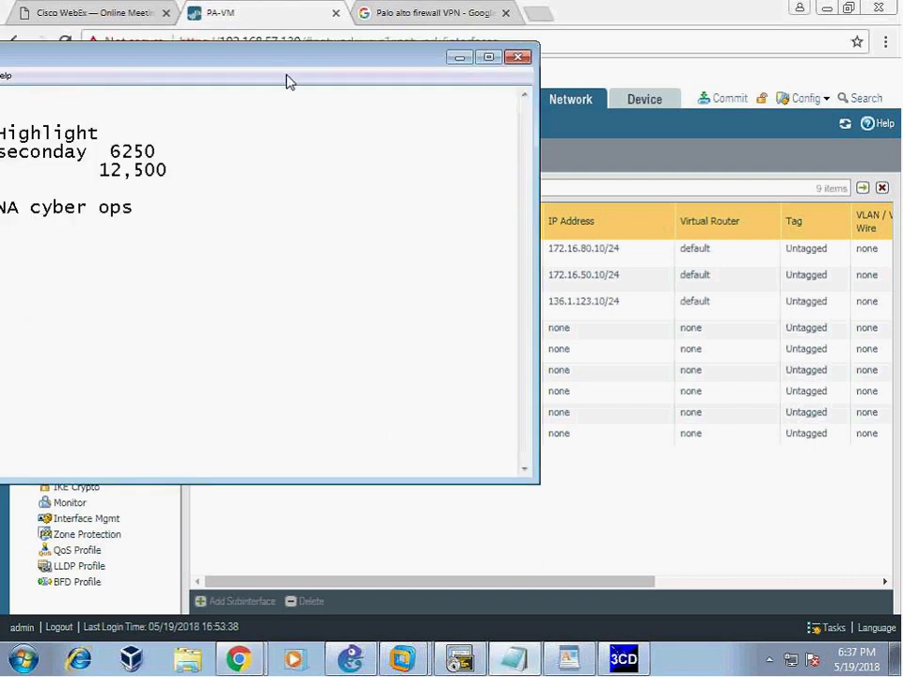
left_click_drag(252, 67, 405, 100)
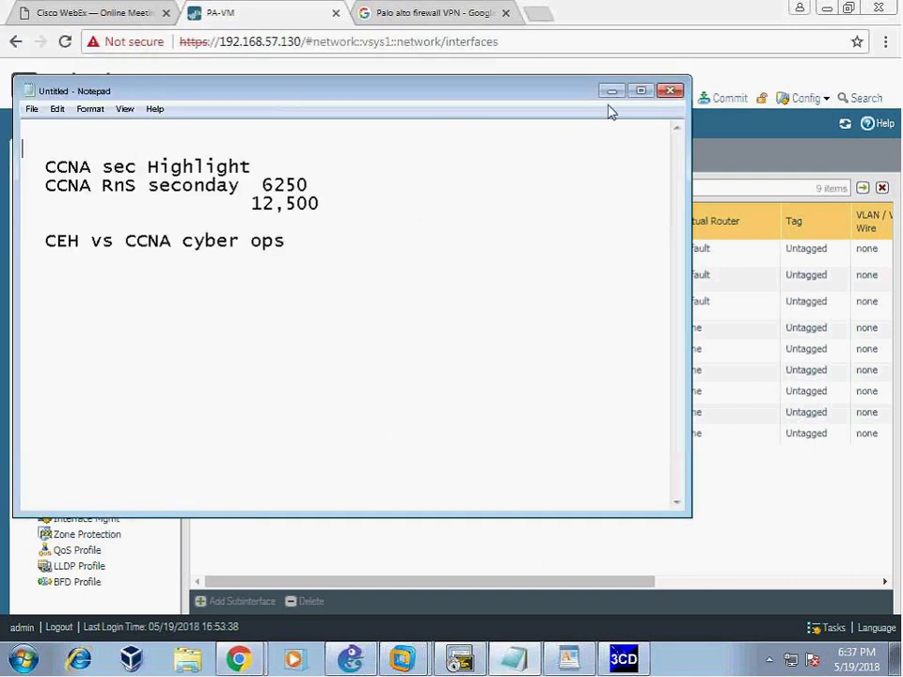
left_click(669, 91)
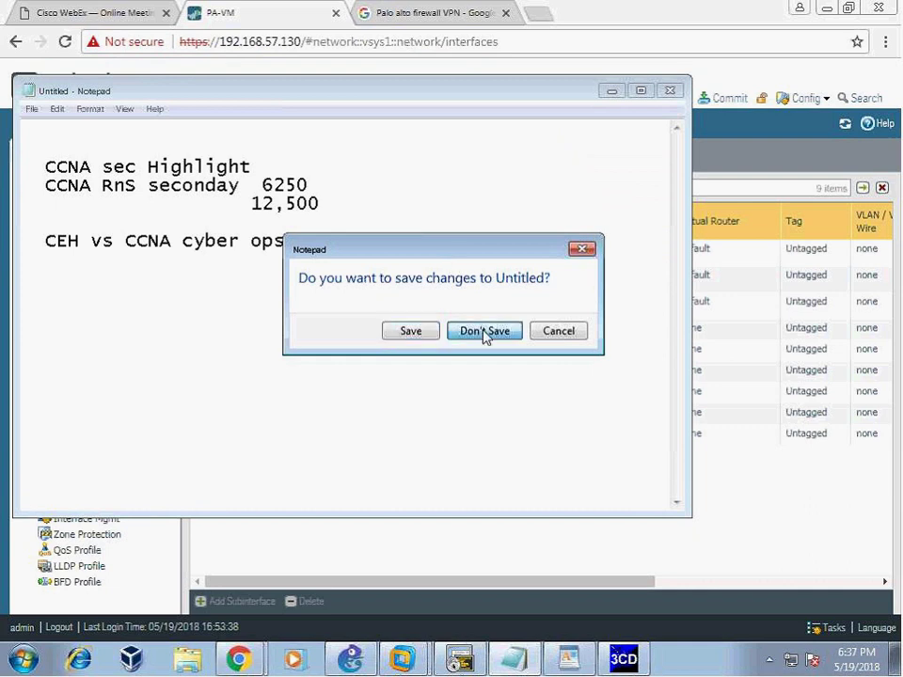
left_click(484, 330)
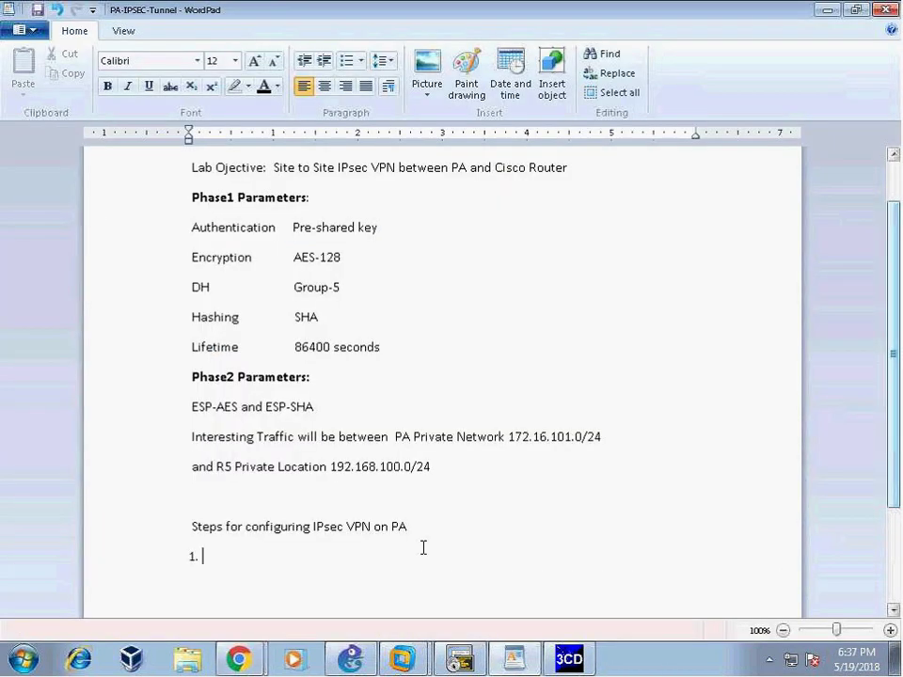
- Fill in list items 1–4: Tunnel Sub-if, IKE Gateway, IKE crypto profile and Ipsec Profile
type("Tunnel Sub-if")
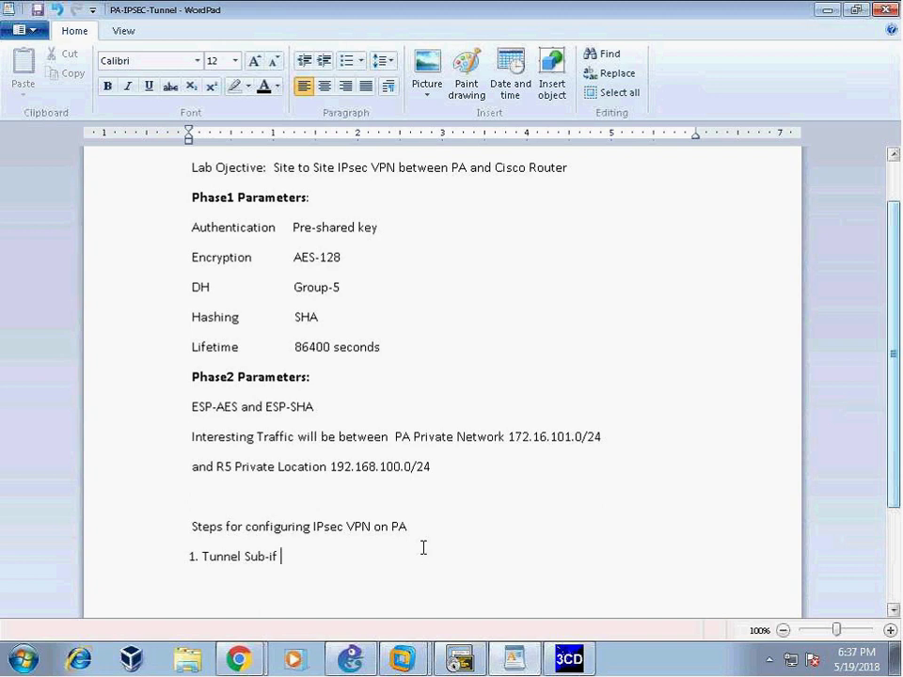
key("Return")
type("2. ")
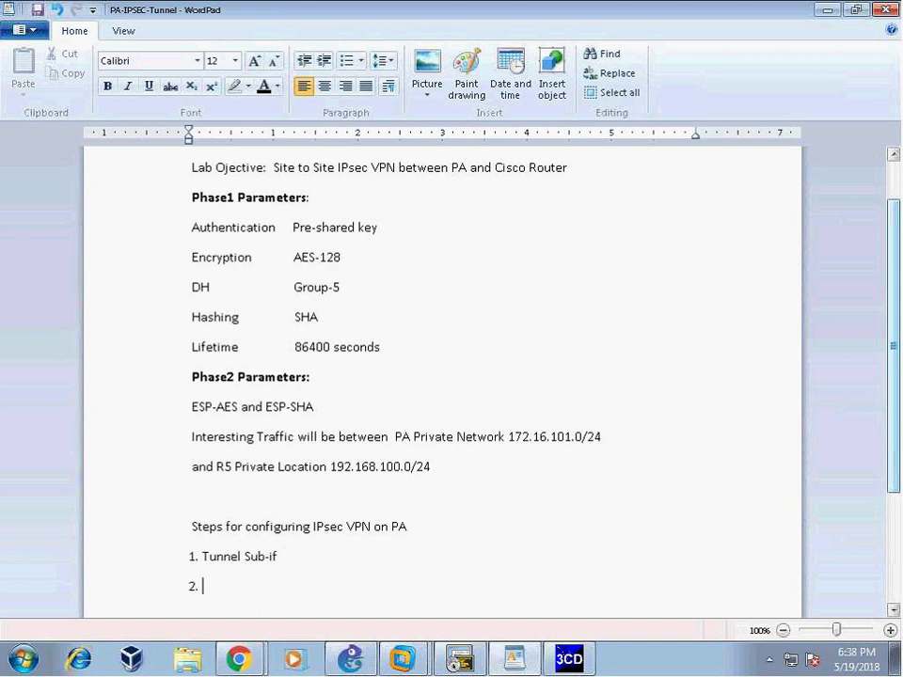
type("IKE Gateway")
key("Return")
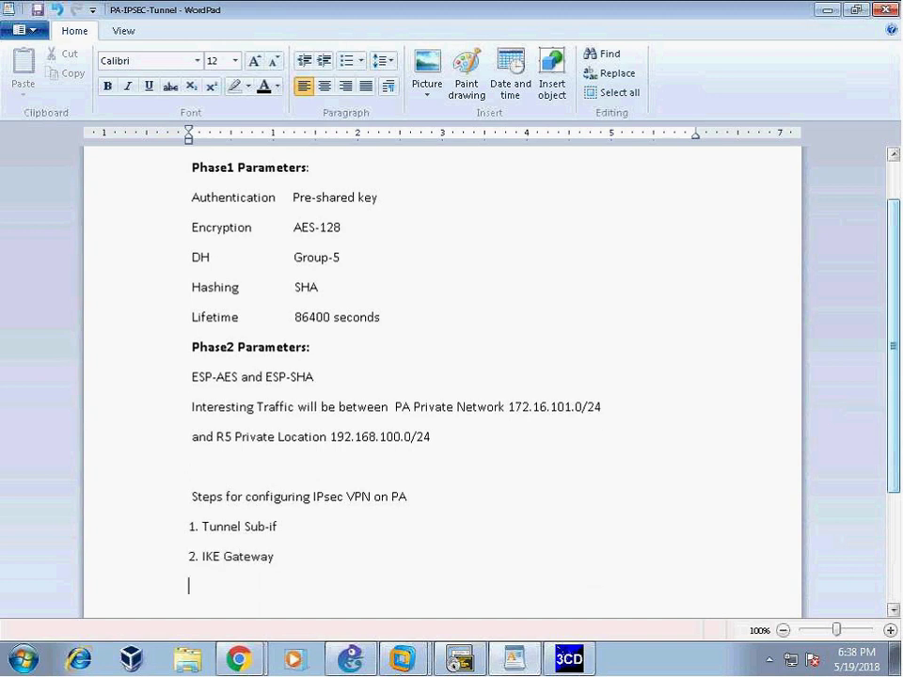
type("3. I")
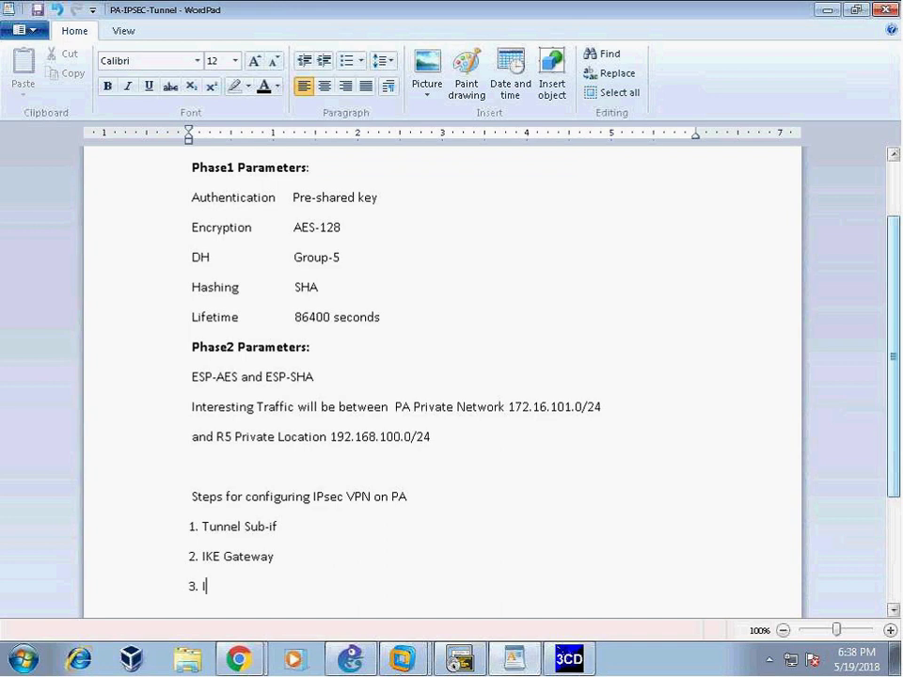
type("KE crypto profile")
key("Return")
type("4. Ips")
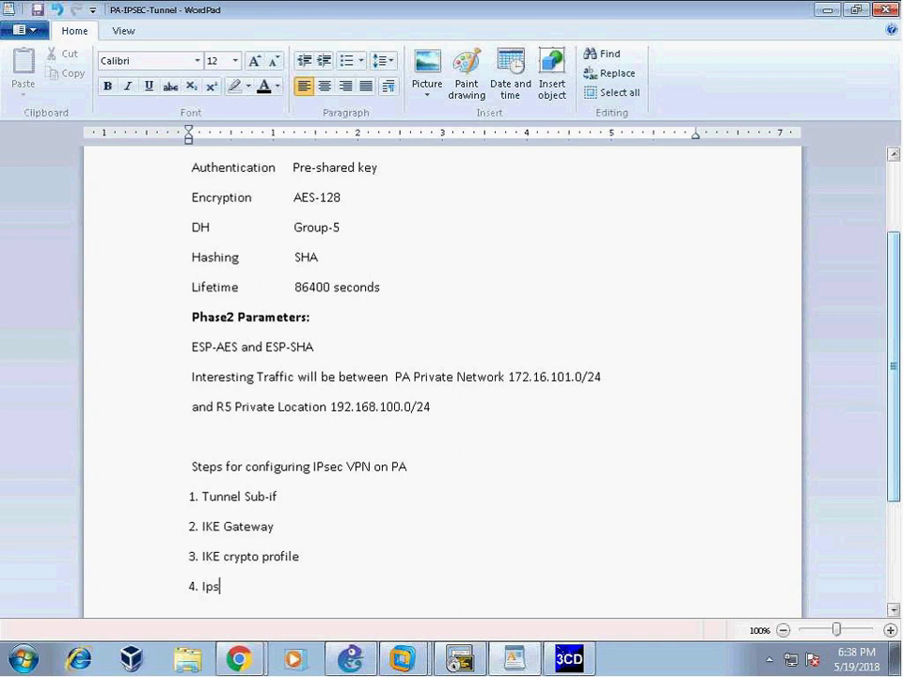
type("ec Profile")
- Highlight the Phase1 and Phase2 parameter blocks in the notes to review them
scroll(247, 270, "up", 1)
left_click_drag(191, 225, 378, 354)
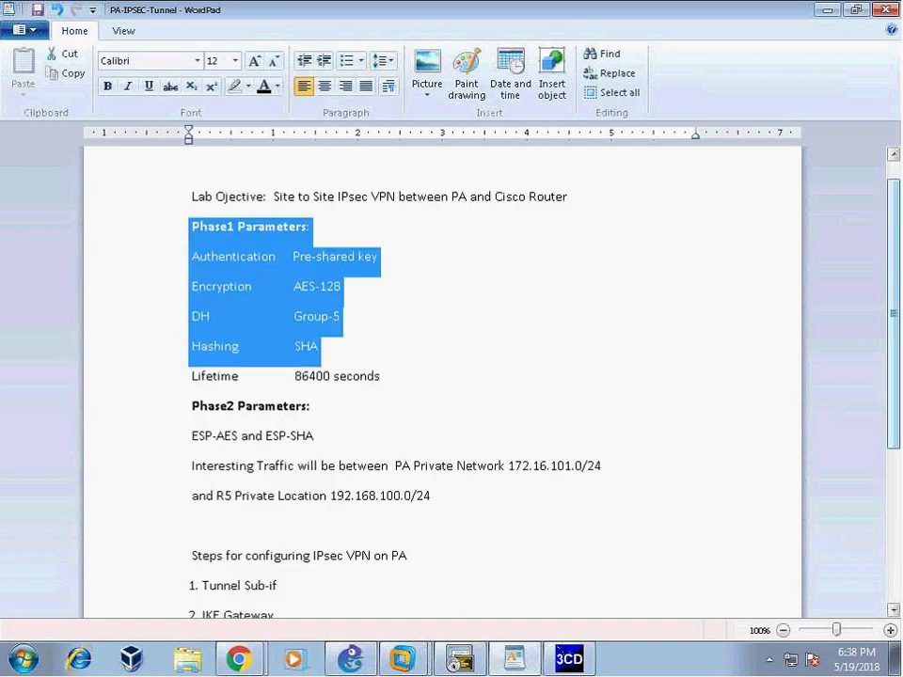
left_click_drag(191, 404, 602, 467)
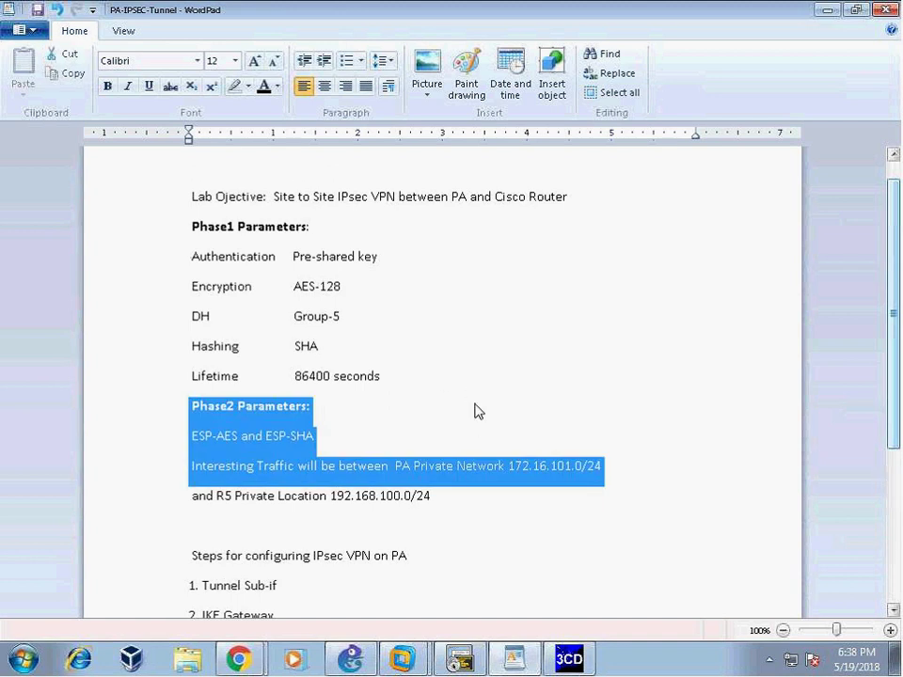
- Add items '5. Static Route', '6. IPsec tunnel' and '7. Security Policy' to the steps list
left_click(478, 410)
scroll(232, 316, "down", 3)
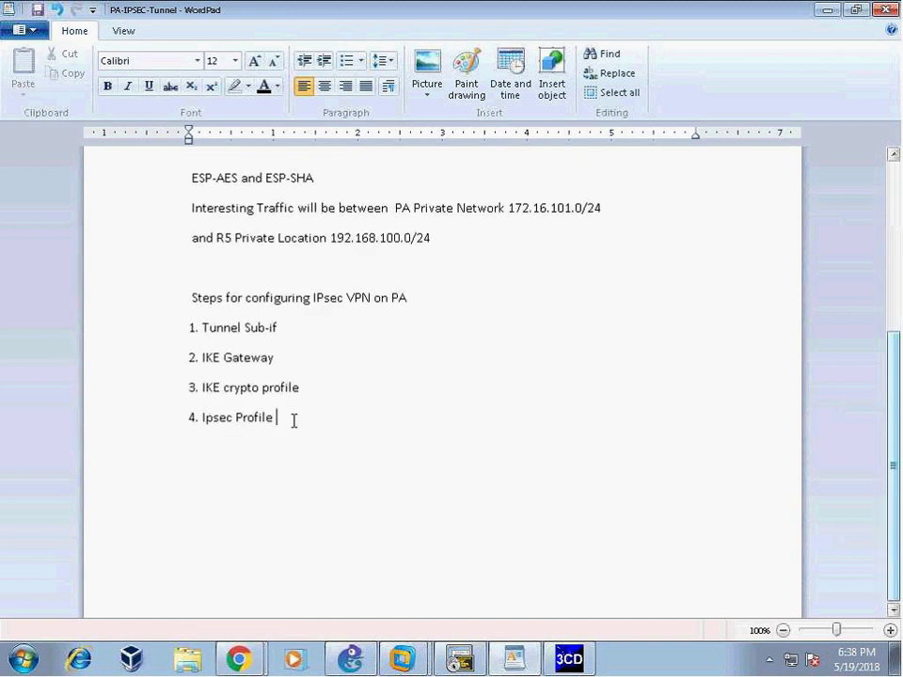
scroll(217, 262, "up", 3)
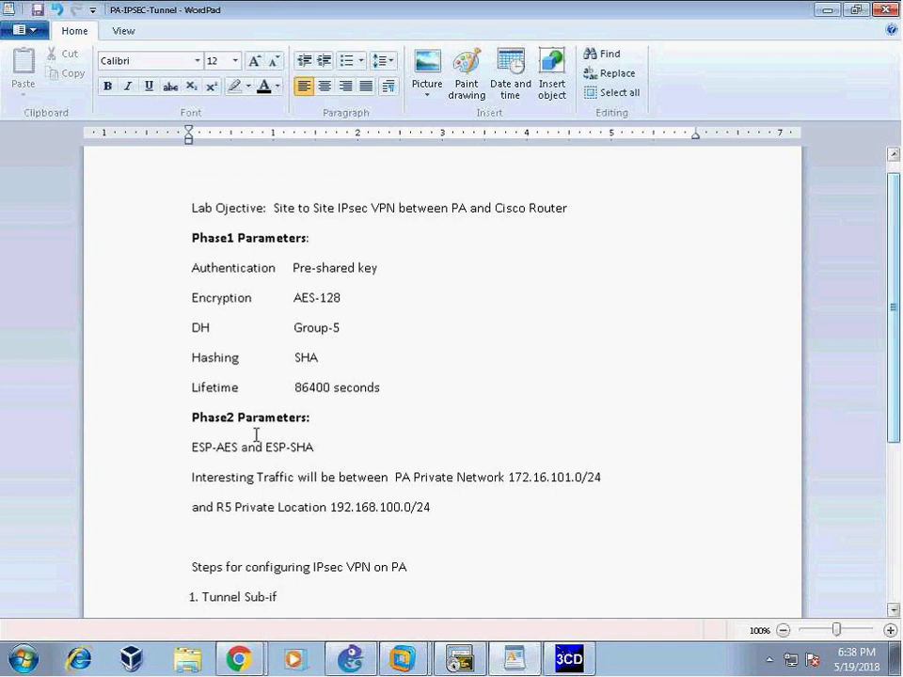
scroll(297, 478, "down", 3)
scroll(297, 478, "down", 1)
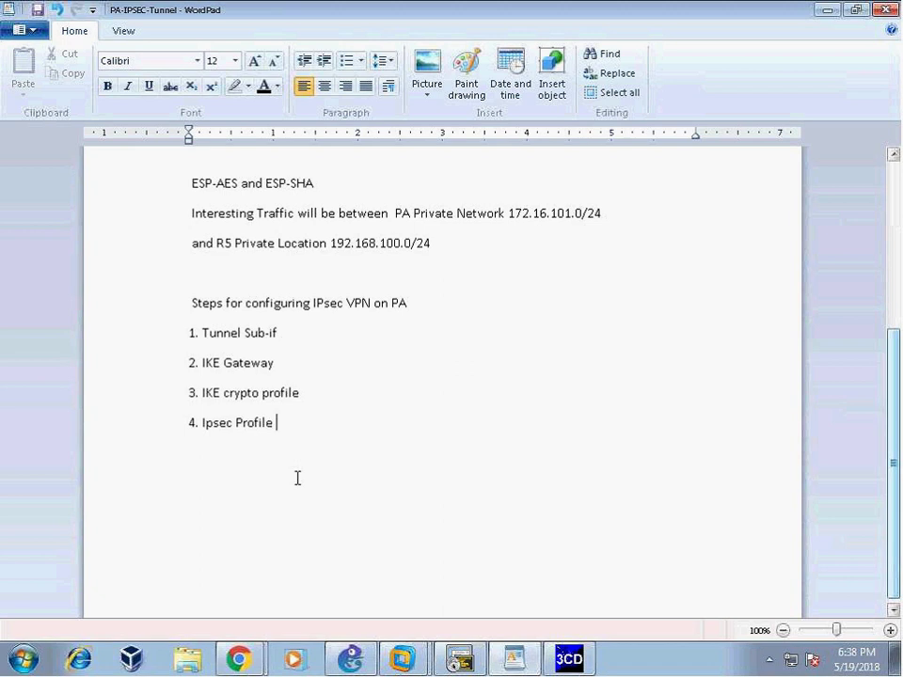
key("Return")
type("5. ")
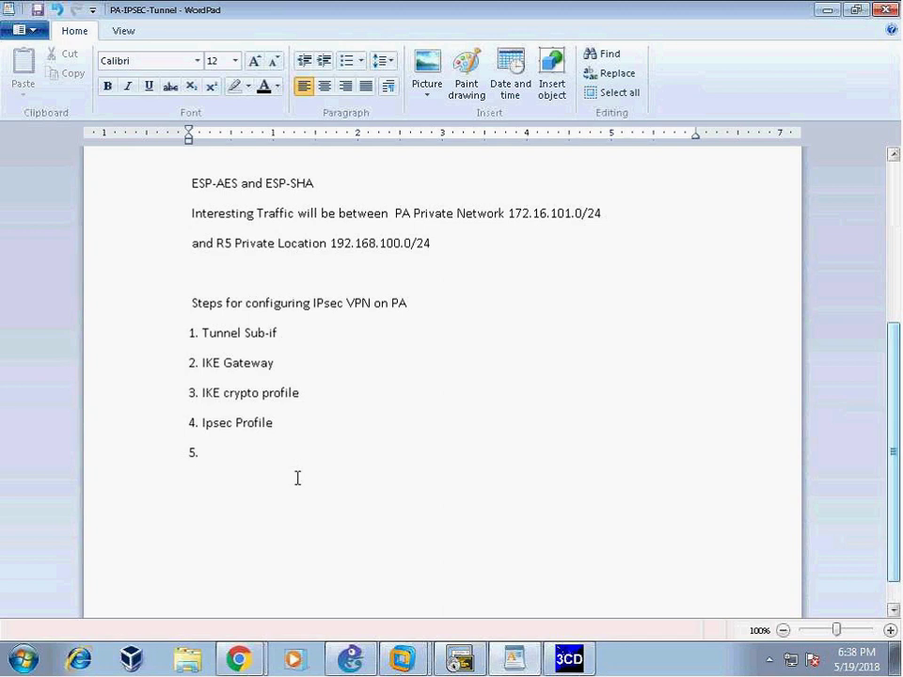
type("Static Route")
key("Return")
type("4")
key("BackSpace")
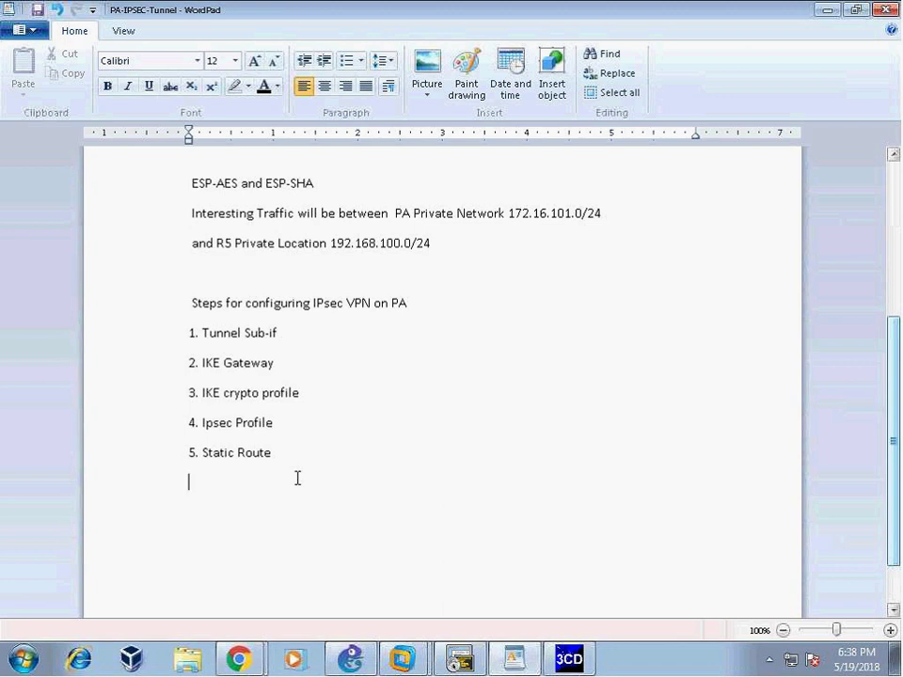
type("6. IPsec tunnel")
key("Return")
type("7. Sec")
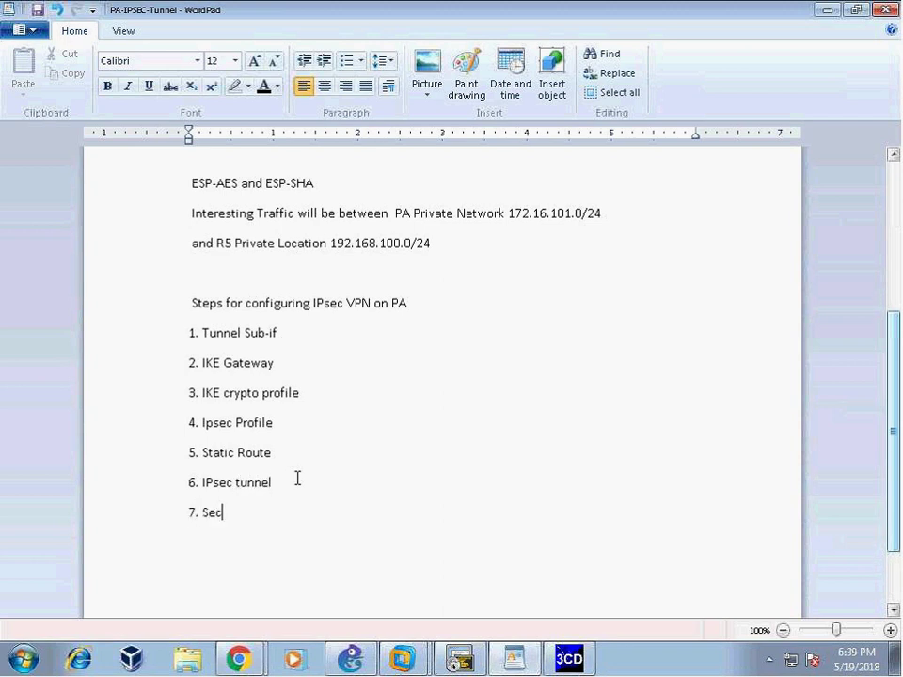
type("urity Policy")
- Highlight the seven-step list and the Tunnel Sub-if line to review the outline
left_click_drag(186, 339, 363, 520)
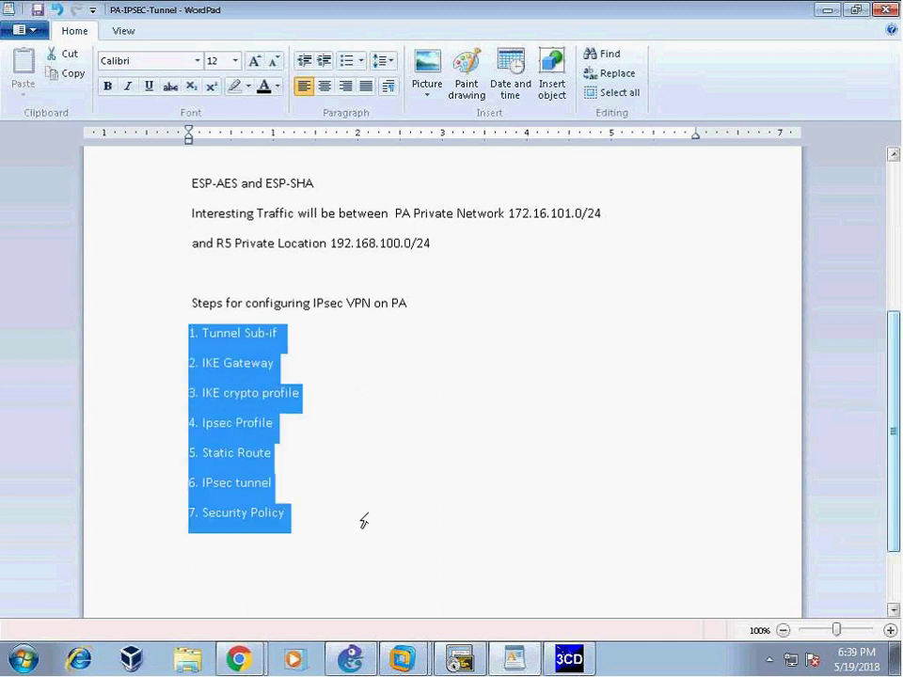
left_click(429, 468)
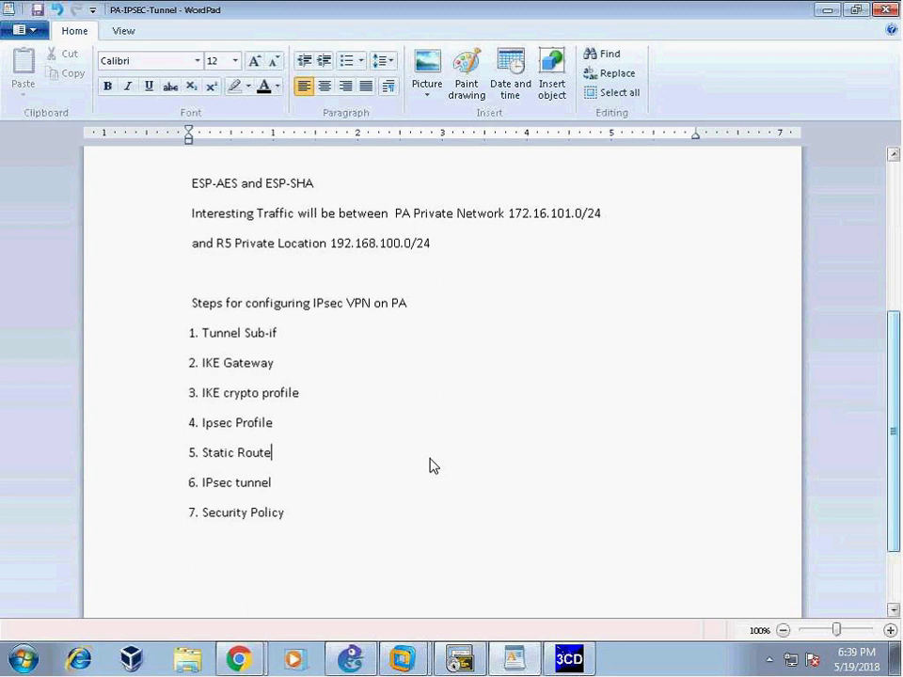
left_click(335, 392)
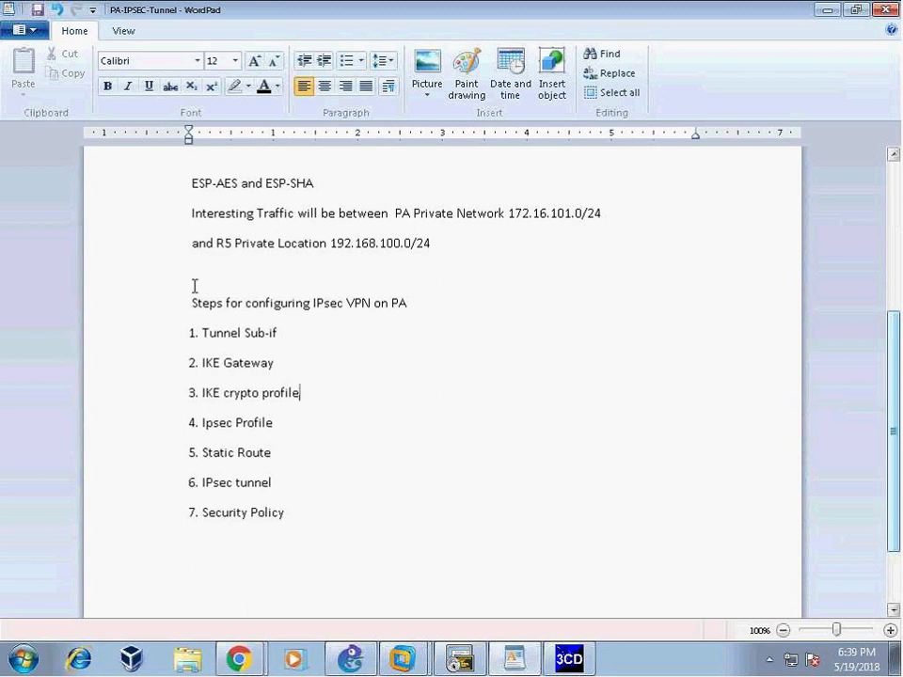
triple_click(193, 334)
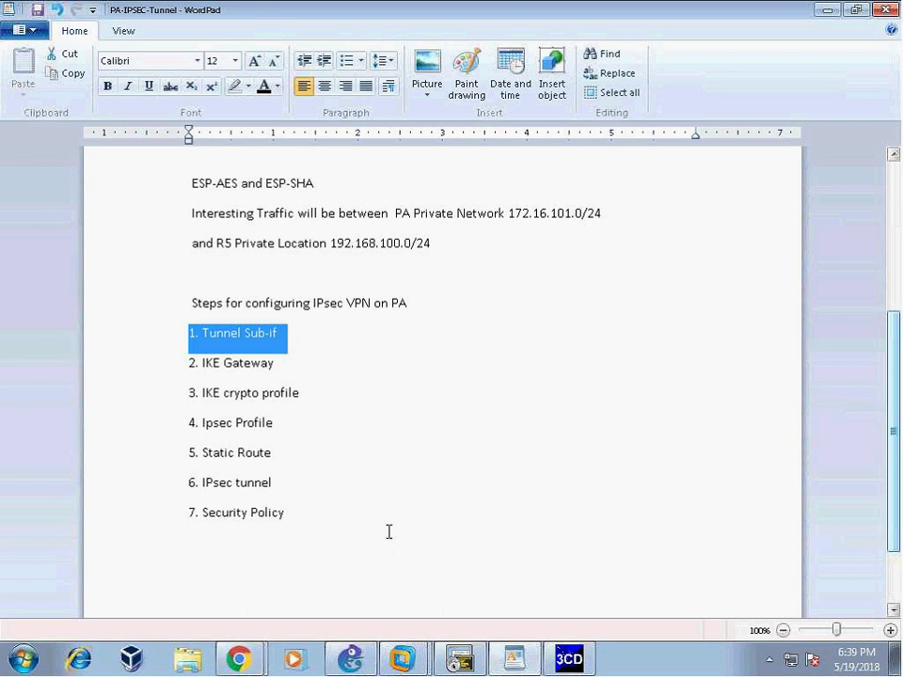
left_click(241, 659)
- On PA-VM, open the Tunnel list under Network > Interfaces and add a new tunnel interface
left_click(197, 616)
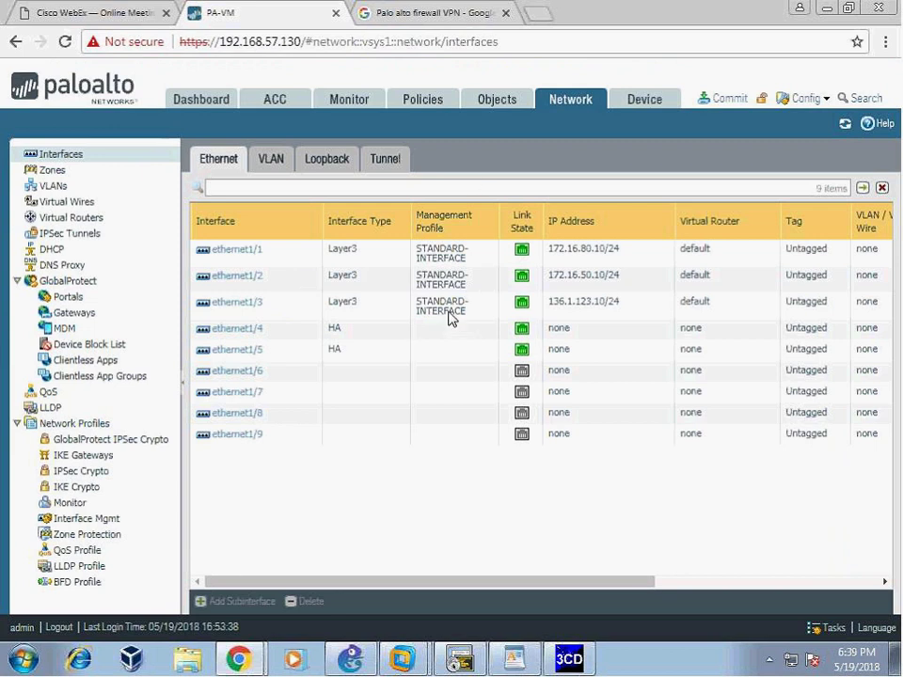
left_click(384, 159)
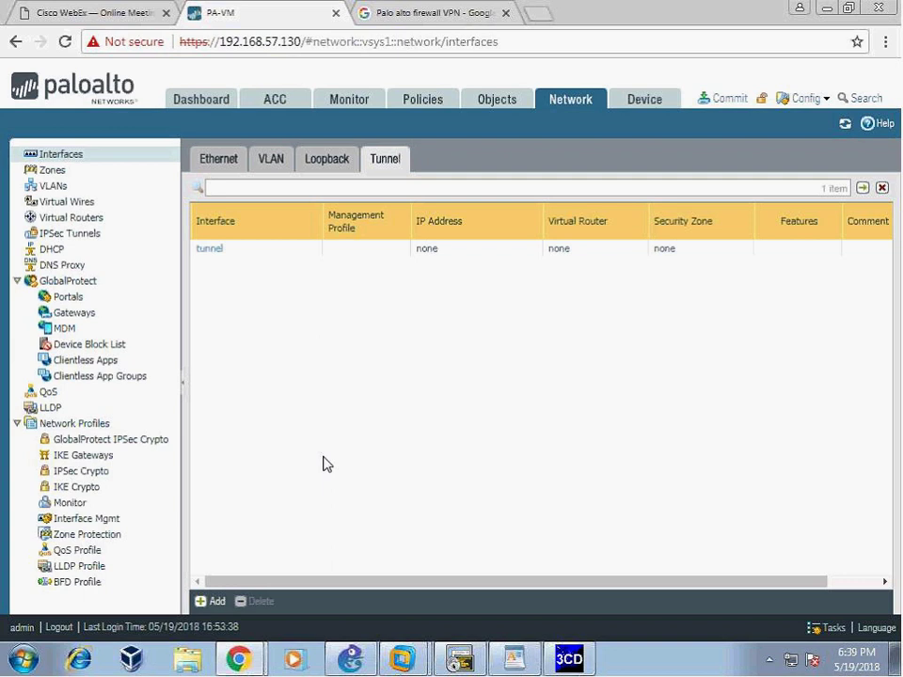
left_click(212, 602)
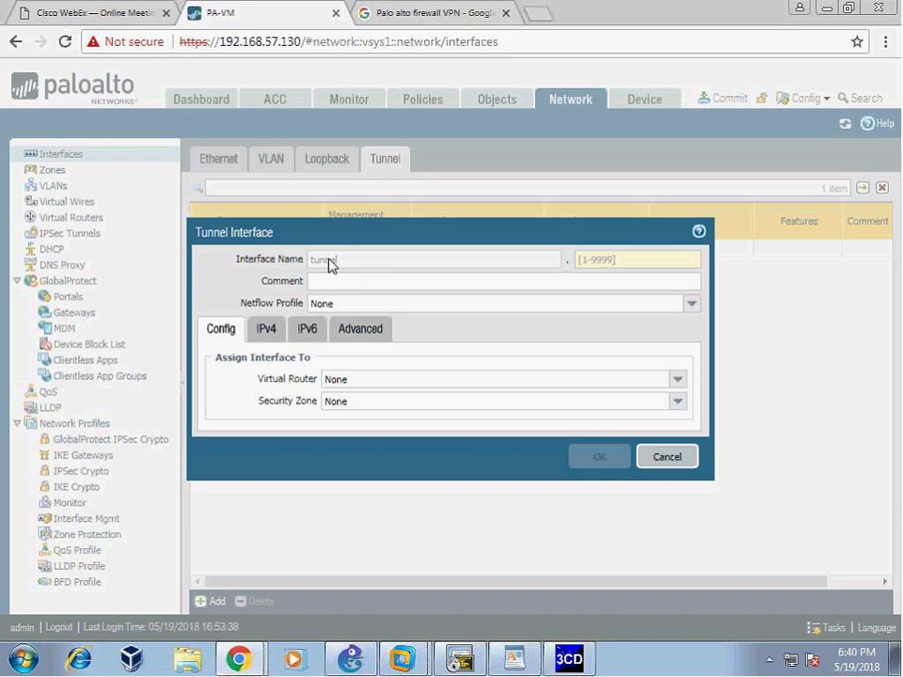
left_click(696, 492)
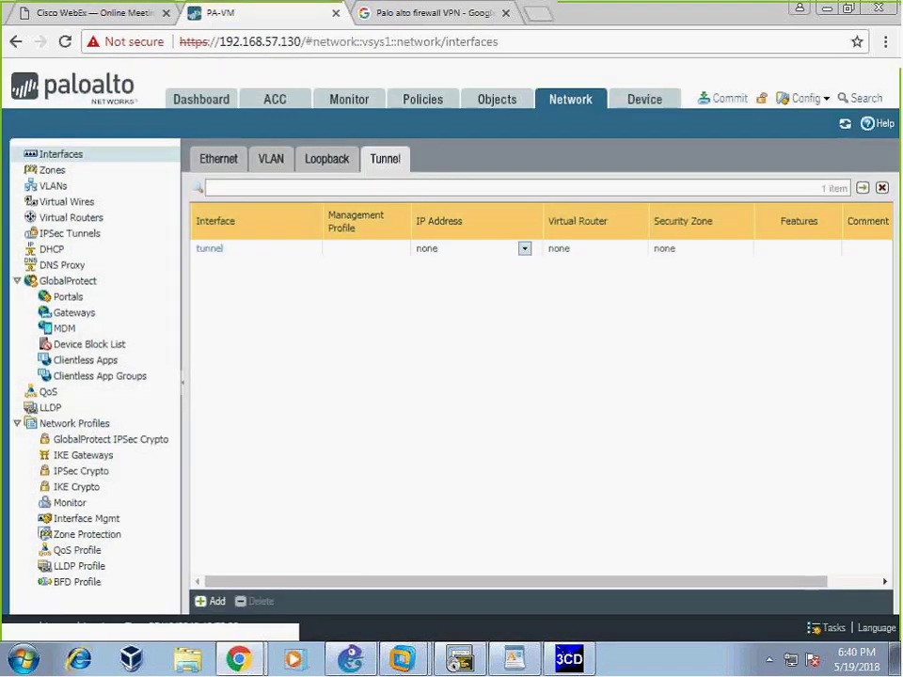
left_click(218, 158)
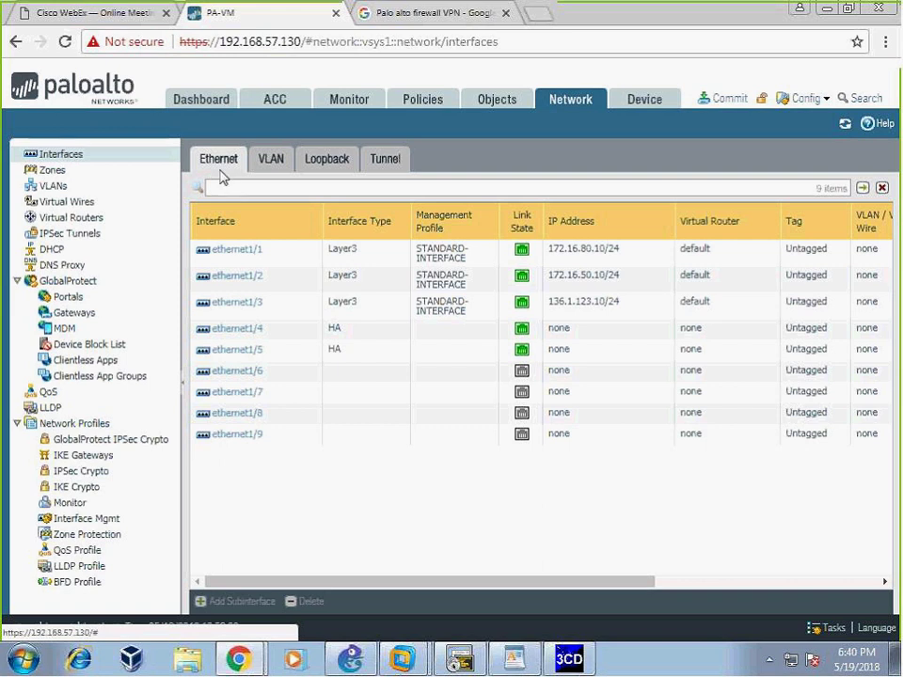
left_click(385, 159)
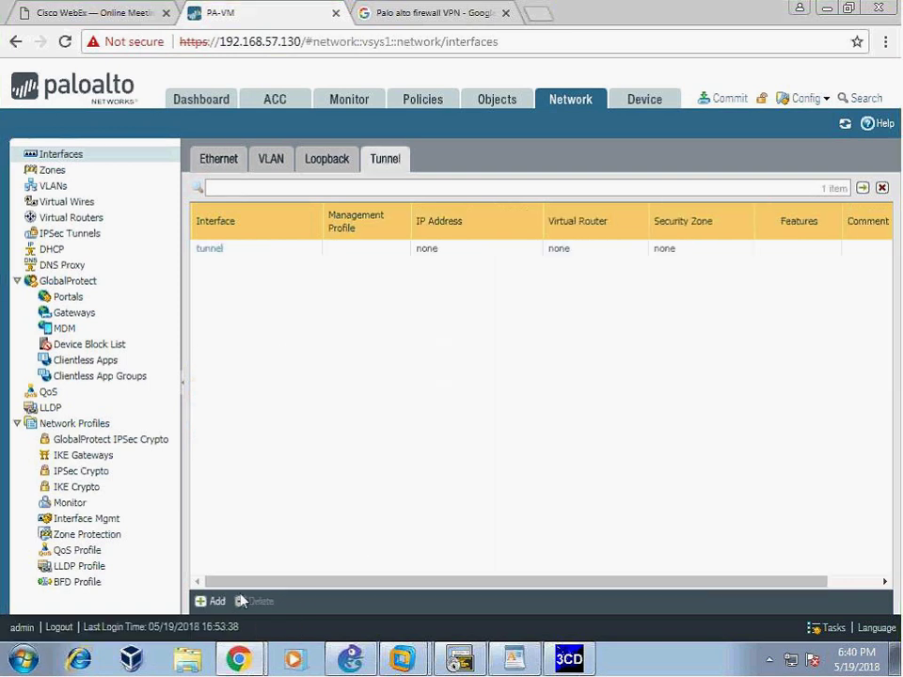
left_click(212, 601)
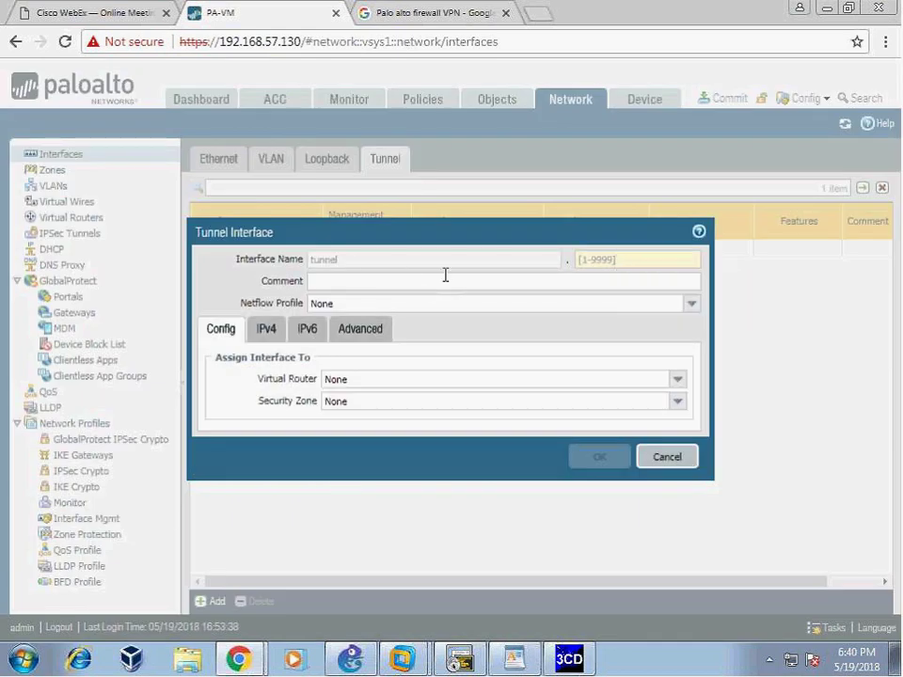
- Enter tunnel number 100 and glance through the IPv4 and Advanced tabs before returning to Config
left_click(661, 260)
type("100")
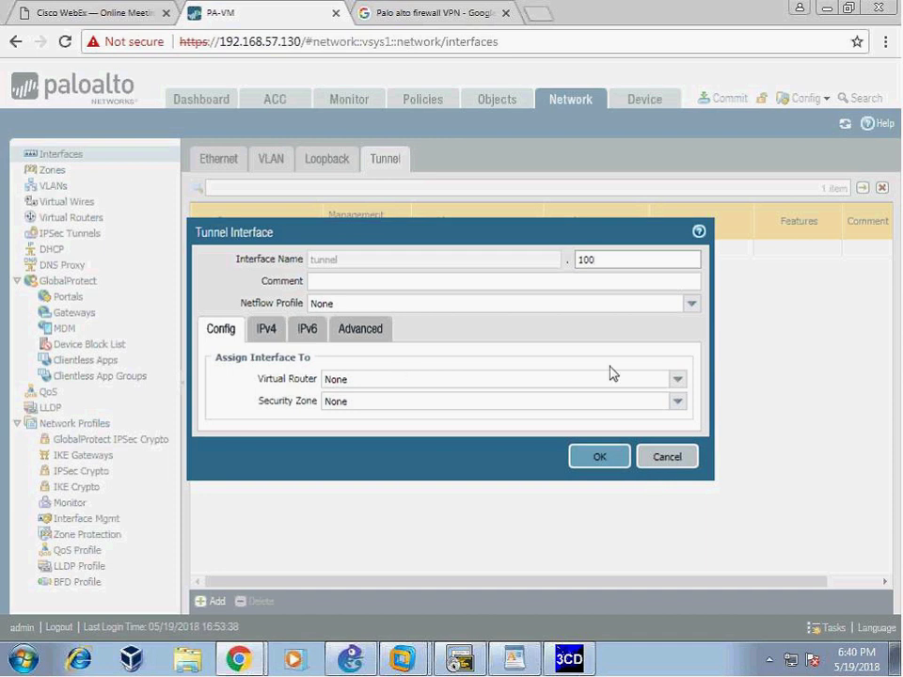
left_click(266, 329)
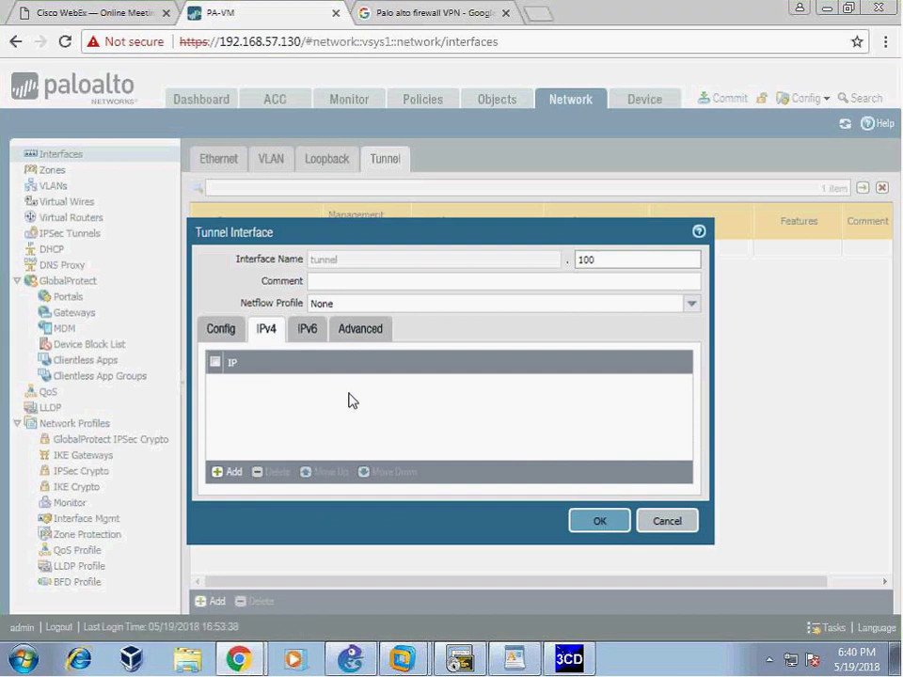
left_click(360, 328)
left_click(220, 328)
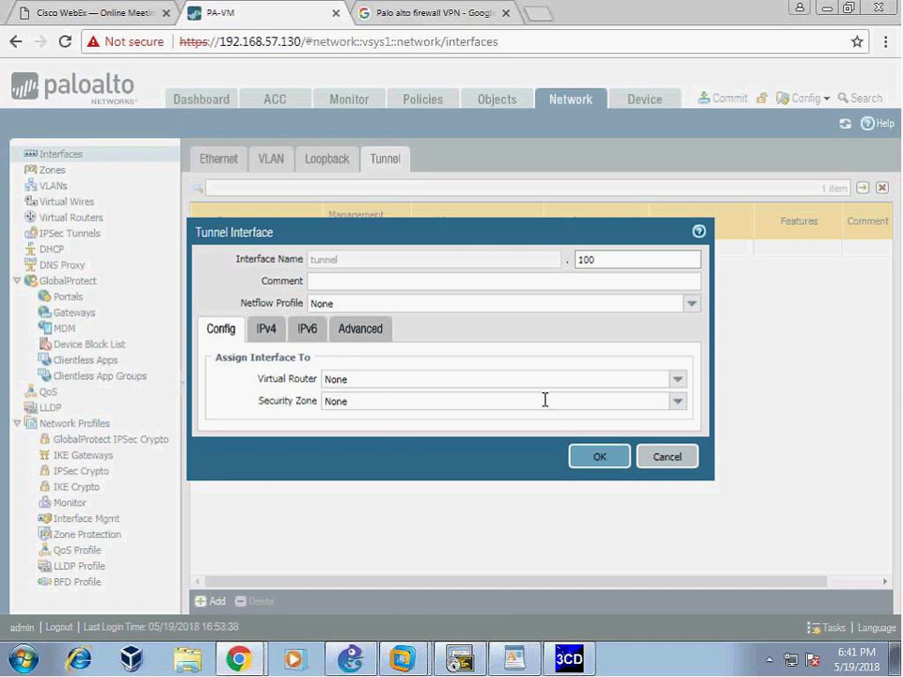
- Assign tunnel.100 to the default virtual router and the Private-Net security zone
left_click(677, 380)
left_click(381, 414)
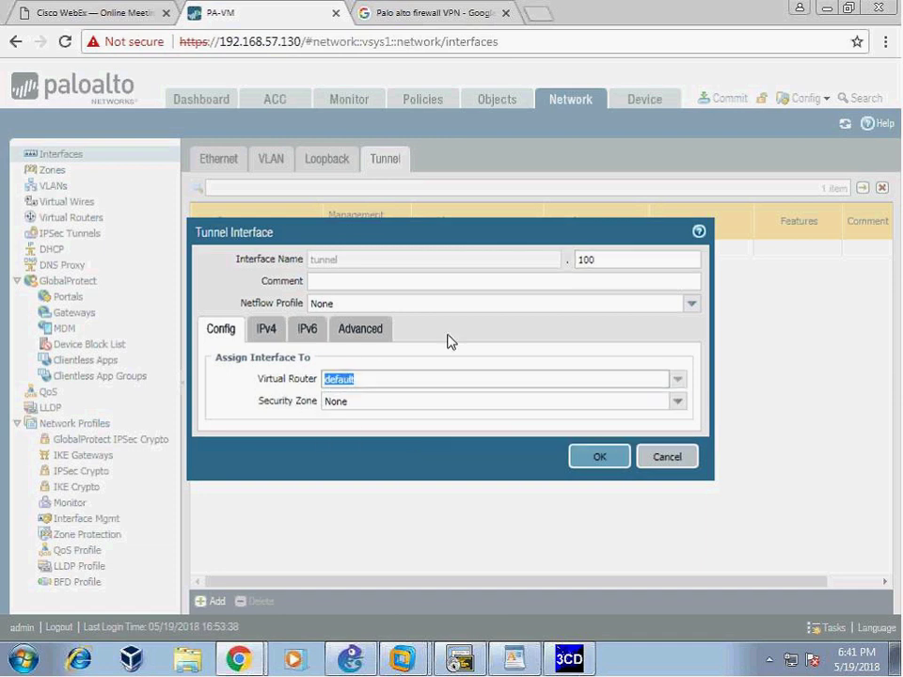
left_click_drag(506, 234, 499, 214)
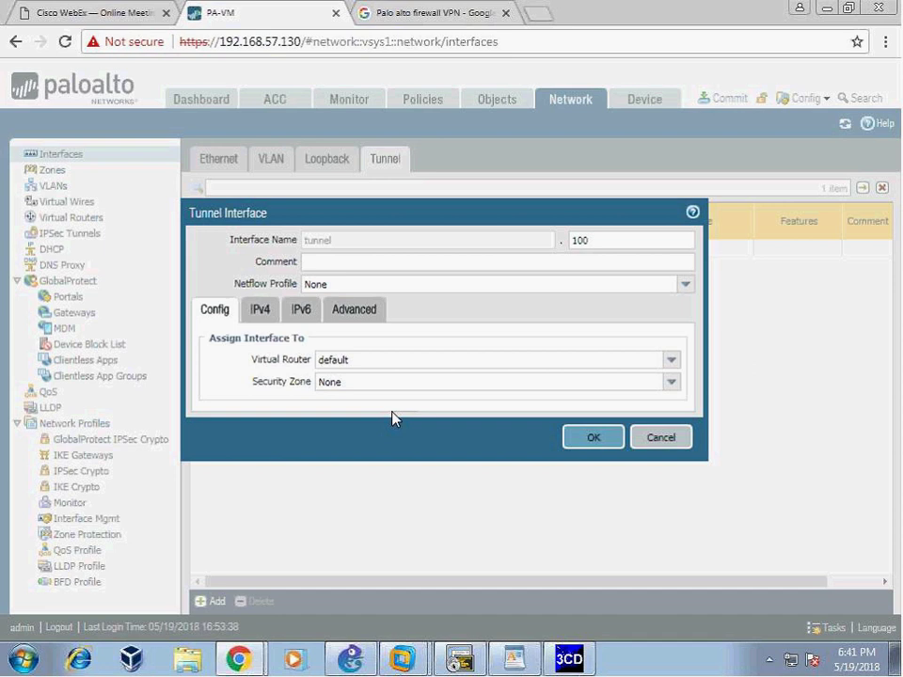
left_click(672, 384)
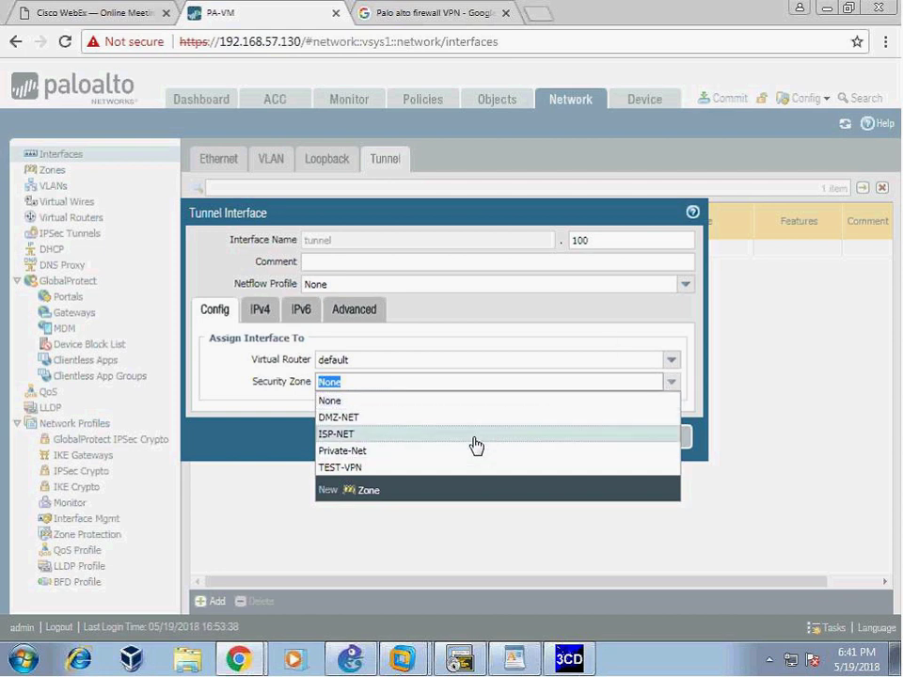
left_click(353, 453)
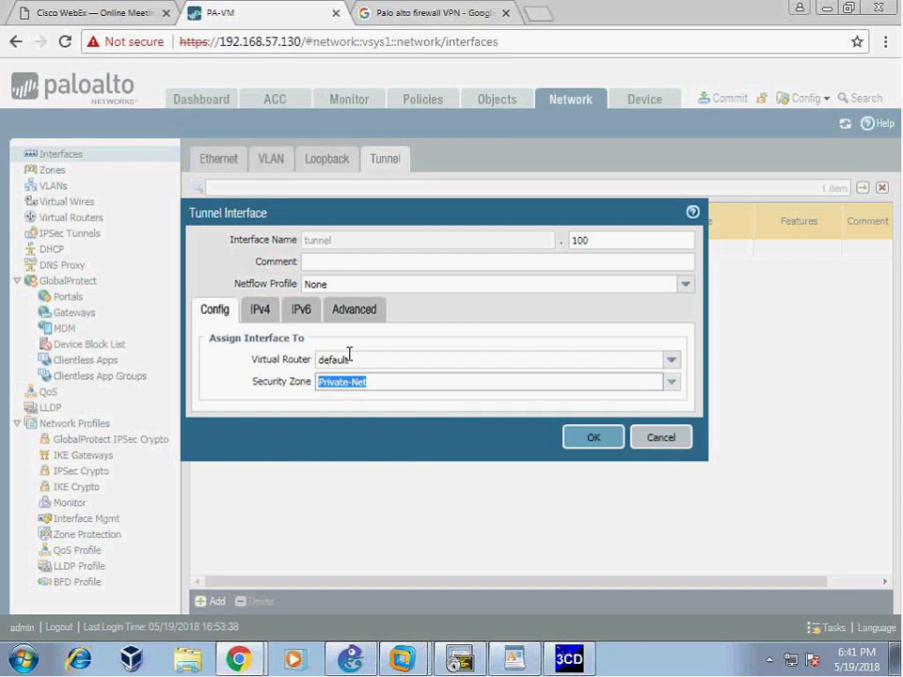
left_click(350, 658)
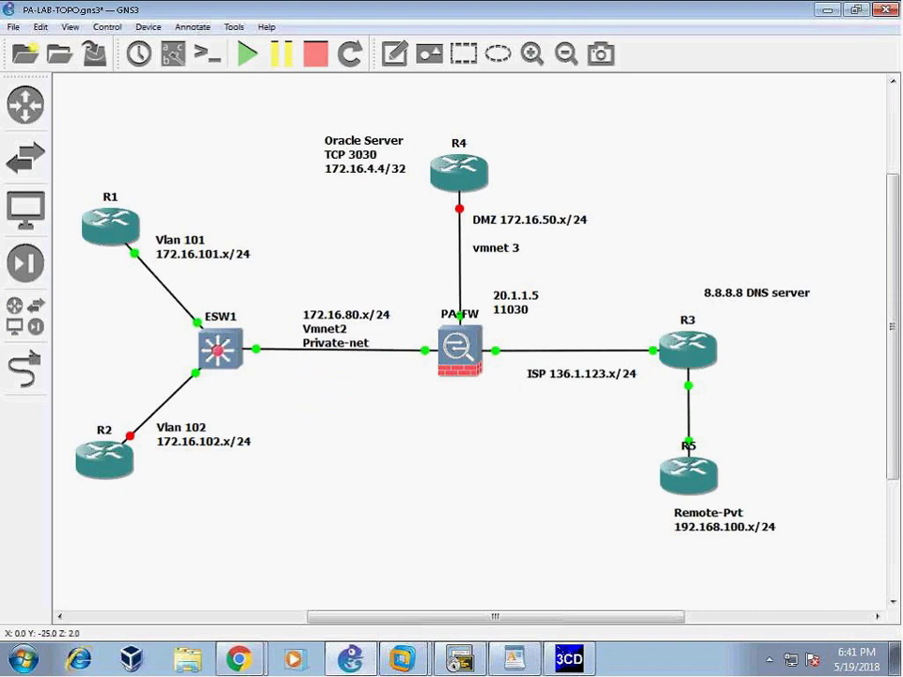
- Reposition the 172.16.80.x/24 Private-net note on the GNS3 topology
left_click(349, 336)
left_click_drag(349, 337, 335, 334)
left_click(394, 54)
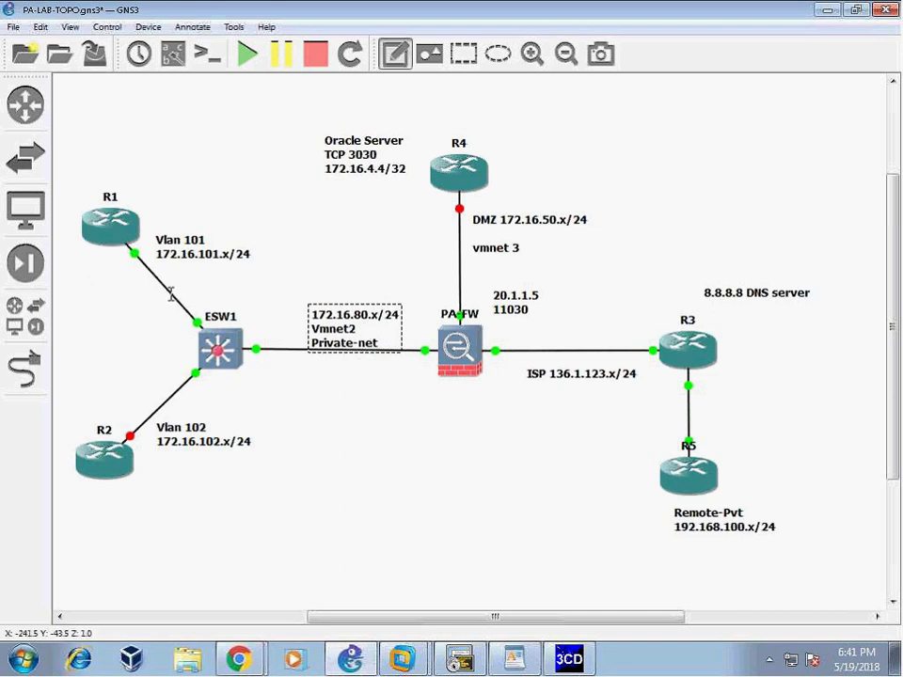
left_click(394, 54)
left_click_drag(386, 347, 387, 328)
- Append E1/1 to the Private-net note and bring up the 192.168.57.130 SecureCRT session
double_click(386, 327)
left_click(392, 329)
type("E1/1")
left_click(364, 399)
left_click_drag(340, 333, 360, 338)
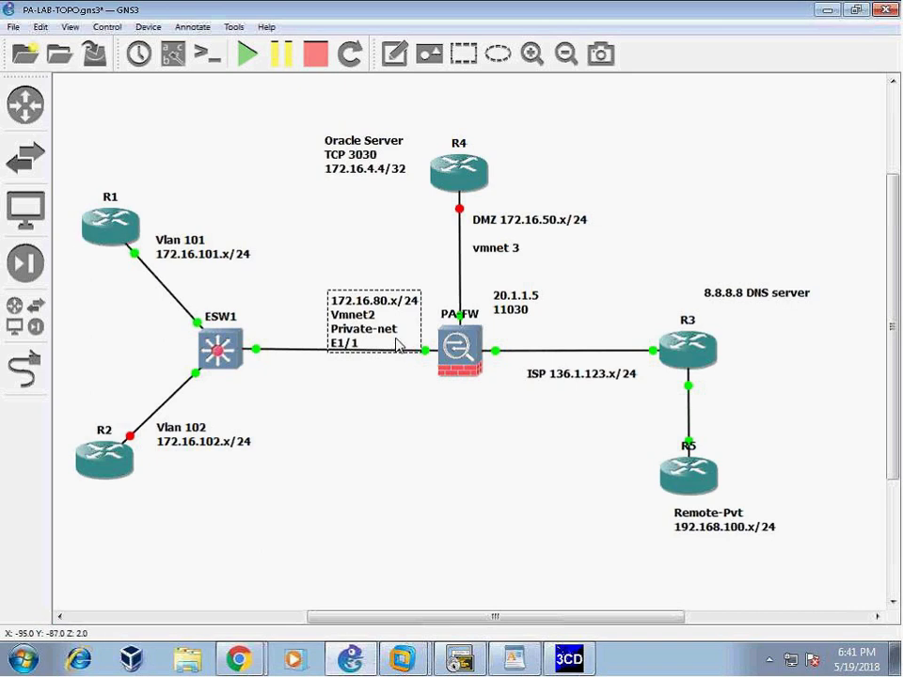
left_click(461, 660)
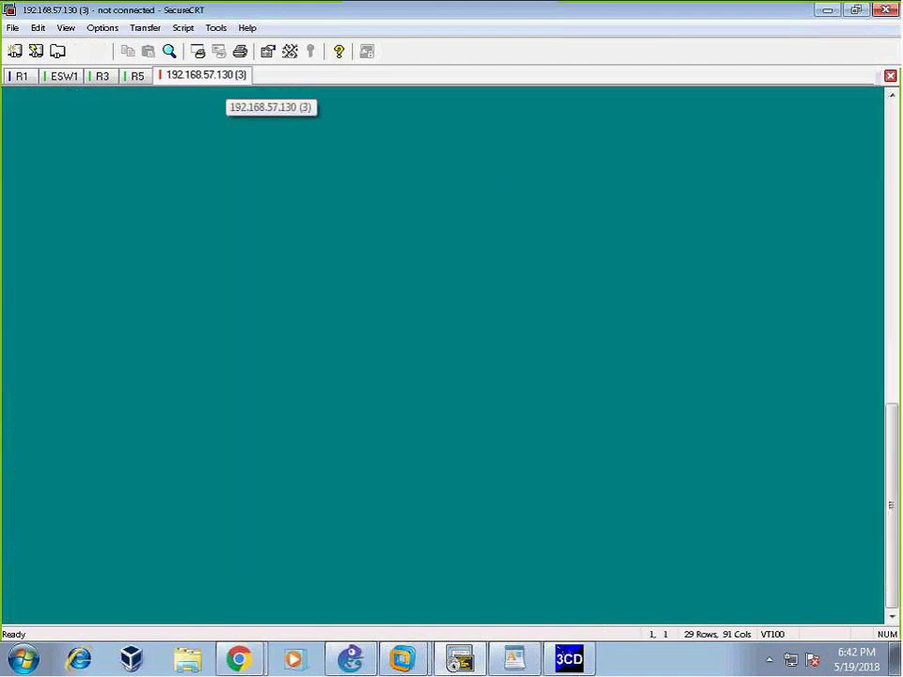
- Log into the firewall with the SSH password and run 'show routing route', marking the 172.16.101.0/24 route via ethernet1/1
type("123")
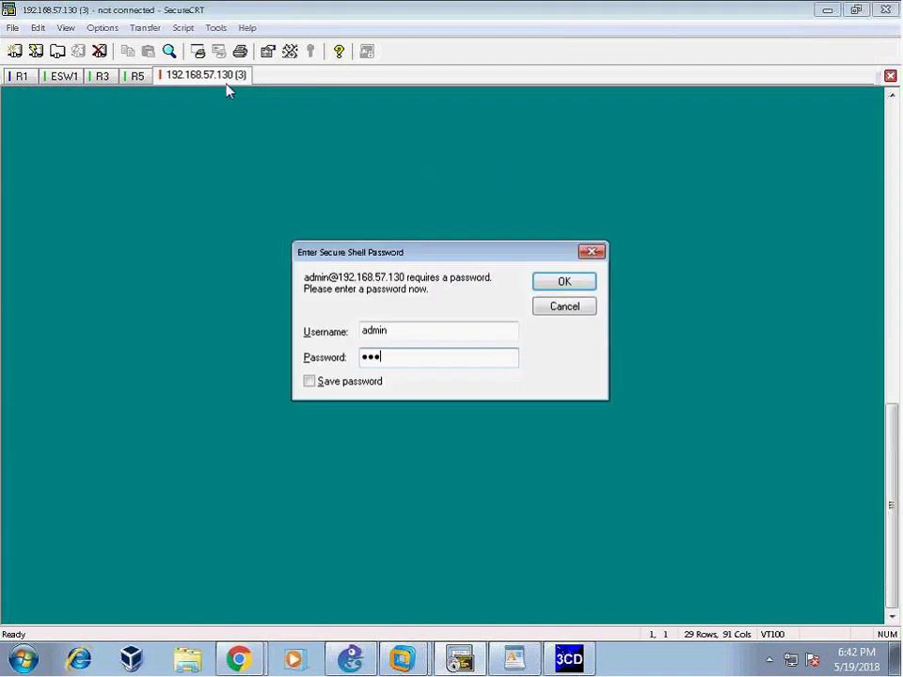
key("Return")
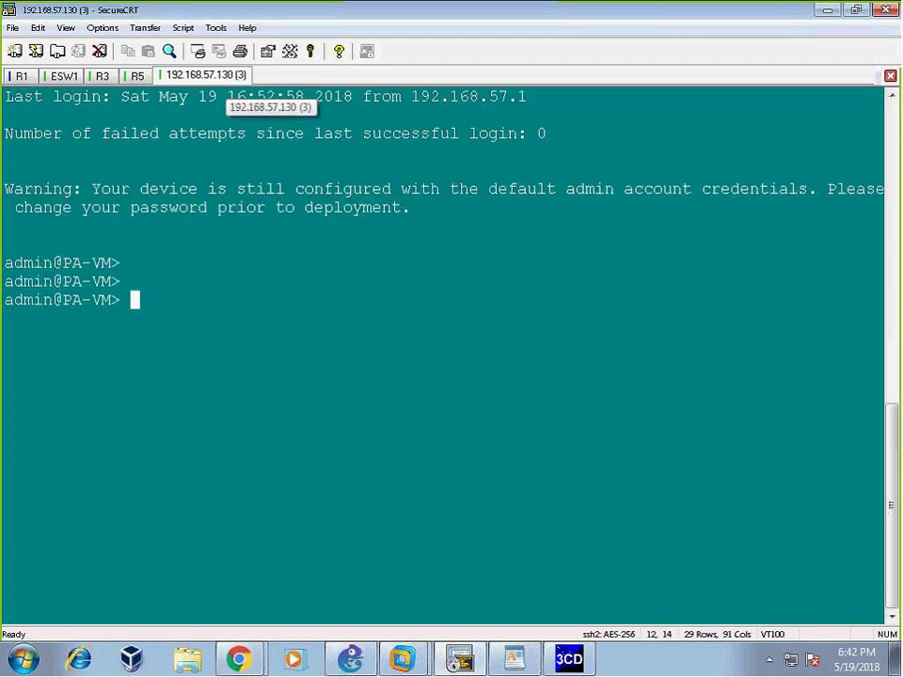
type("show roruting")
key("BackSpace")
key("BackSpace")
key("BackSpace")
key("BackSpace")
key("BackSpace")
key("BackSpace")
type("uting route")
key("Return")
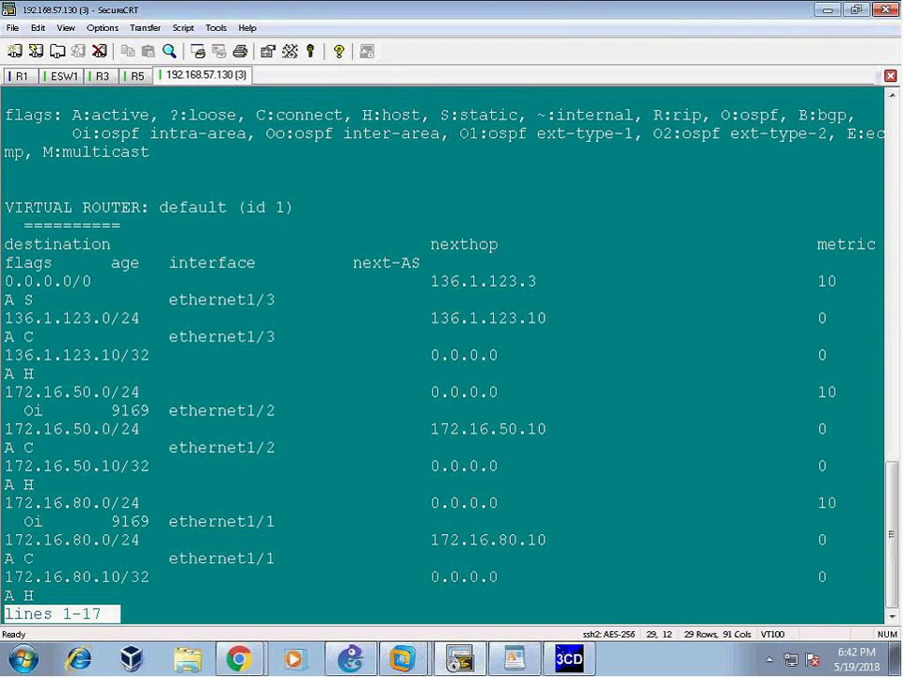
key("space")
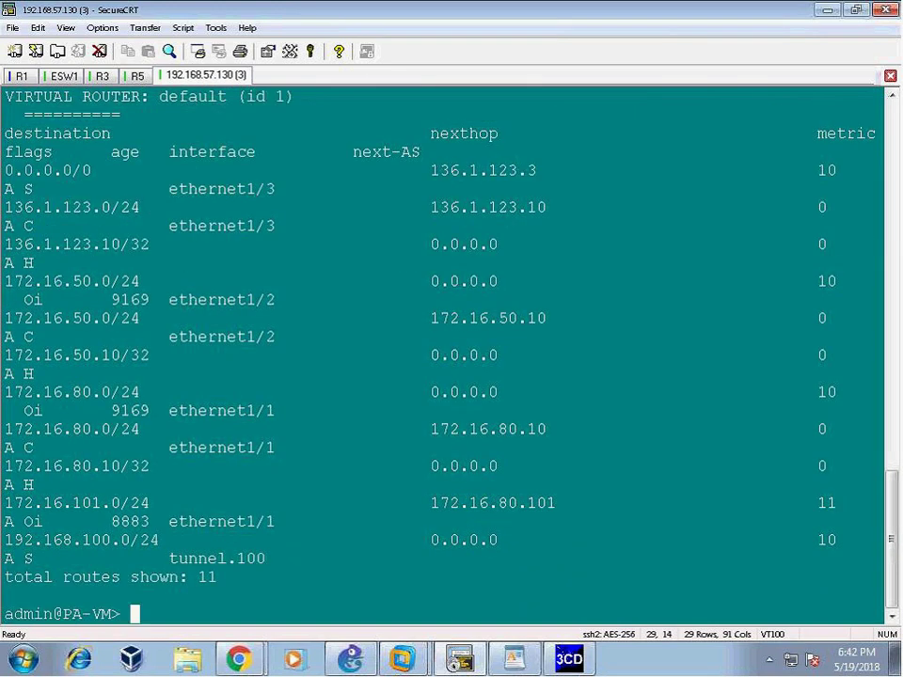
left_click_drag(14, 504, 384, 522)
left_click_drag(141, 521, 313, 521)
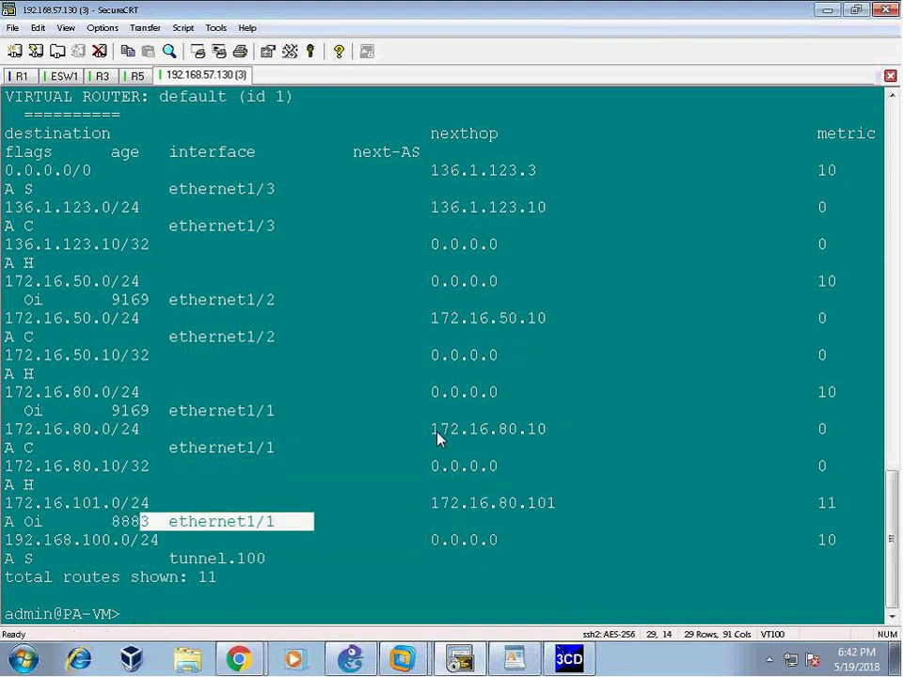
- Run 'show interface ethernet1/1', note its Private-Net zone and OSPF setting, then return to GNS3
type("show interface ethernet1/1")
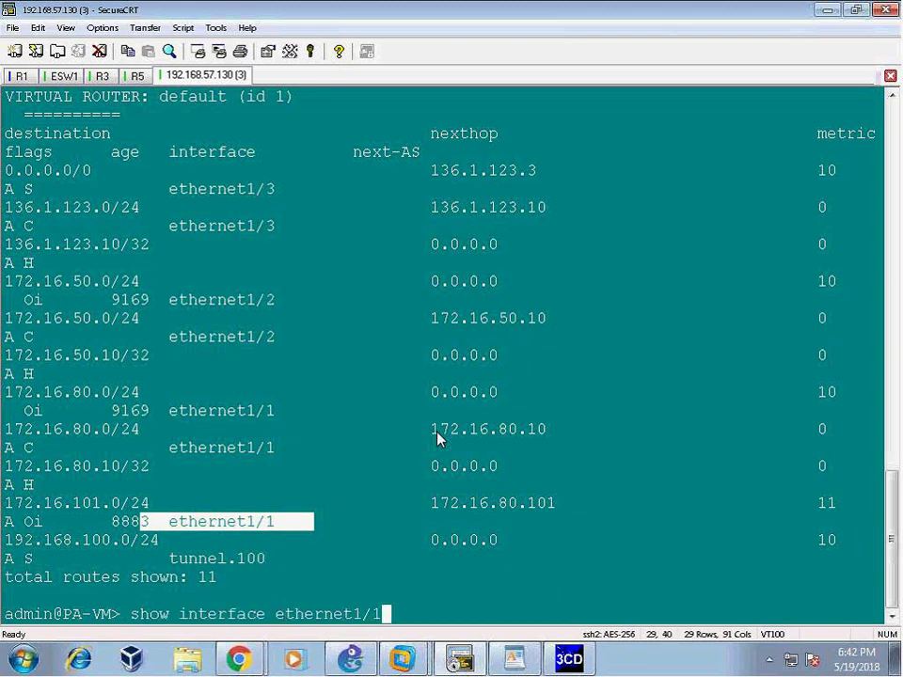
key("Return")
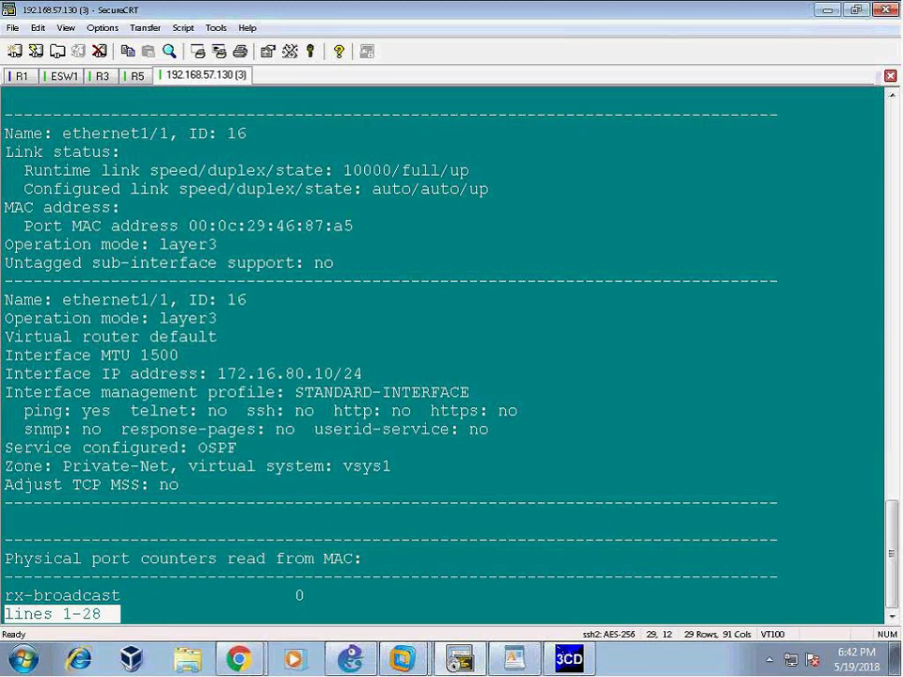
left_click_drag(57, 301, 144, 321)
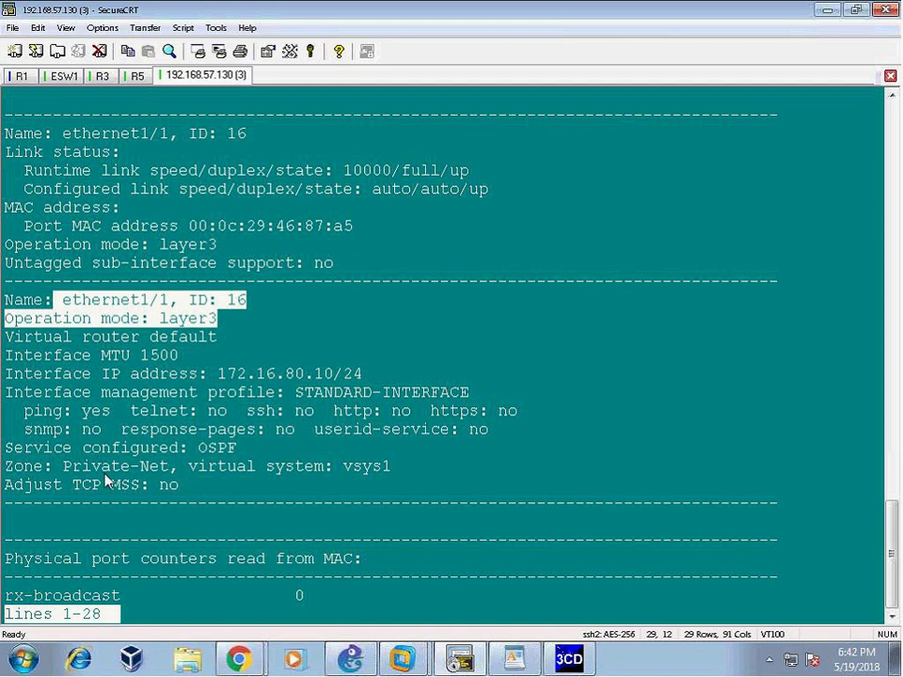
left_click_drag(7, 473, 162, 475)
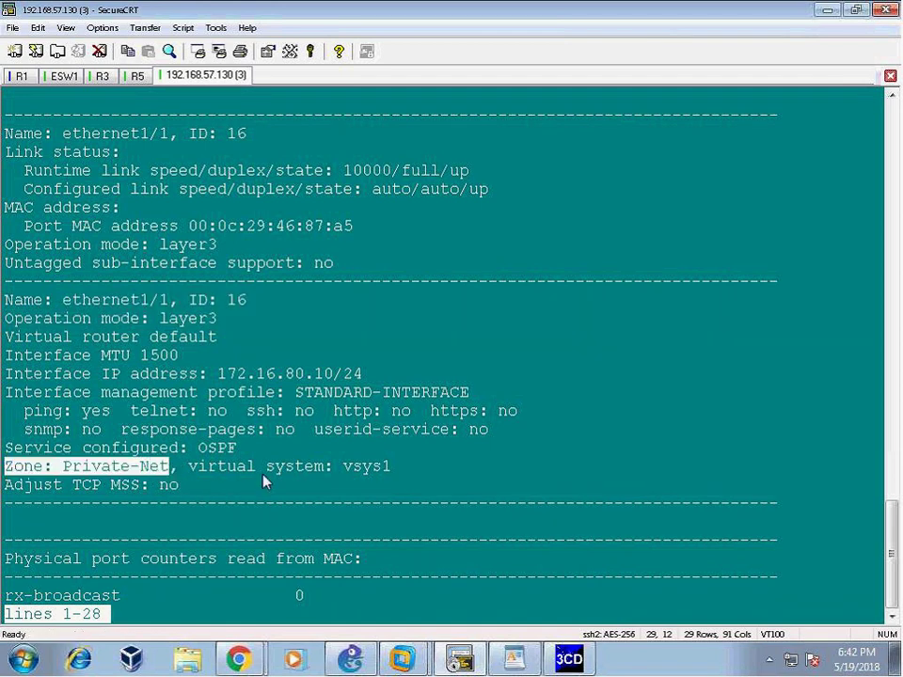
left_click_drag(72, 450, 218, 448)
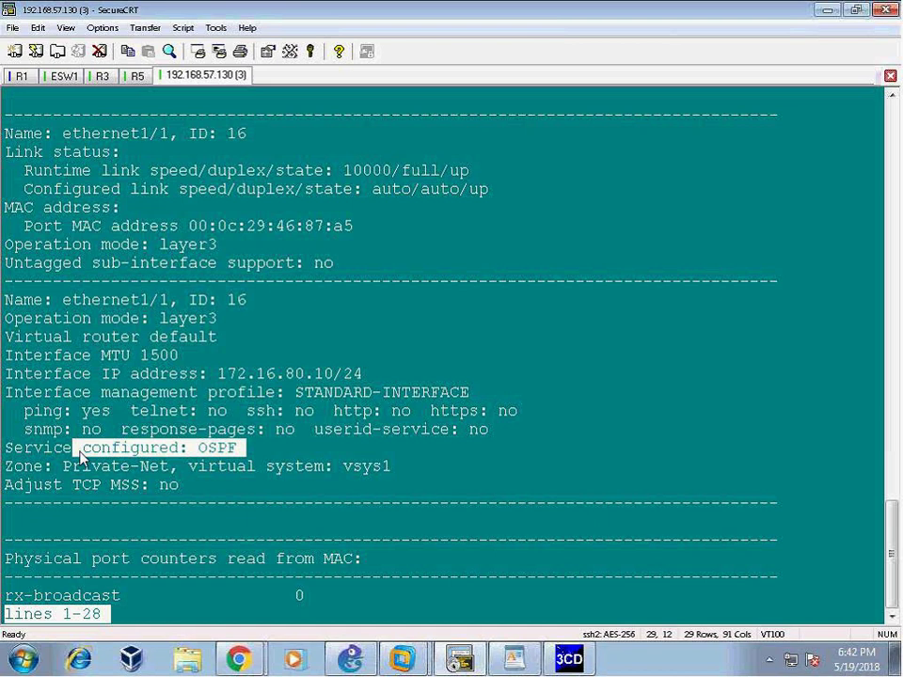
left_click_drag(63, 467, 179, 472)
left_click_drag(63, 299, 110, 318)
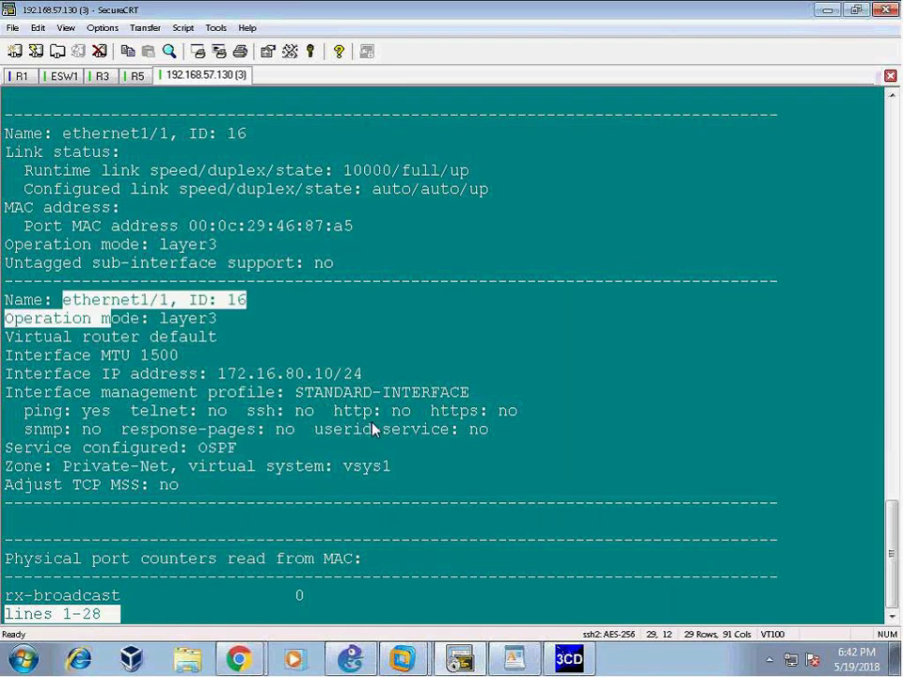
scroll(399, 372, "up", 8)
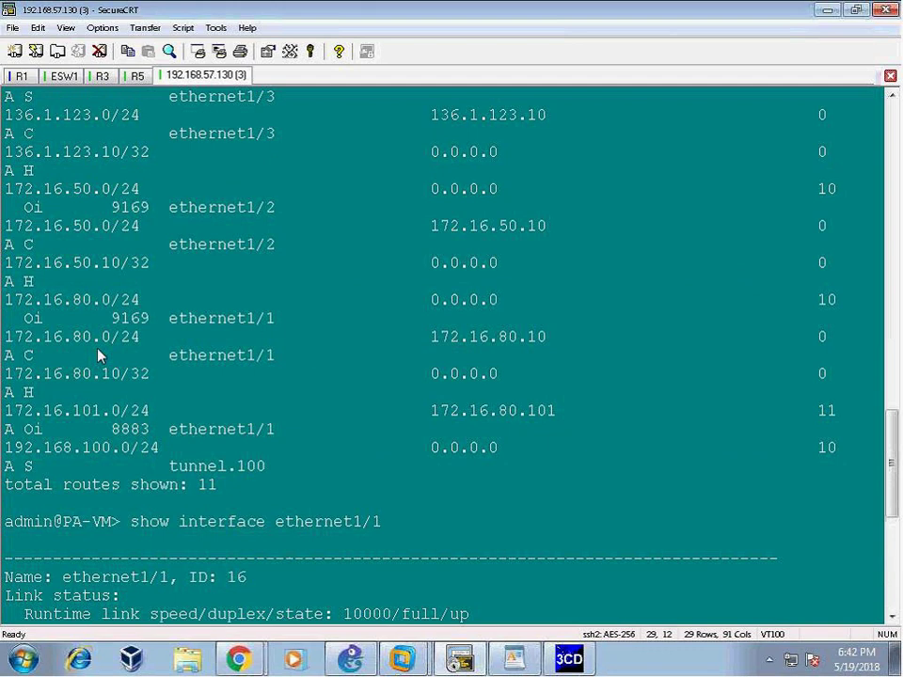
left_click_drag(5, 411, 237, 429)
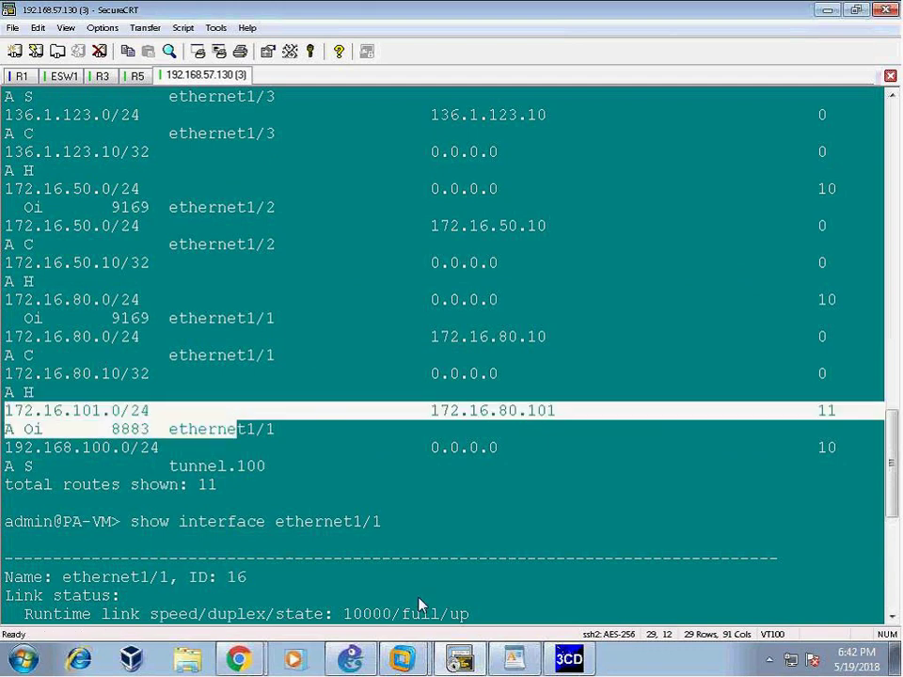
left_click(349, 658)
left_click(263, 423)
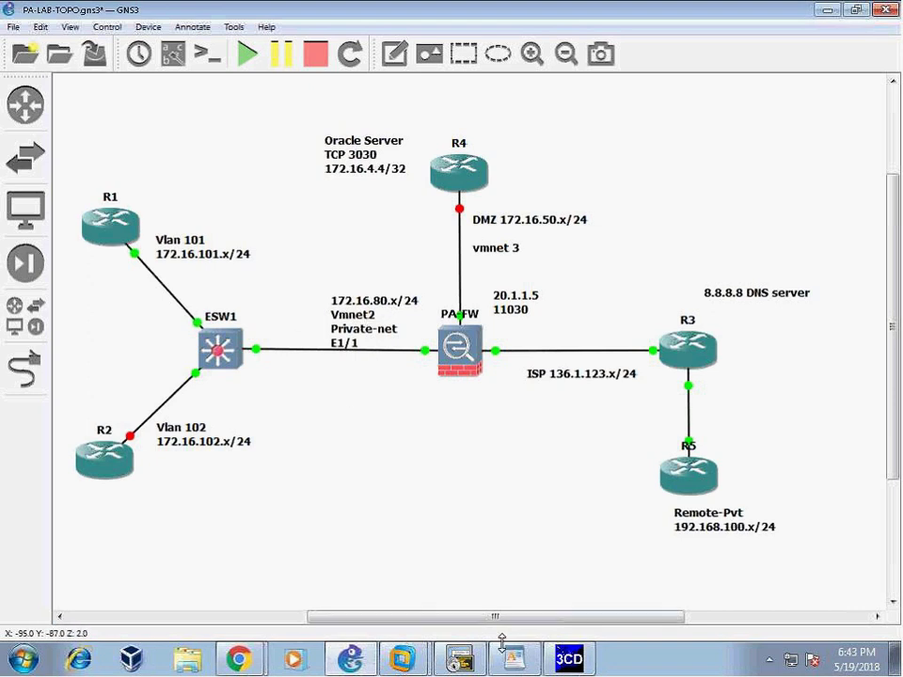
- Bring the 'PA-VM - Google Chrome' window with the tunnel.100 dialog to the front
left_click(238, 658)
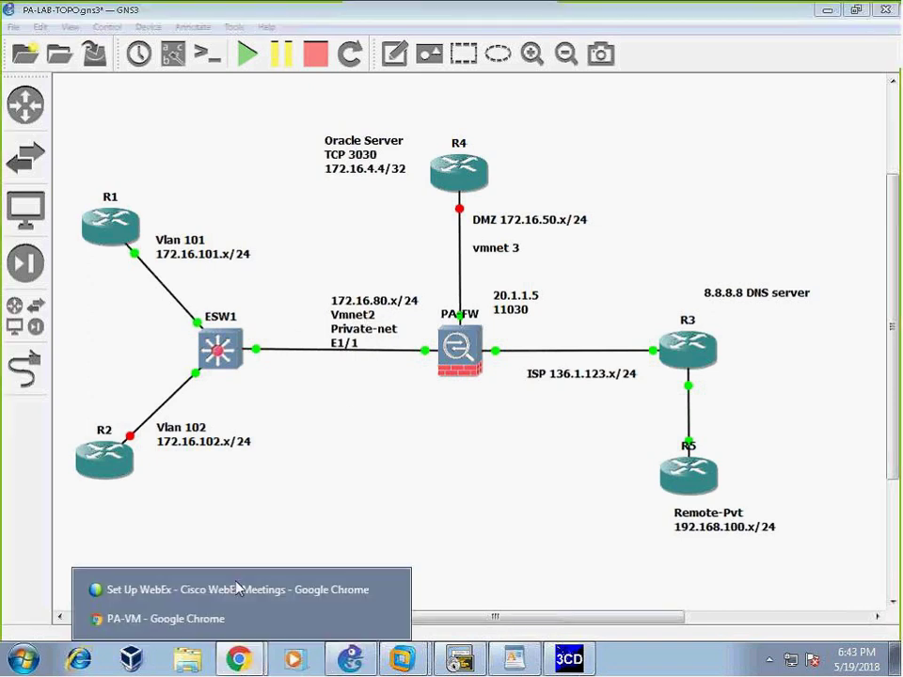
left_click(193, 618)
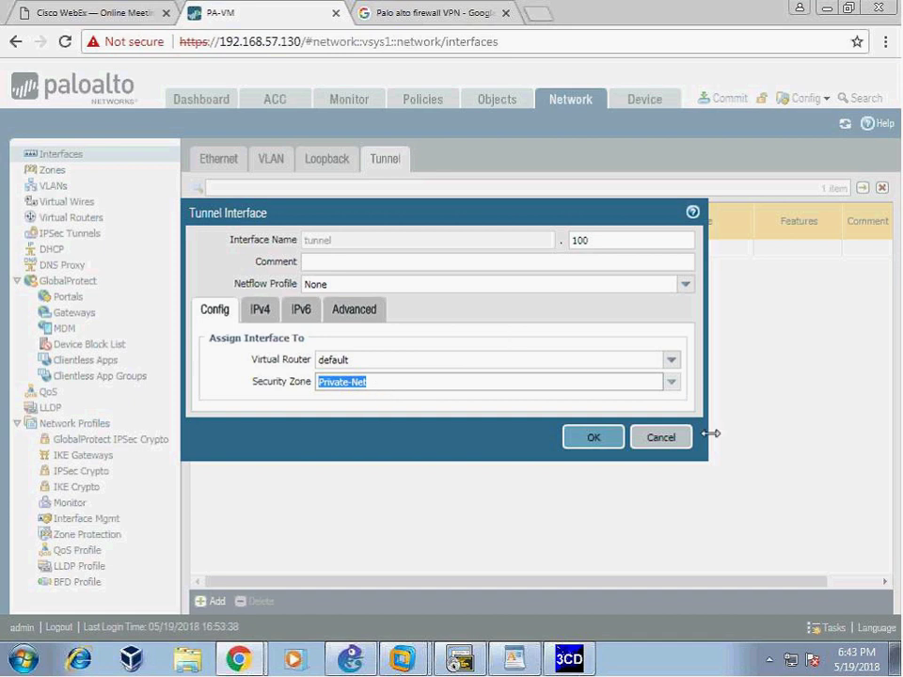
- Save tunnel.100 and reopen it to confirm the default virtual router and Private-Net zone
left_click(592, 439)
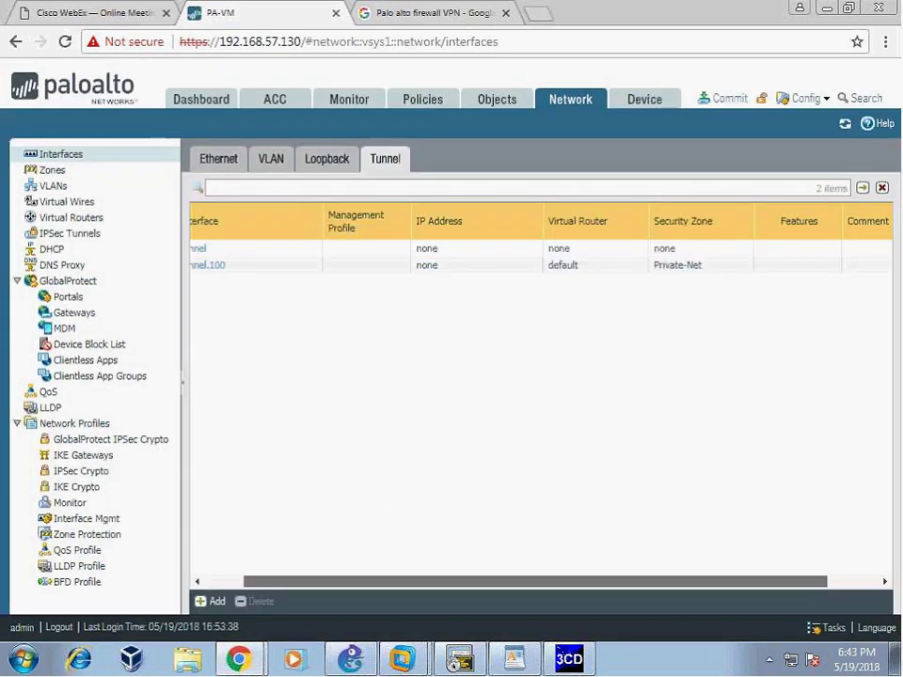
left_click(205, 267)
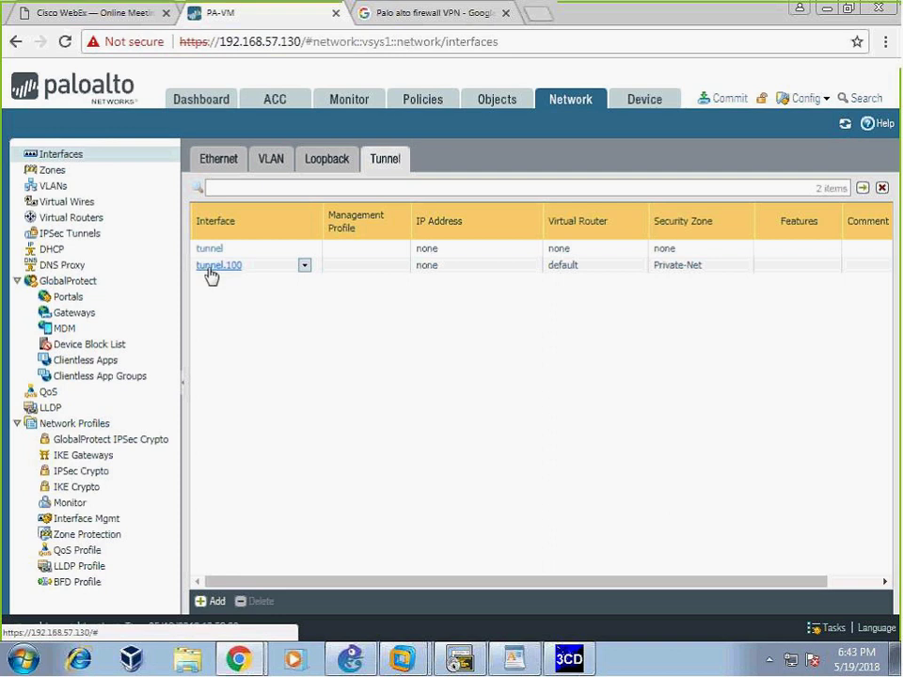
key("Escape")
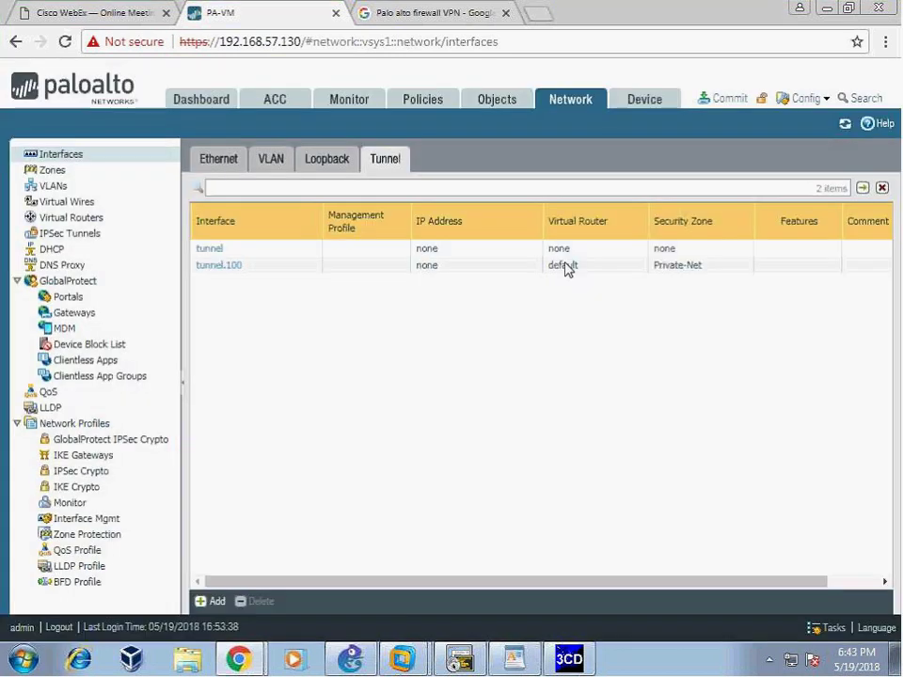
left_click_drag(634, 583, 687, 583)
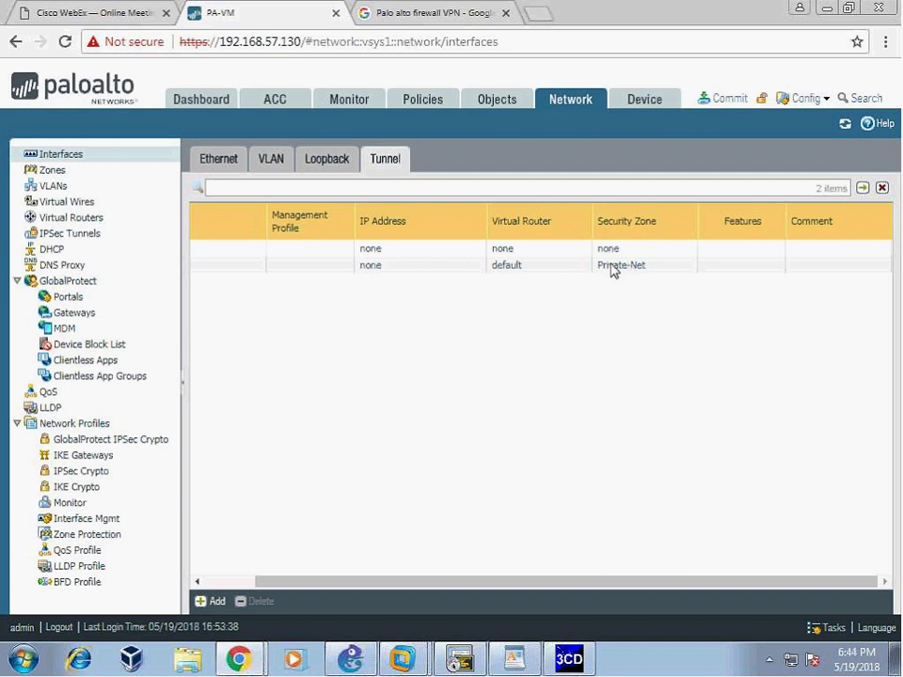
left_click_drag(736, 582, 684, 582)
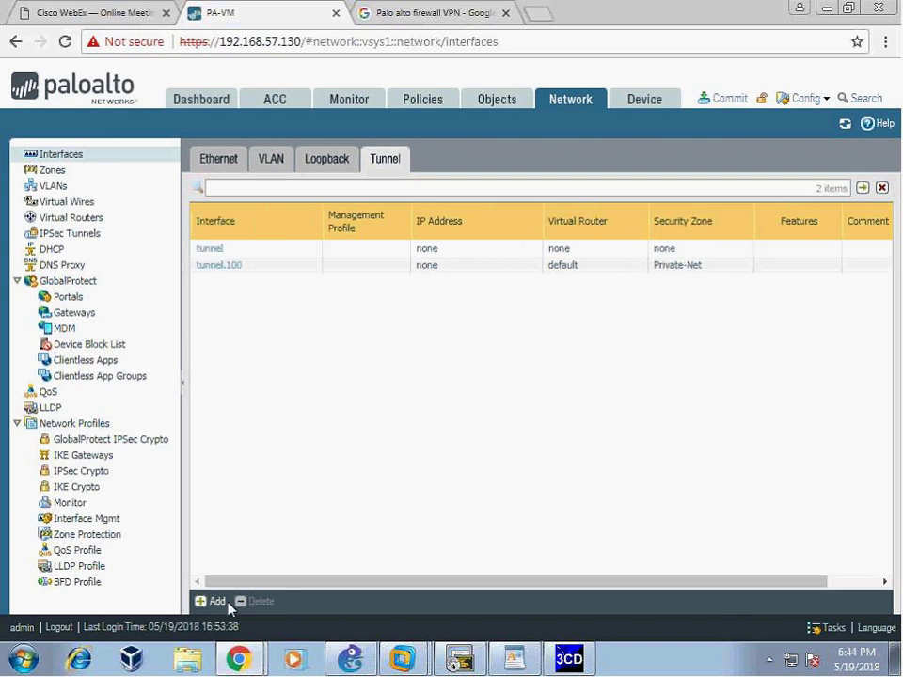
left_click(514, 663)
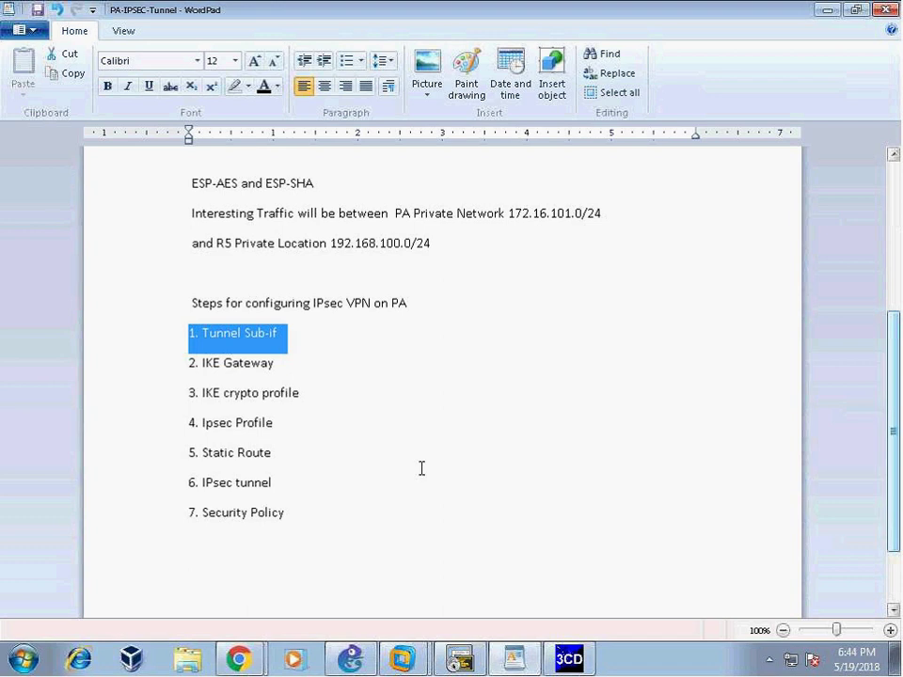
- Highlight the IKE Gateway, IKE crypto and IPsec profile checklist steps, then return to the PA-VM page
left_click_drag(201, 363, 291, 374)
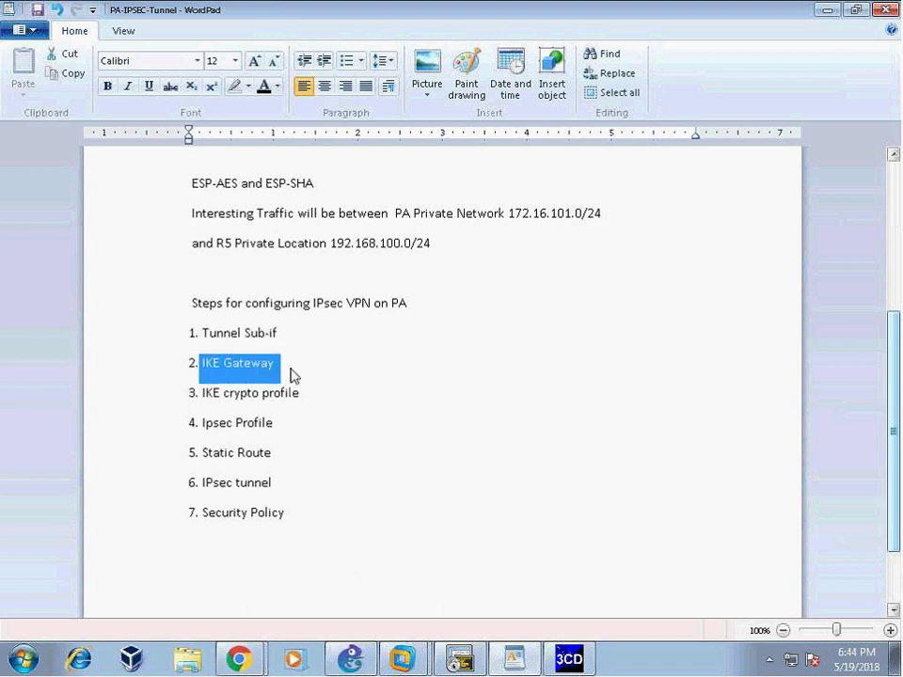
left_click(428, 382)
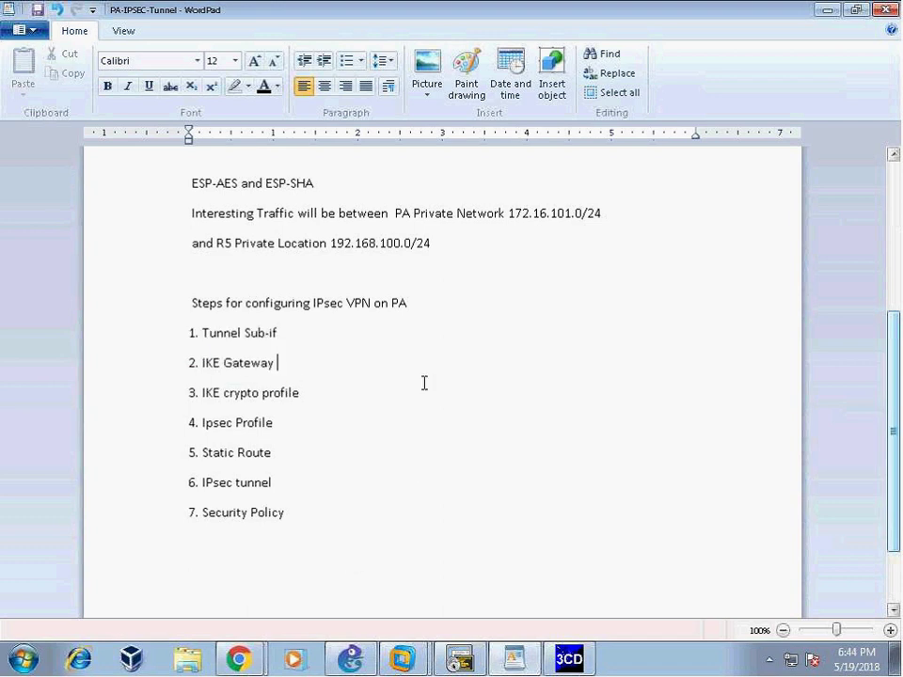
left_click_drag(200, 393, 278, 425)
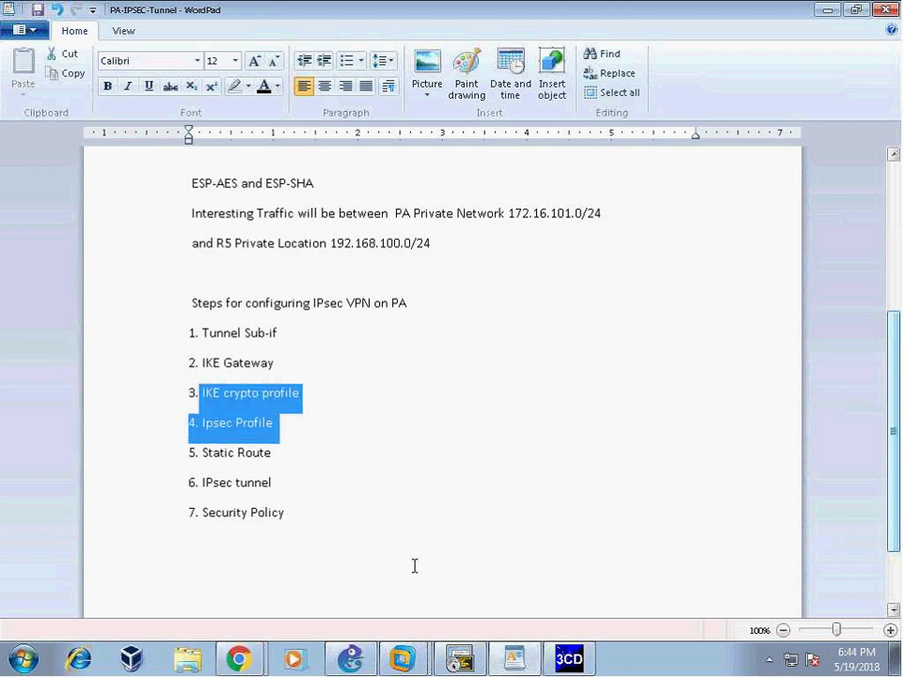
left_click(340, 453)
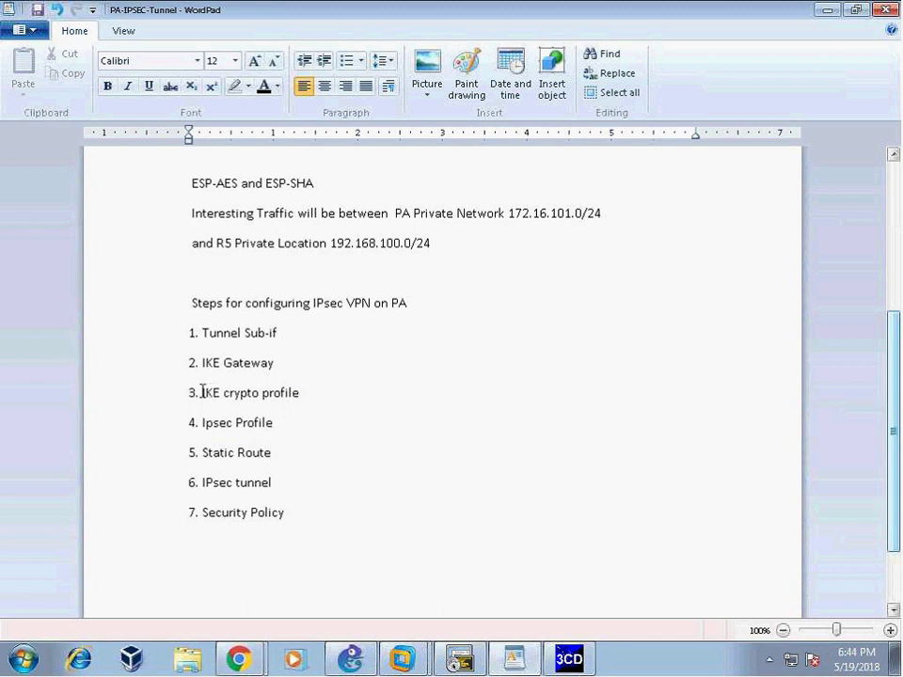
left_click_drag(200, 393, 299, 394)
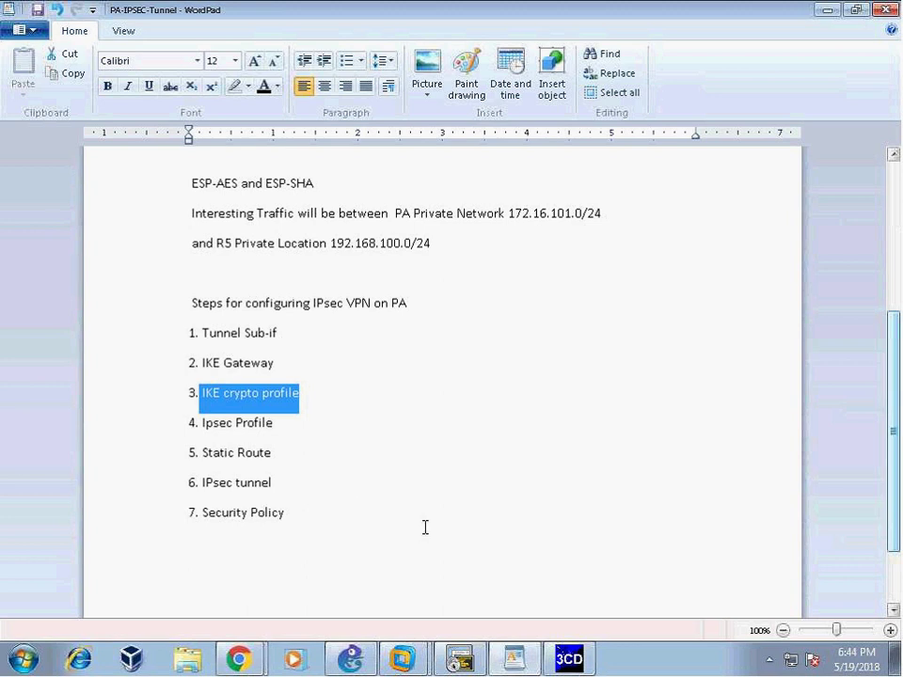
mouse_move(239, 658)
left_click(142, 617)
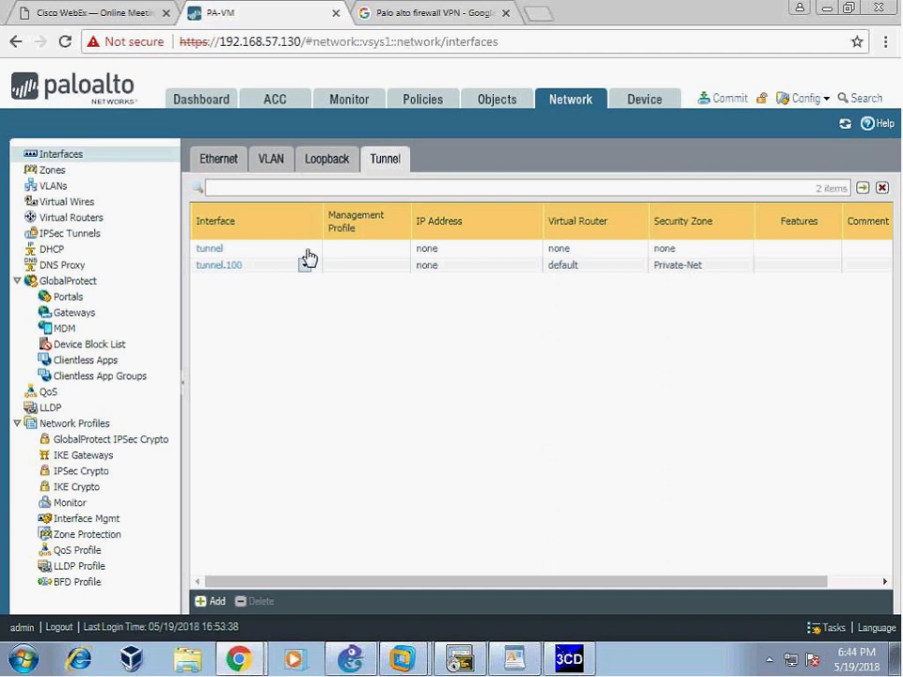
- Browse the IKE Crypto and IPSec Crypto profile lists, ending on IKE Crypto
left_click(75, 486)
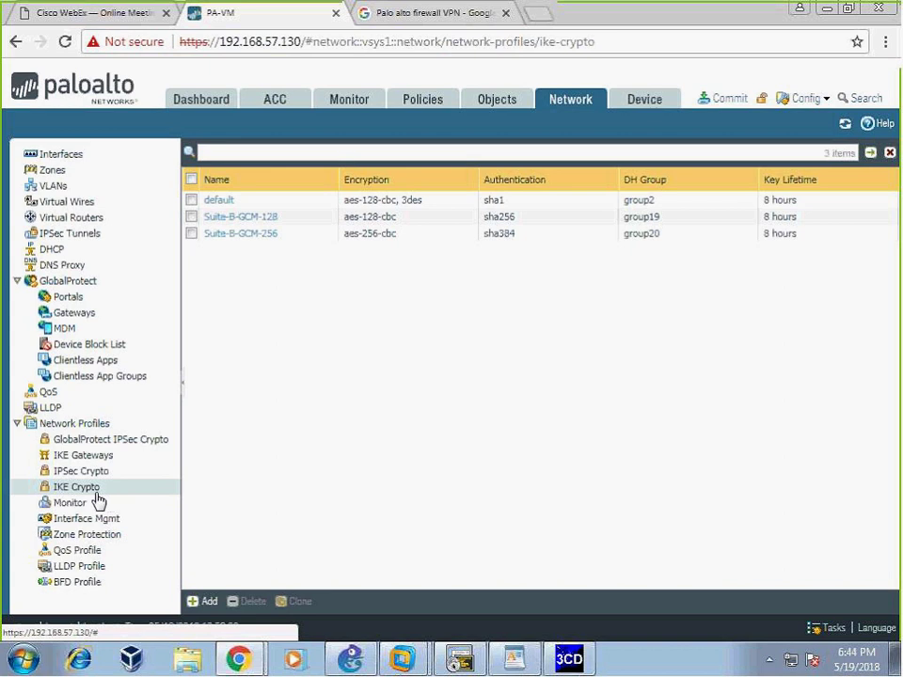
left_click(79, 471)
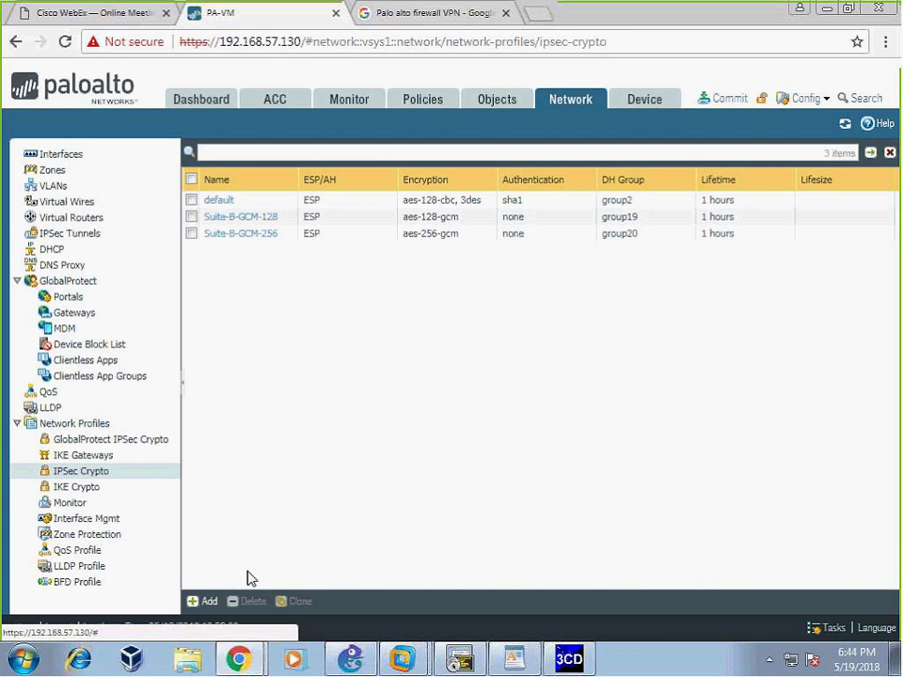
left_click(85, 489)
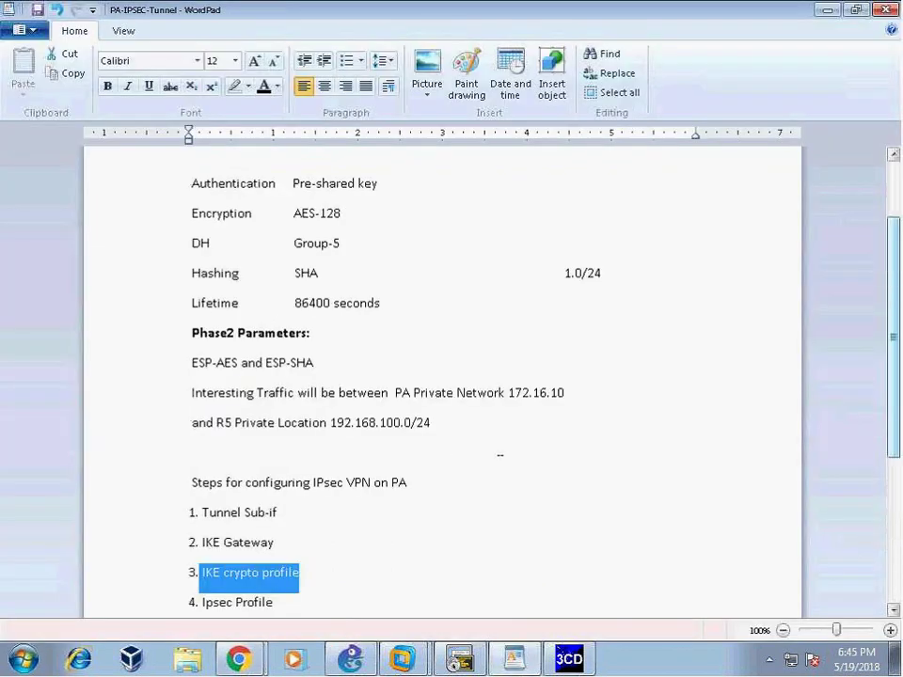
scroll(500, 454, "up", 2)
left_click(503, 452)
left_click_drag(189, 285, 504, 458)
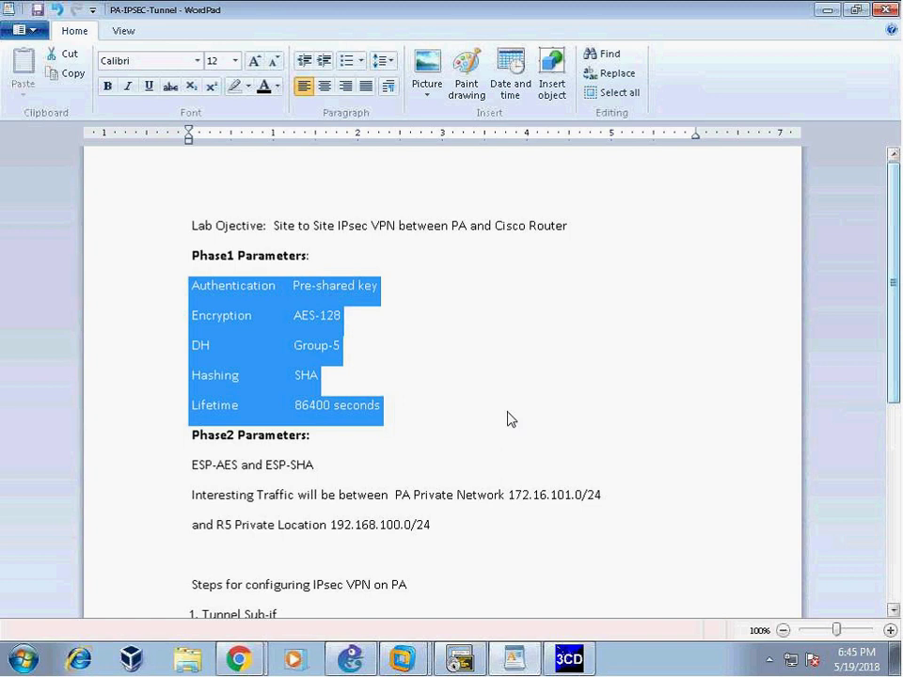
left_click(453, 405)
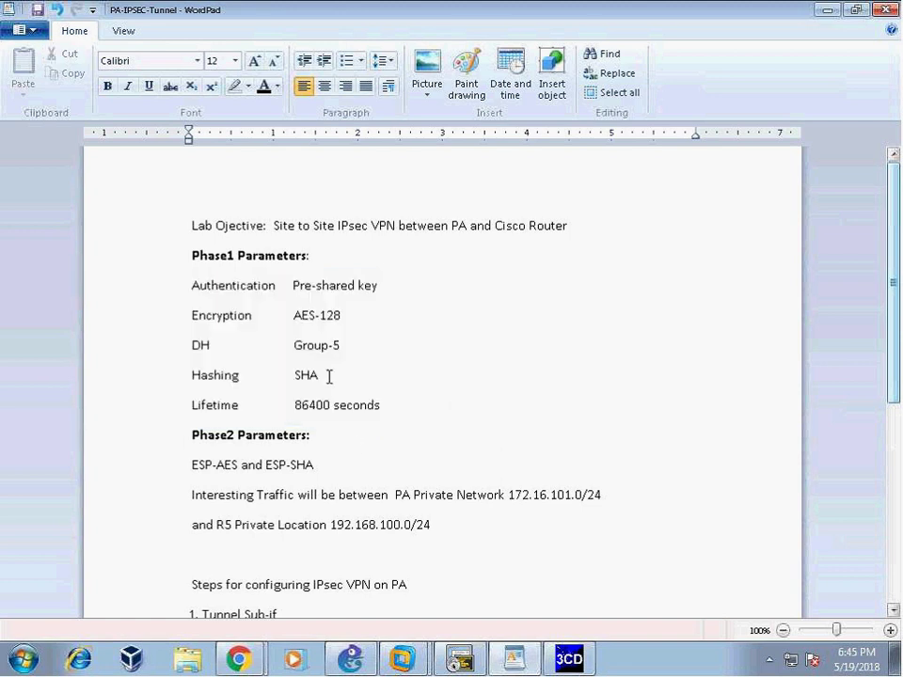
left_click_drag(293, 284, 377, 286)
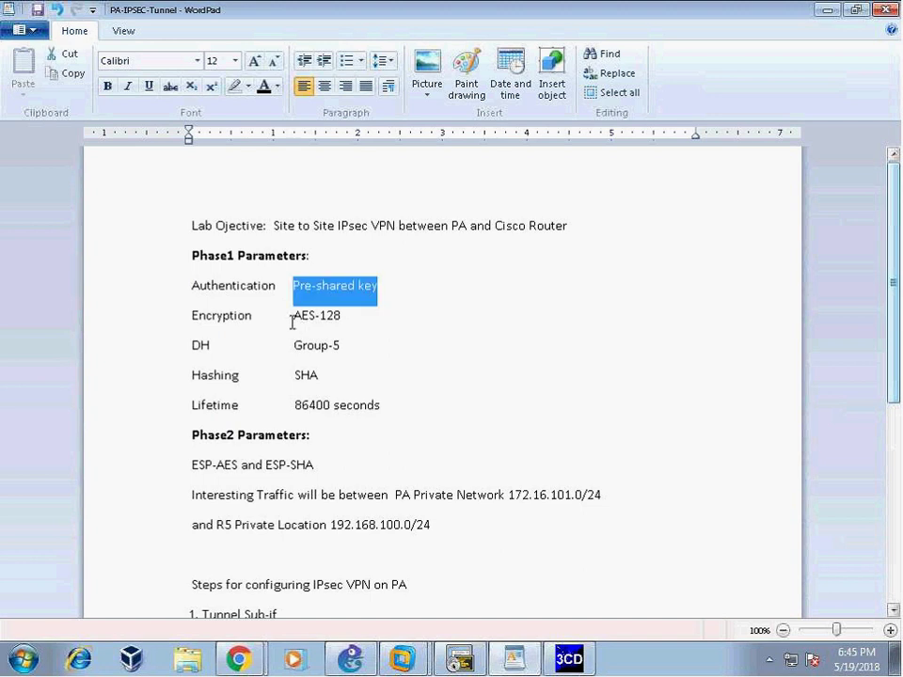
left_click_drag(293, 316, 340, 316)
left_click_drag(284, 405, 384, 410)
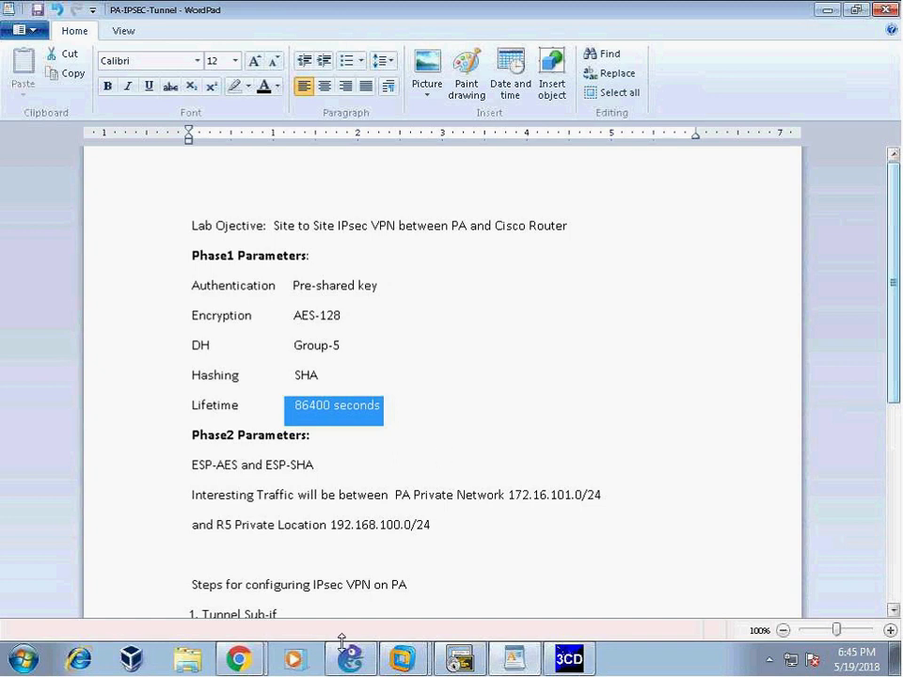
left_click(238, 658)
- Inspect the Suite-B-GCM-256 profile without changes, then add a new IKE crypto profile
left_click(155, 621)
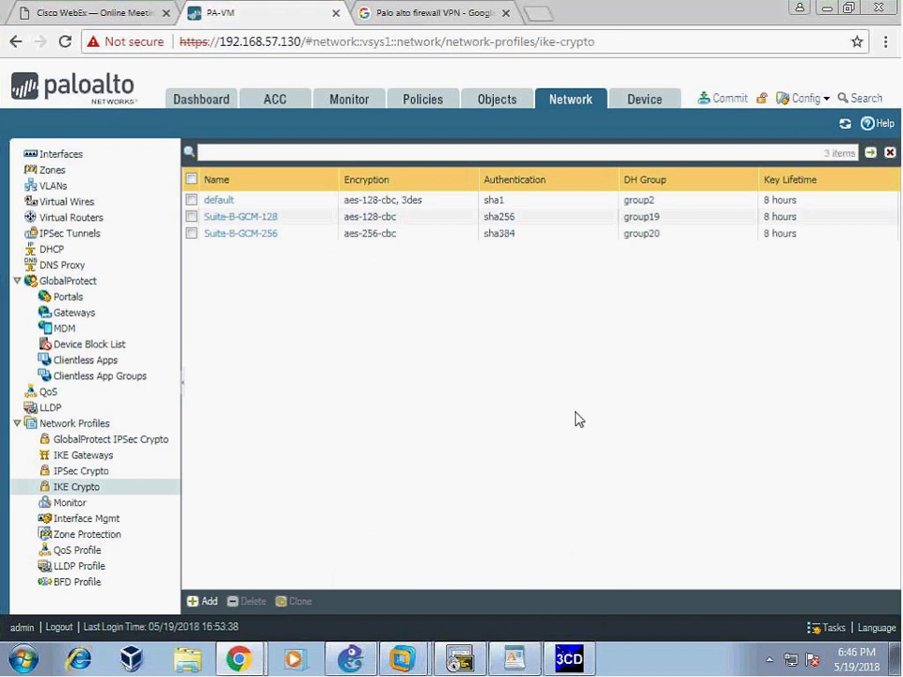
left_click(255, 235)
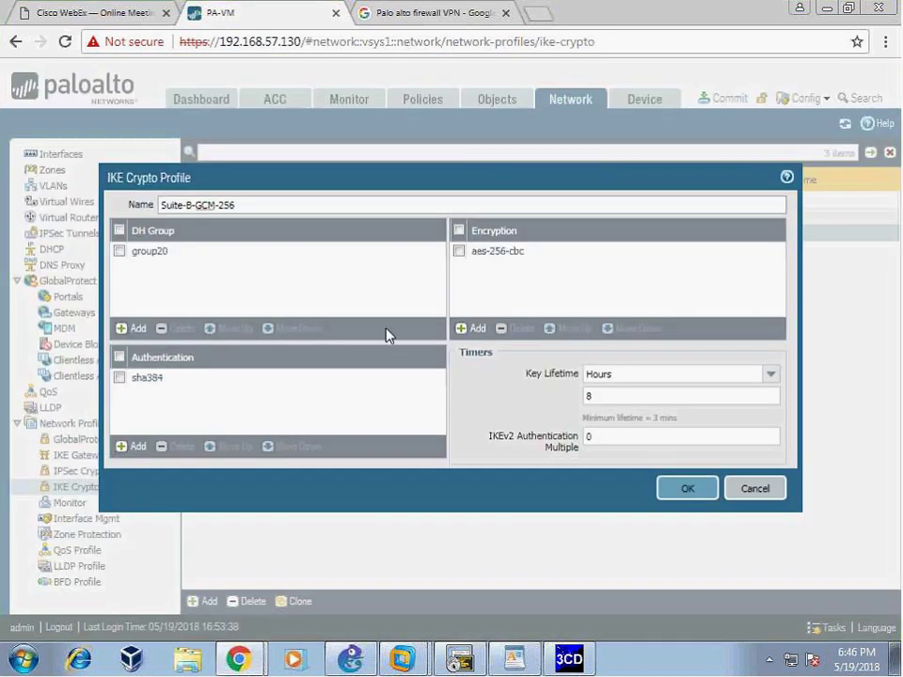
left_click(756, 489)
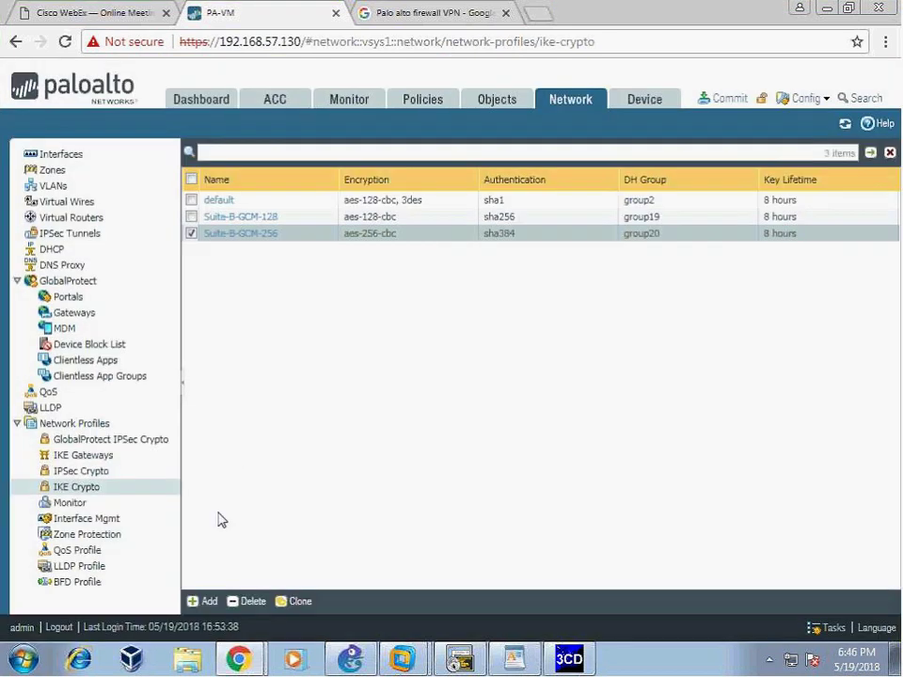
left_click(205, 602)
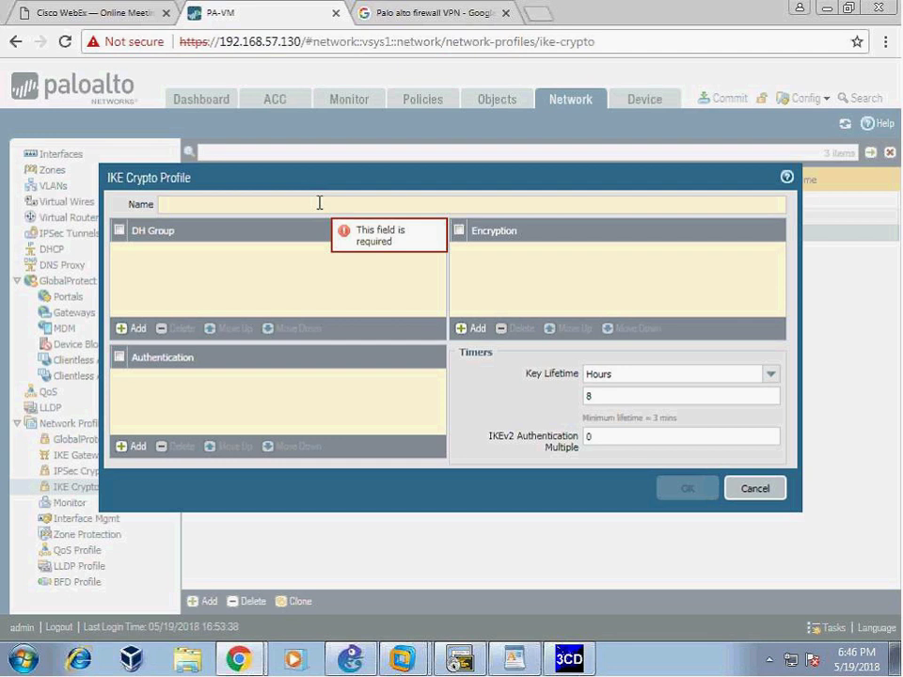
- Name the new IKE crypto profile R5_VPN_PHASE1
type("RS-VPN")
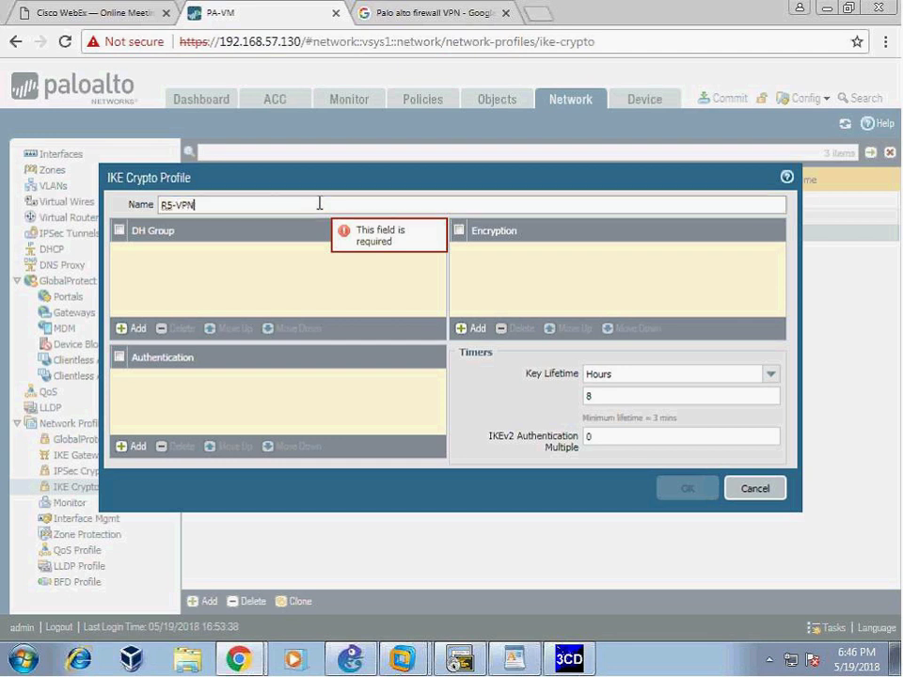
type("-")
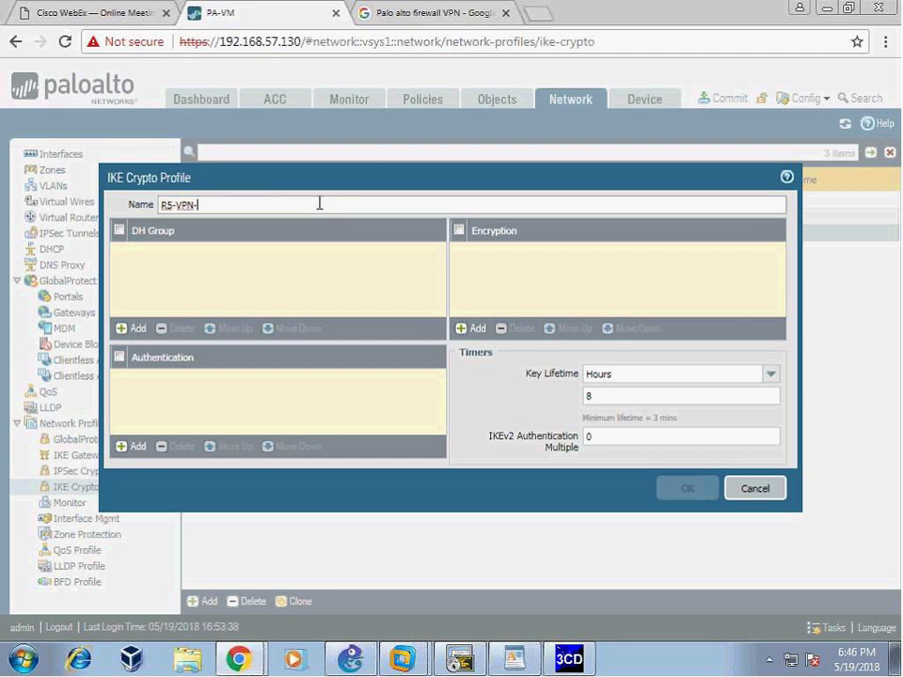
key("BackSpace")
key("BackSpace")
key("BackSpace")
key("BackSpace")
key("BackSpace")
type("_VPN_PHASE")
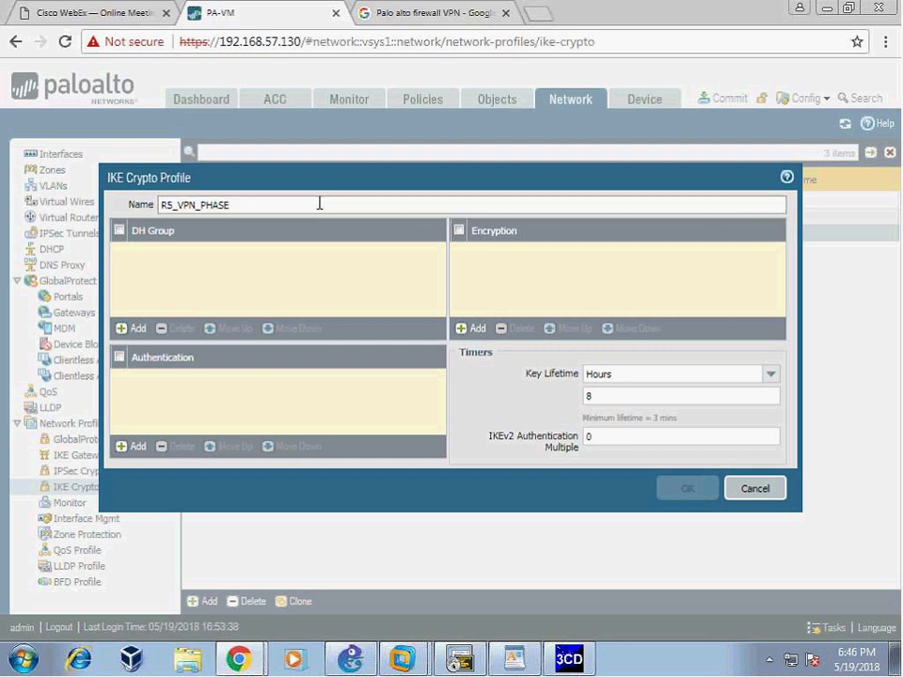
type("1")
- Add DH group5, sha1 authentication and aes-128-cbc encryption to the profile
left_click(138, 329)
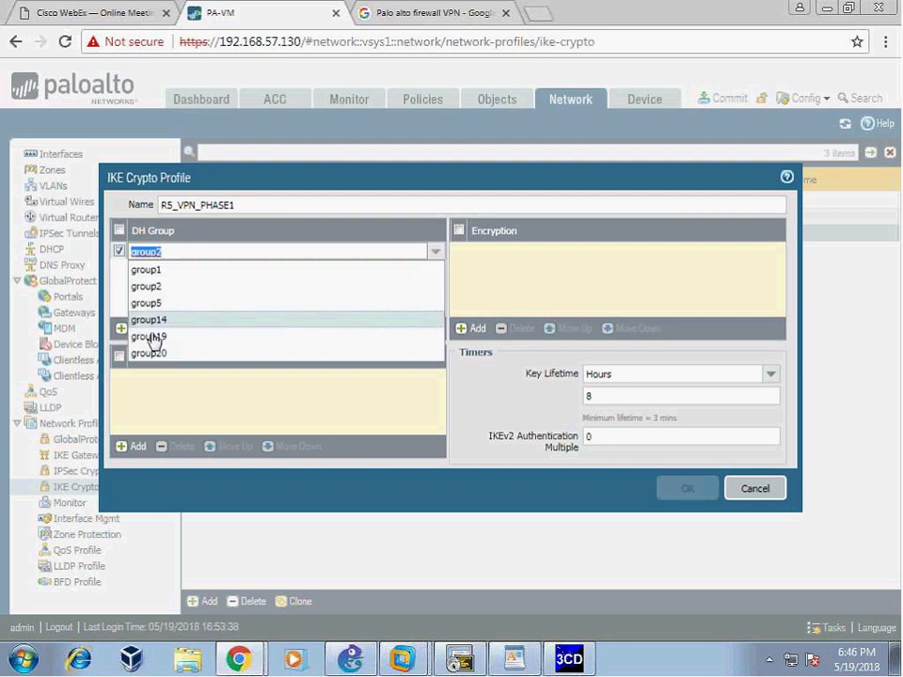
left_click(167, 306)
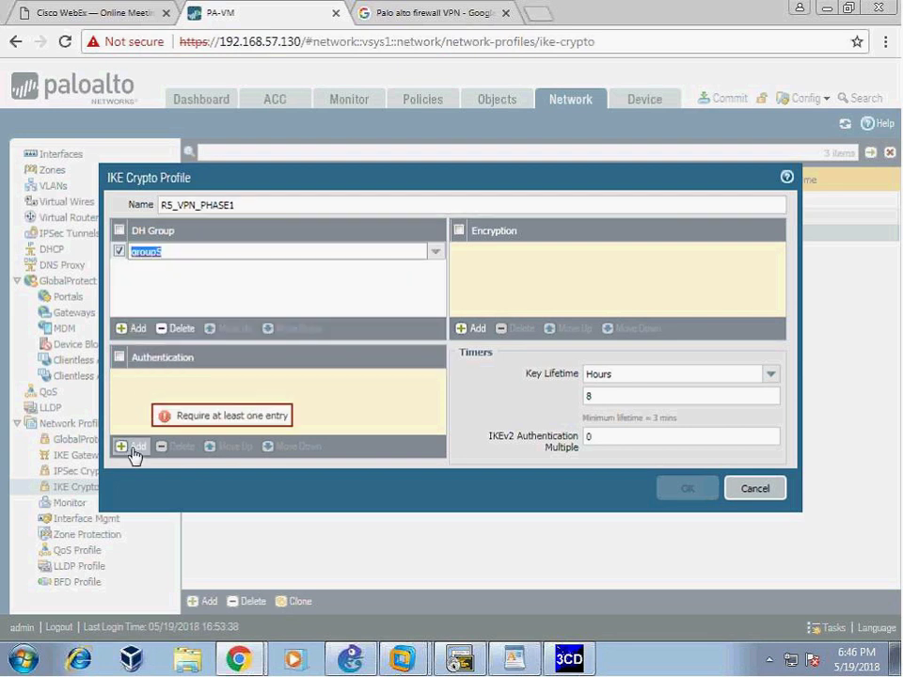
left_click(133, 447)
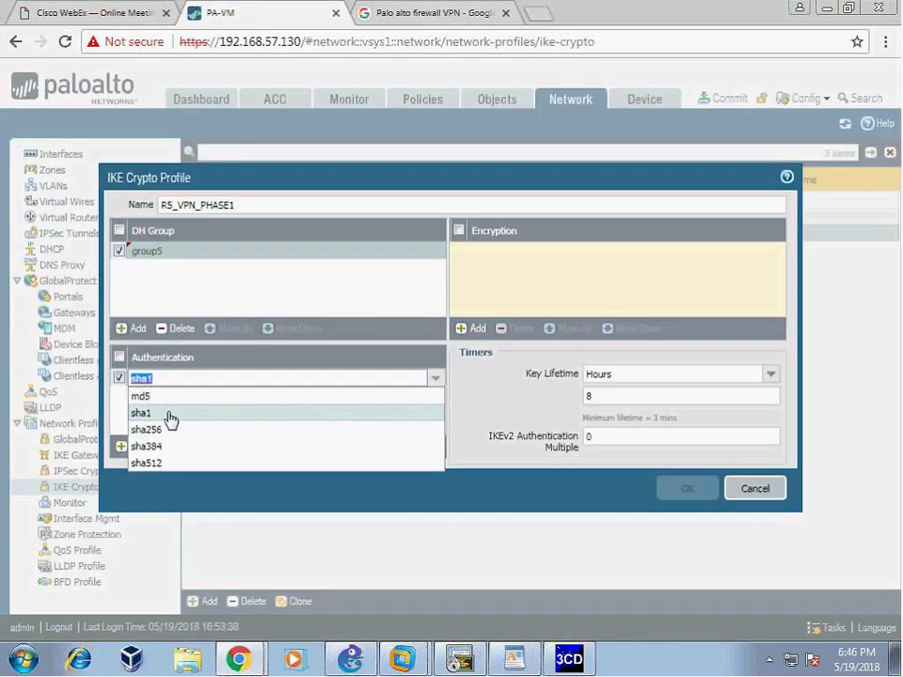
left_click(164, 416)
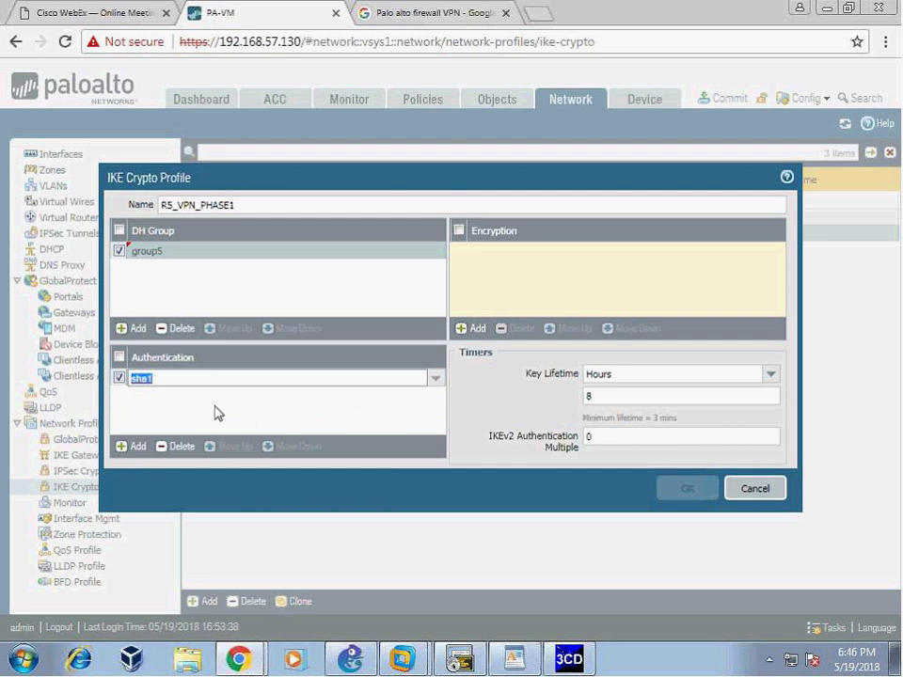
left_click(472, 328)
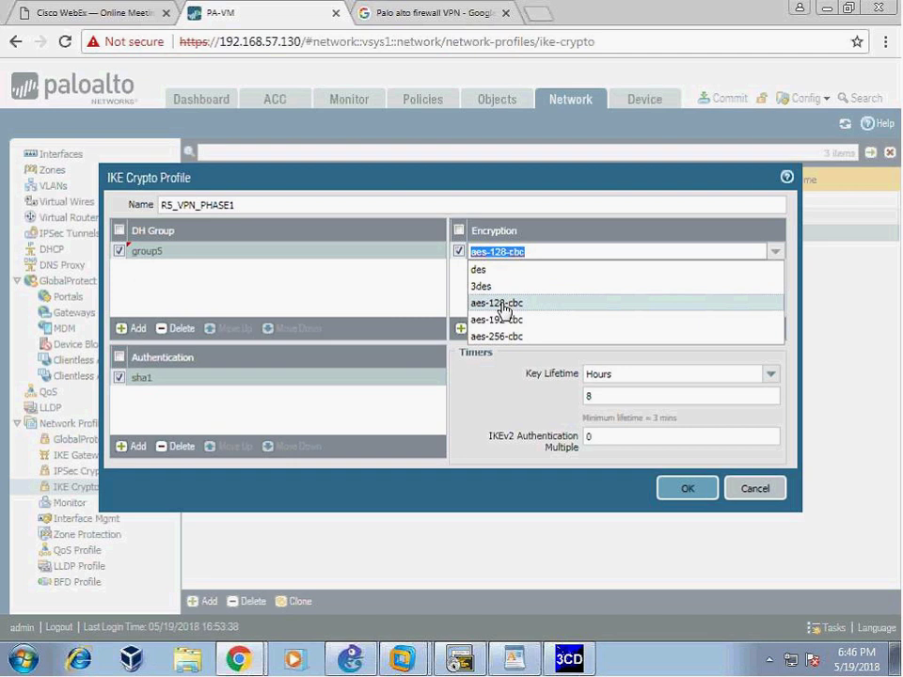
left_click(504, 306)
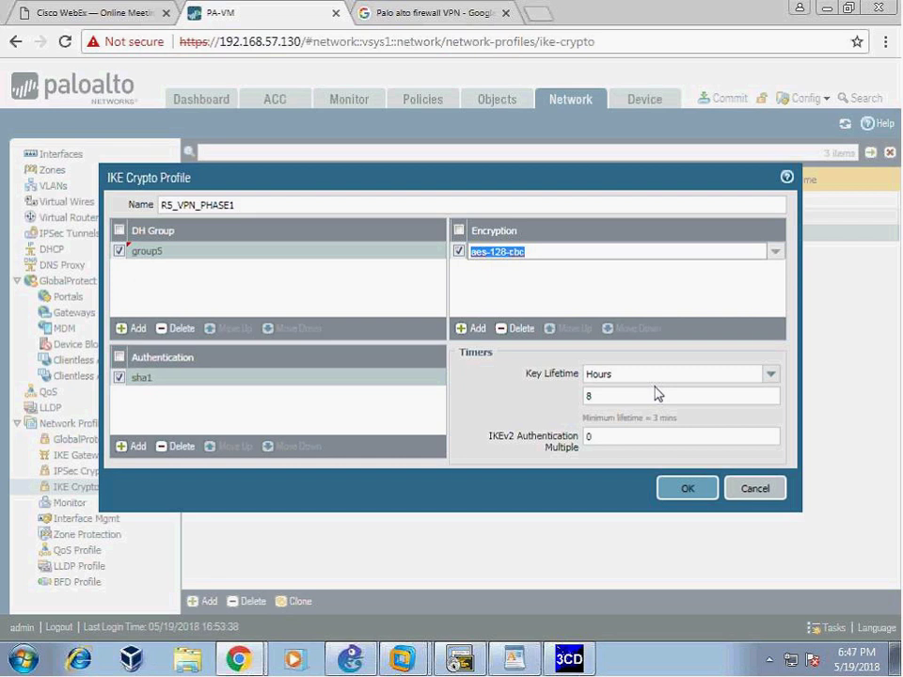
- Set the key lifetime to 1 day and save the R5_VPN_PHASE1 profile
left_click(749, 374)
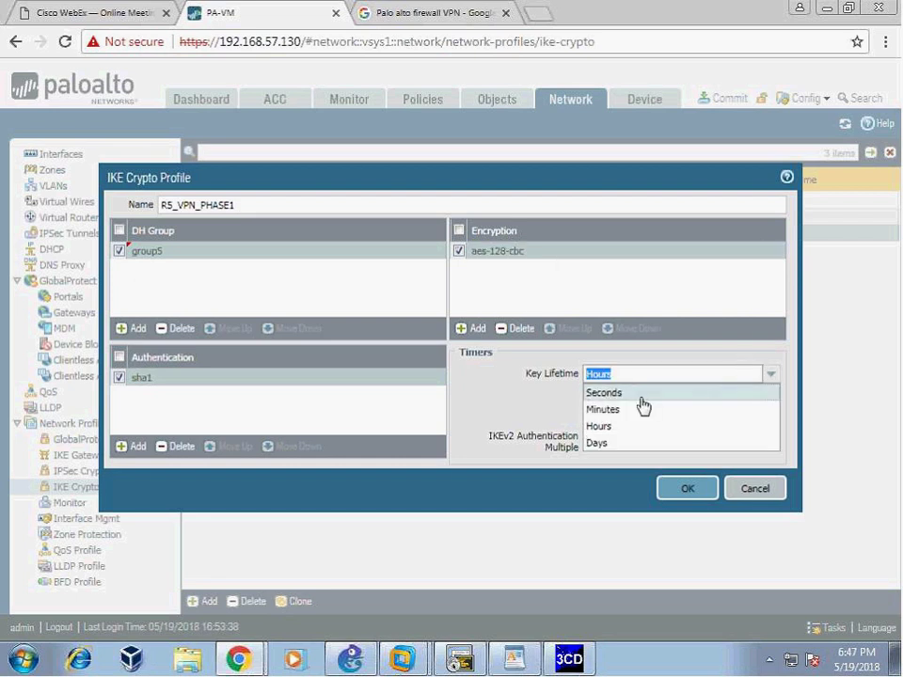
left_click(598, 443)
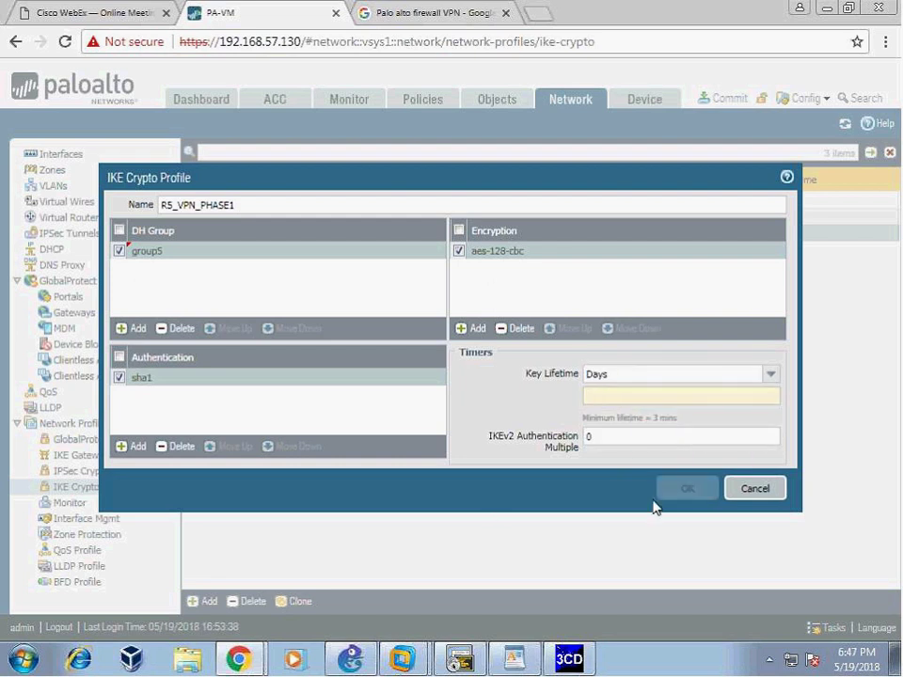
type("1")
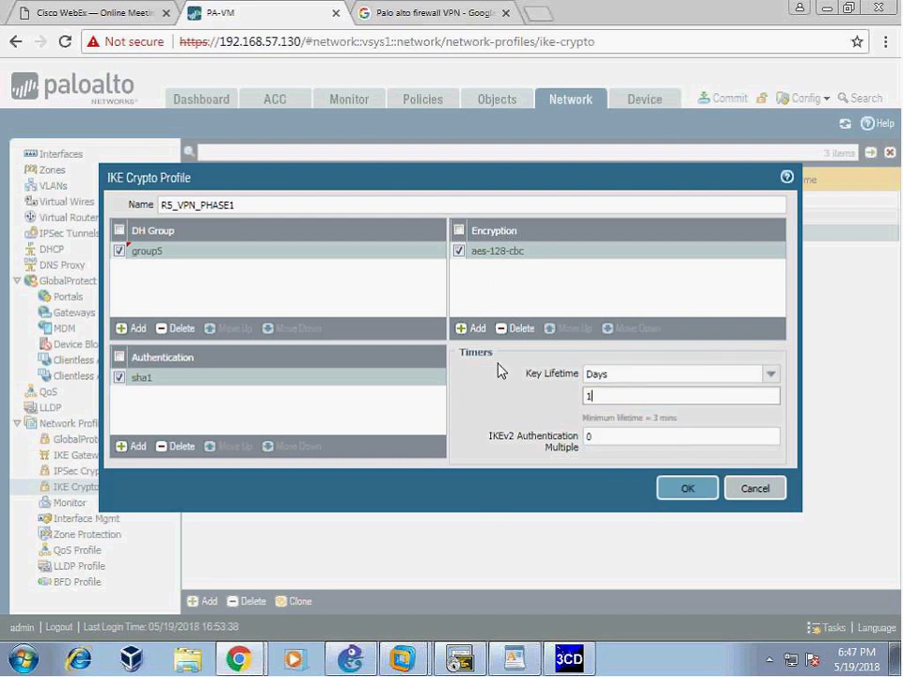
left_click(669, 373)
left_click(674, 393)
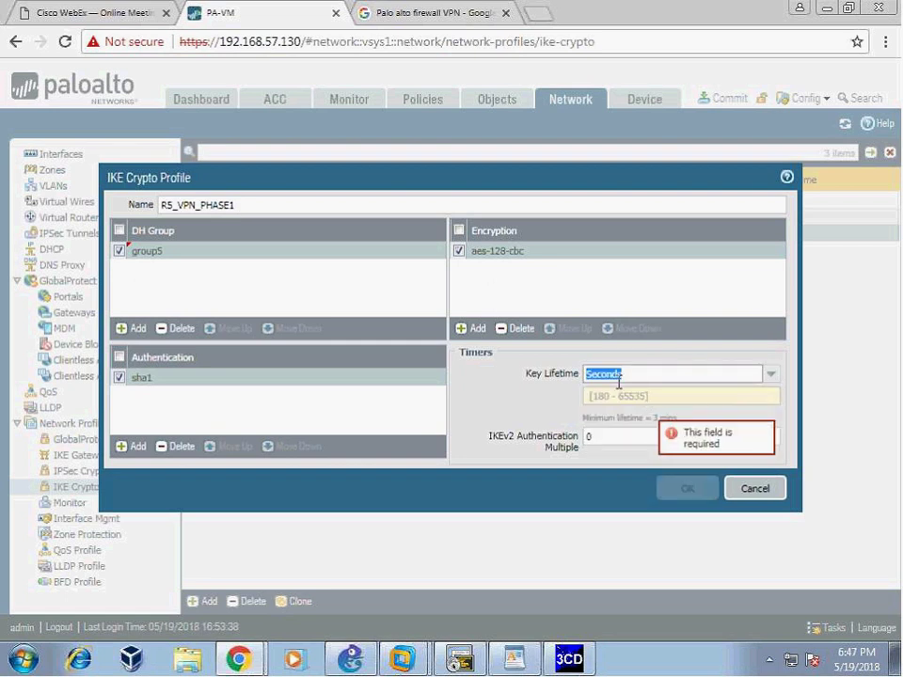
left_click(587, 396)
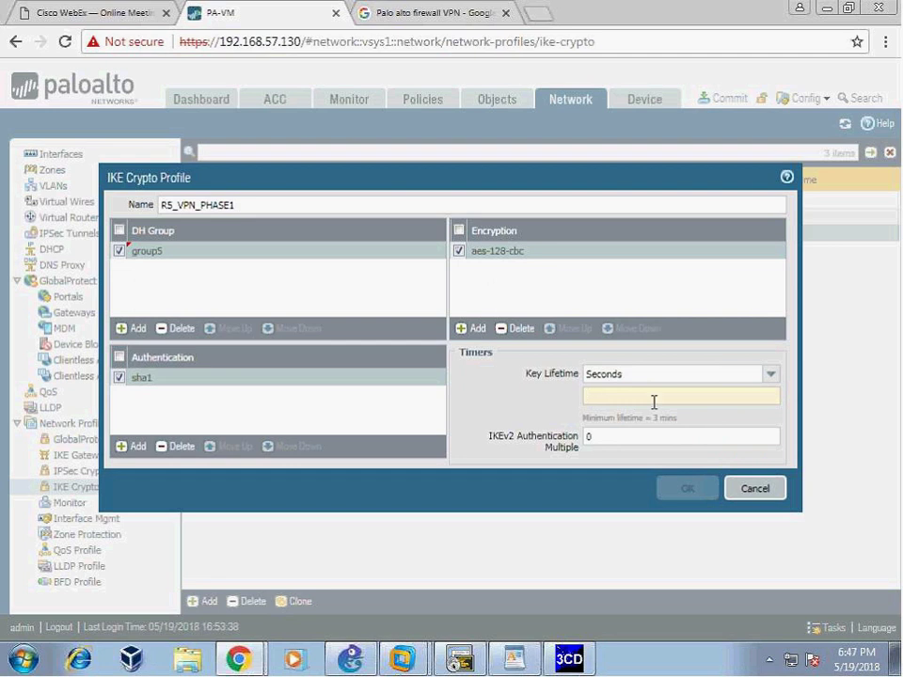
left_click(703, 376)
left_click(639, 410)
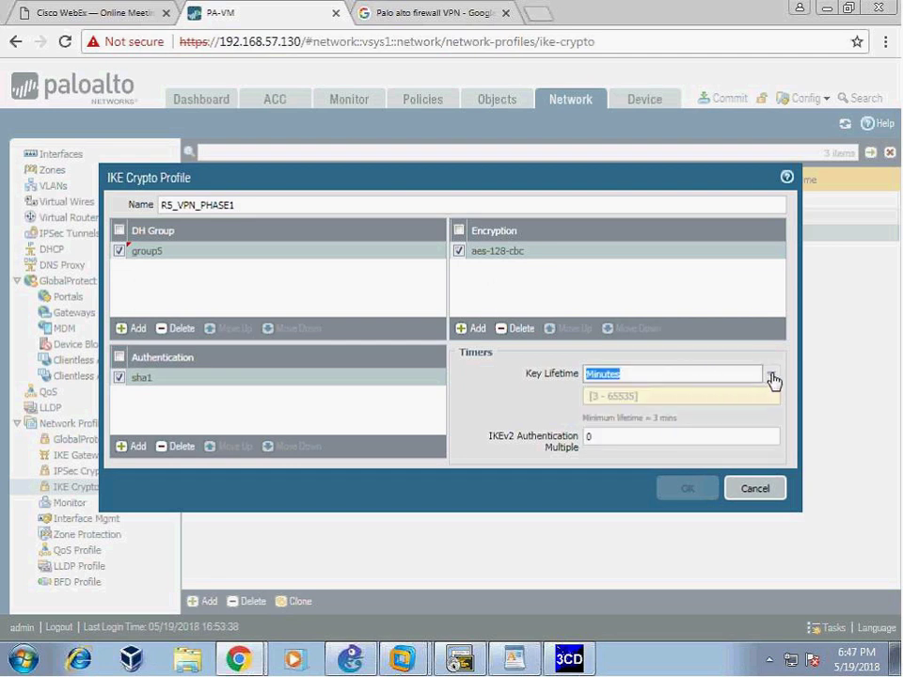
left_click(767, 376)
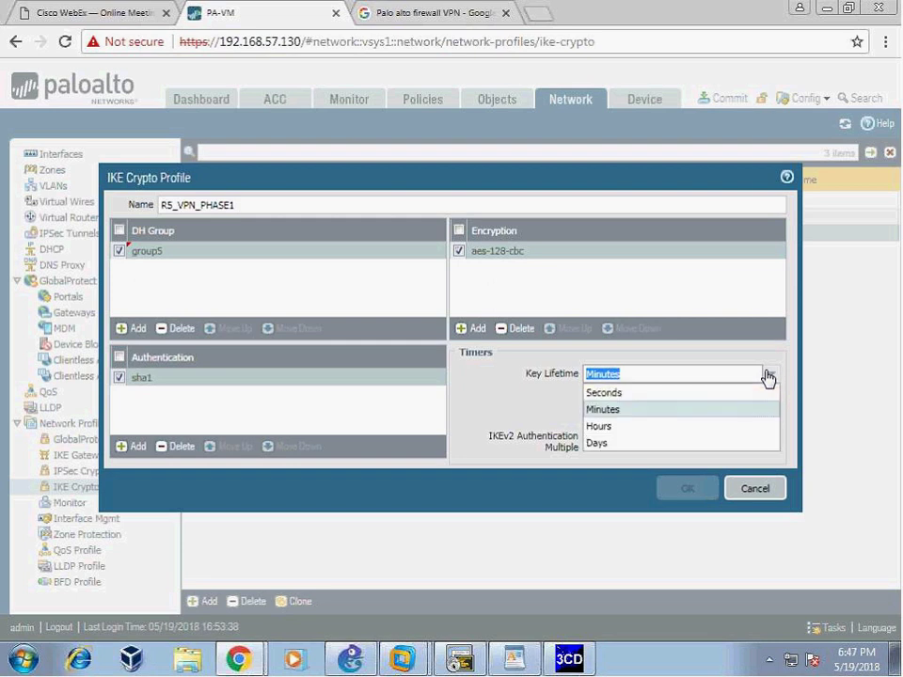
left_click(609, 425)
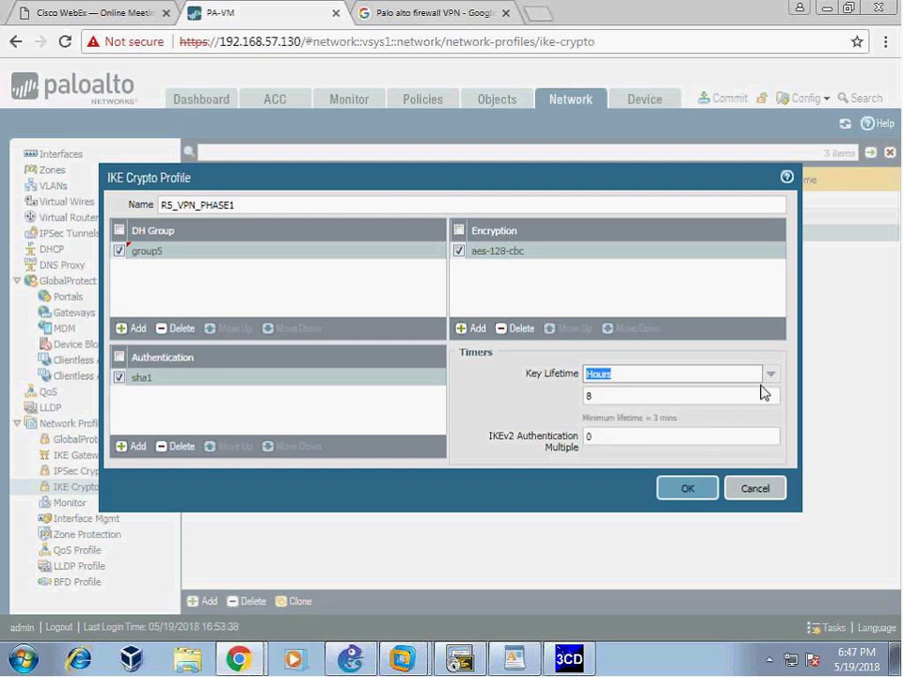
left_click(767, 376)
left_click(617, 442)
left_click(666, 488)
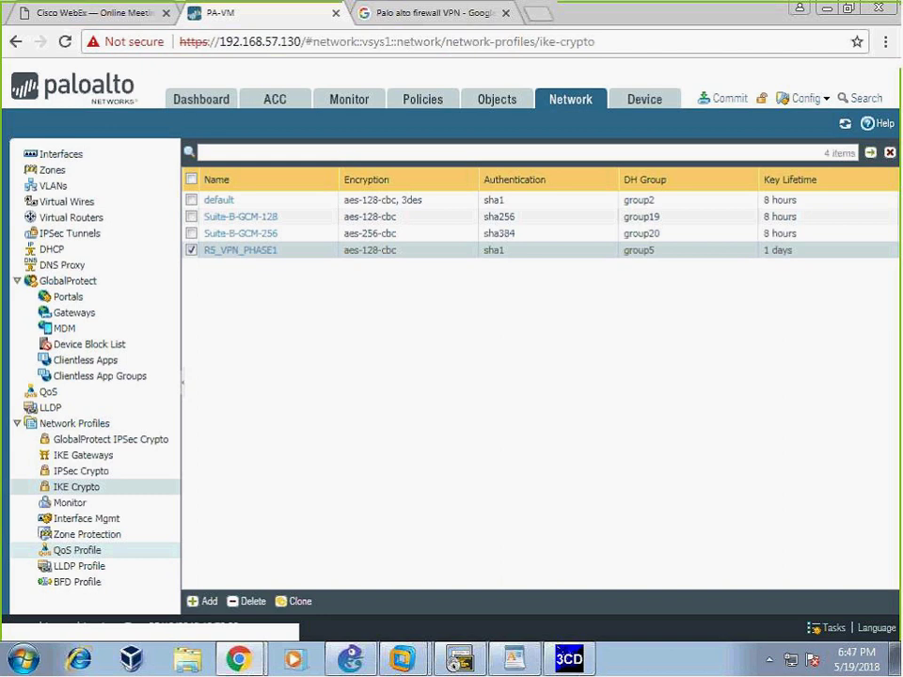
- Show the IPSec crypto profiles list, then view WordPad's Phase2 ESP parameters
left_click(99, 471)
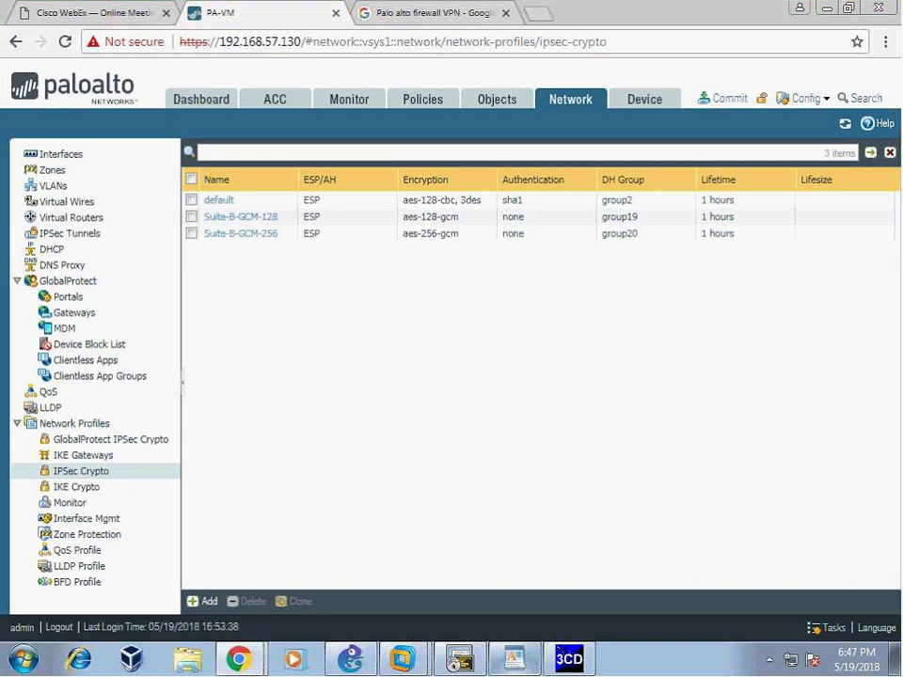
key("alt+Tab")
scroll(573, 391, "down", 3)
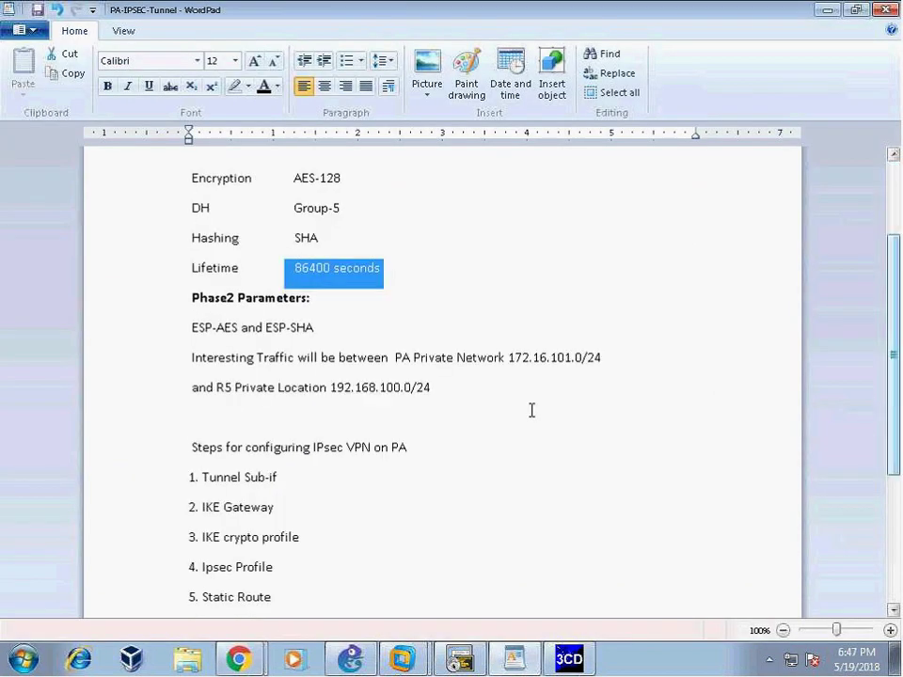
scroll(532, 410, "down", 2)
left_click_drag(301, 448, 200, 448)
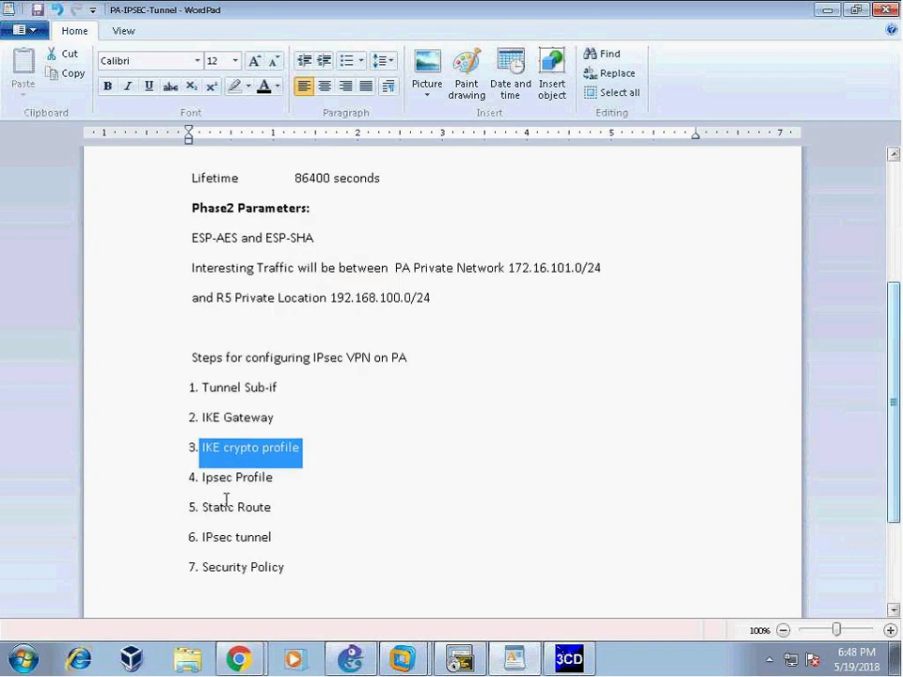
left_click_drag(275, 478, 200, 477)
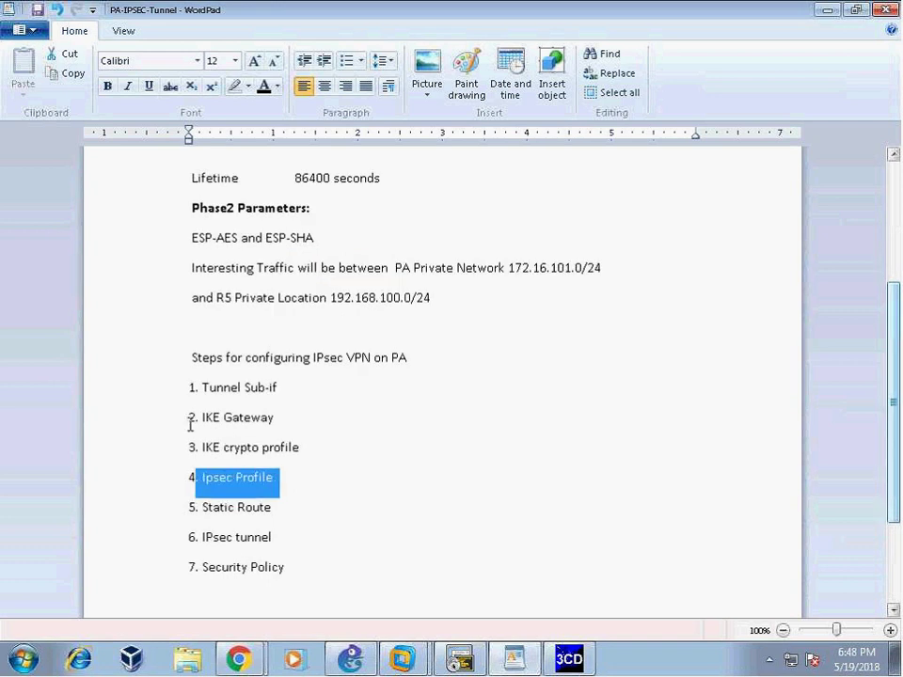
left_click_drag(191, 418, 276, 418)
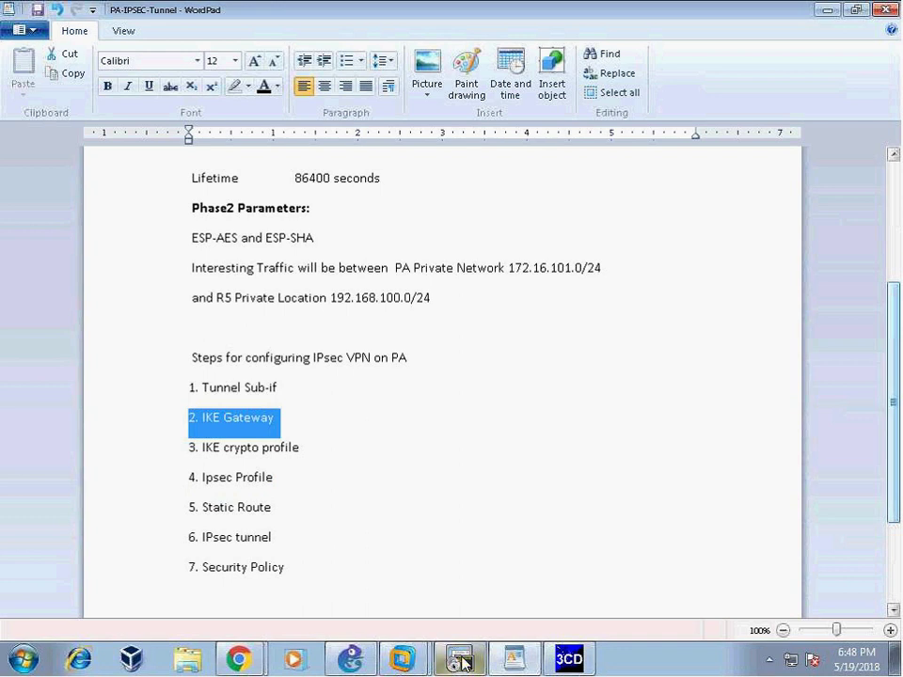
left_click(238, 659)
- Start a new IPSec crypto profile named R5_Phase2 using the ESP protocol
left_click(215, 620)
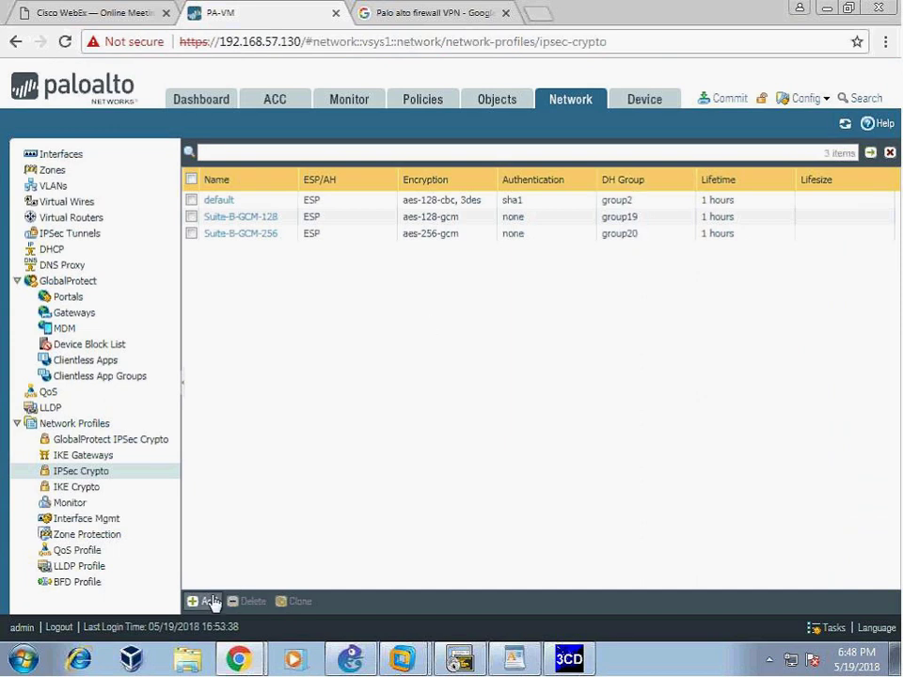
left_click(203, 601)
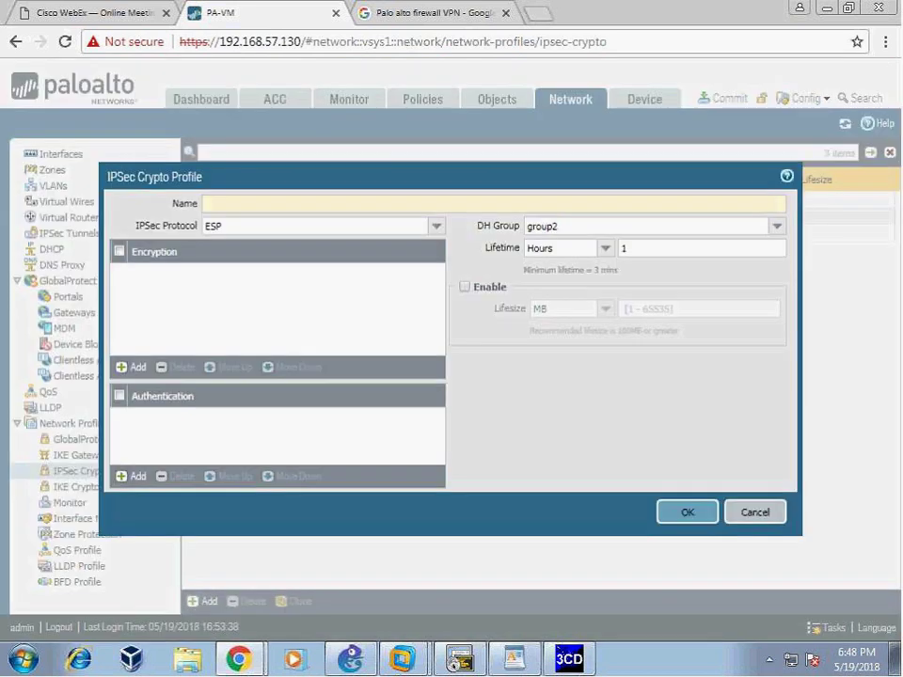
type("R5_Phase2")
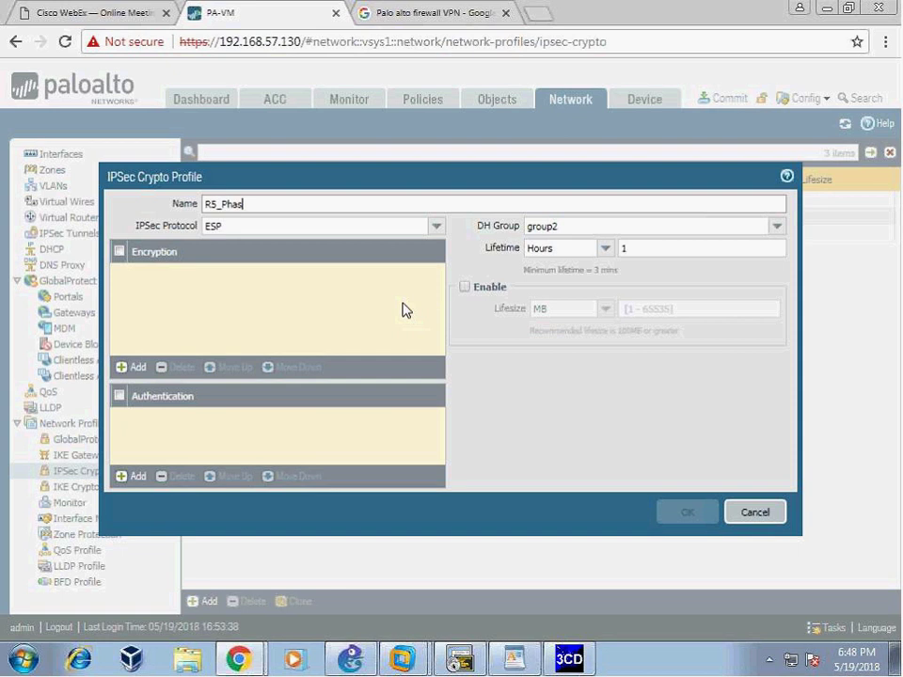
left_click(435, 228)
left_click(235, 246)
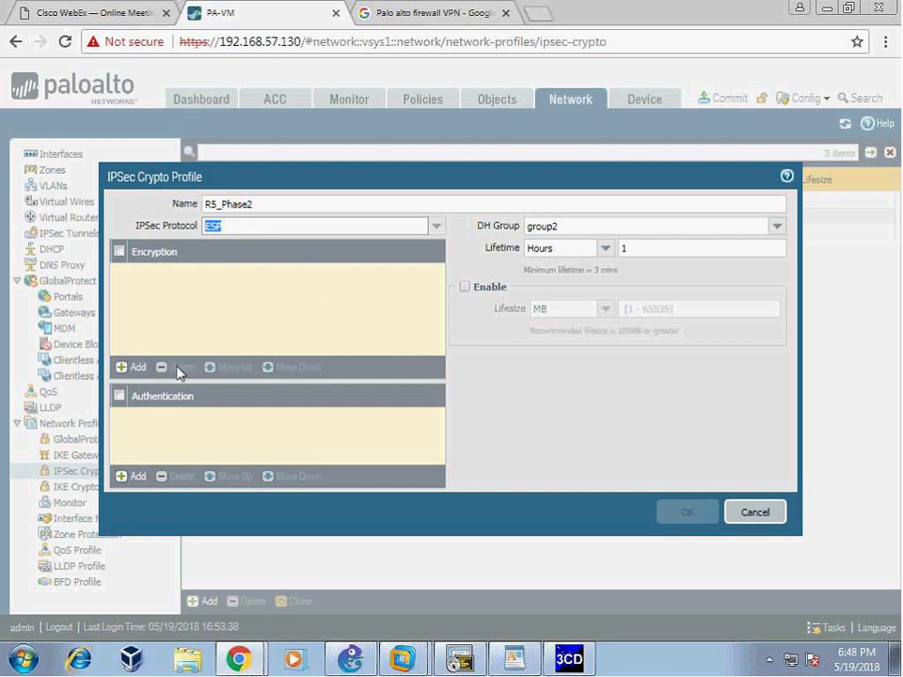
- Add aes-128-cbc encryption and sha1 authentication, and set DH group to group5
left_click(134, 367)
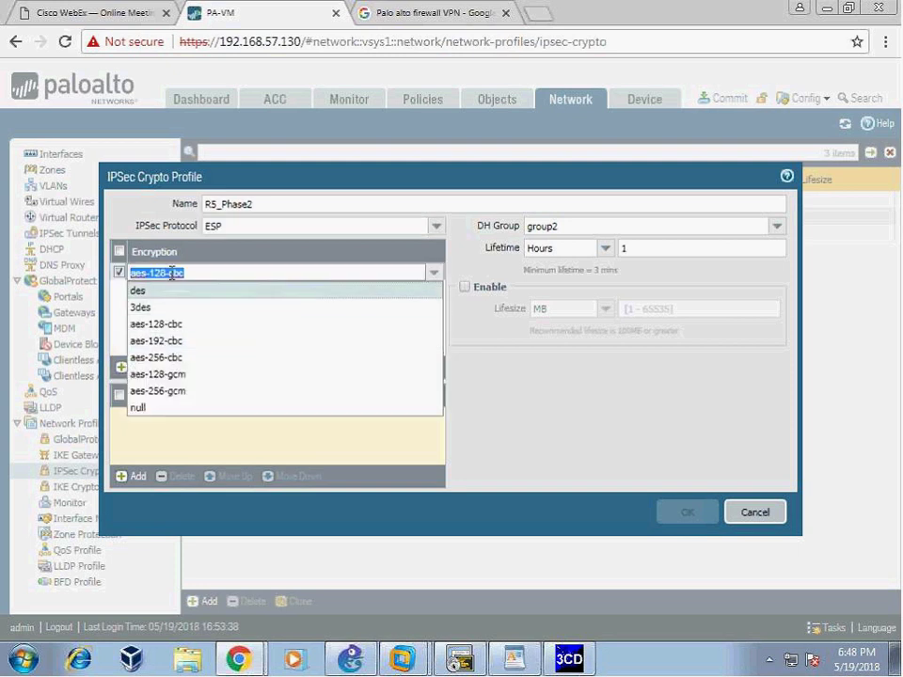
left_click(178, 324)
left_click(132, 475)
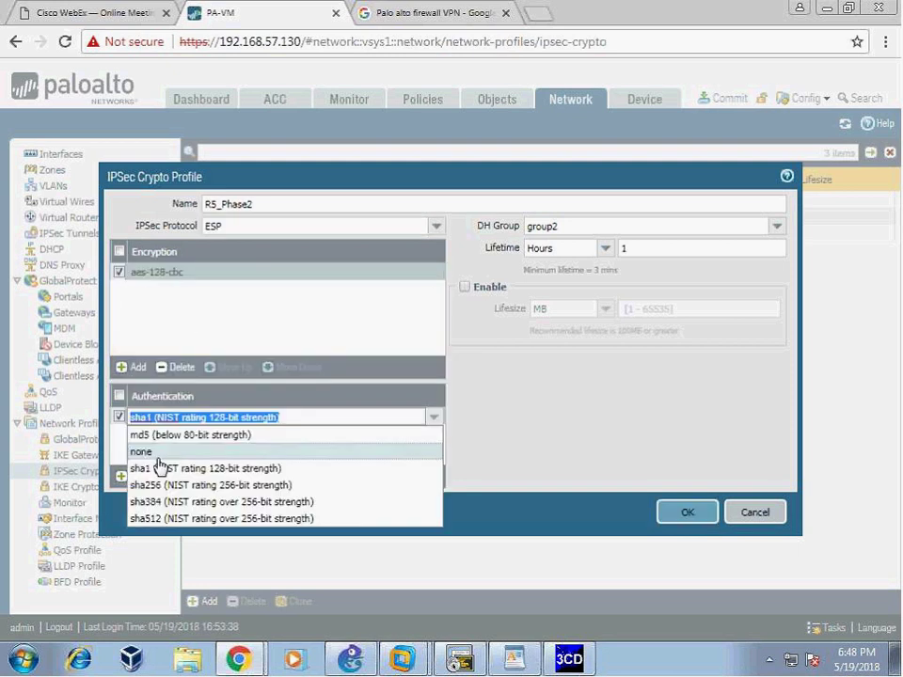
left_click(184, 469)
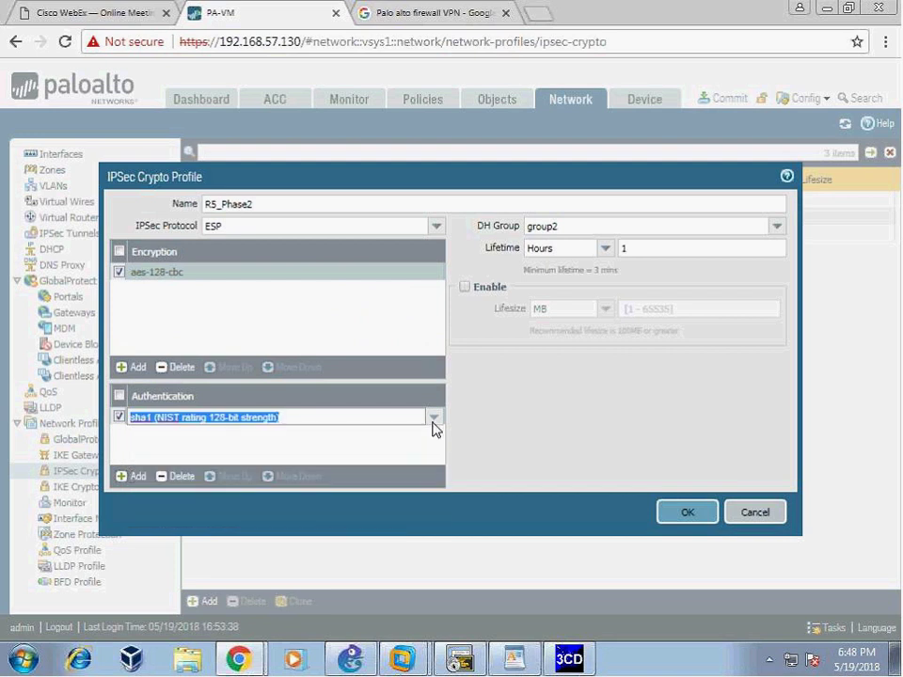
left_click(511, 247)
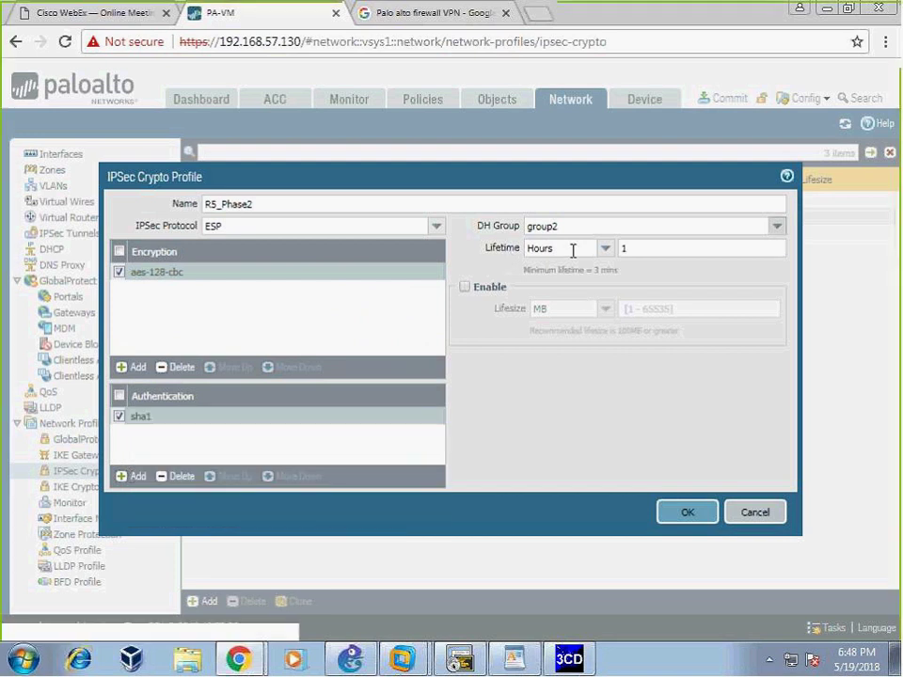
left_click(778, 227)
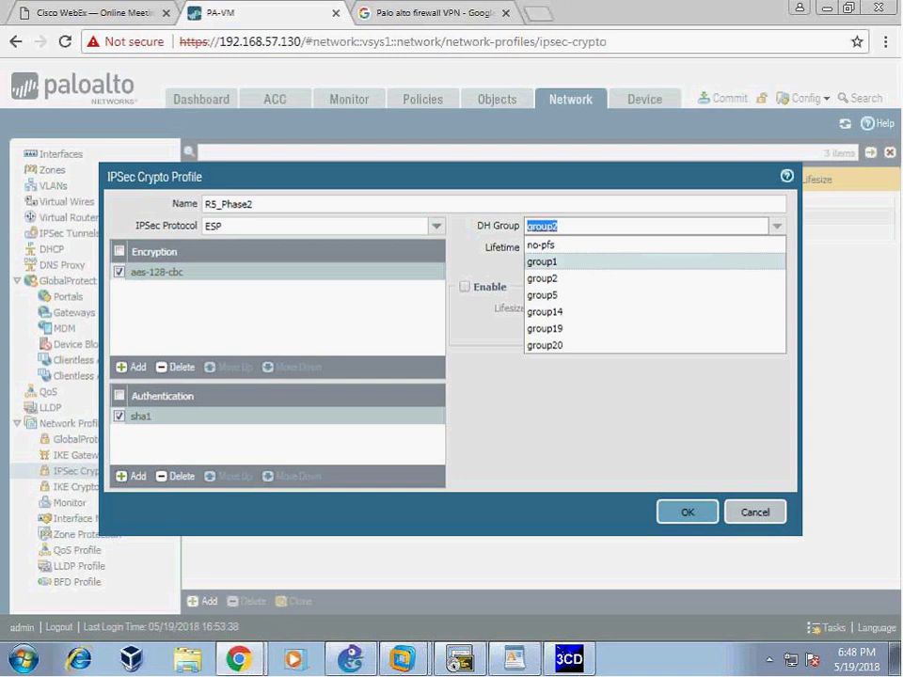
left_click(566, 294)
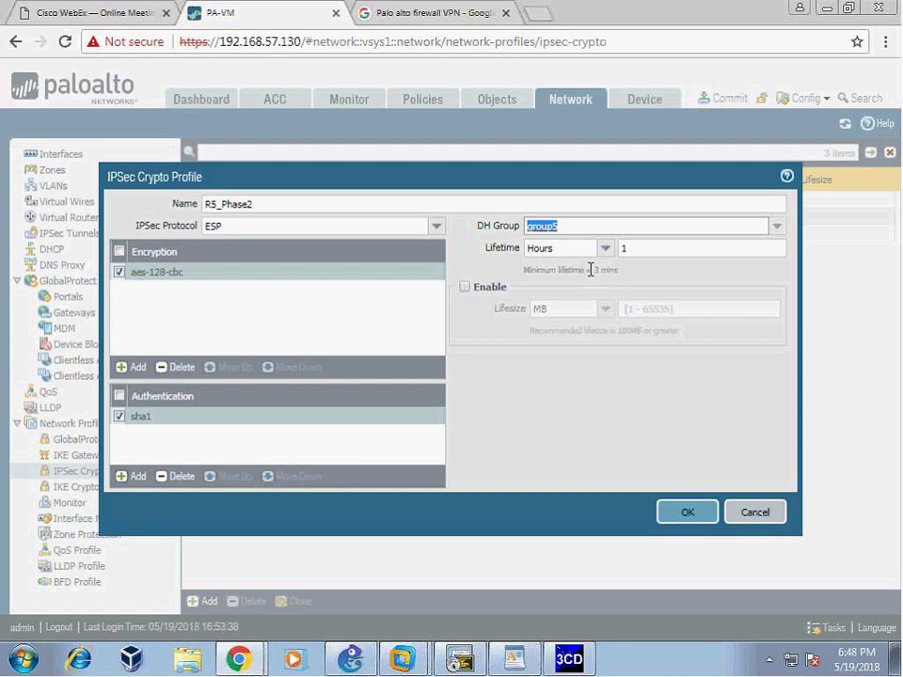
- Leave the lifesize limit off and save R5_Phase2 with its 1-hour lifetime
left_click(463, 288)
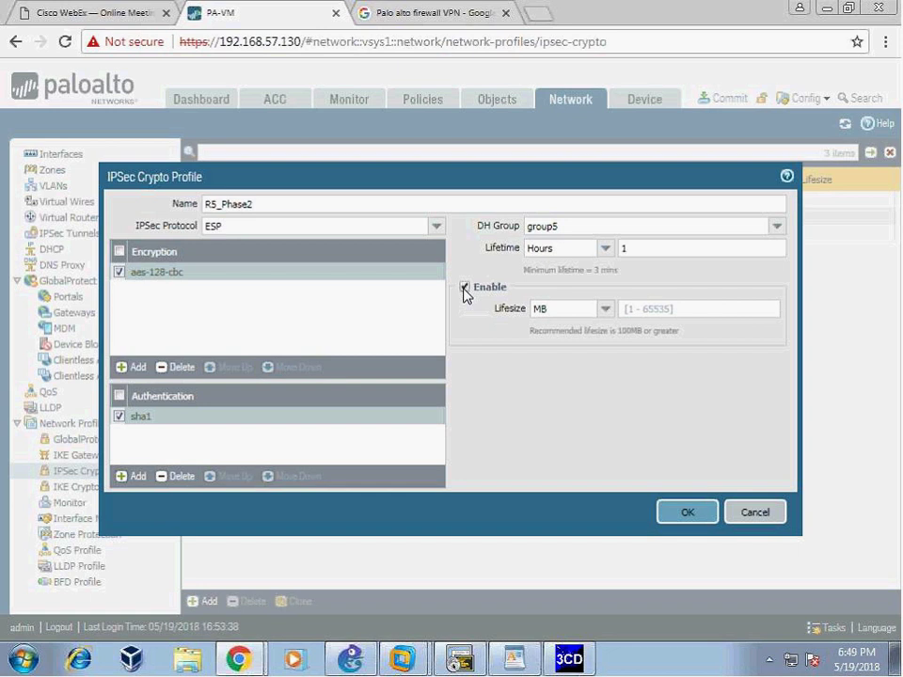
left_click(464, 287)
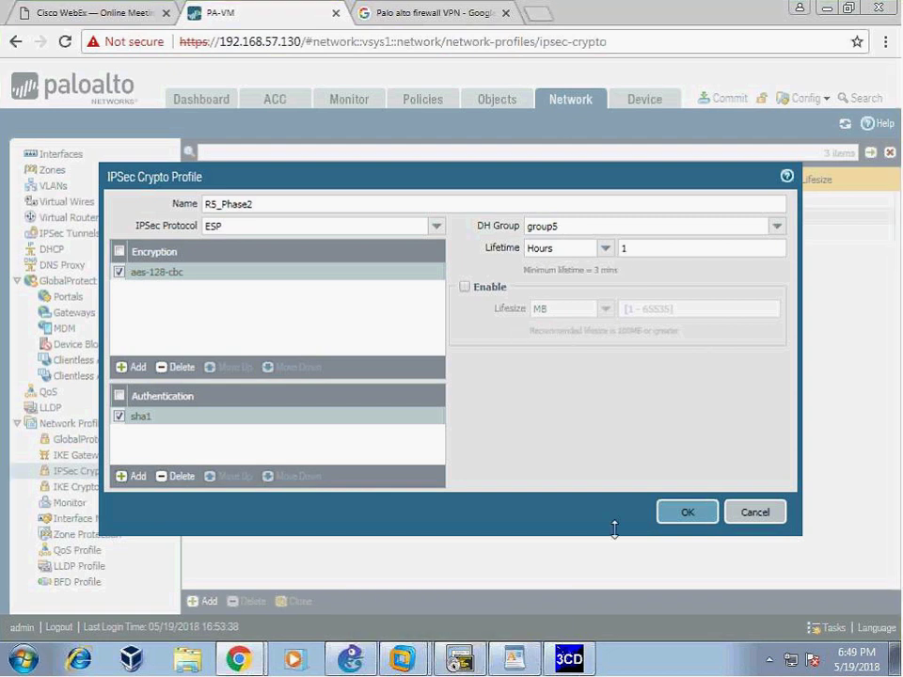
left_click(687, 518)
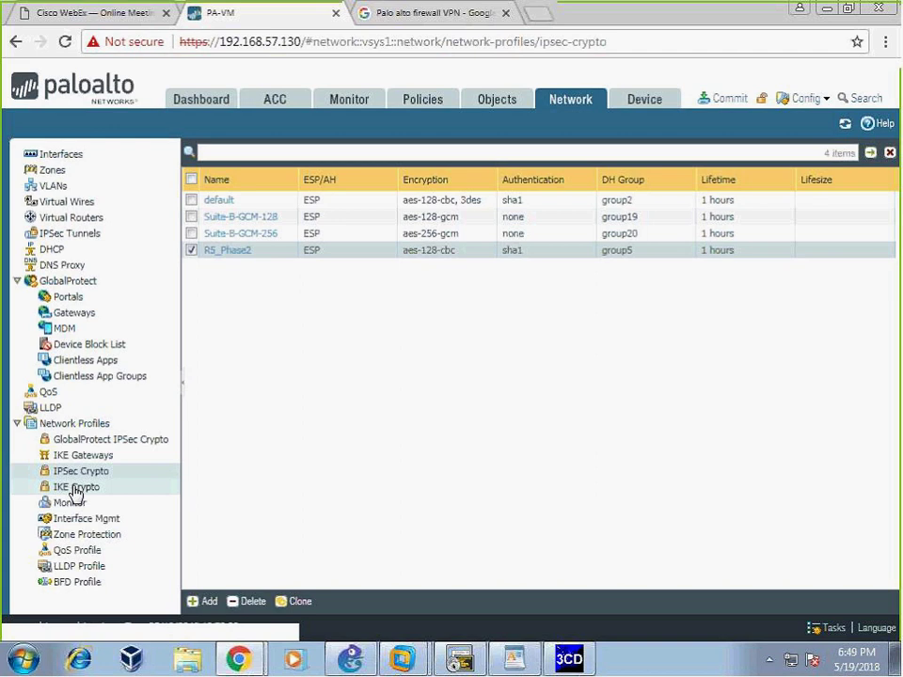
- Check the IKE Crypto profiles, then view the still-empty IKE Gateways list
left_click(75, 487)
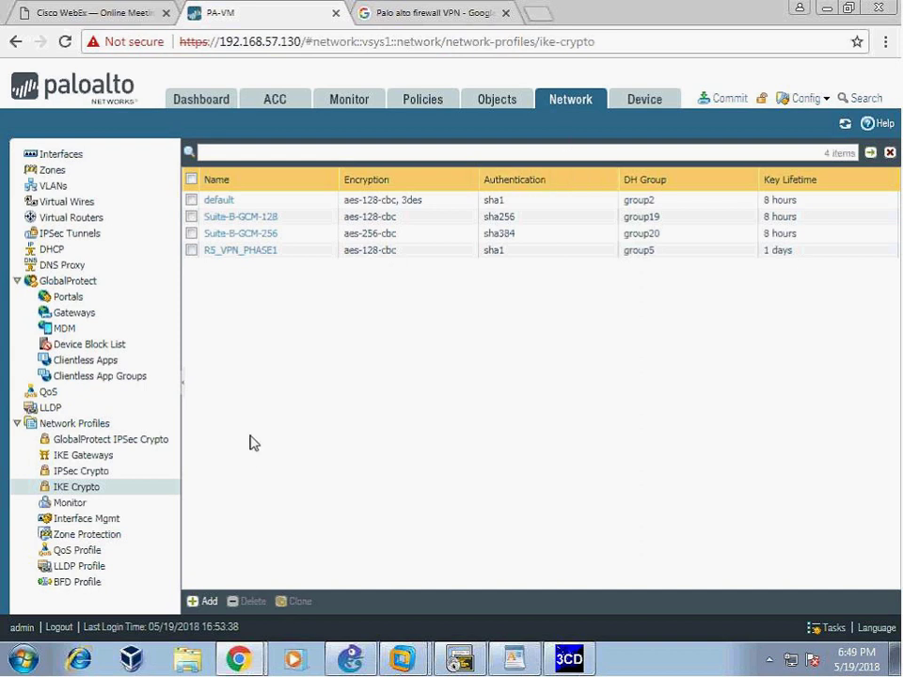
left_click(82, 455)
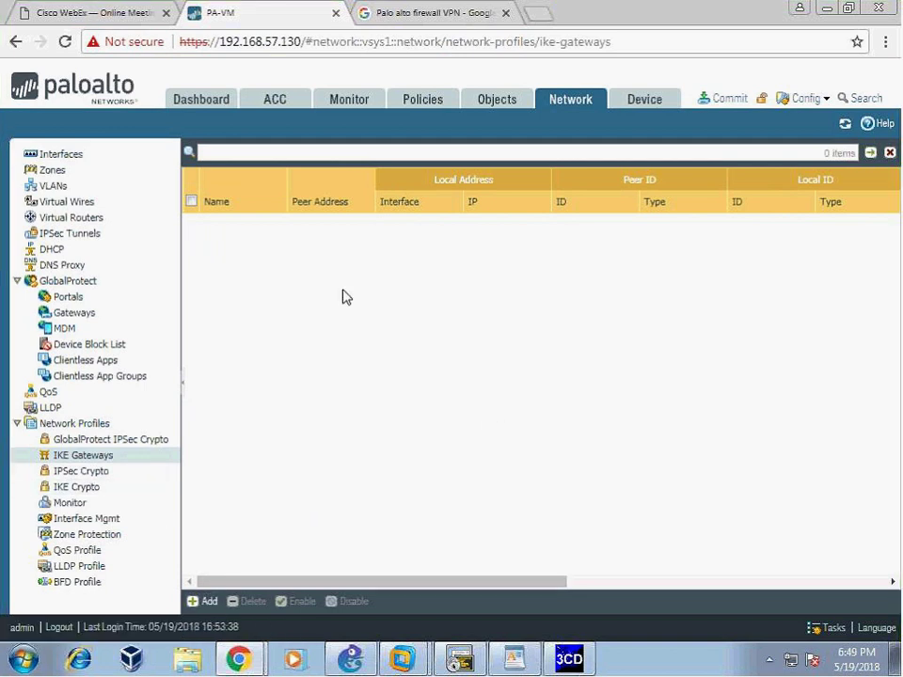
- Add a new IKE gateway named R5_tunnel
left_click(208, 603)
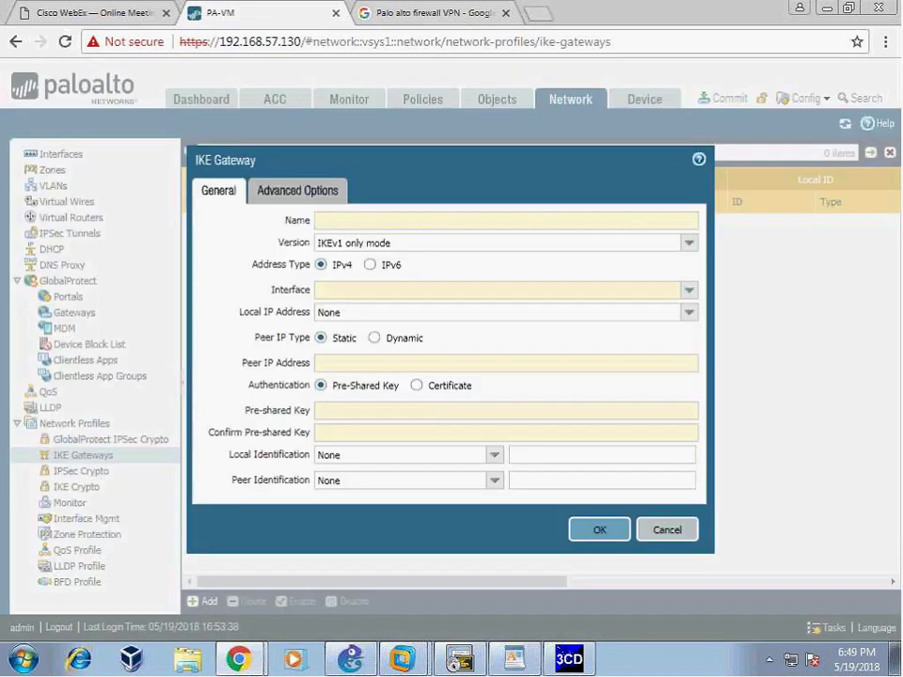
type("R5_tunnel")
- Keep the gateway version at IKEv1 only mode and check the interface against the GNS3 topology
left_click_drag(558, 164, 523, 149)
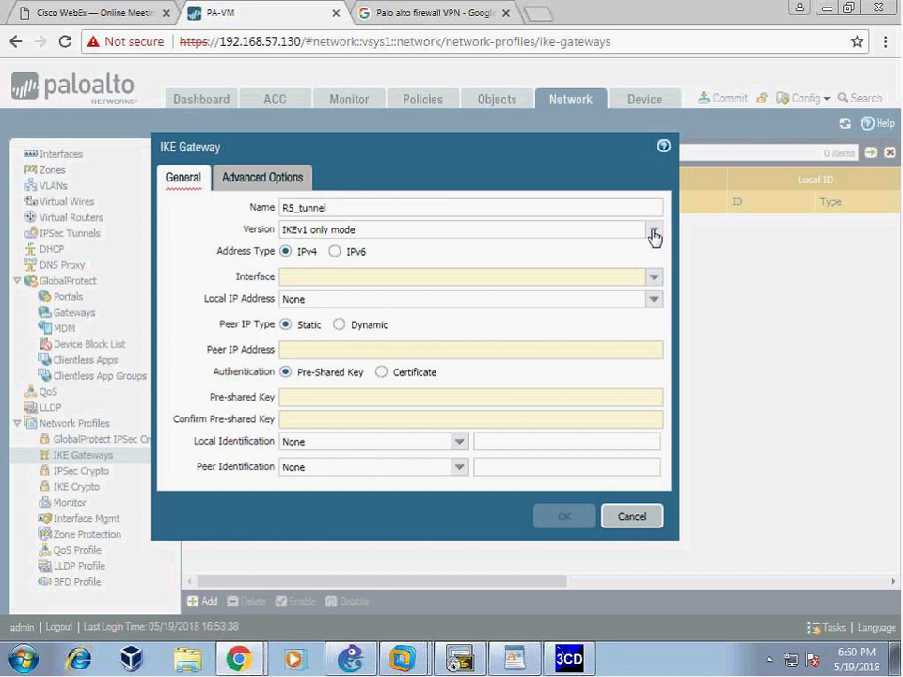
left_click(654, 235)
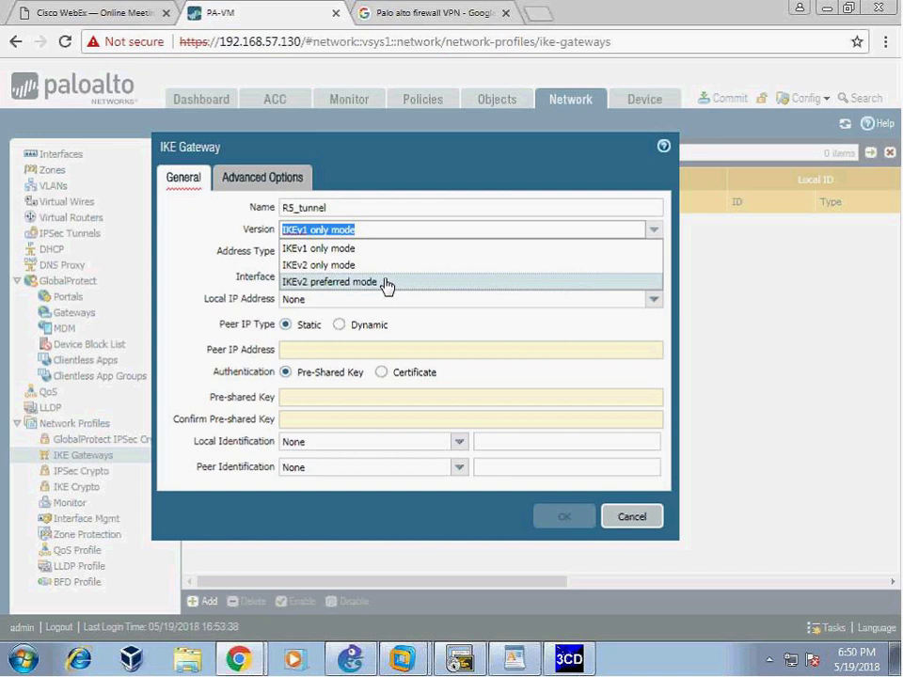
left_click(459, 247)
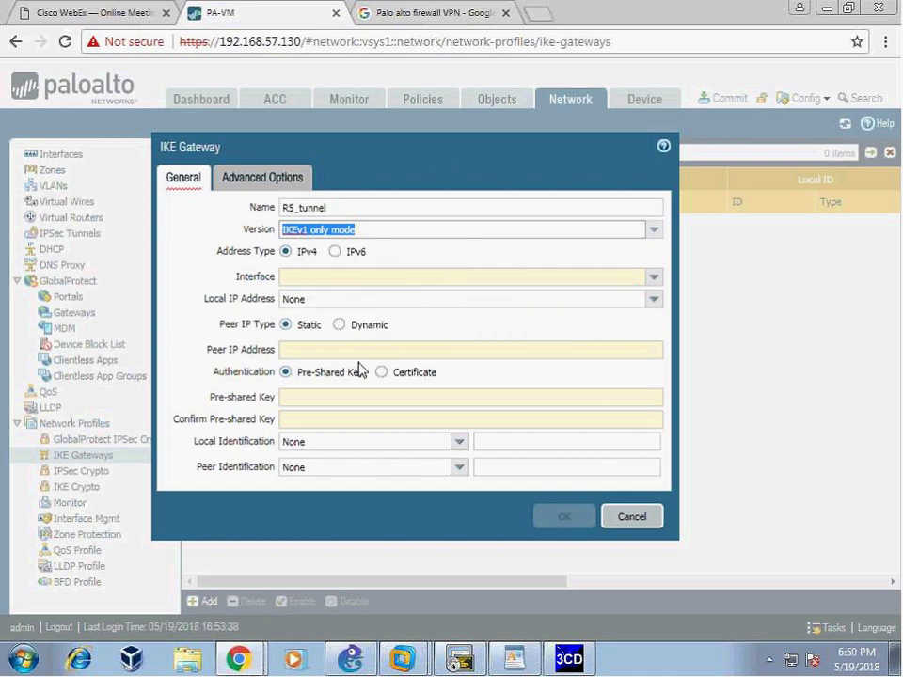
left_click(654, 276)
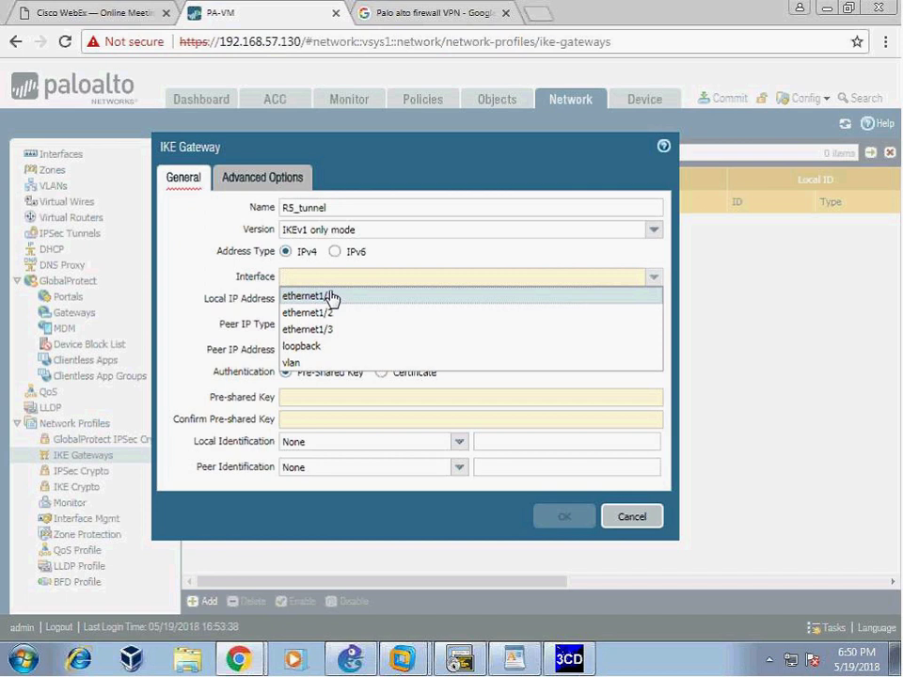
key("alt+Tab")
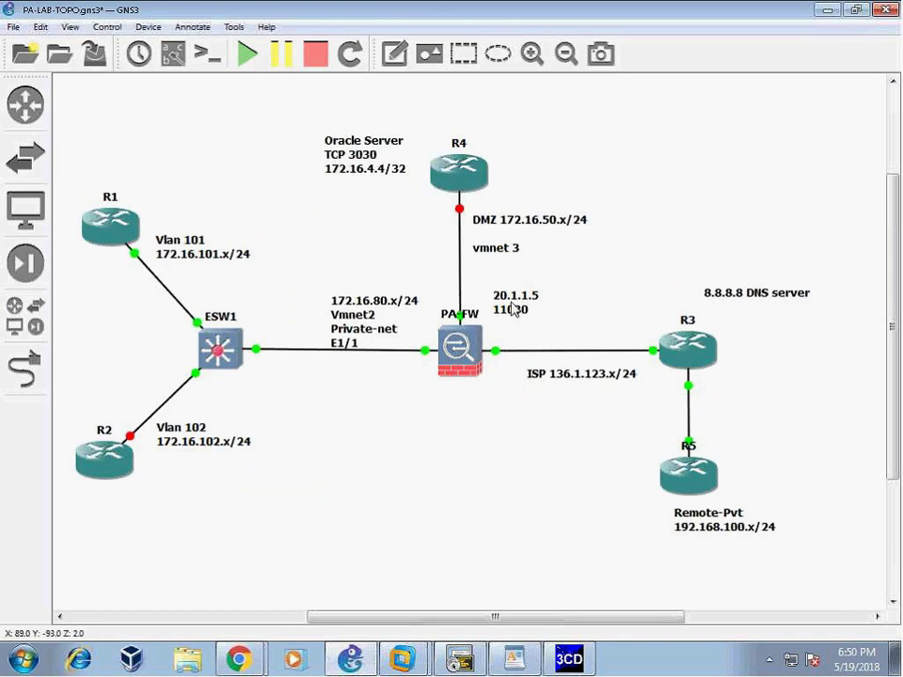
- Move the ISP 136.1.123.x/24 note beside PA-FW and add the line Eth1/3 to it
left_click_drag(558, 381, 528, 378)
double_click(527, 378)
key("End")
key("Return")
type("Eth1/3")
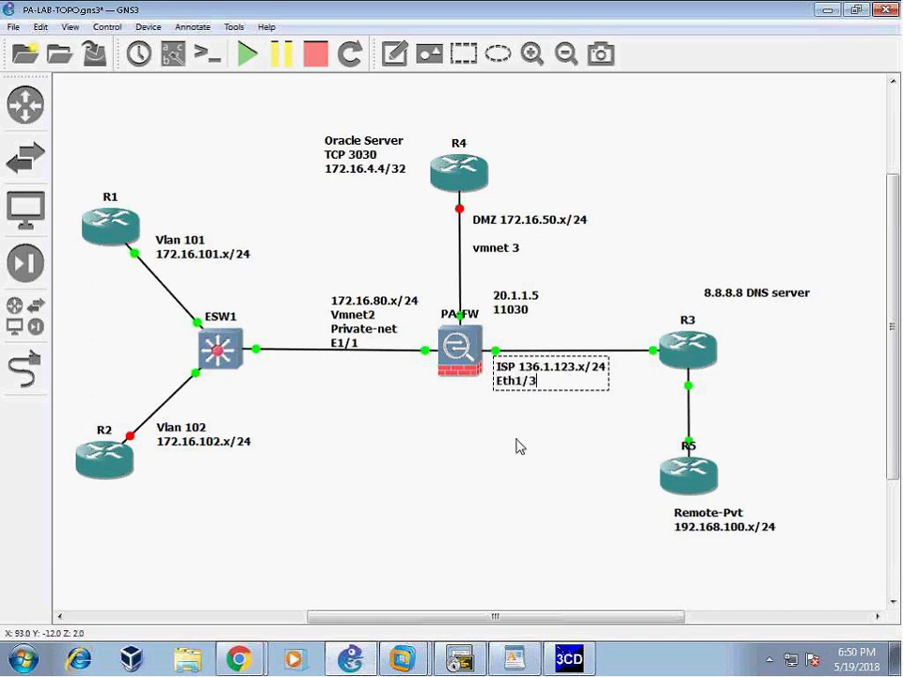
left_click(540, 474)
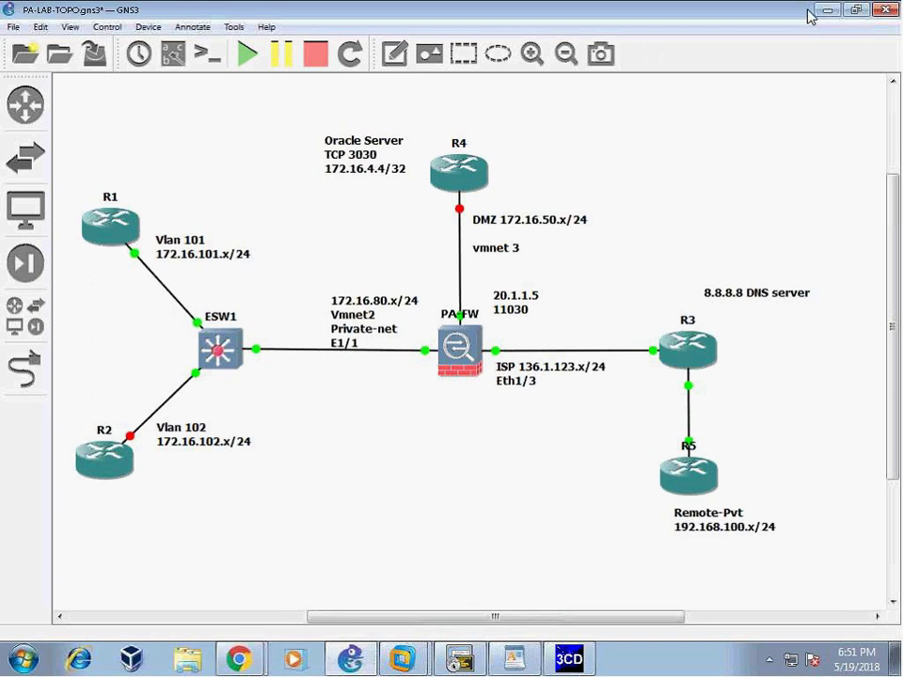
left_click(259, 651)
- Set interface ethernet1/3, local IP 136.1.123.10/24, and begin peer IP 136.1.100.5
left_click(165, 619)
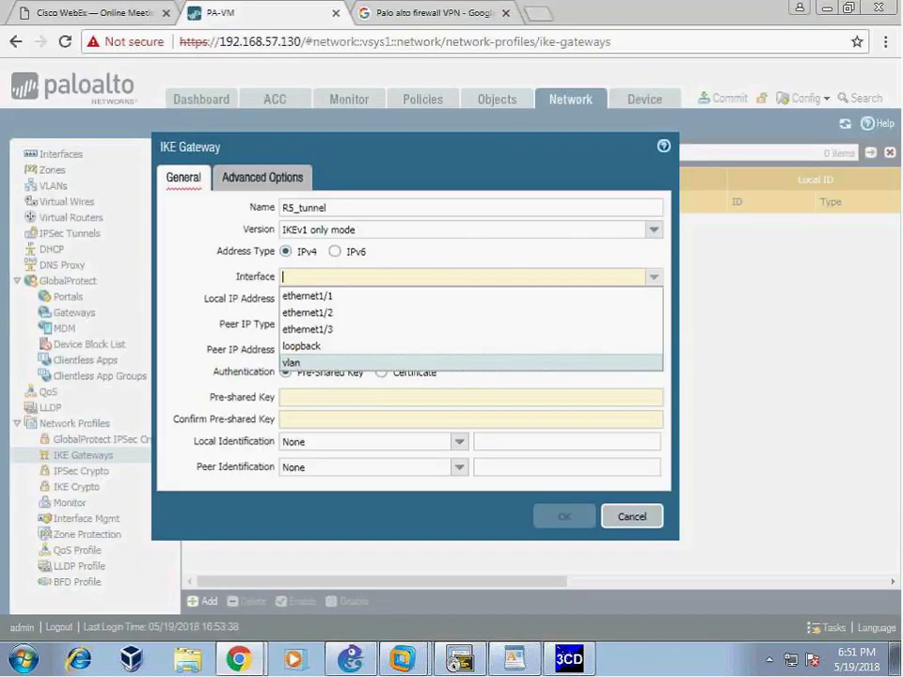
left_click(325, 331)
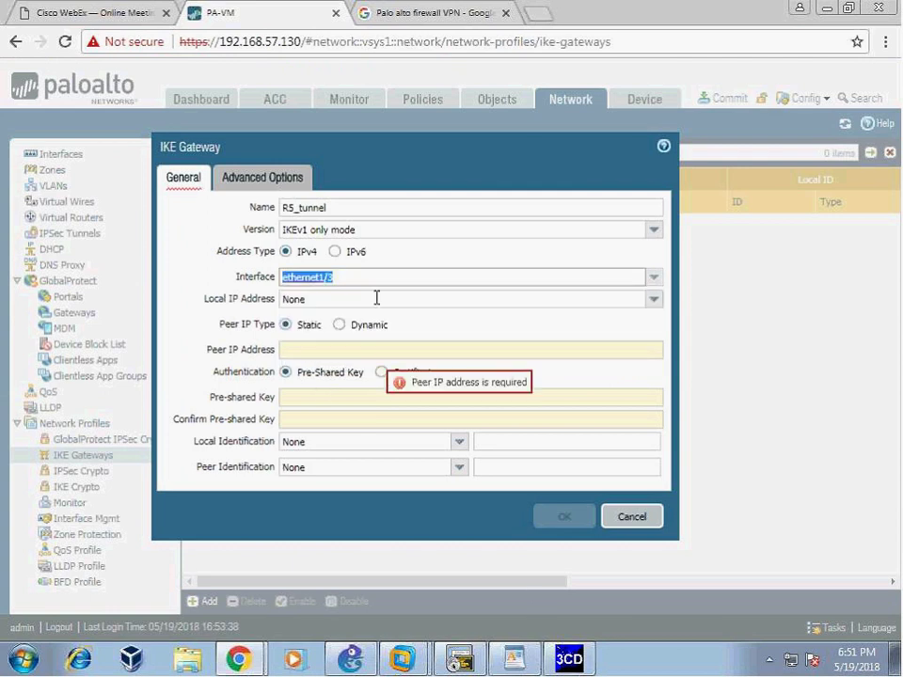
left_click(658, 301)
left_click(345, 338)
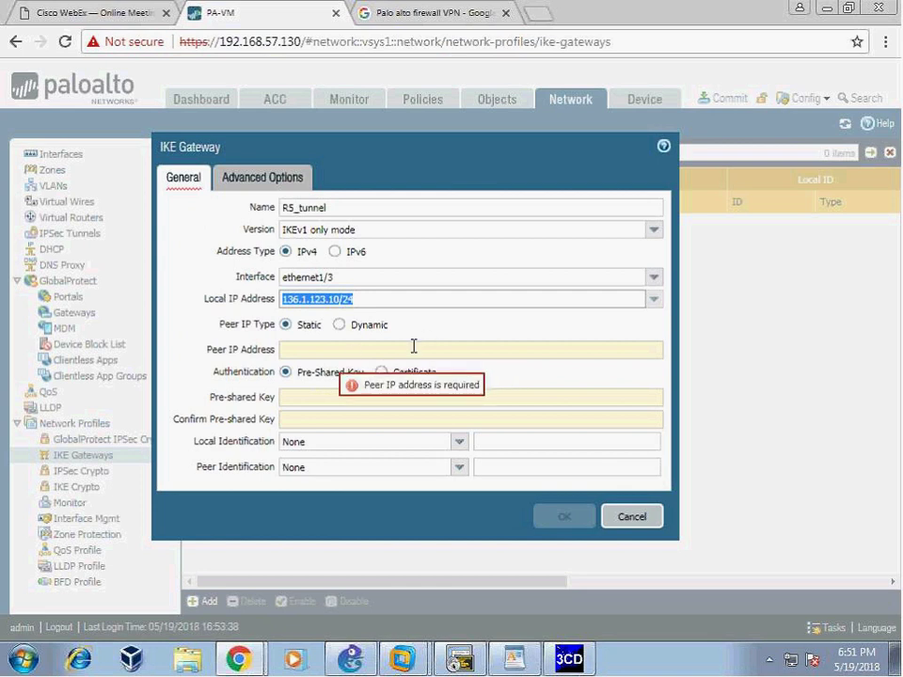
left_click(294, 349)
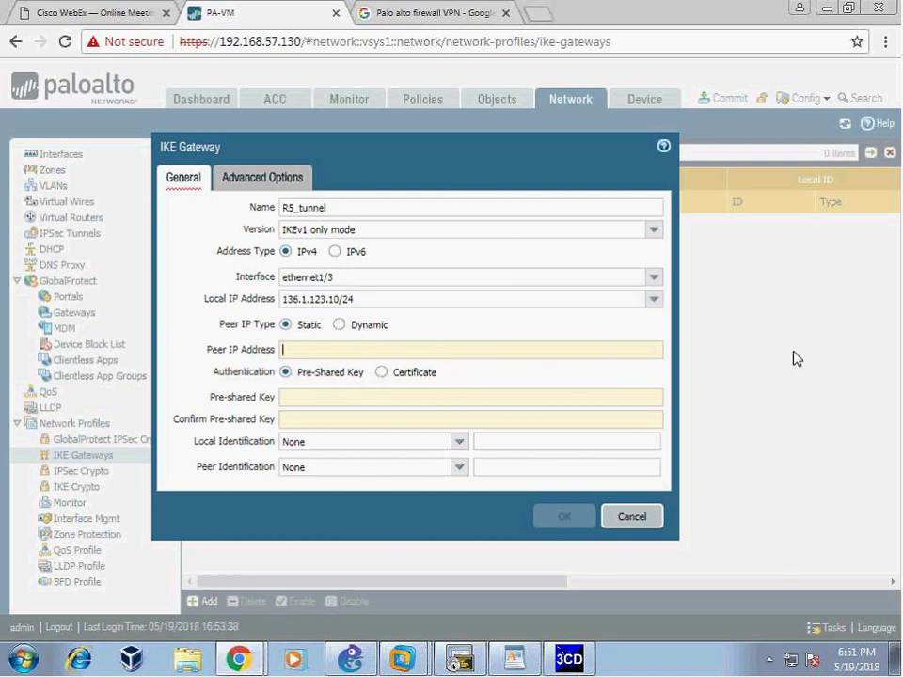
type("13")
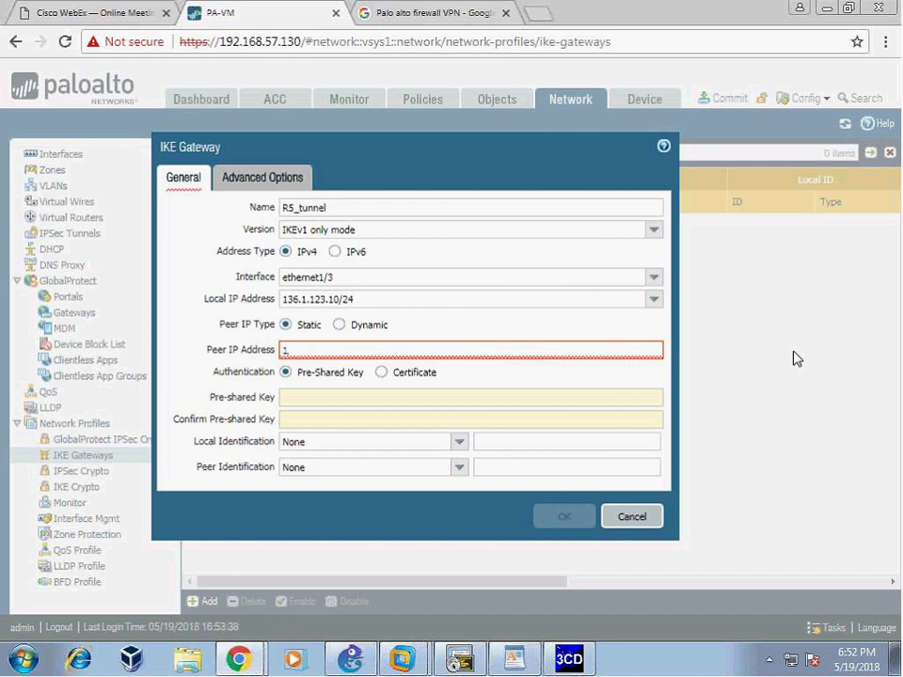
type("6.1.100.5")
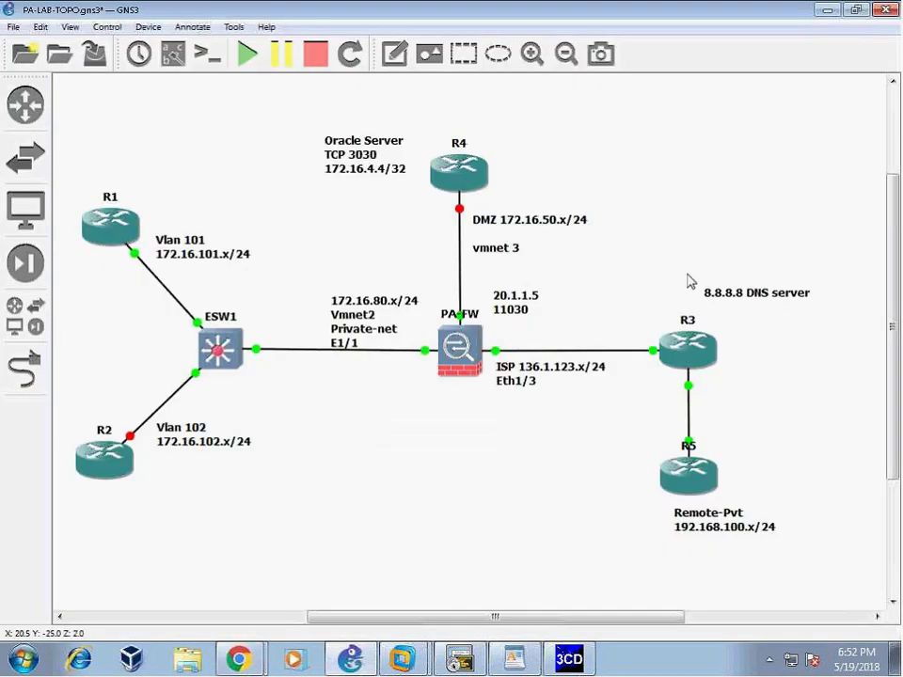
- Add a 136.1.100.5 text note beside R5 and nudge R5 slightly down
left_click(703, 433)
type("136.1.100.5")
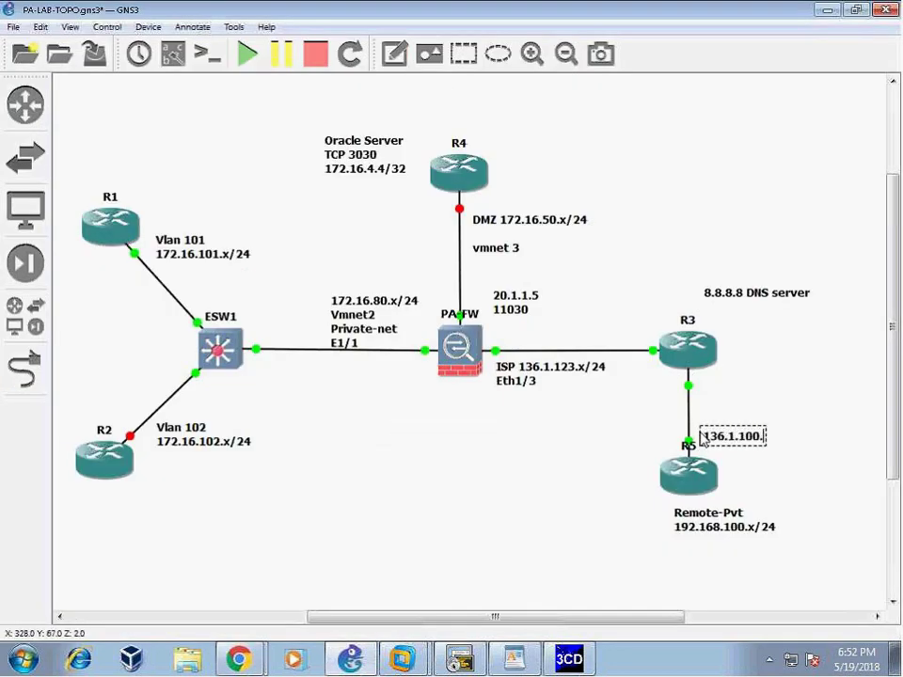
left_click(793, 587)
left_click_drag(700, 485, 707, 506)
left_click(365, 459)
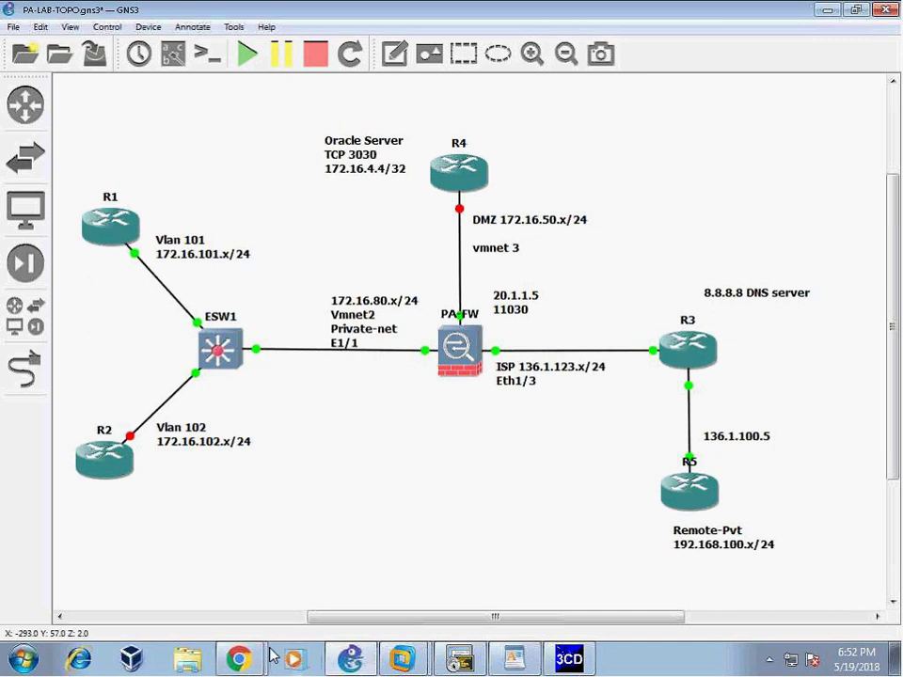
left_click(239, 659)
left_click(166, 618)
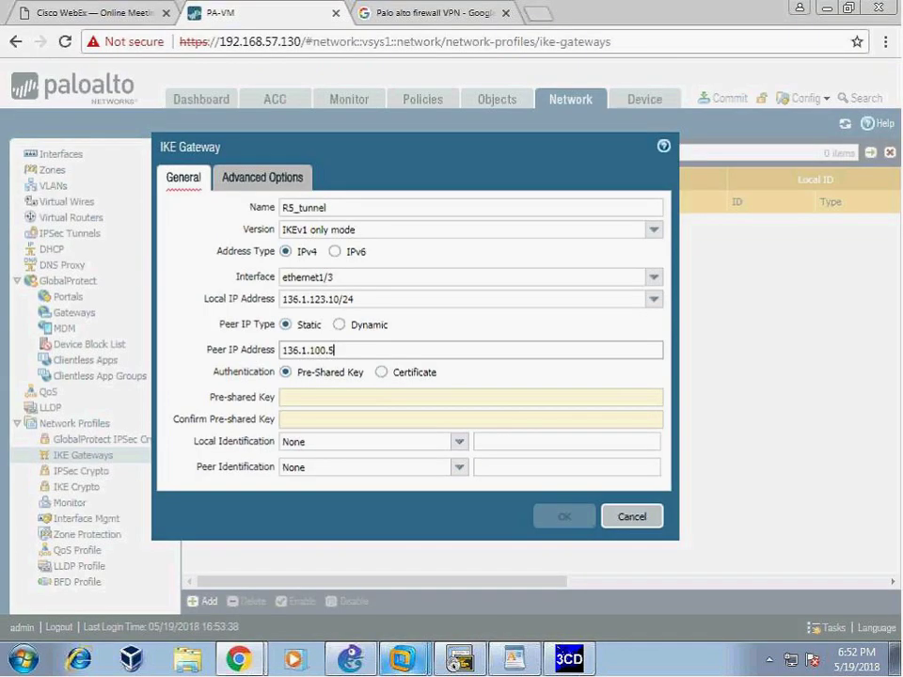
- Keep authentication on Pre-Shared Key after briefly trying Certificate
left_click(357, 348)
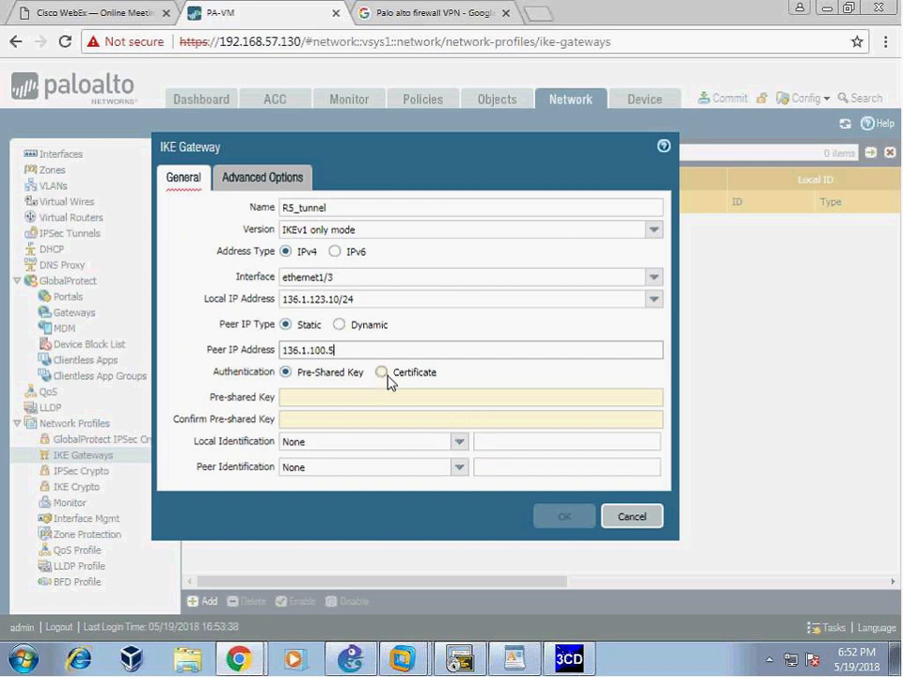
left_click(383, 374)
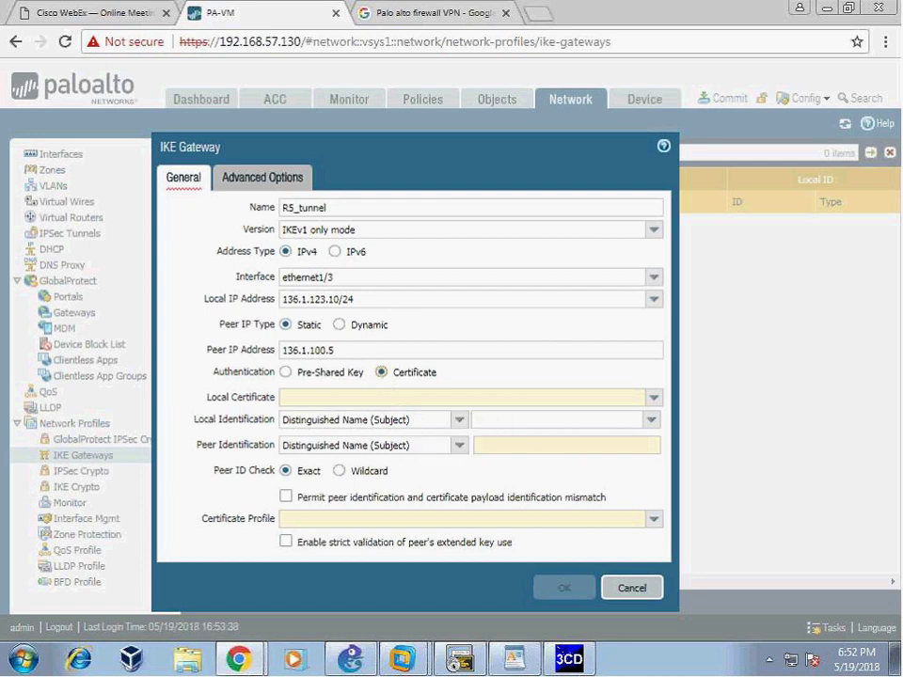
left_click(285, 373)
- Enter the pre-shared key and retype its confirmation until both fields match
left_click(319, 396)
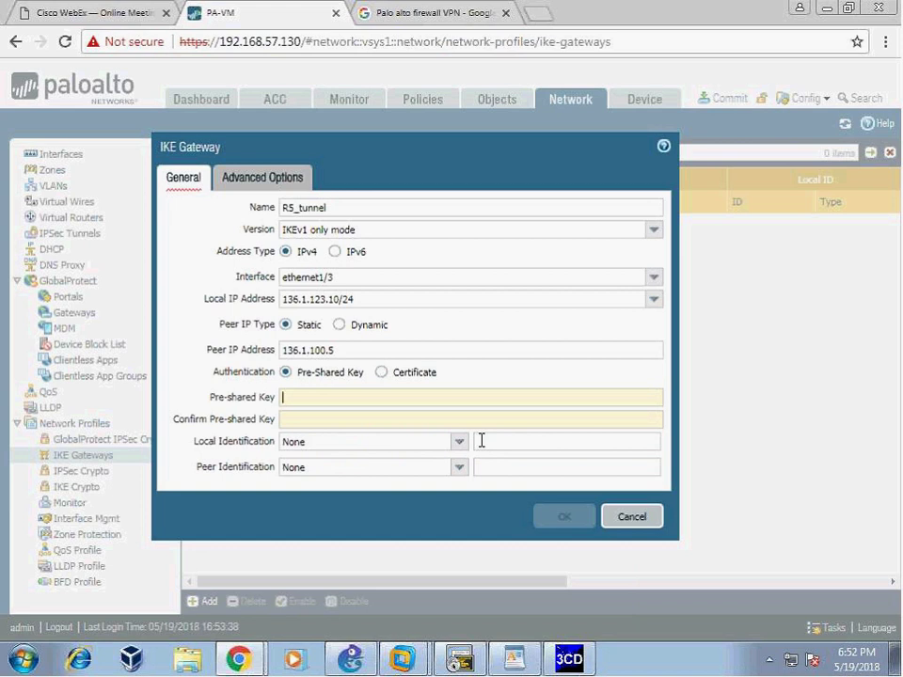
type("cisco1234")
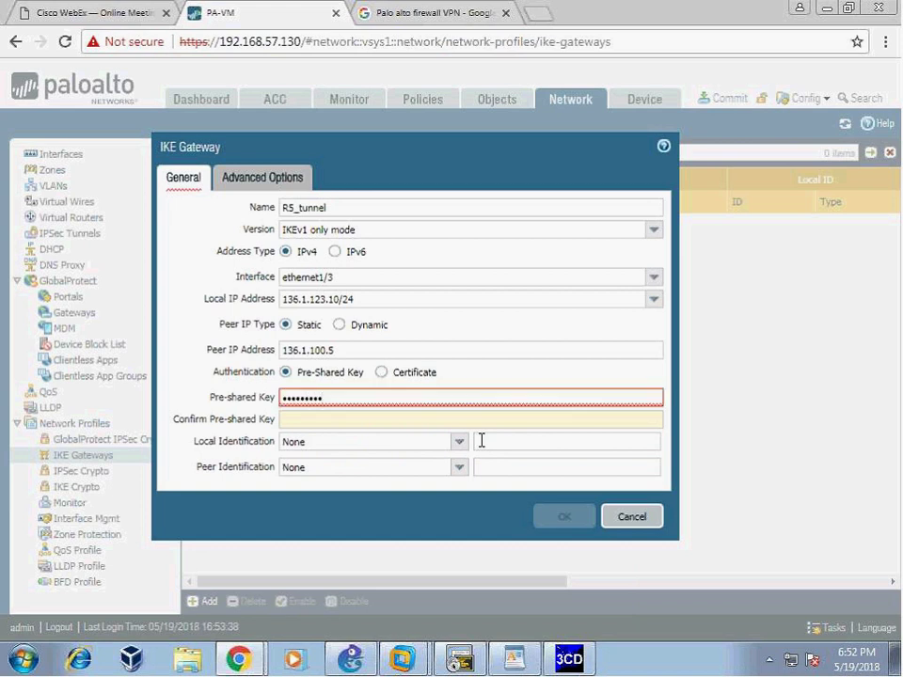
left_click(357, 419)
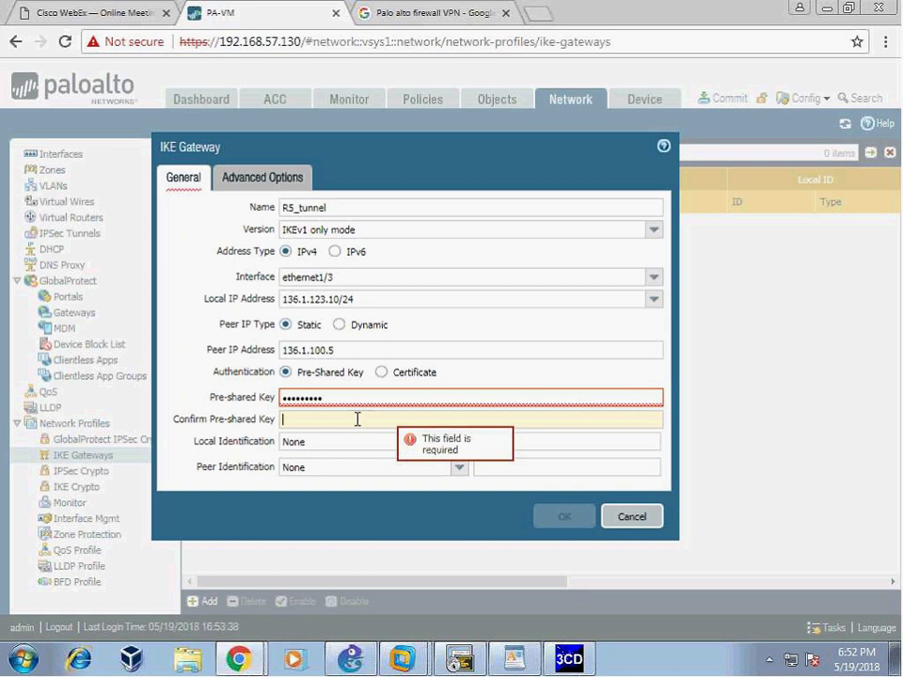
type("cisco1234")
key("BackSpace")
key("BackSpace")
key("BackSpace")
key("BackSpace")
key("BackSpace")
key("BackSpace")
key("BackSpace")
key("BackSpace")
key("BackSpace")
type("cisco1234")
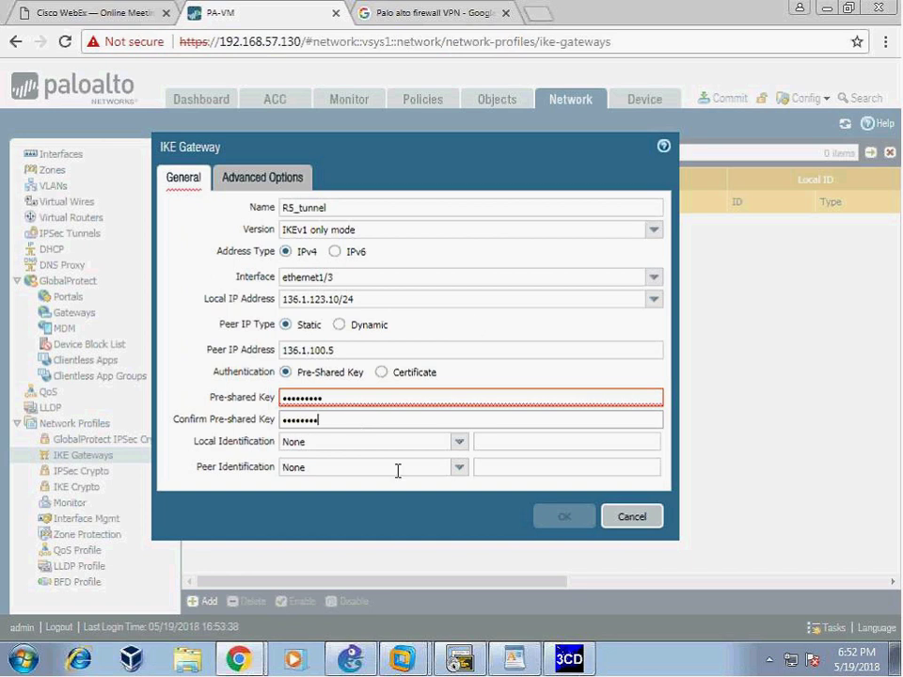
left_click_drag(349, 399, 251, 402)
key("BackSpace")
type("cisco1234")
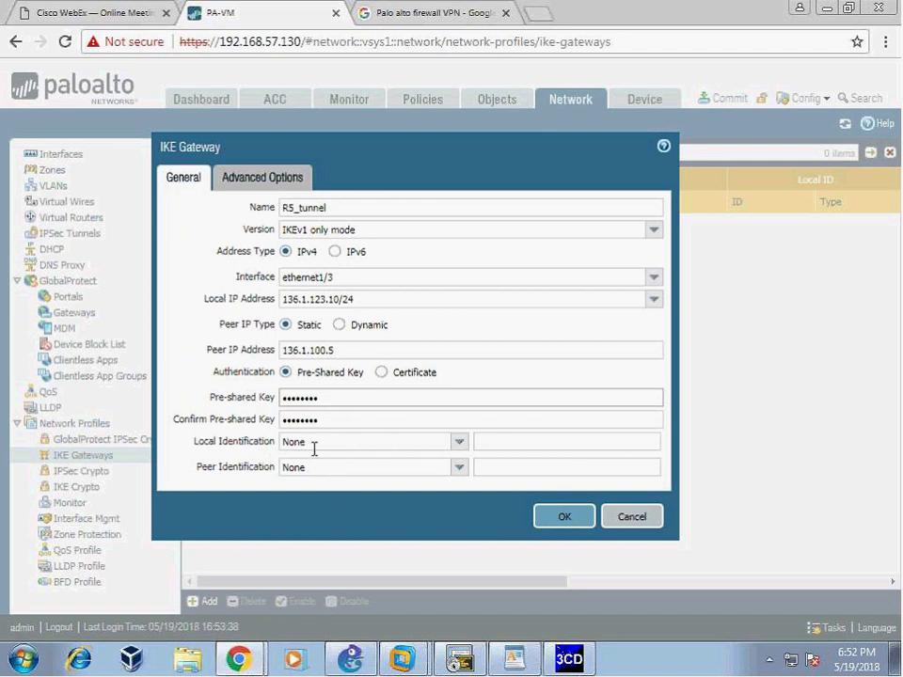
- Set Local Identification to IP address 136.1.123.10
left_click(460, 443)
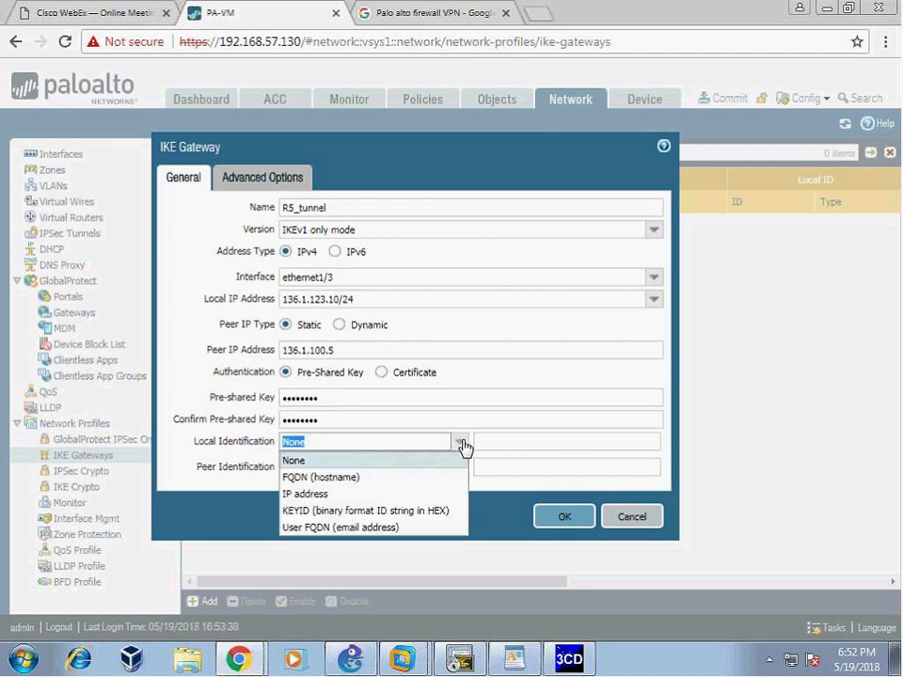
left_click(333, 492)
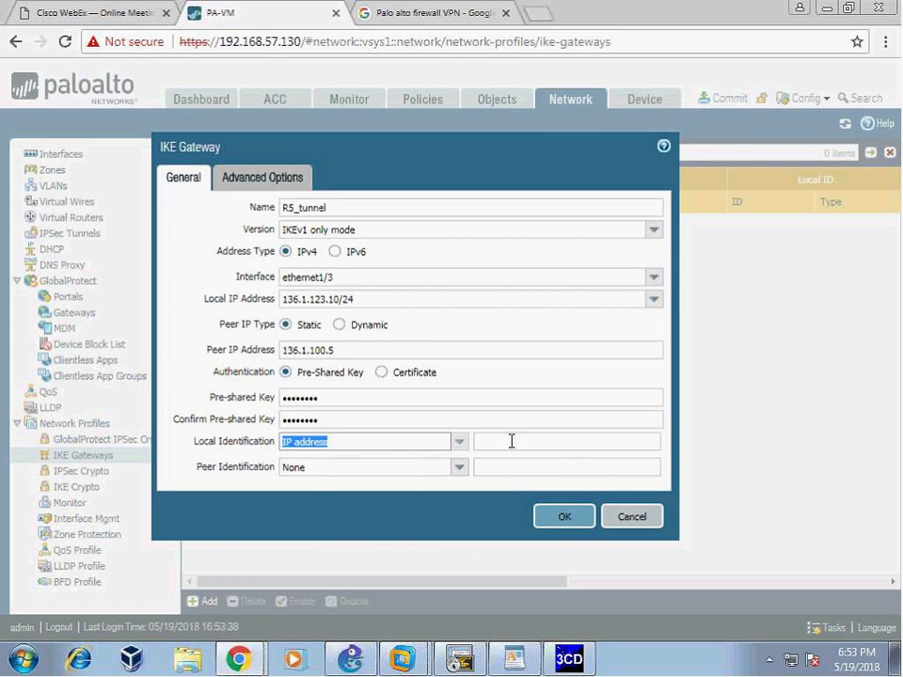
left_click(512, 441)
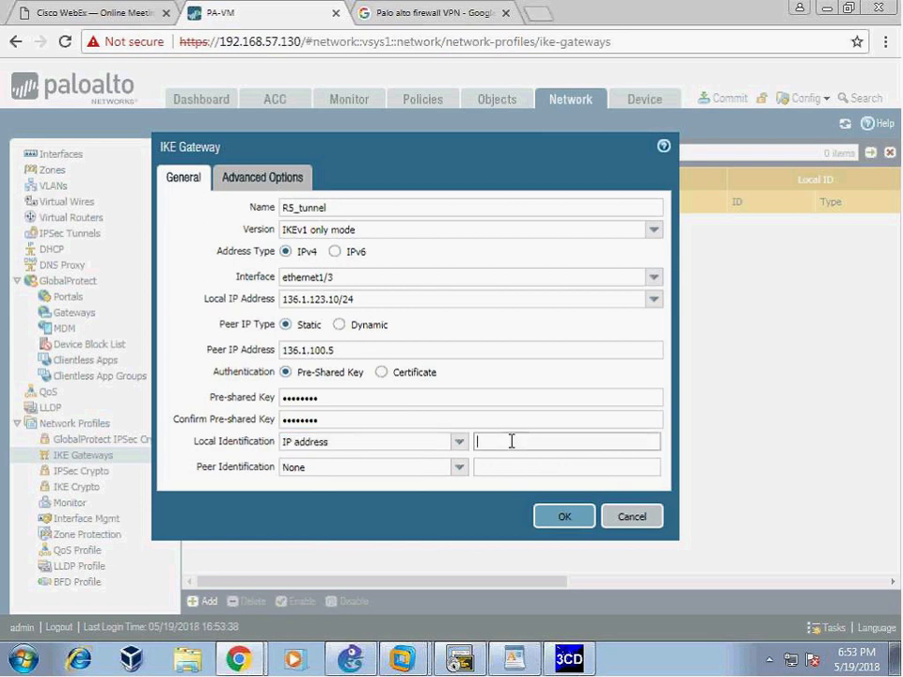
left_click(459, 442)
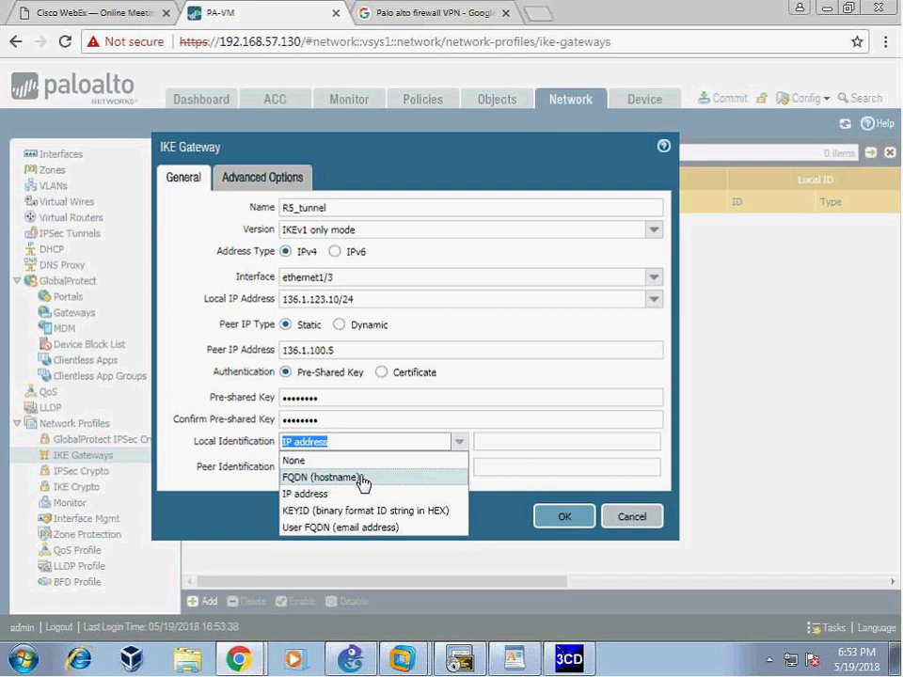
left_click(293, 493)
left_click(513, 441)
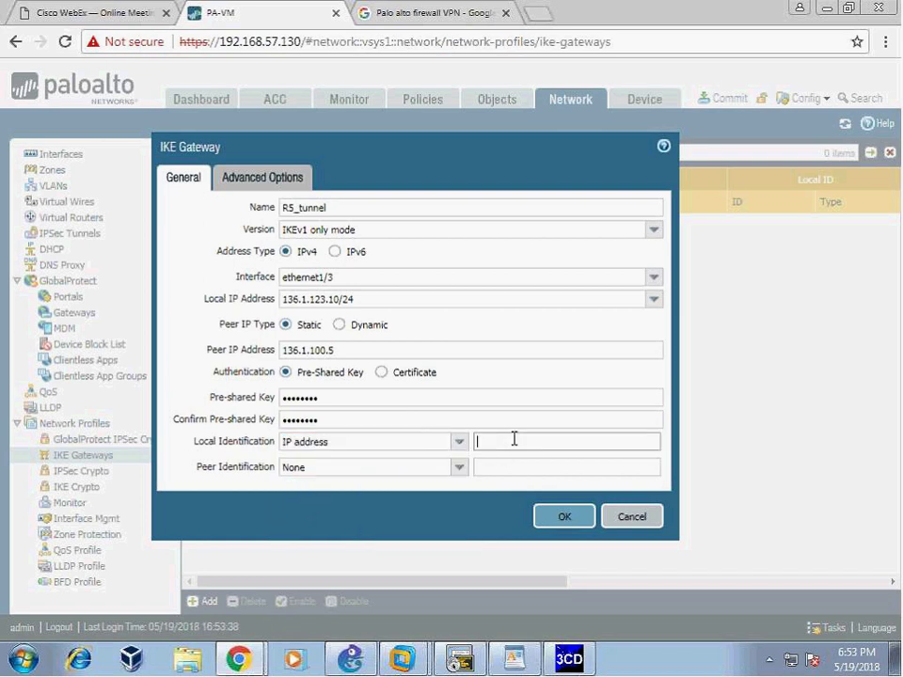
type("136.1.123.1")
key("BackSpace")
key("BackSpace")
type("3.10")
- Set Peer Identification to IP address 136.1.100.5
left_click(460, 468)
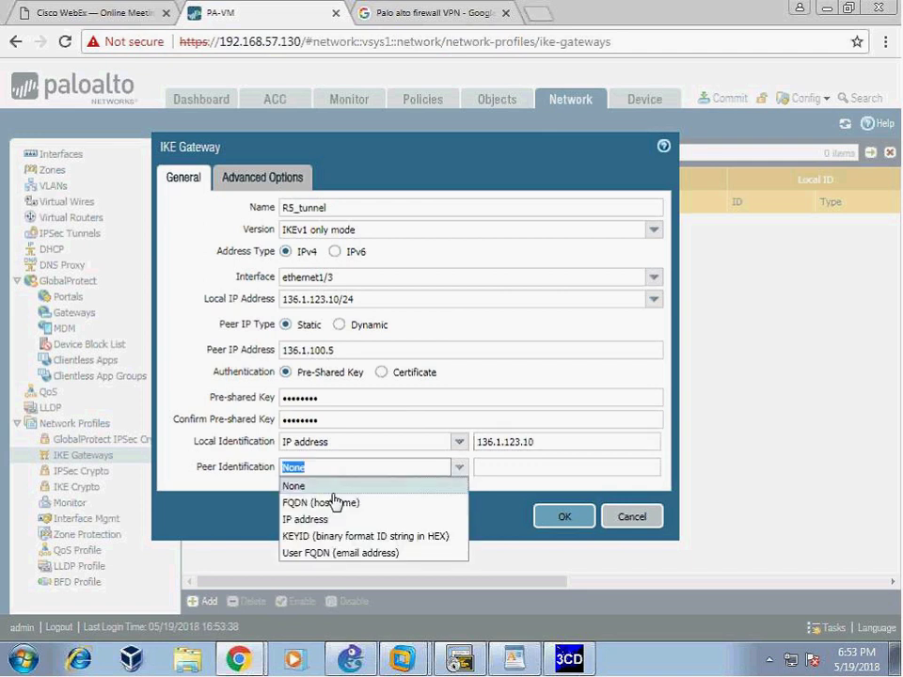
left_click(324, 520)
left_click(501, 468)
type("136.1.100")
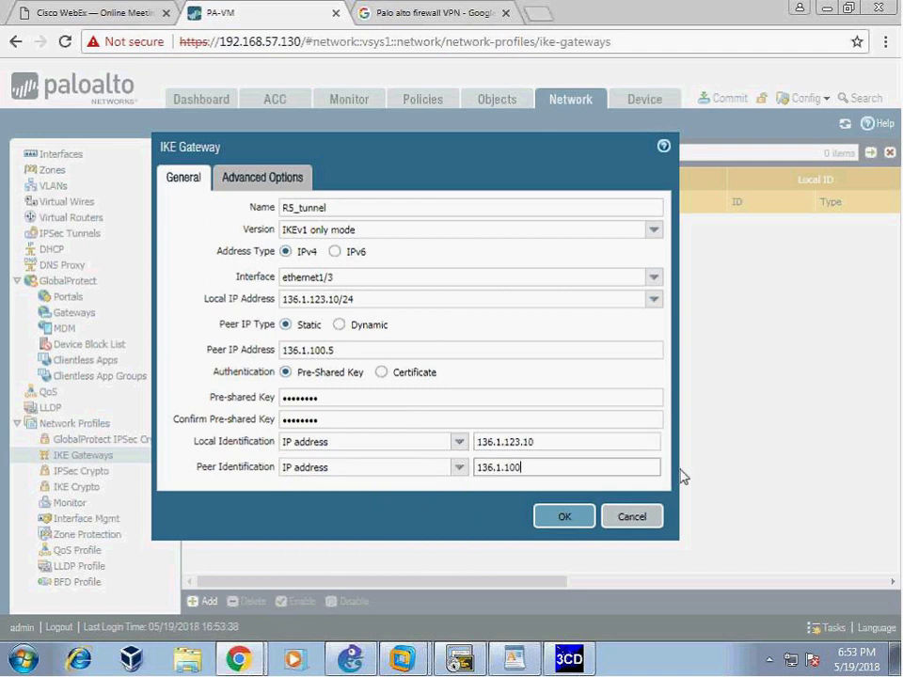
type(".5")
- In Advanced Options, leave the IKE crypto profile on default and enable NAT Traversal
left_click(262, 176)
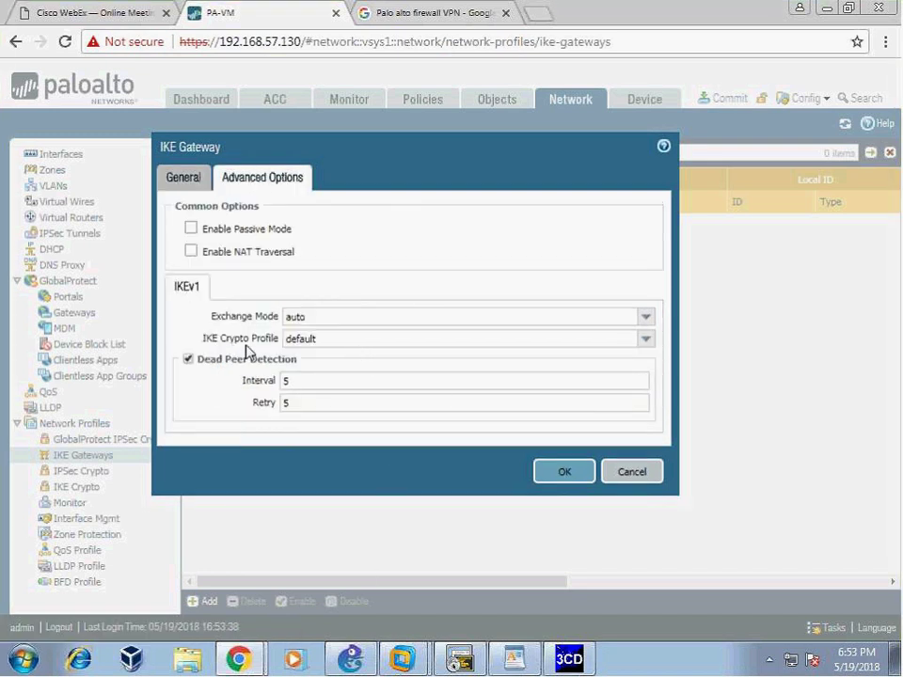
left_click(330, 342)
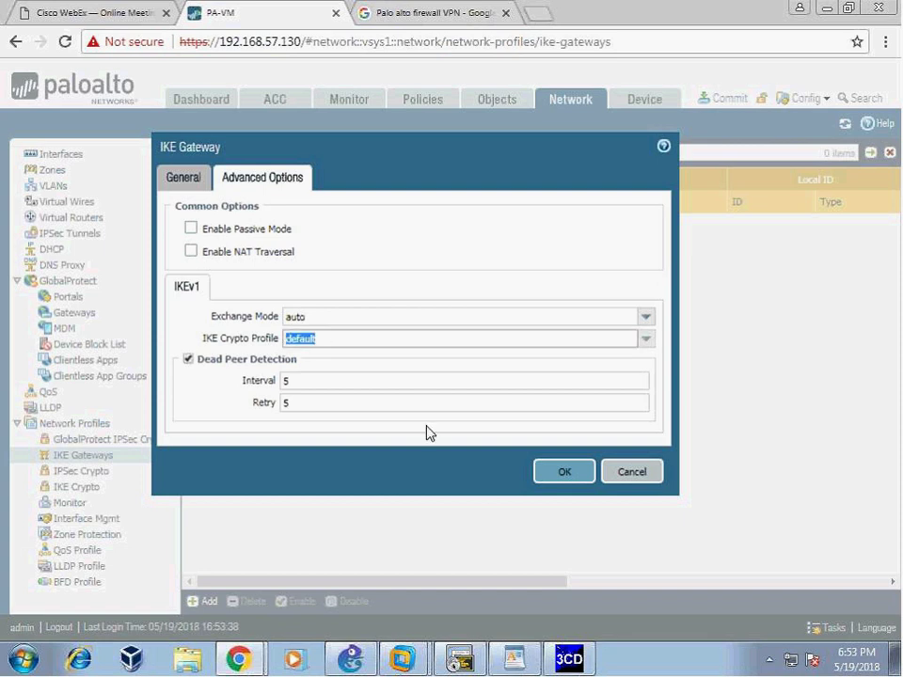
left_click(646, 340)
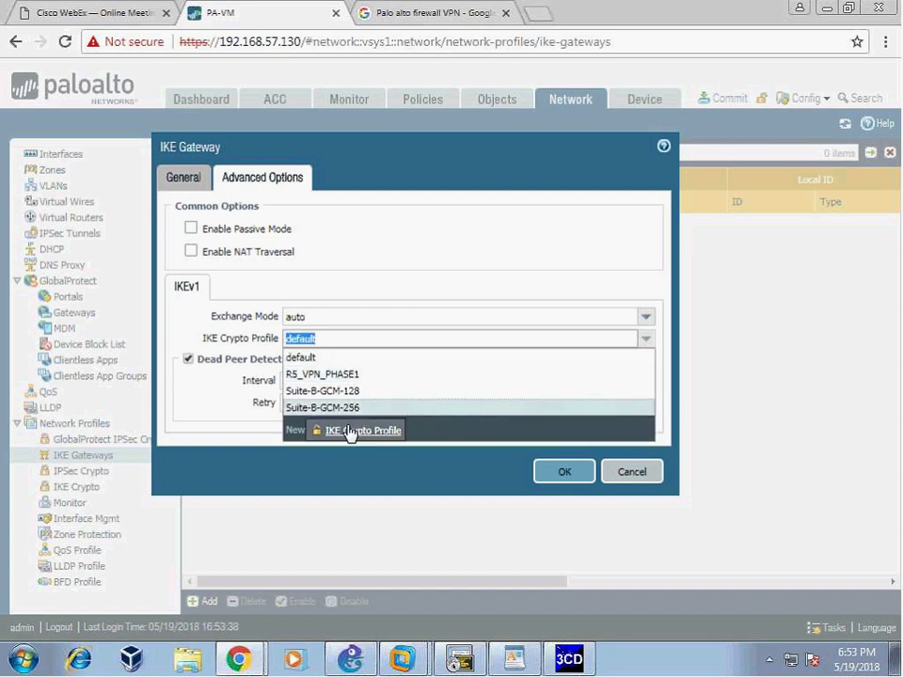
key("Down")
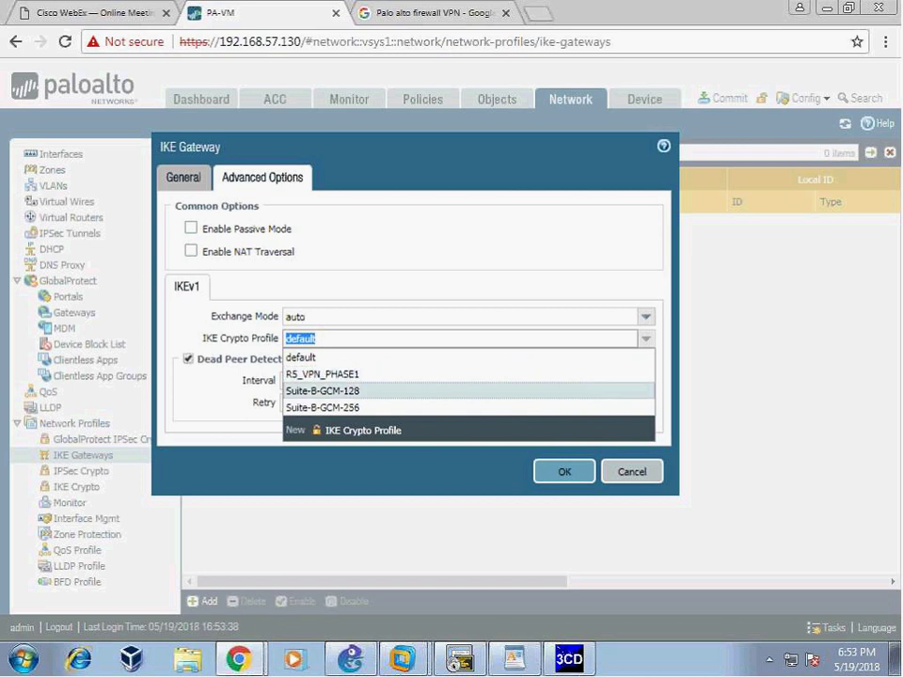
left_click(416, 277)
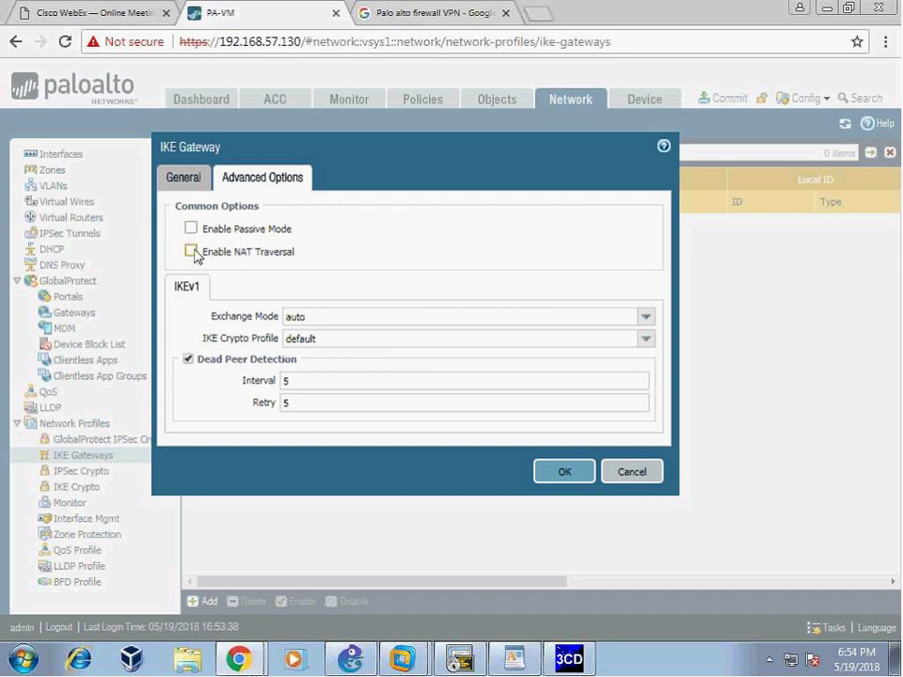
left_click(192, 251)
- Set the gateway's exchange mode to main
left_click(645, 317)
left_click(334, 352)
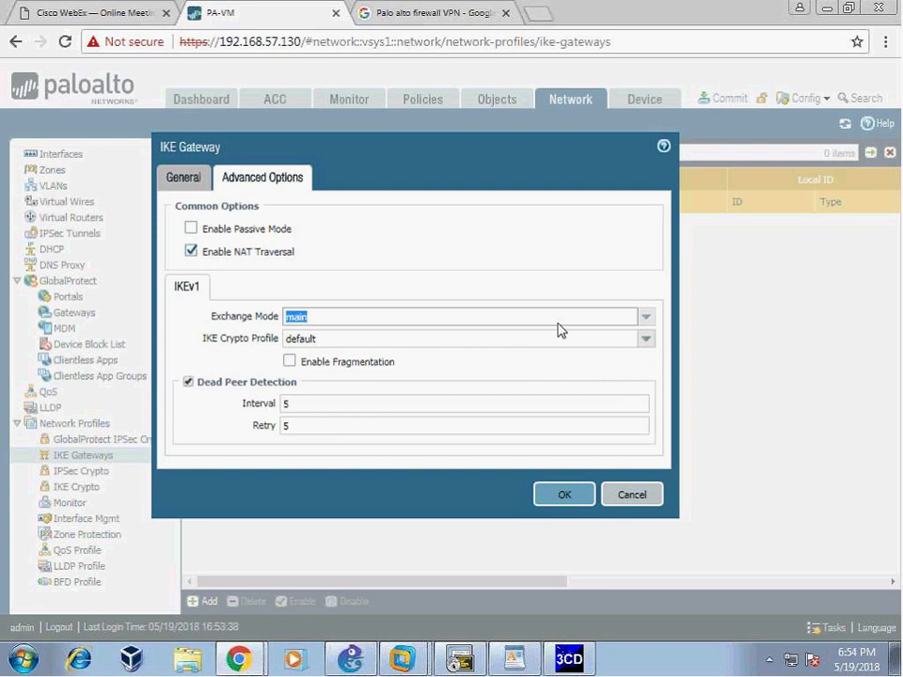
left_click(644, 321)
left_click(337, 338)
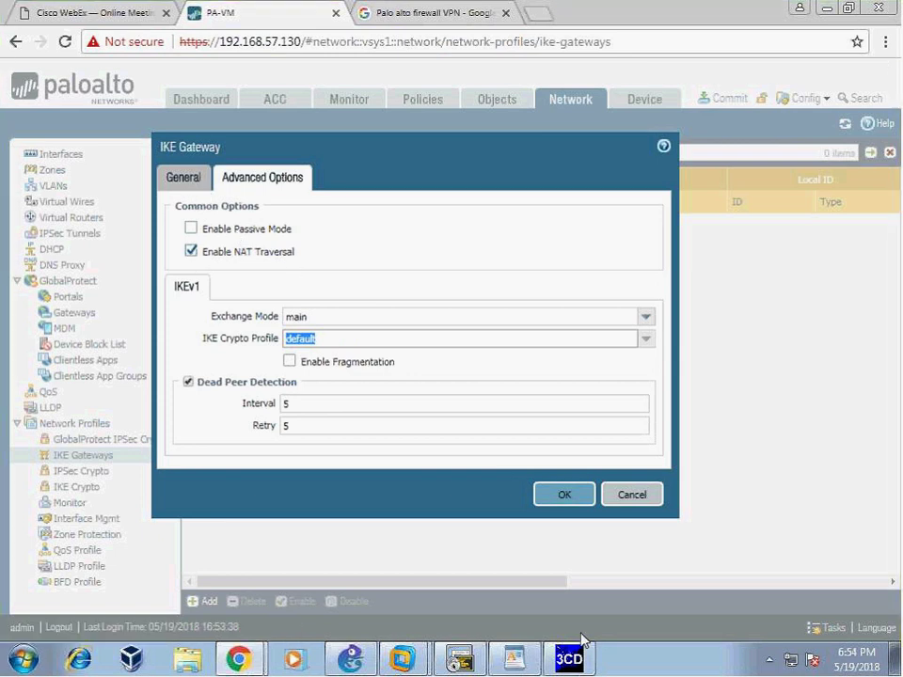
- Review the General and Advanced Options tabs and save the R5_tunnel gateway
key("alt+Tab")
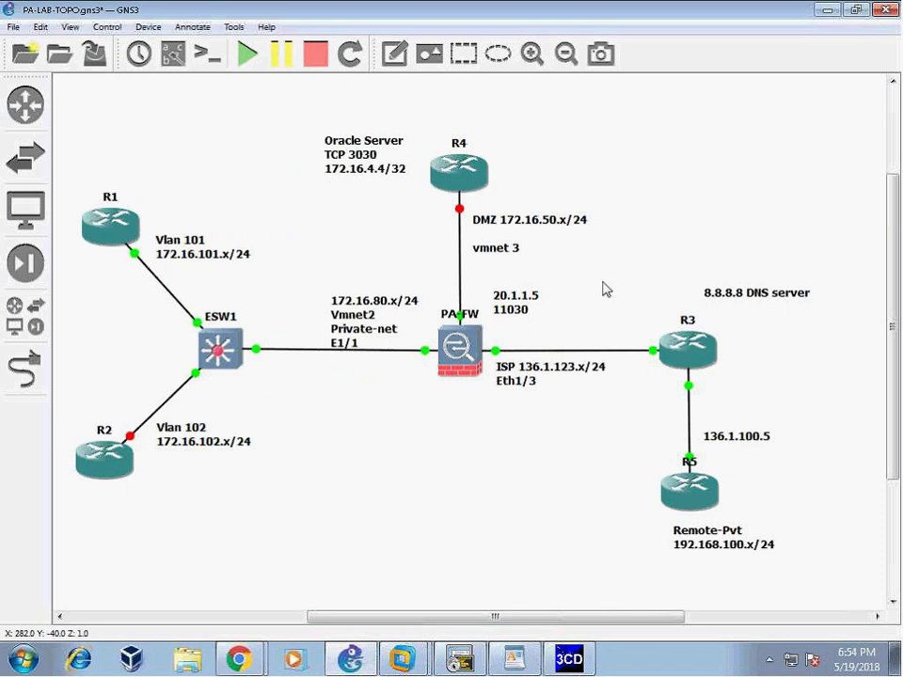
left_click(239, 658)
left_click(261, 617)
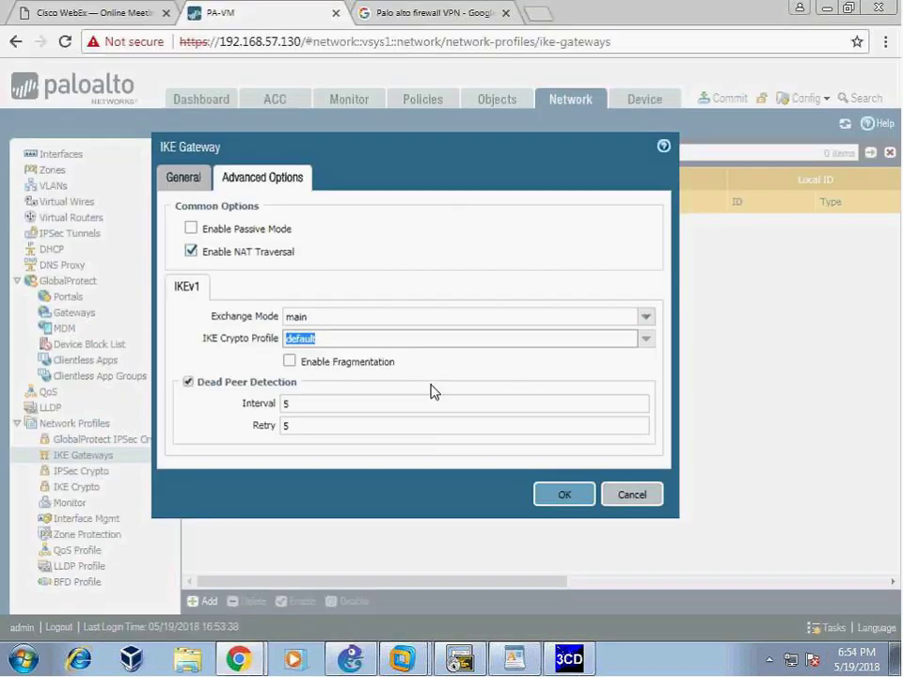
left_click(184, 176)
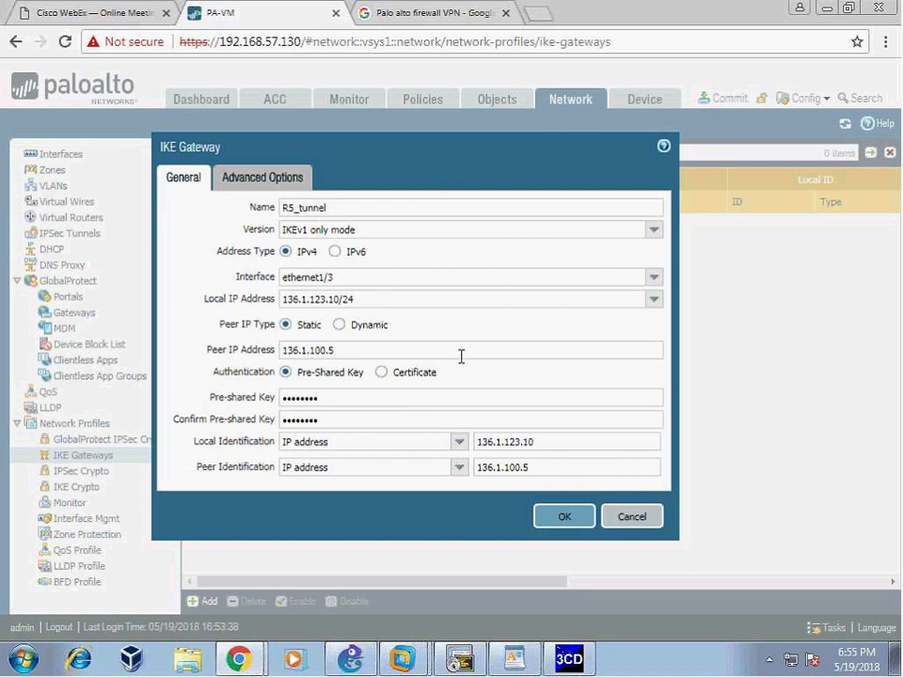
left_click(252, 186)
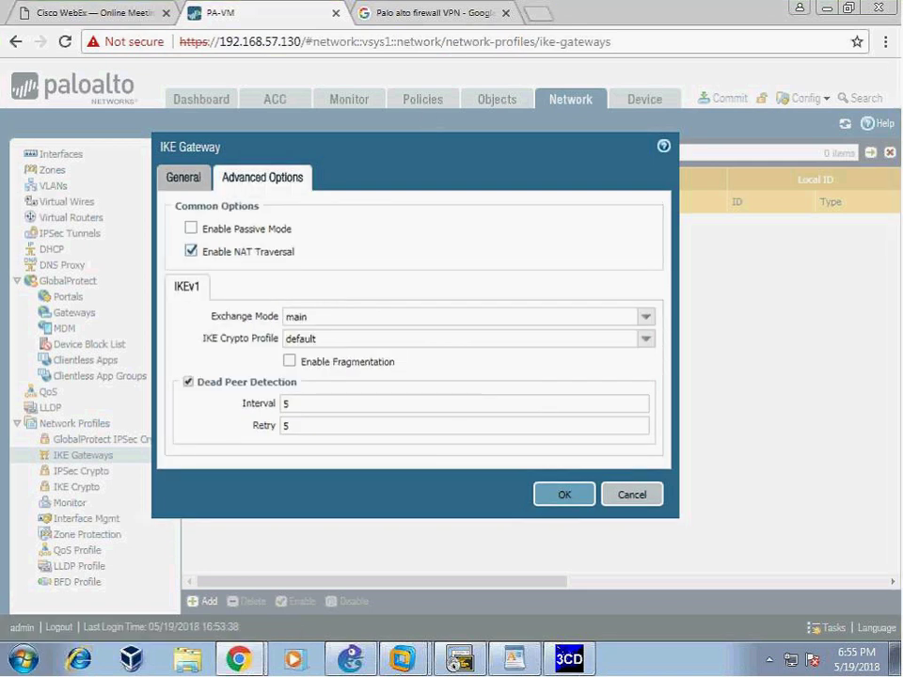
left_click(560, 495)
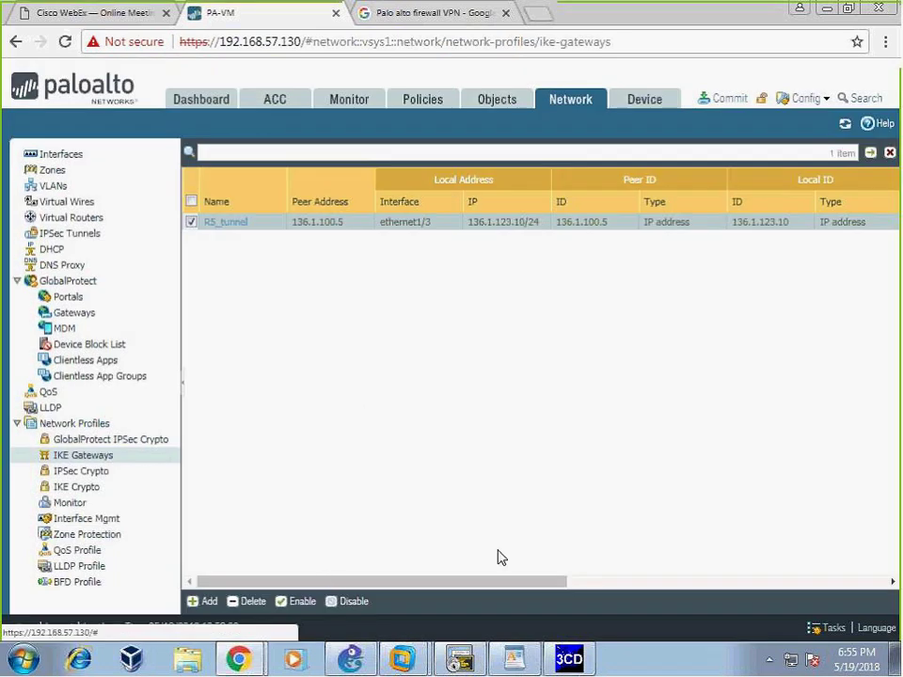
- In WordPad, review the Tunnel Sub-if, IKE crypto profile and Ipsec Profile checklist steps
key("alt+Tab")
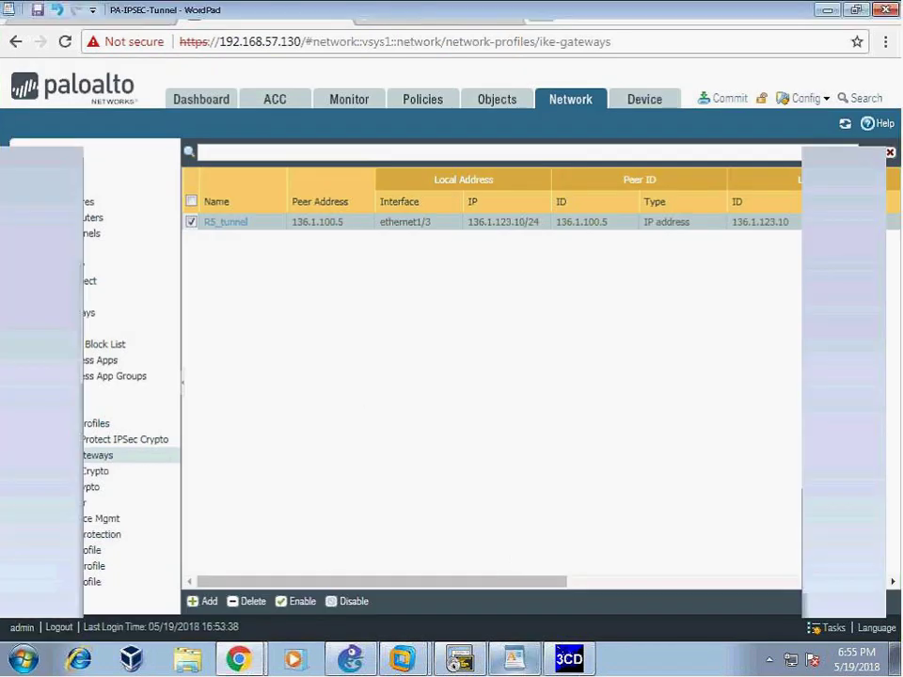
left_click(405, 461)
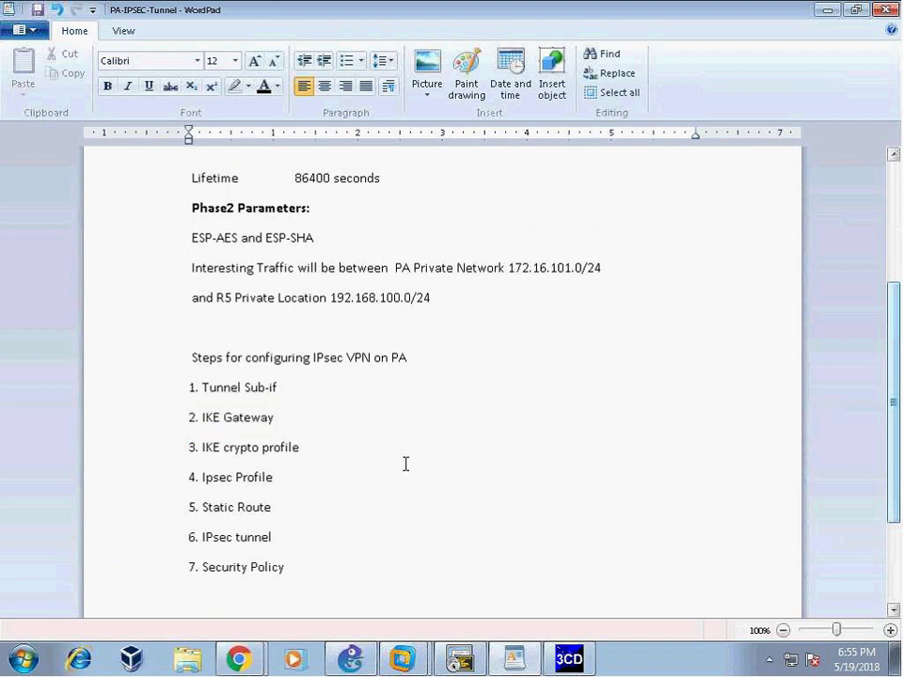
left_click_drag(196, 391, 264, 387)
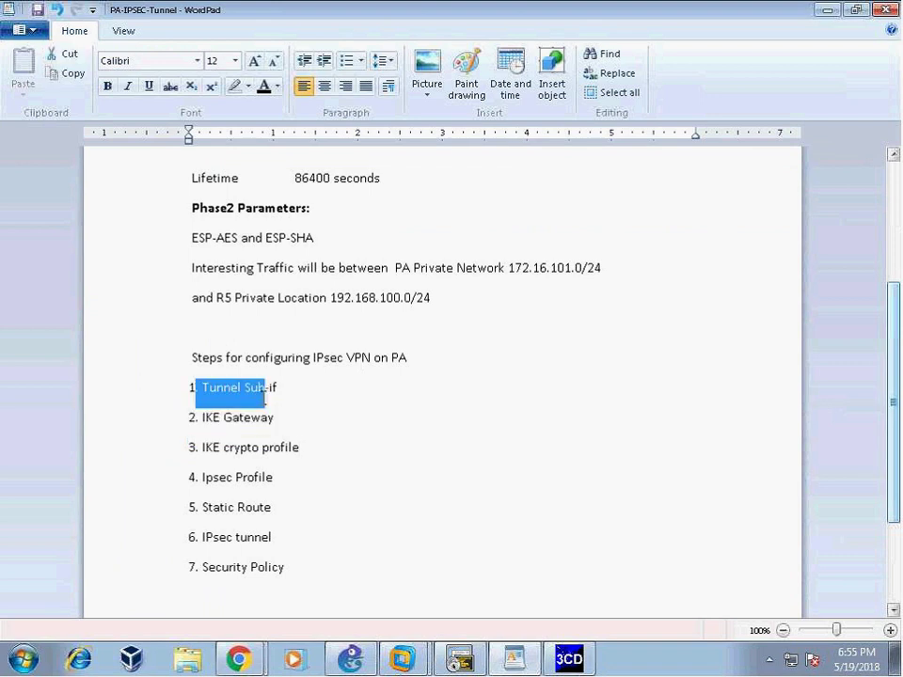
left_click(382, 514)
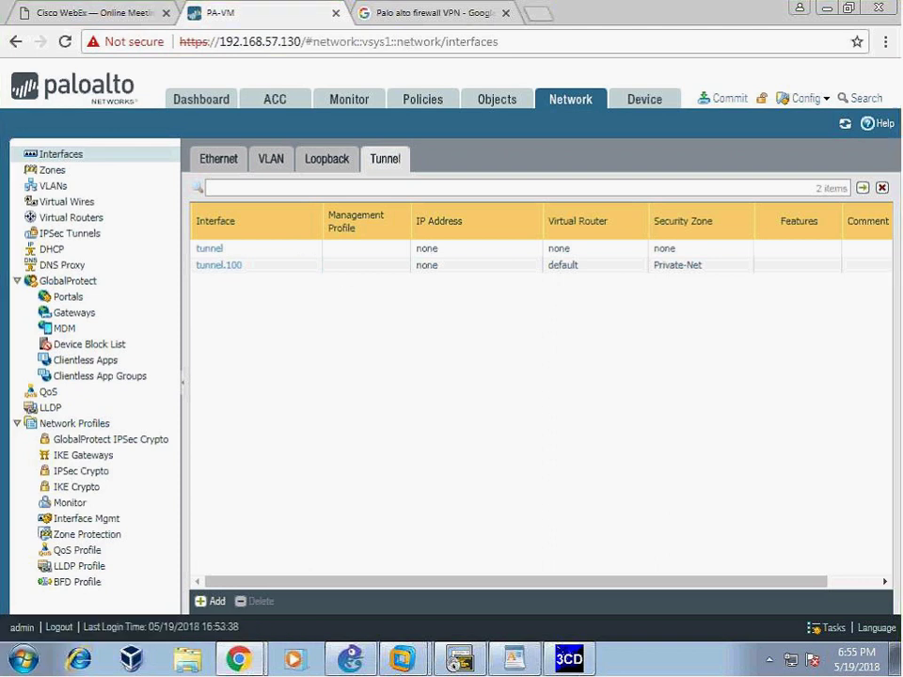
left_click(513, 659)
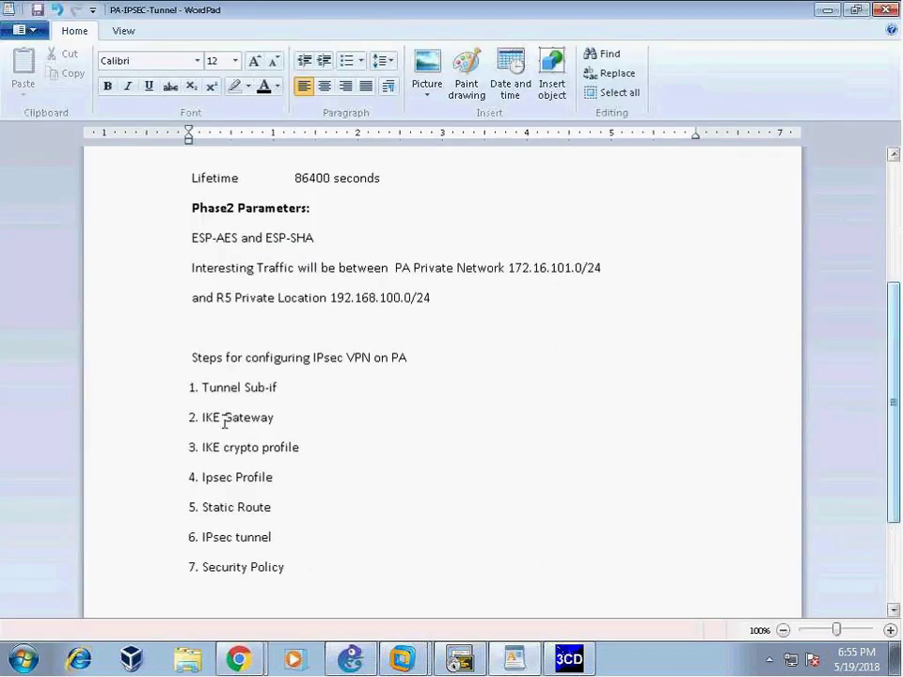
left_click_drag(202, 447, 323, 445)
left_click(200, 477)
left_click_drag(200, 476, 279, 478)
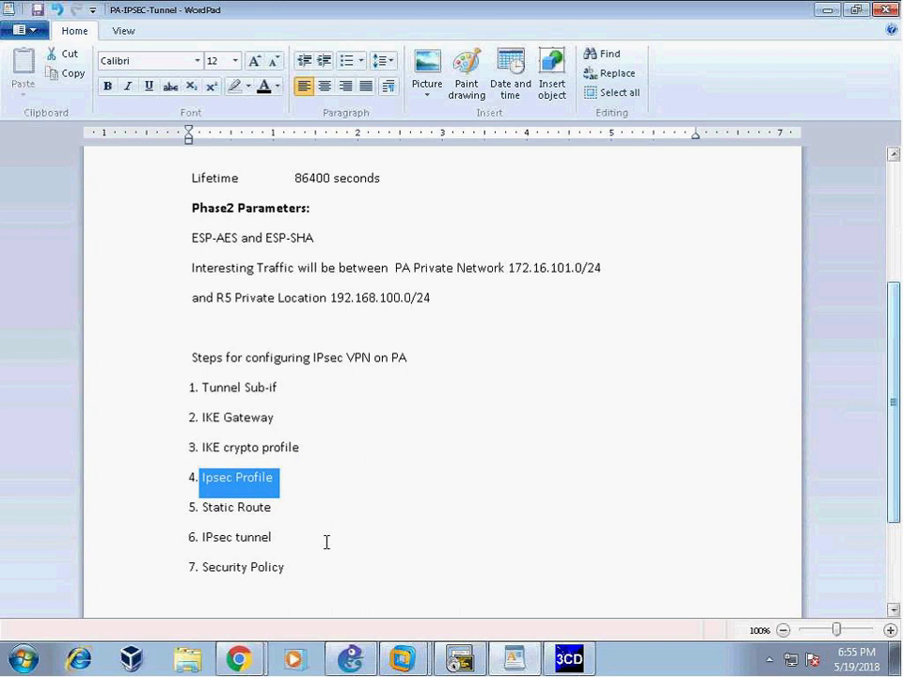
- Flip through the PAN-OS IKE Crypto, IPSec Crypto and IKE Gateways pages
mouse_move(247, 643)
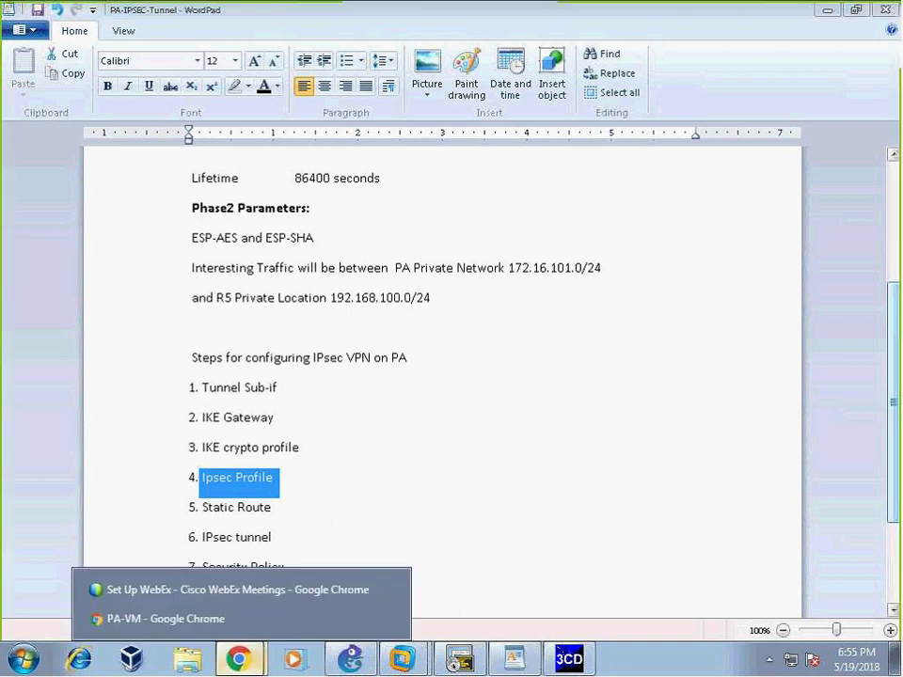
left_click(131, 618)
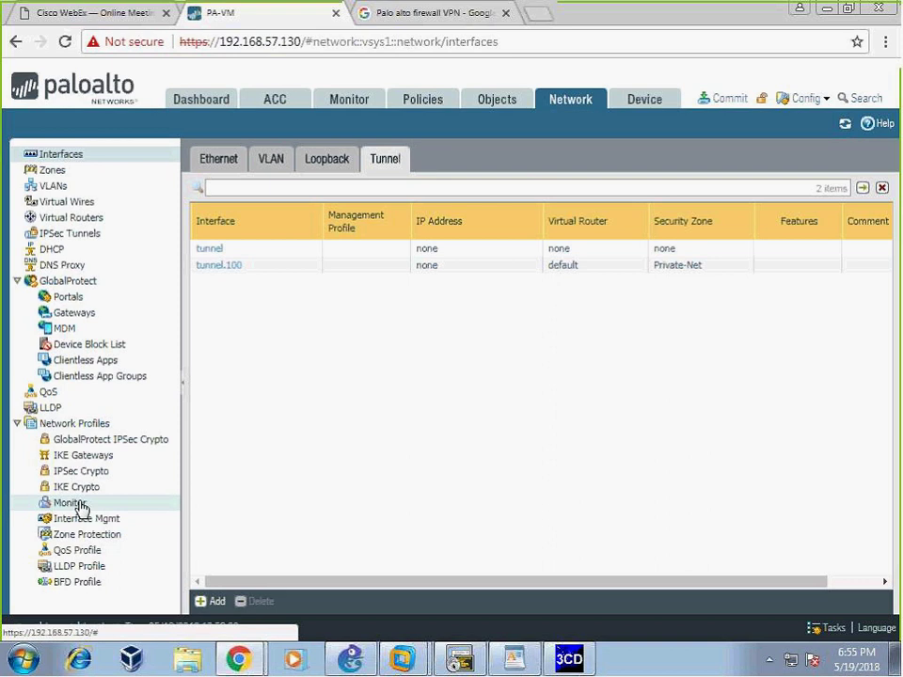
left_click(76, 486)
left_click(88, 475)
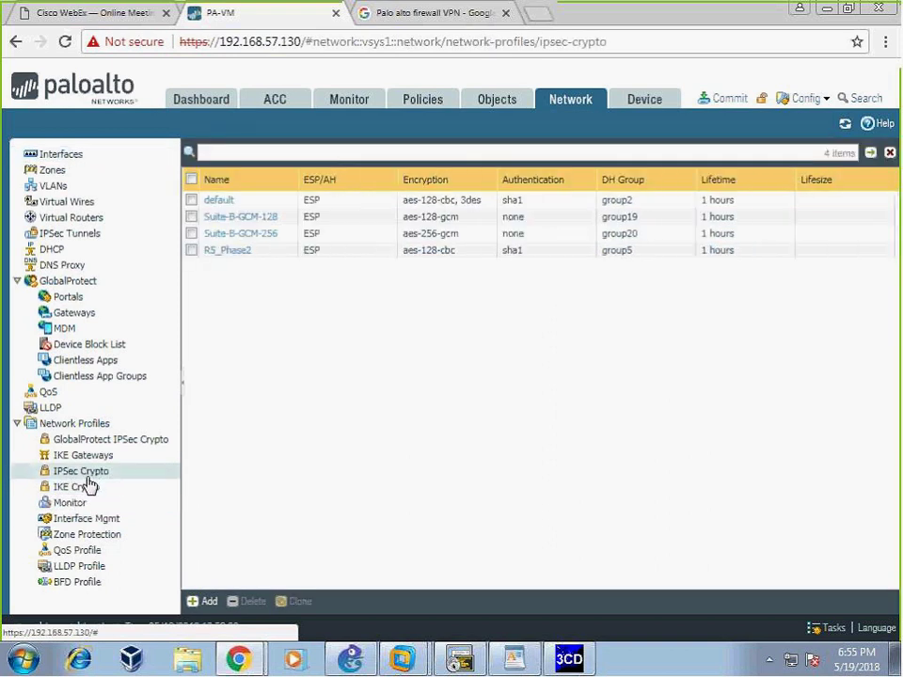
left_click_drag(66, 457, 89, 439)
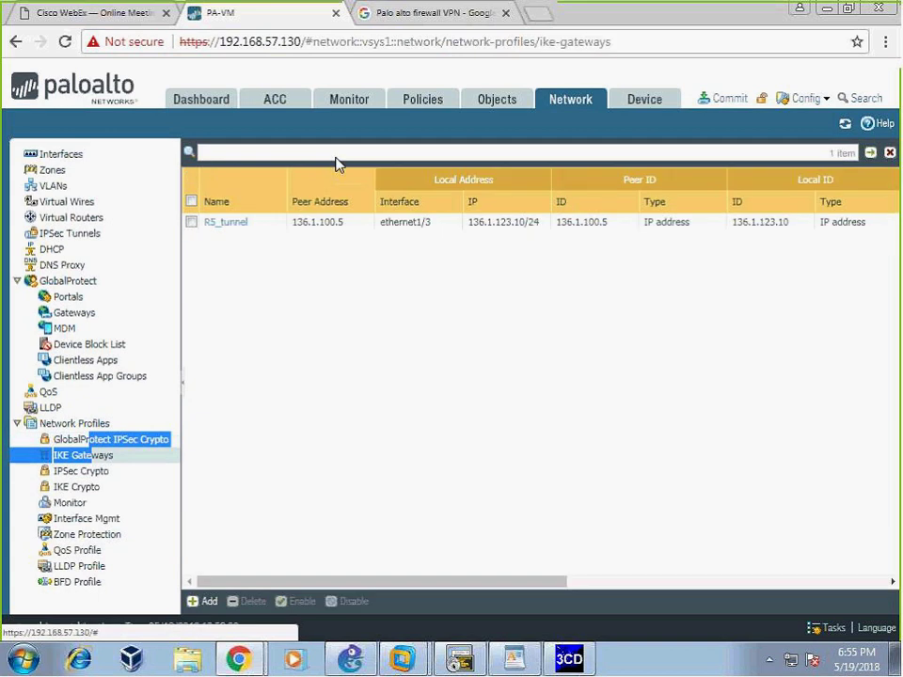
- Review checklist steps 1–4 and the remaining steps from Static Route onward
key("alt+Tab")
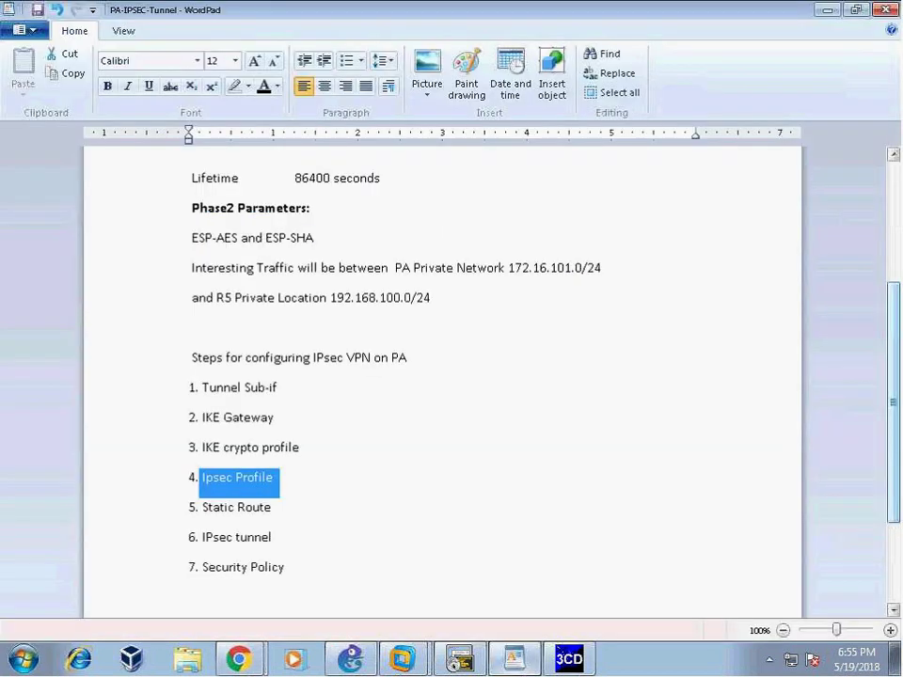
left_click_drag(196, 401, 438, 483)
left_click(438, 483)
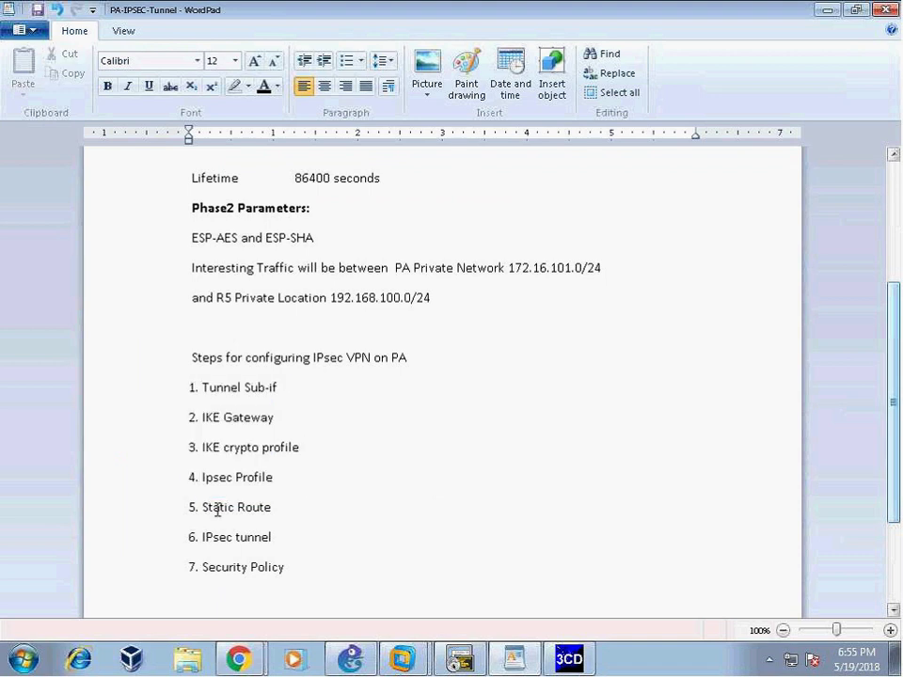
left_click_drag(194, 508, 434, 578)
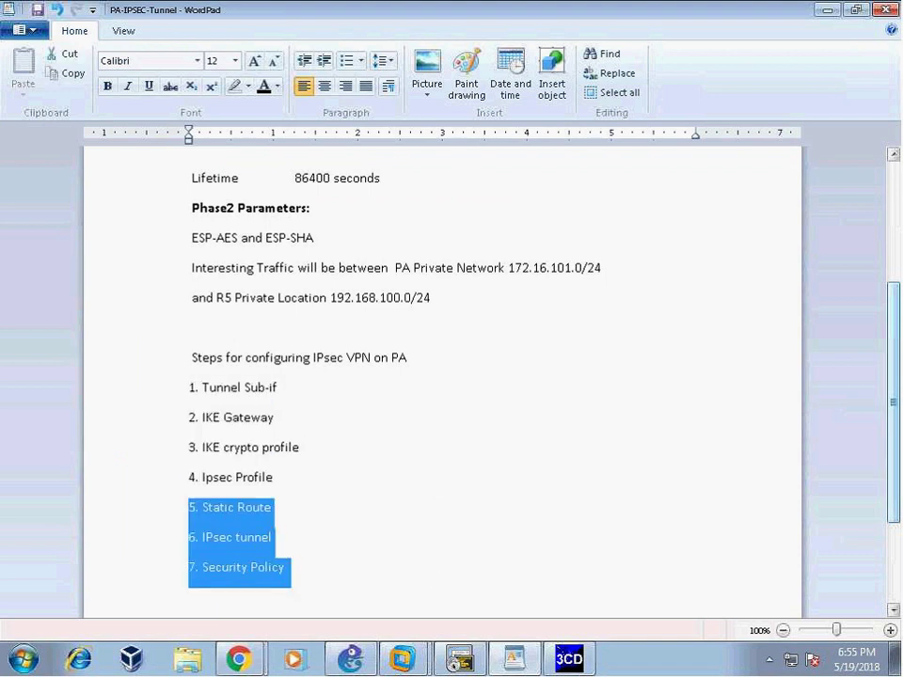
left_click(407, 418)
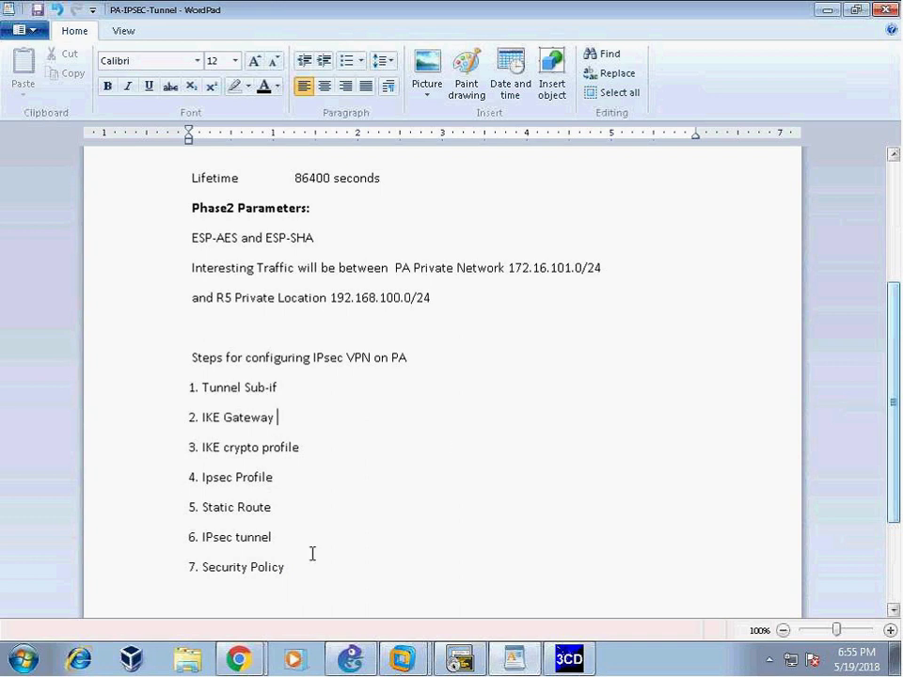
left_click_drag(200, 507, 308, 520)
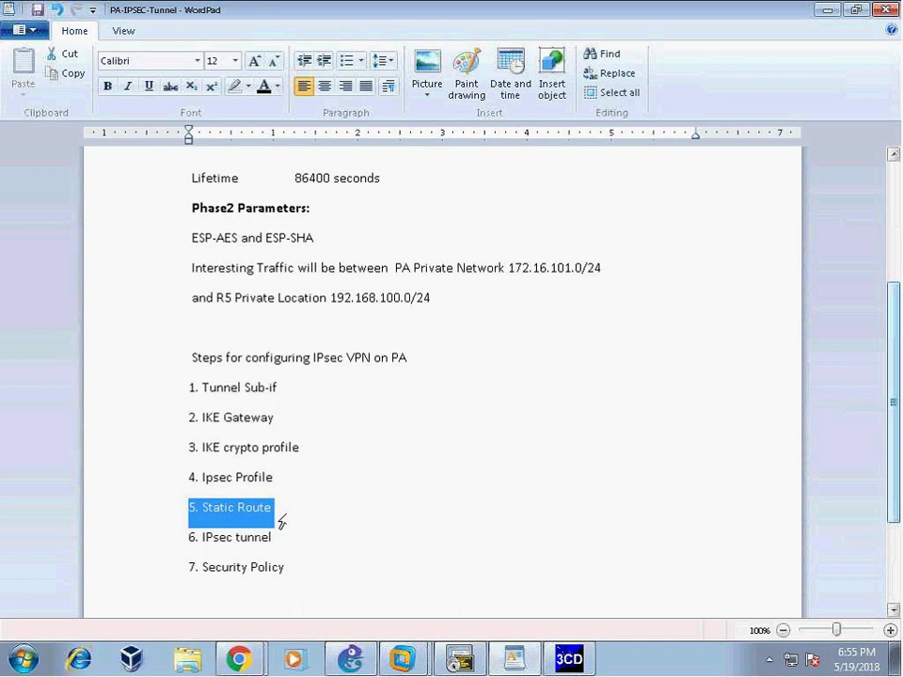
left_click(330, 540)
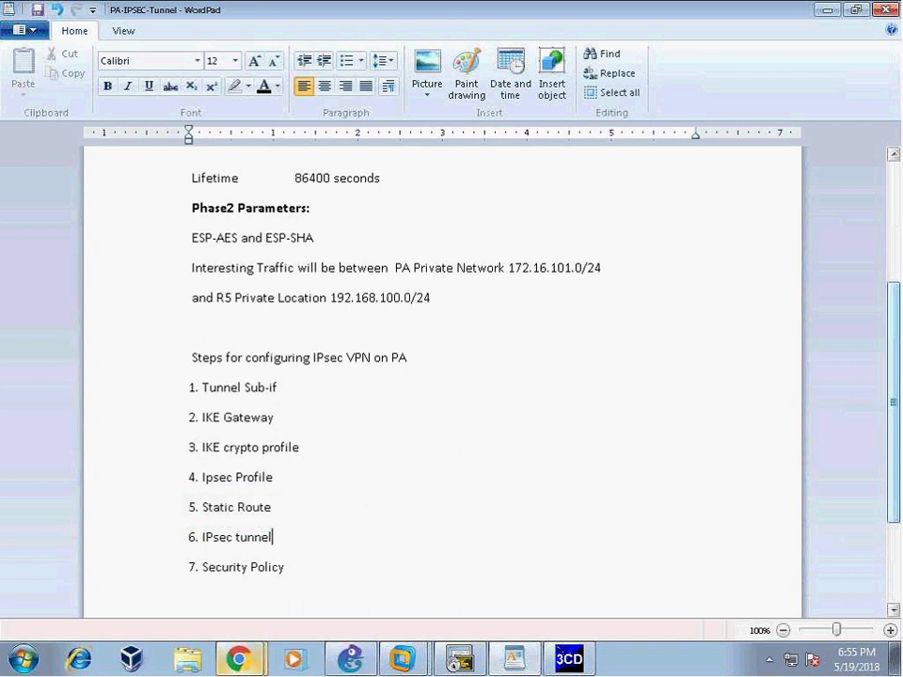
mouse_move(239, 658)
left_click(141, 617)
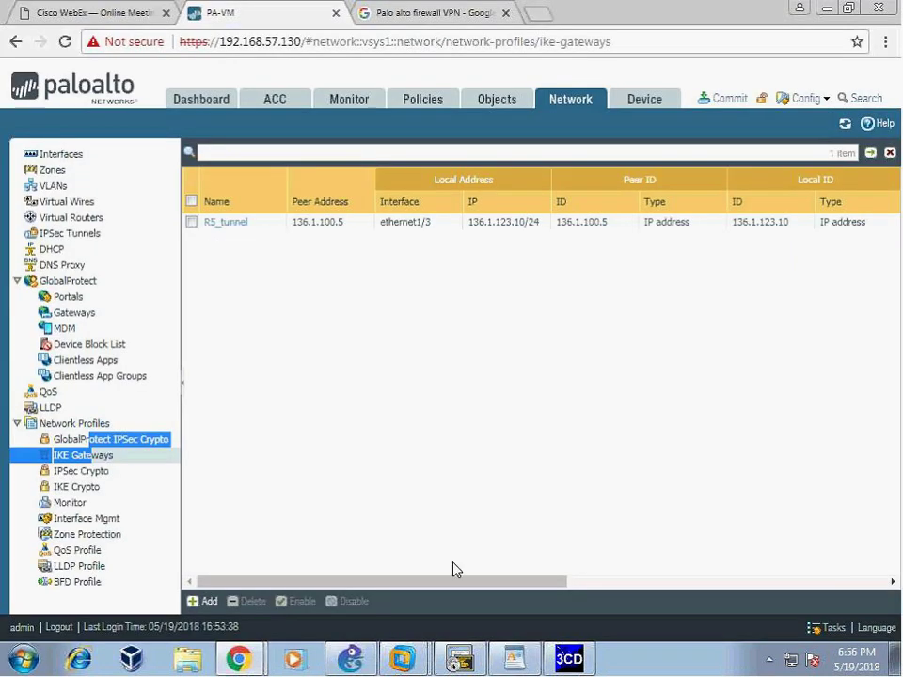
left_click(350, 658)
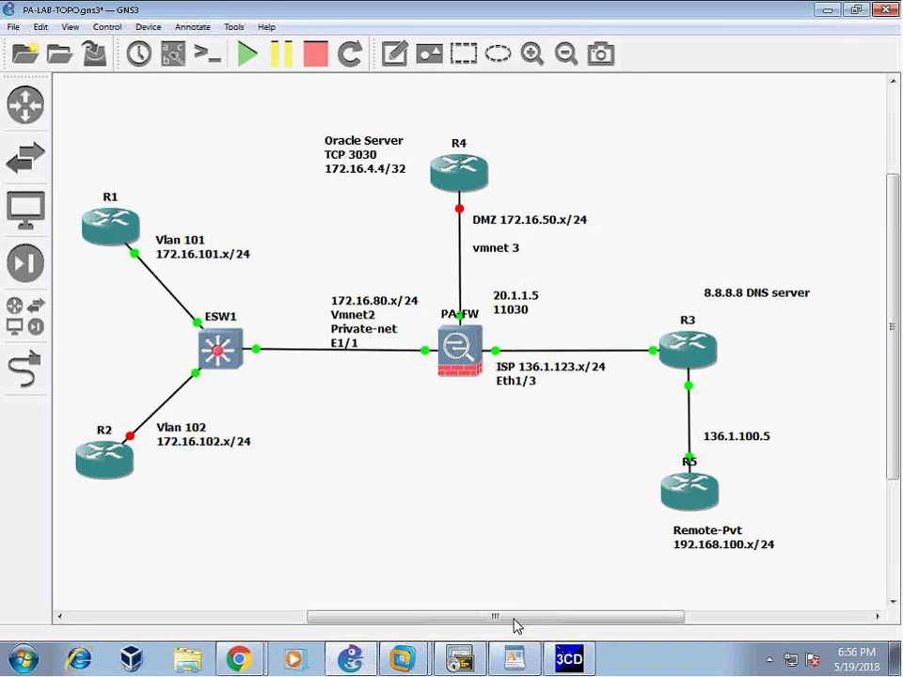
- In WordPad, add lines 'E1/3 connects to ISP' and 'tunnel.100' below the steps list
left_click(515, 658)
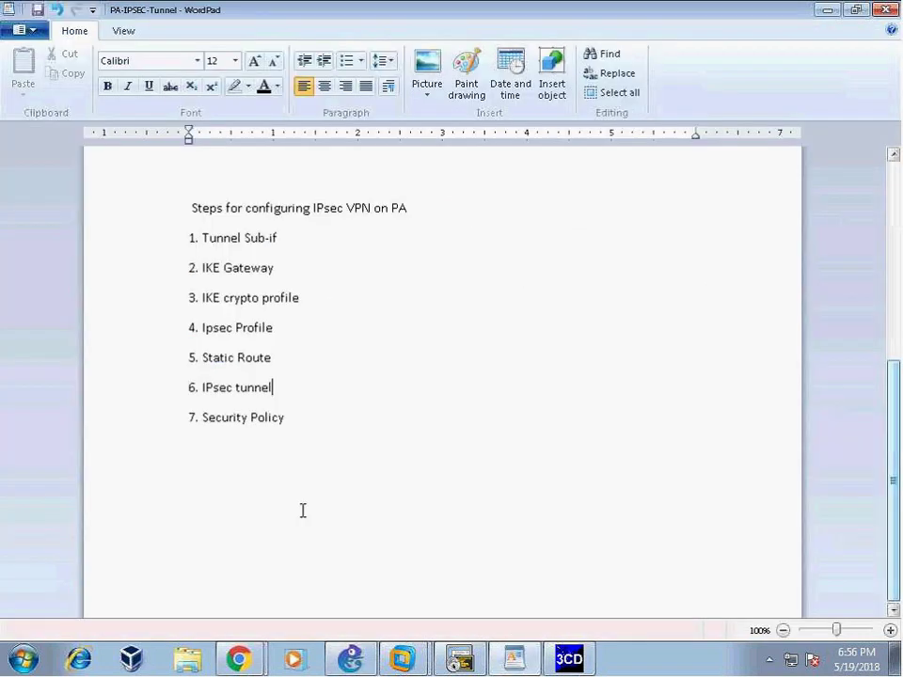
left_click(314, 428)
key("Return")
key("Return")
type("E1/3 ")
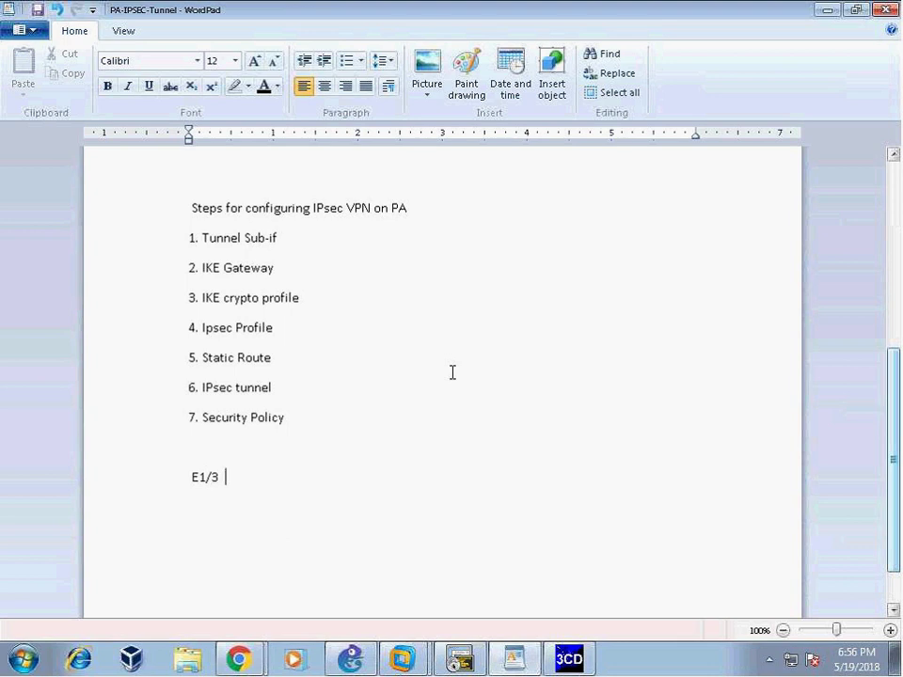
type(" connects to ISP")
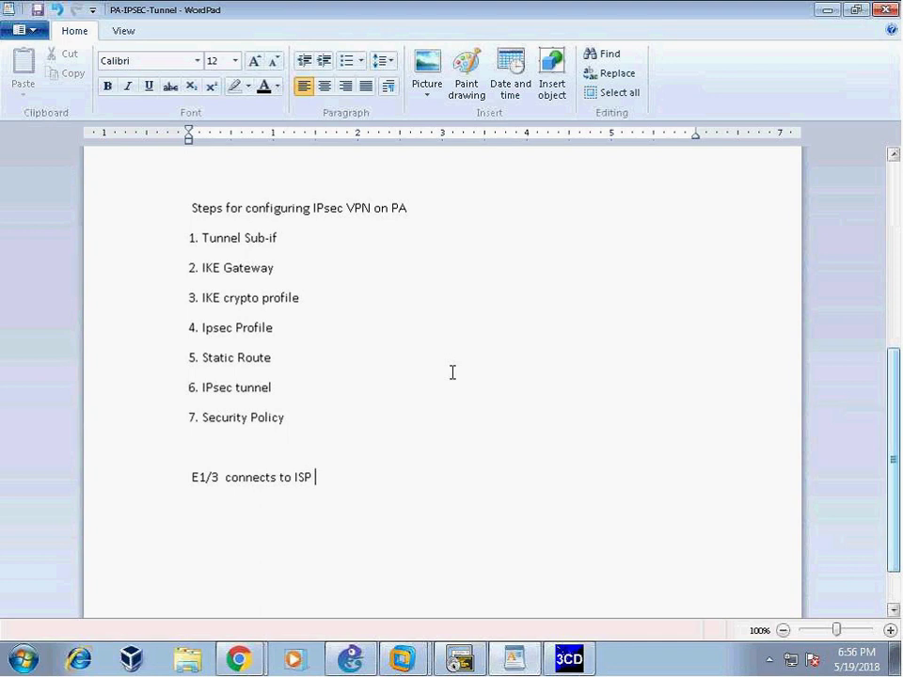
key("Return")
type("tunnel")
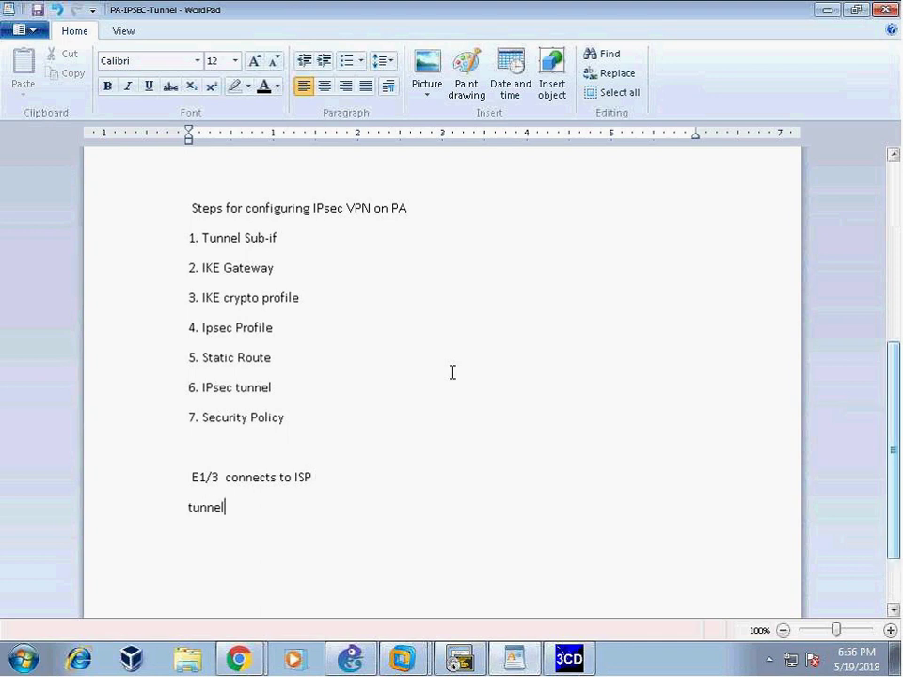
type(".100")
- Complete the tunnel.100 line so it reads 'tunnel.100 IPsec Traffic'
left_click(173, 482)
left_click(309, 504)
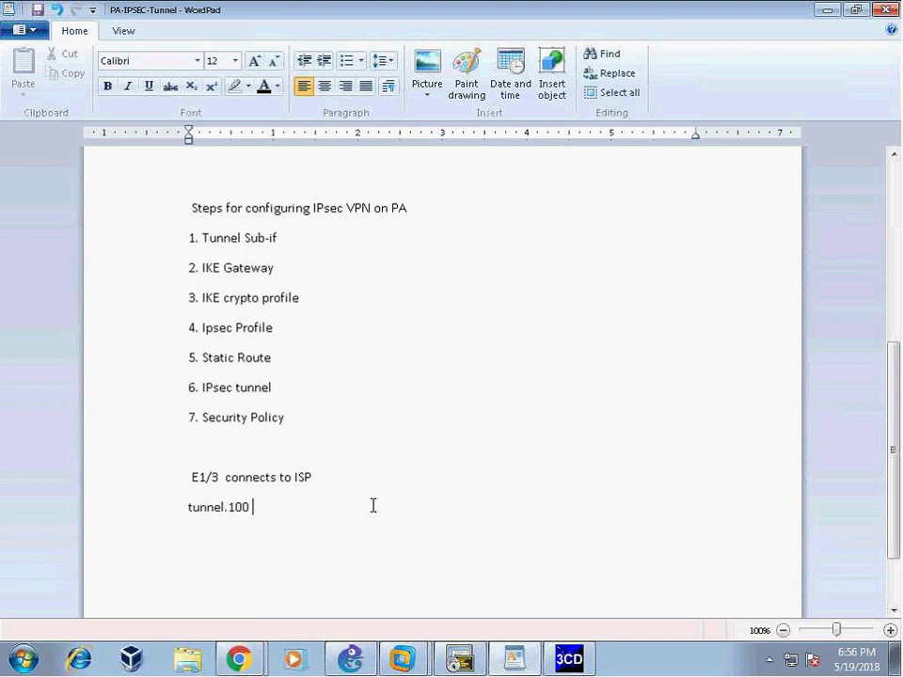
left_click(171, 518)
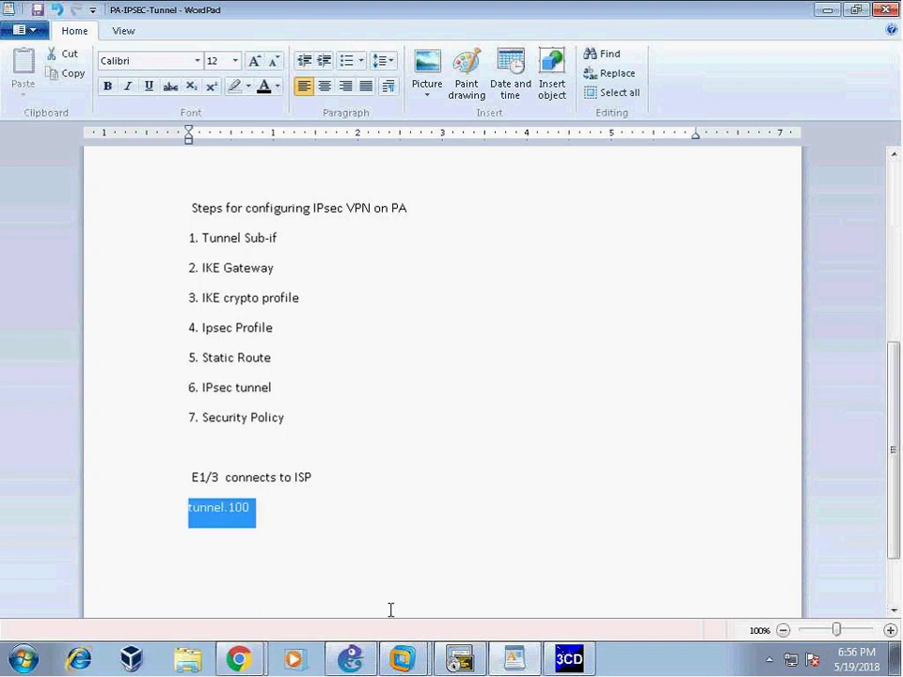
left_click(284, 510)
type("IPsec Traffic")
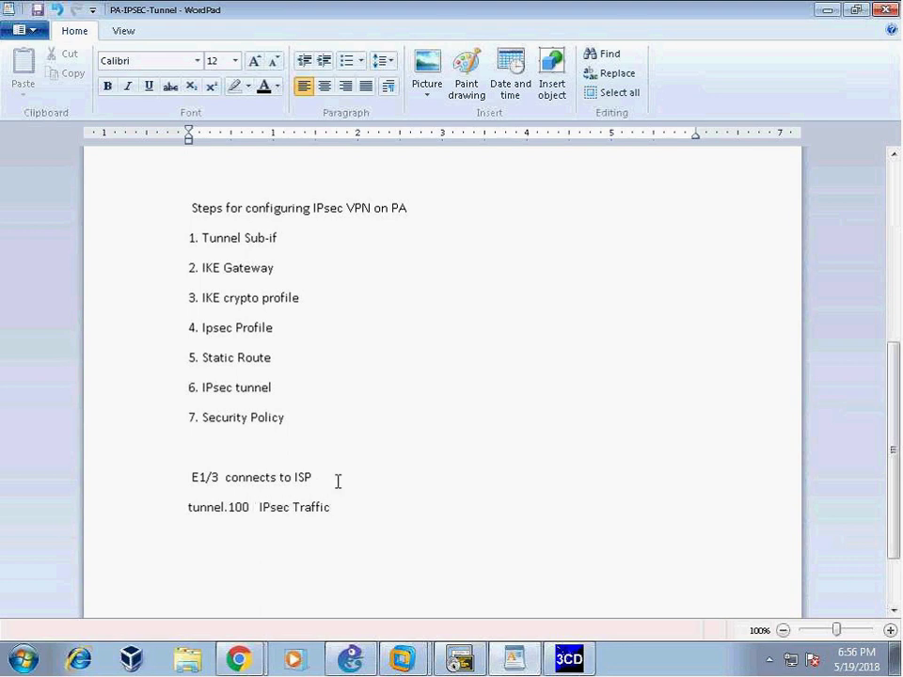
- Append '(rest of the traffic is clear text' to the E1/3 note, correcting typos
left_click(421, 478)
type("(rest of the traffic is clear text")
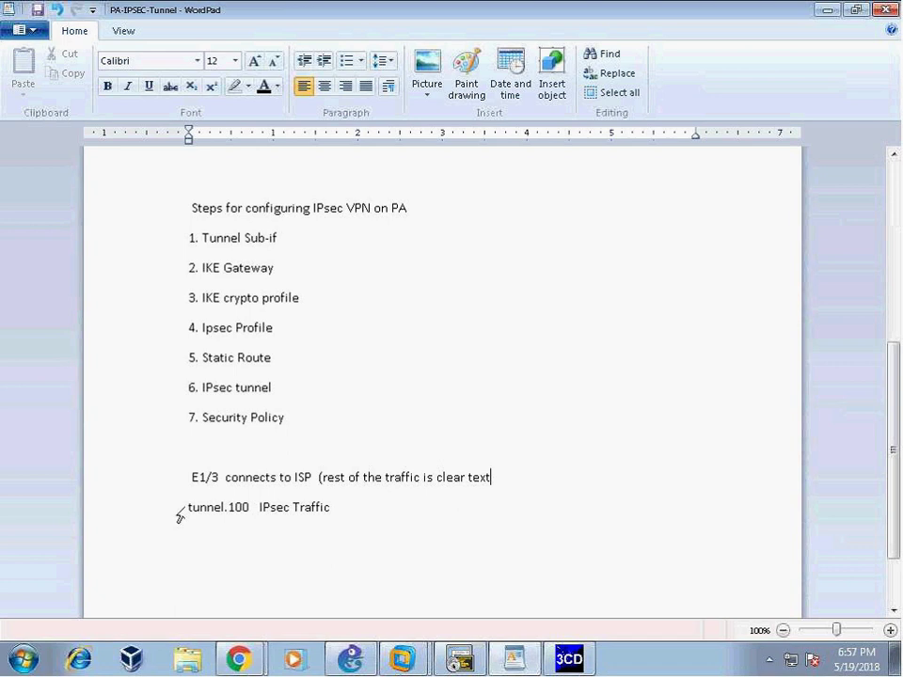
- Add '172.16.101.0/24 to 192.168.100.0/24' after 'IPsec Traffic' in the WordPad notes
left_click_drag(193, 482, 256, 494)
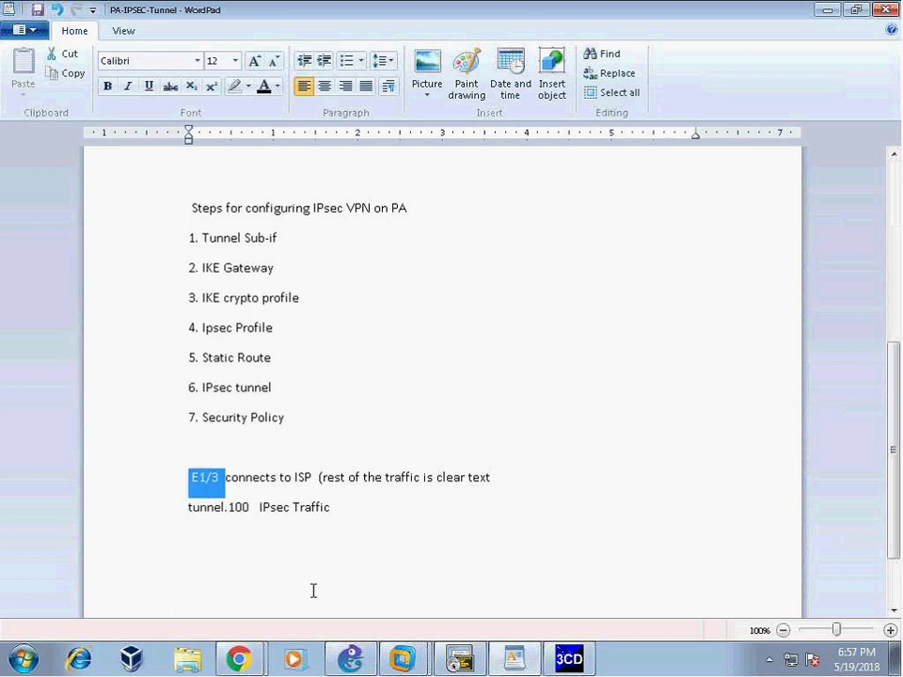
left_click(349, 508)
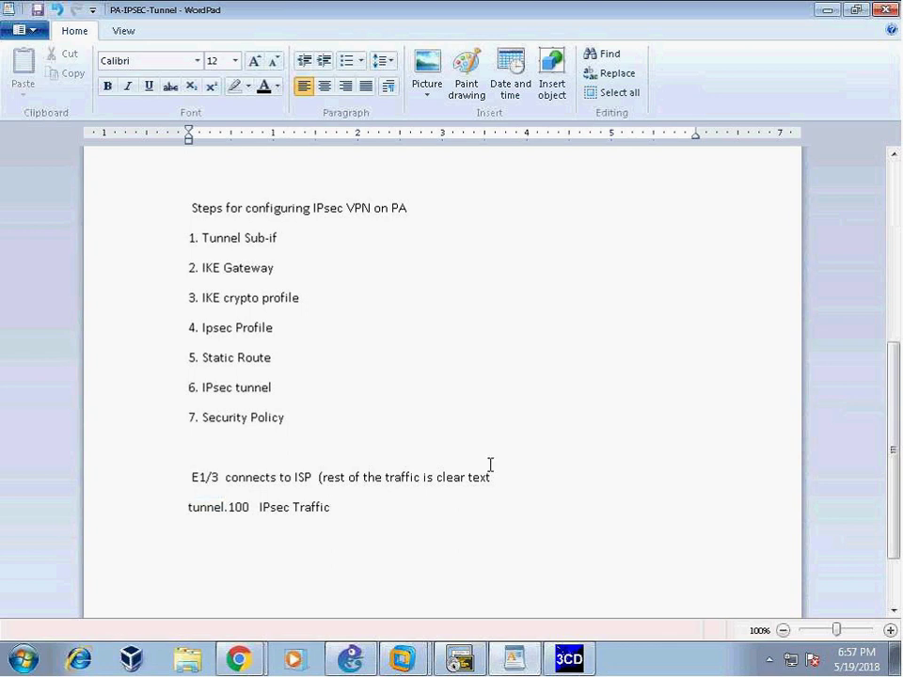
type("172.16.101.0/24 to 19")
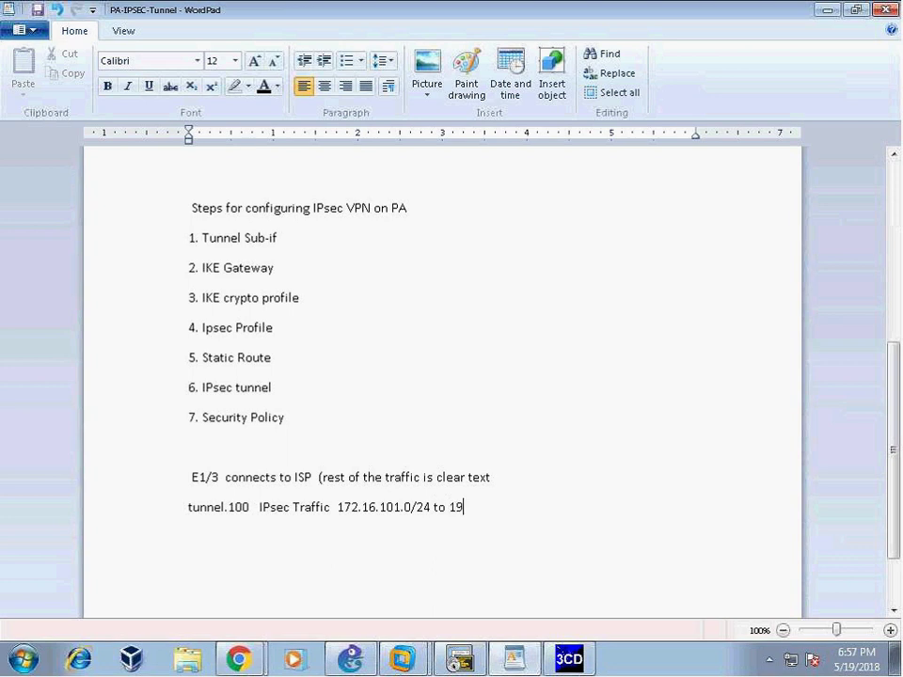
type("2.168.100.0/24")
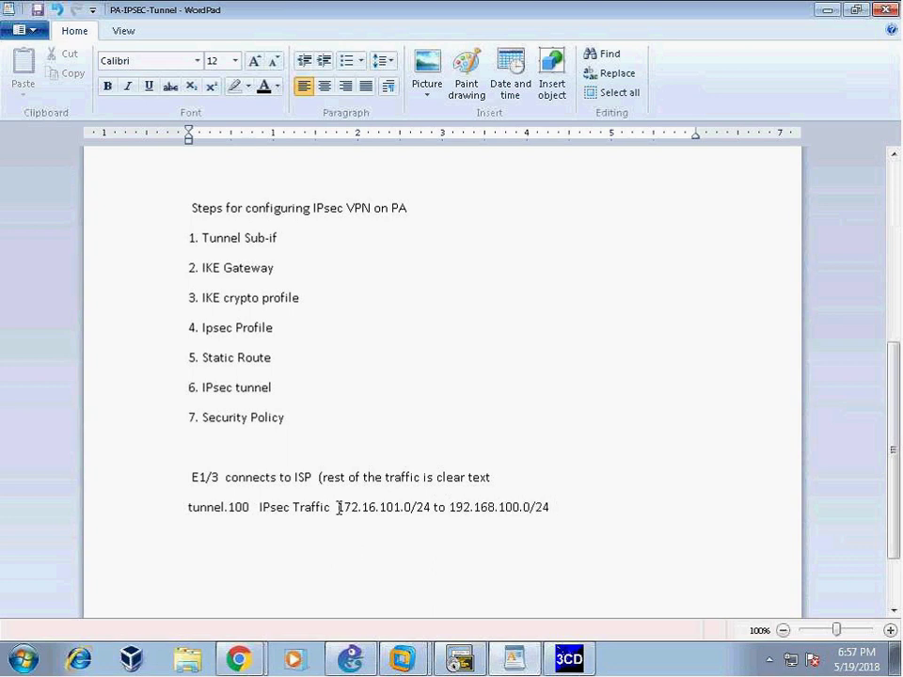
- Review the tunnel.100 and E1/3 note lines, then bring the IKE Gateways page forward
left_click_drag(338, 507, 411, 532)
triple_click(258, 515)
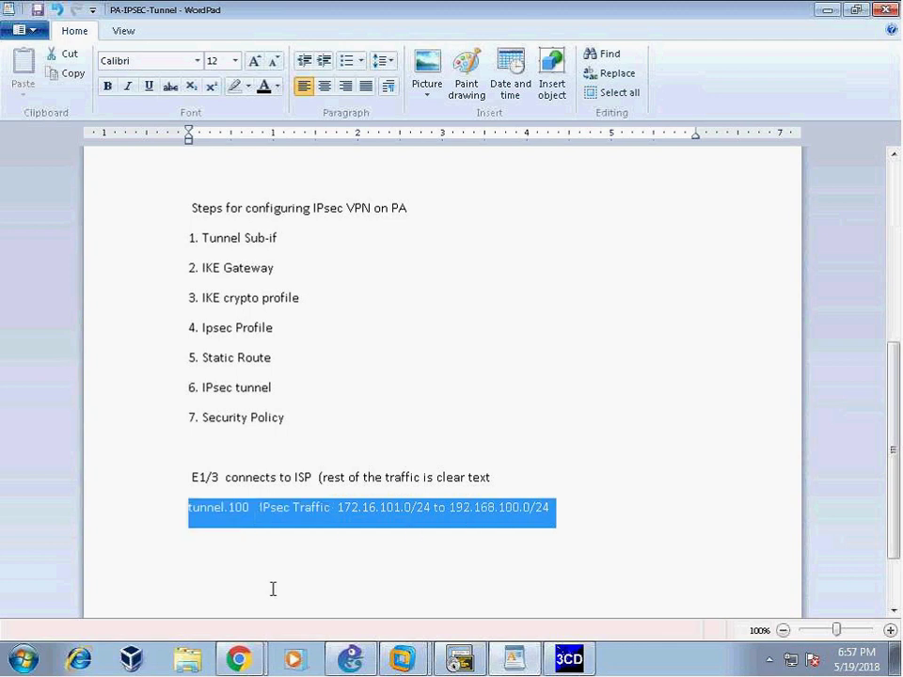
triple_click(205, 476)
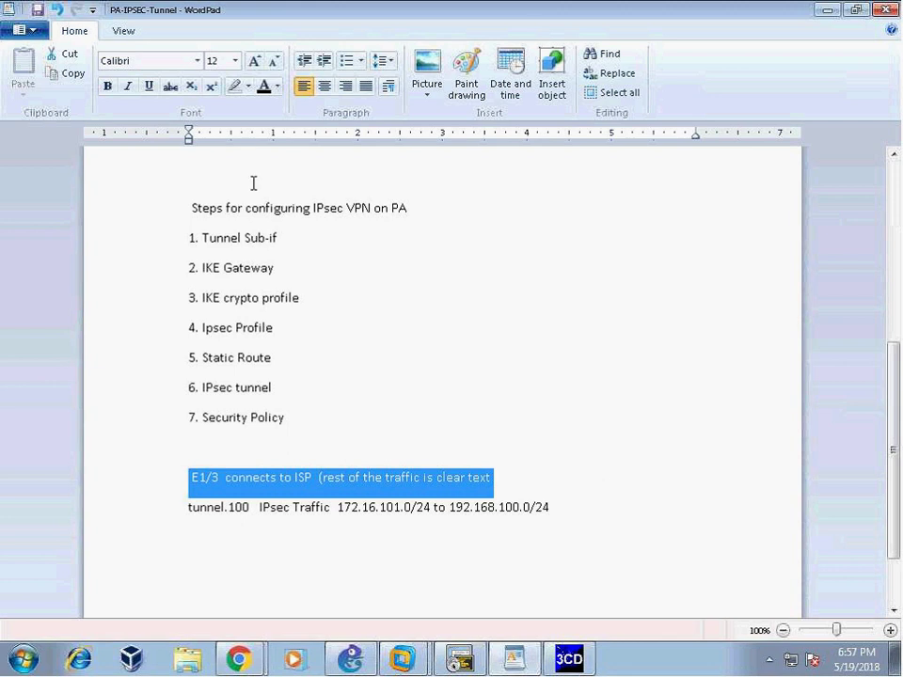
left_click(239, 658)
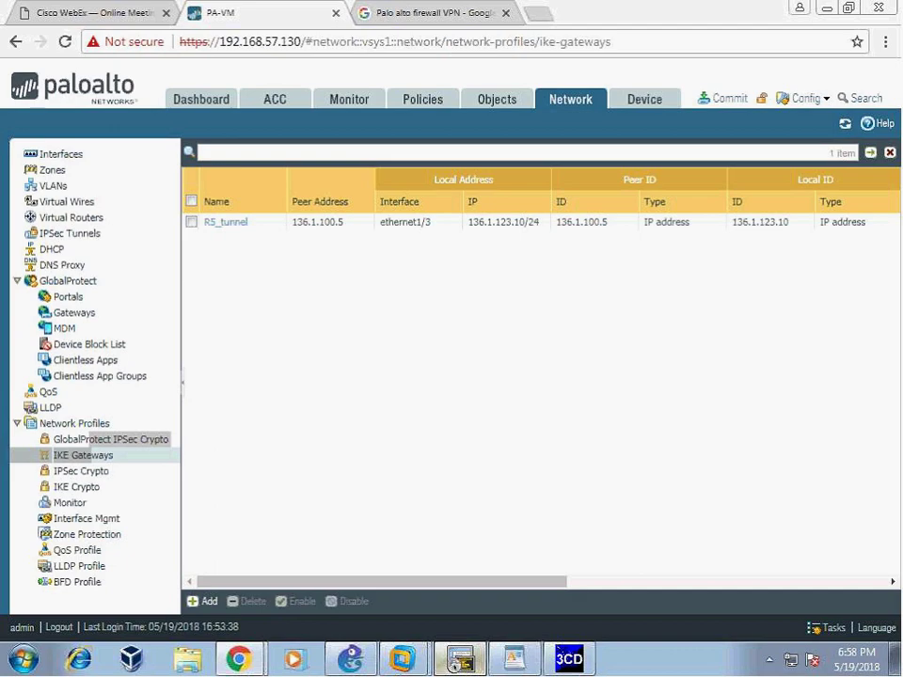
- Run 'sh ip route' on the R5 router session
left_click(458, 661)
left_click(137, 76)
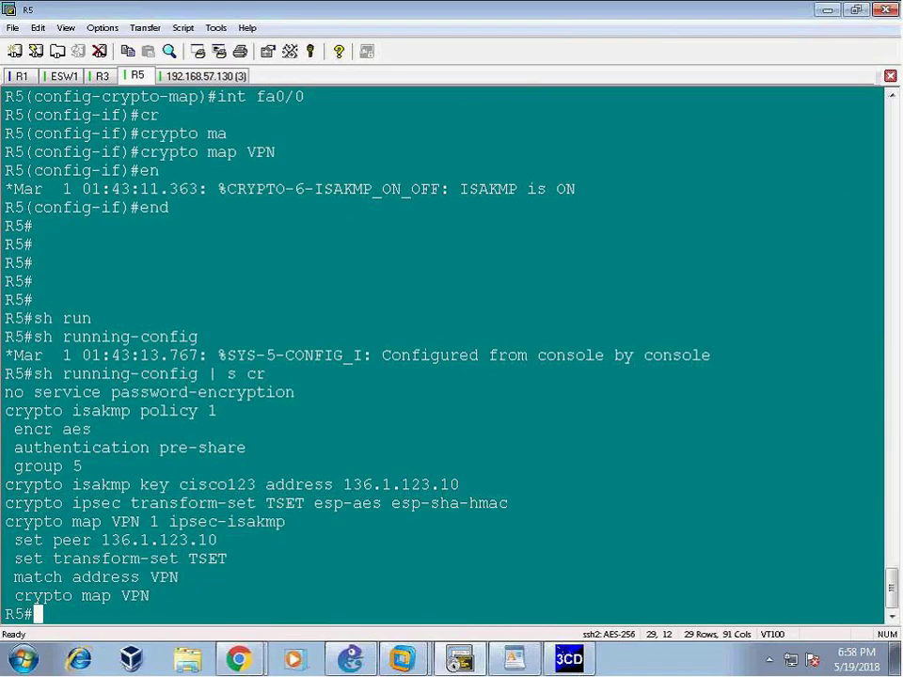
type("sh ip route")
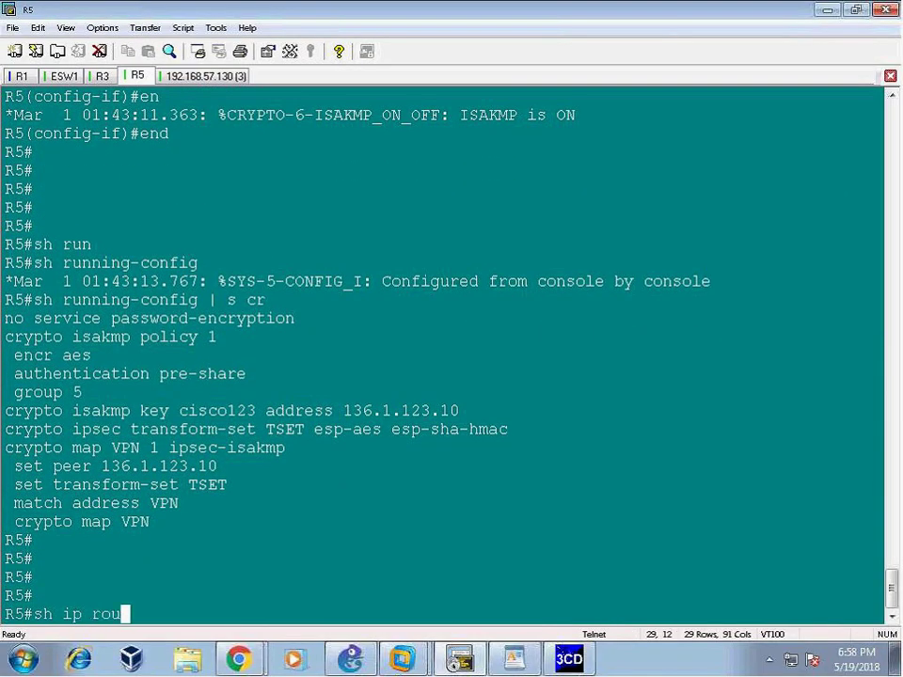
key("Return")
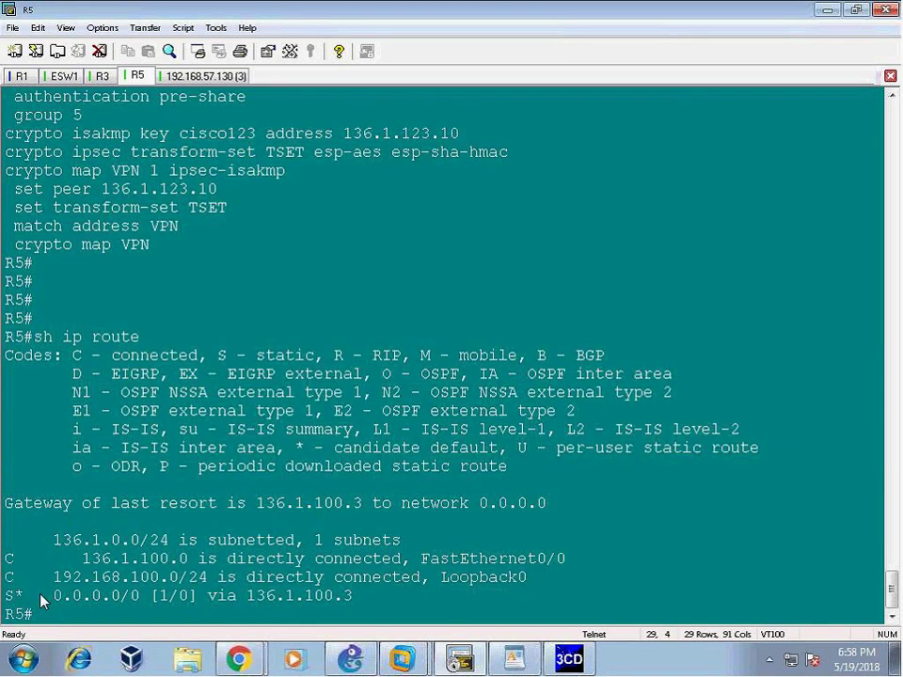
- Highlight R5's default route via 136.1.100.3 and the connected 136.1.100.0 route
left_click_drag(52, 598, 354, 598)
left_click_drag(248, 598, 355, 598)
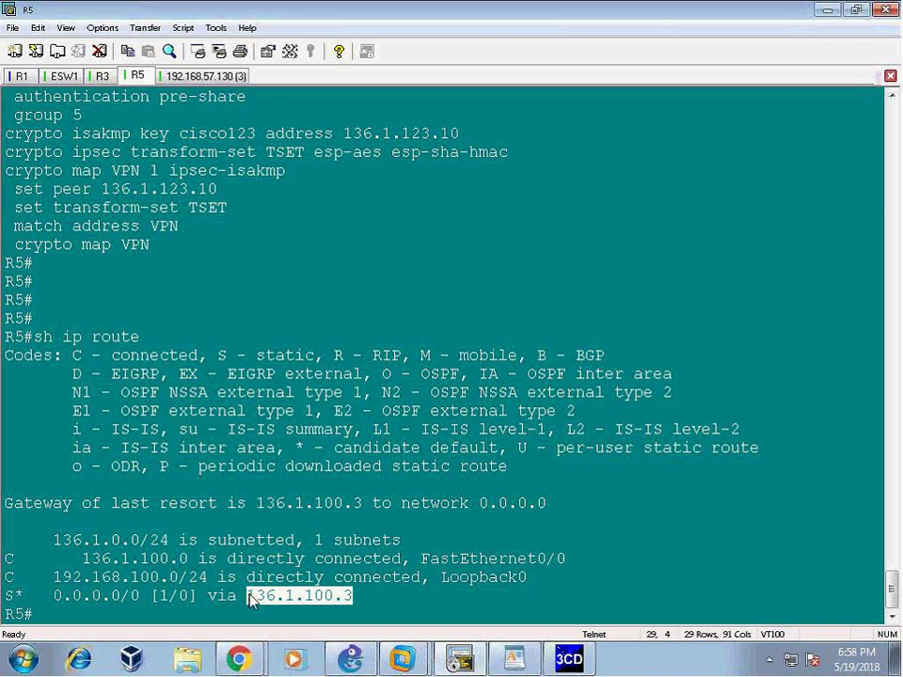
left_click_drag(250, 600, 356, 602)
left_click_drag(83, 561, 565, 560)
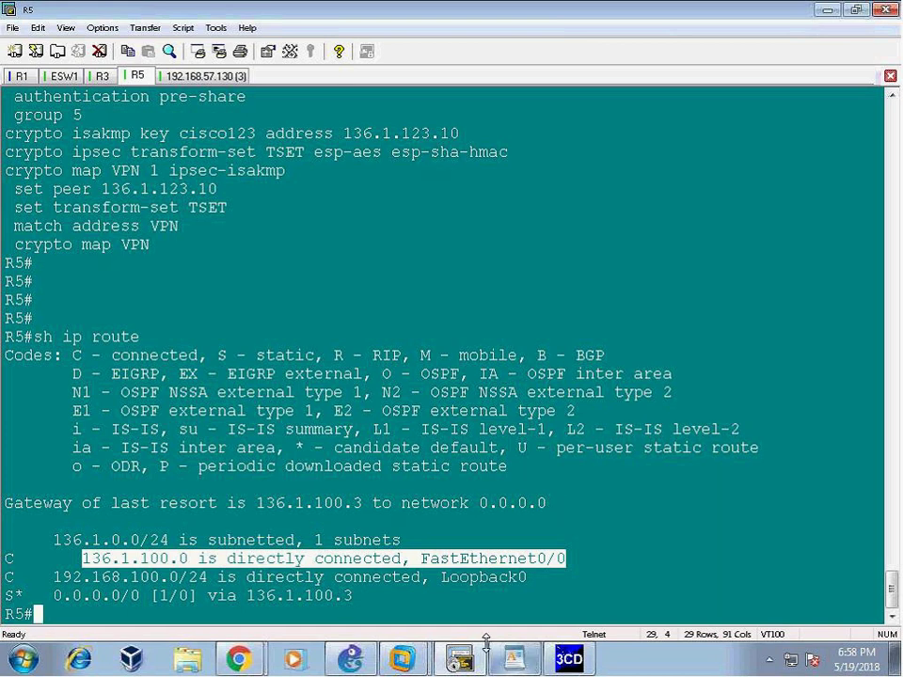
- View the GNS3 topology's Remote-Pvt 192.168.100.x/24 network, then return to the WordPad notes
key("alt+Tab")
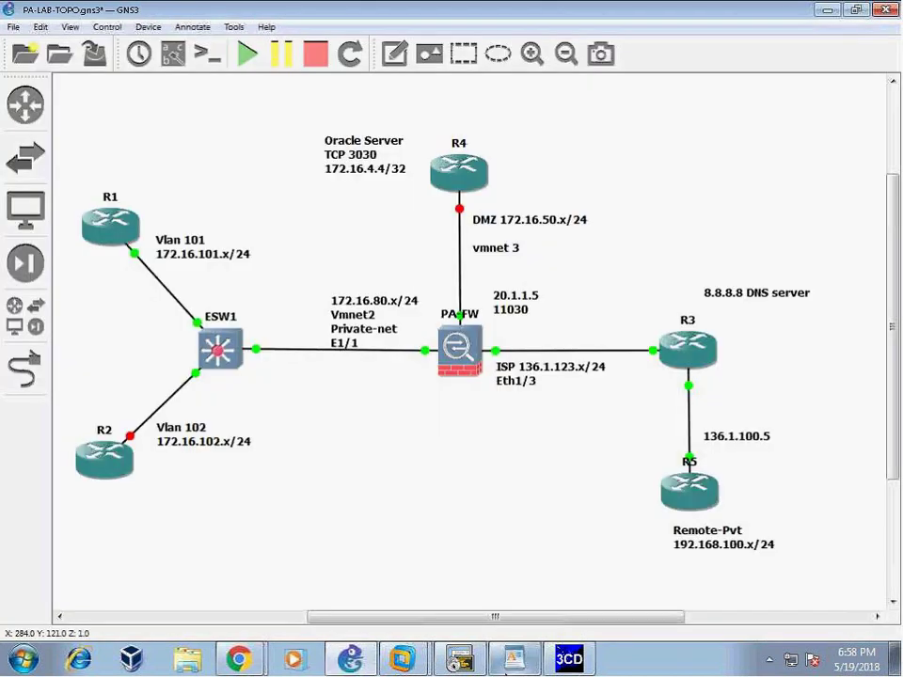
left_click(513, 658)
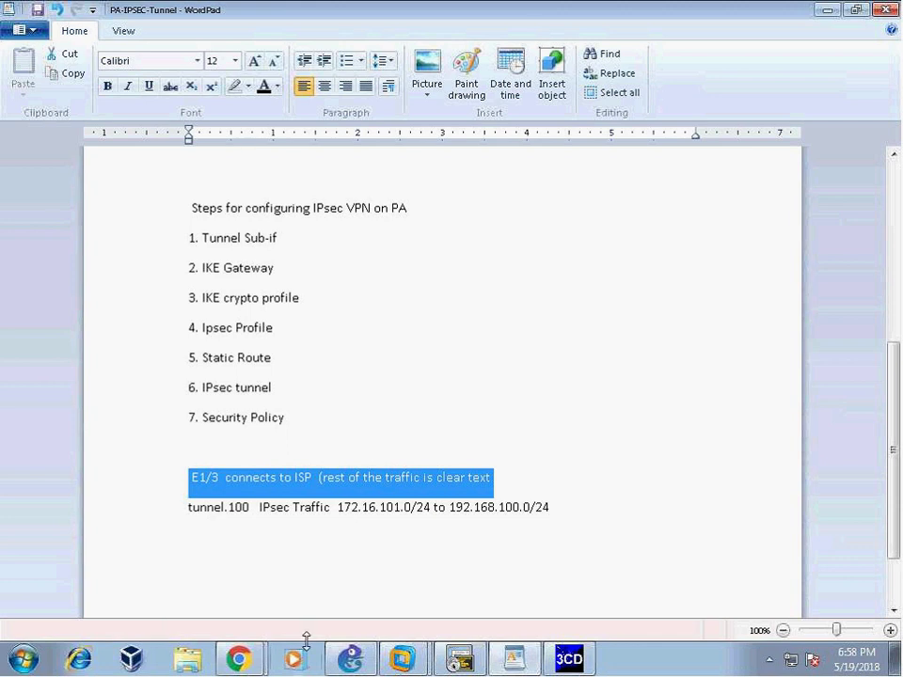
- Open the default virtual router's Static Routes and start a new IPv4 route
mouse_move(242, 664)
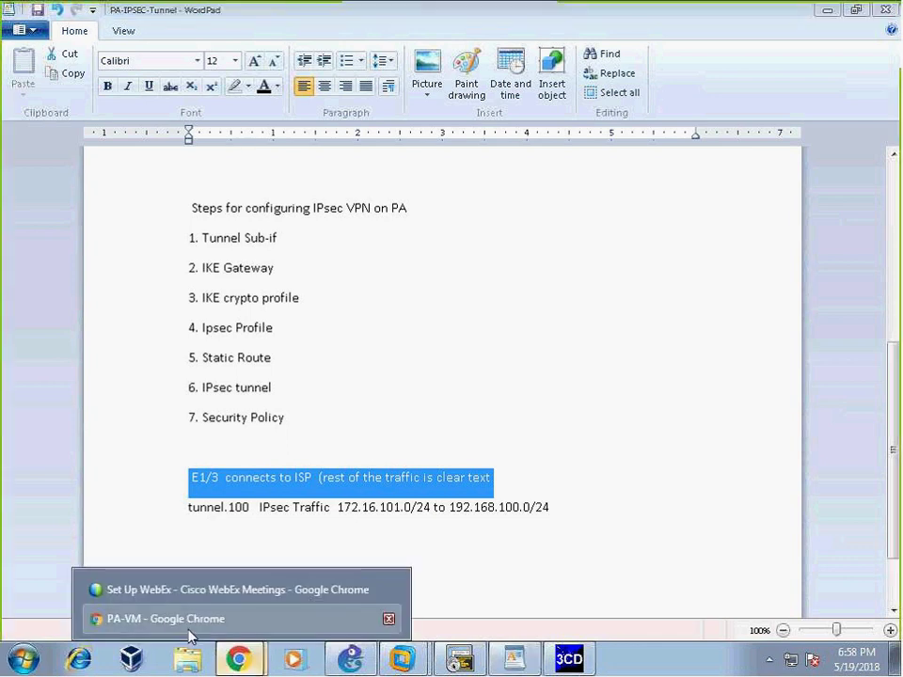
left_click(188, 619)
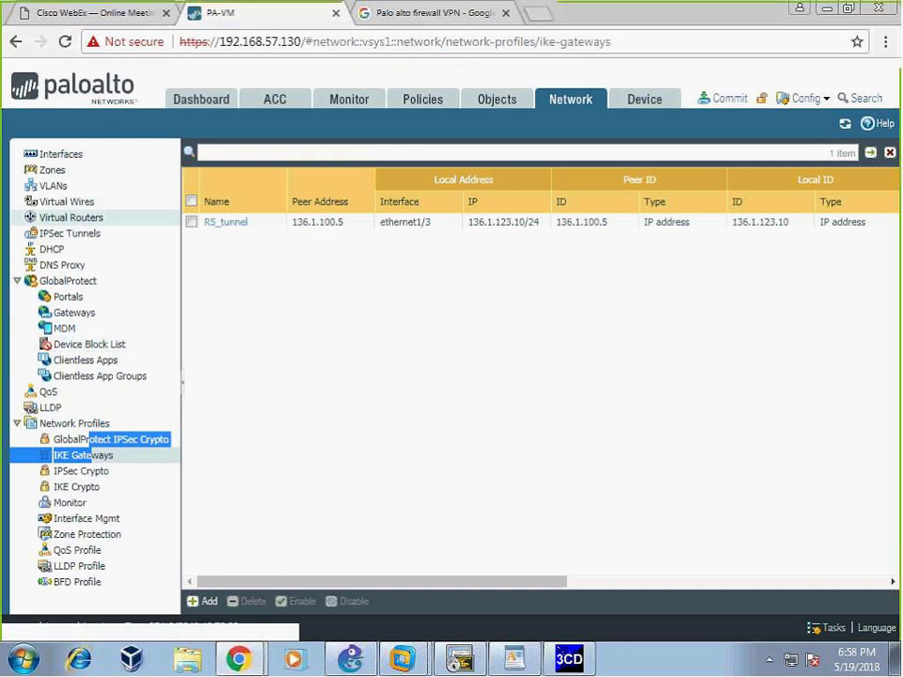
left_click(58, 217)
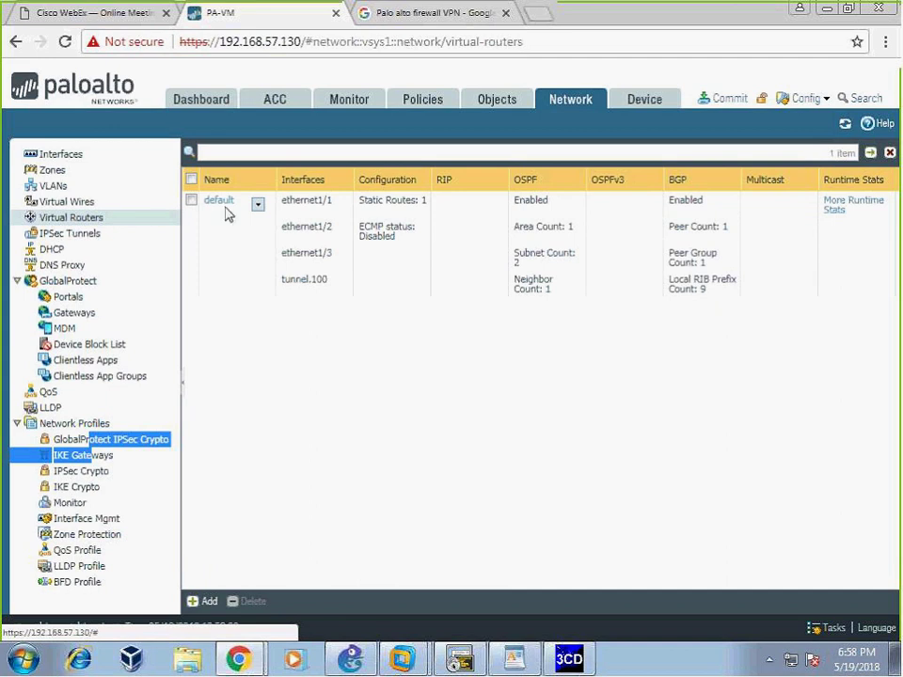
left_click(218, 201)
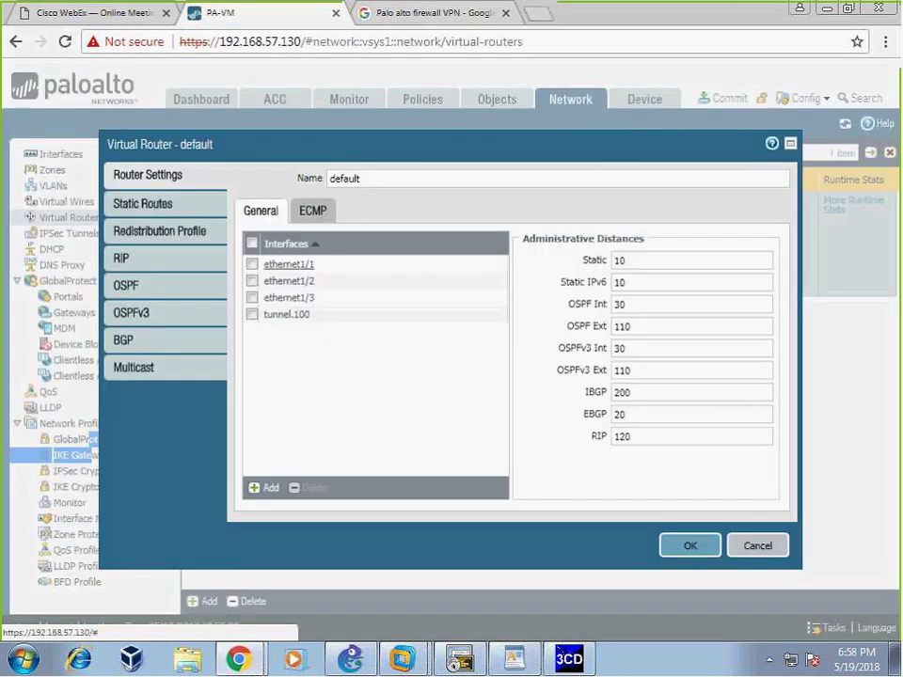
left_click(130, 210)
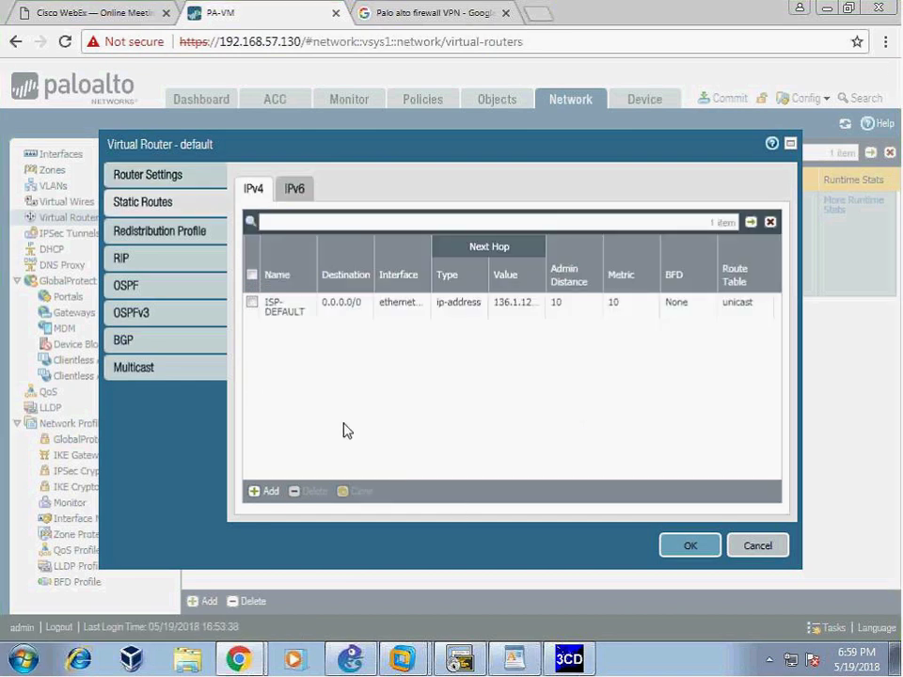
left_click(264, 491)
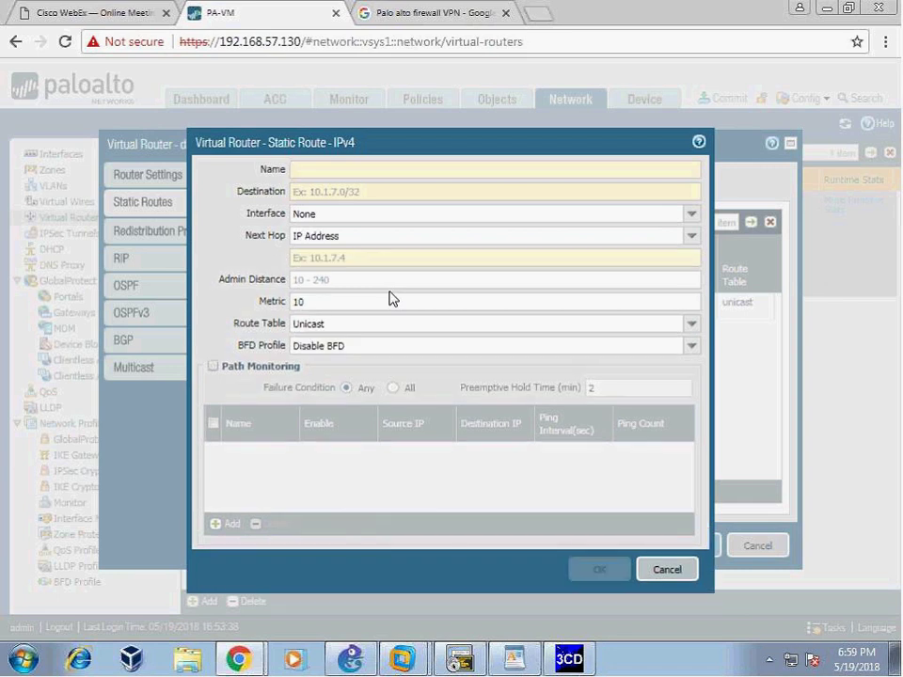
- Name the route R5_VPN_TRAFFIC with destination 192.168.100.0/24
type("R5_VPN")
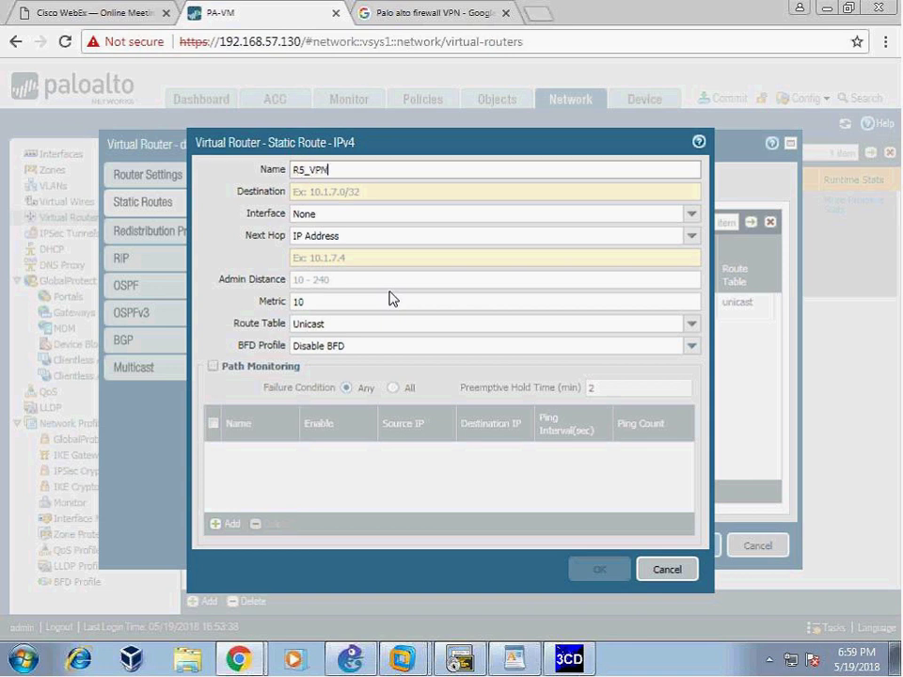
type("_TRAFFIC")
key("Tab")
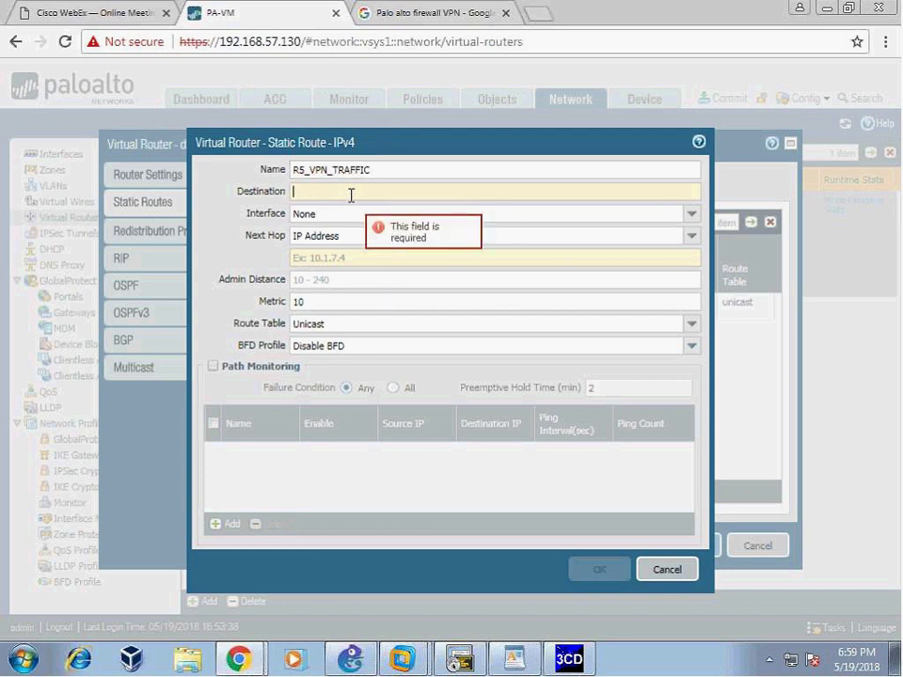
left_click(354, 661)
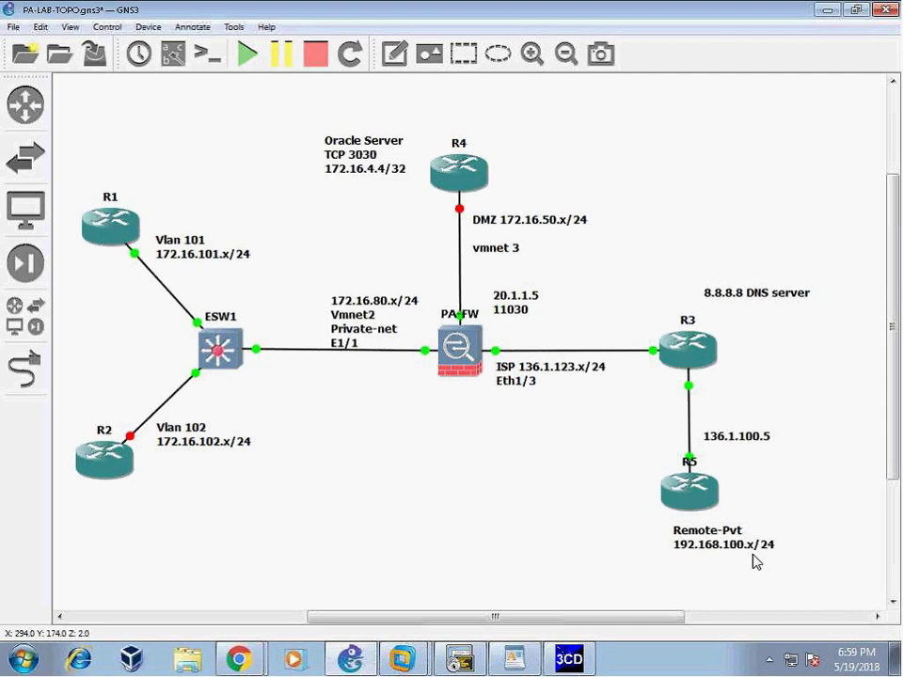
mouse_move(238, 658)
left_click(160, 619)
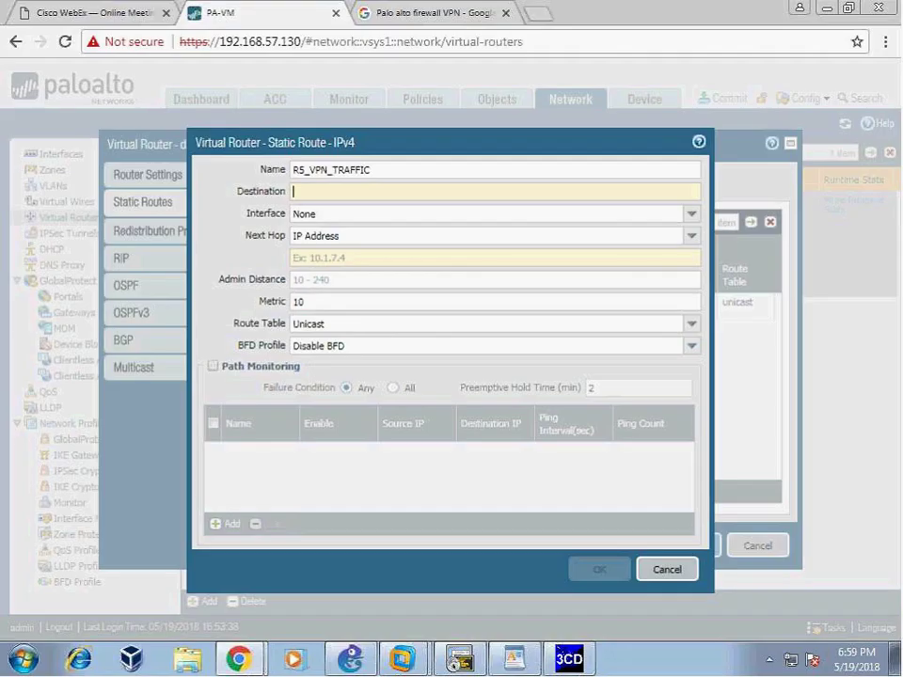
type("192.168.")
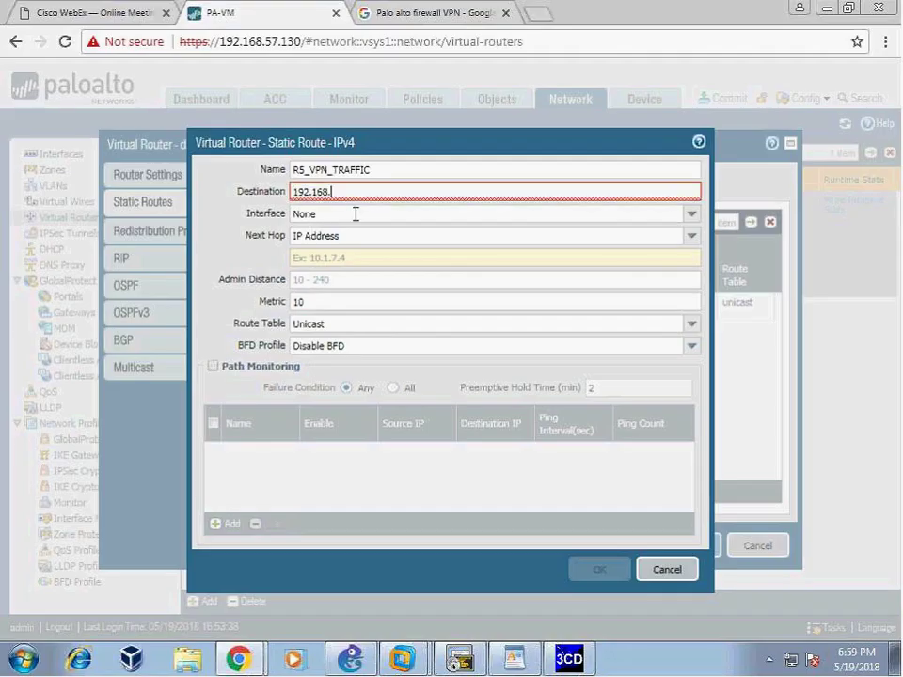
type("100.0/24")
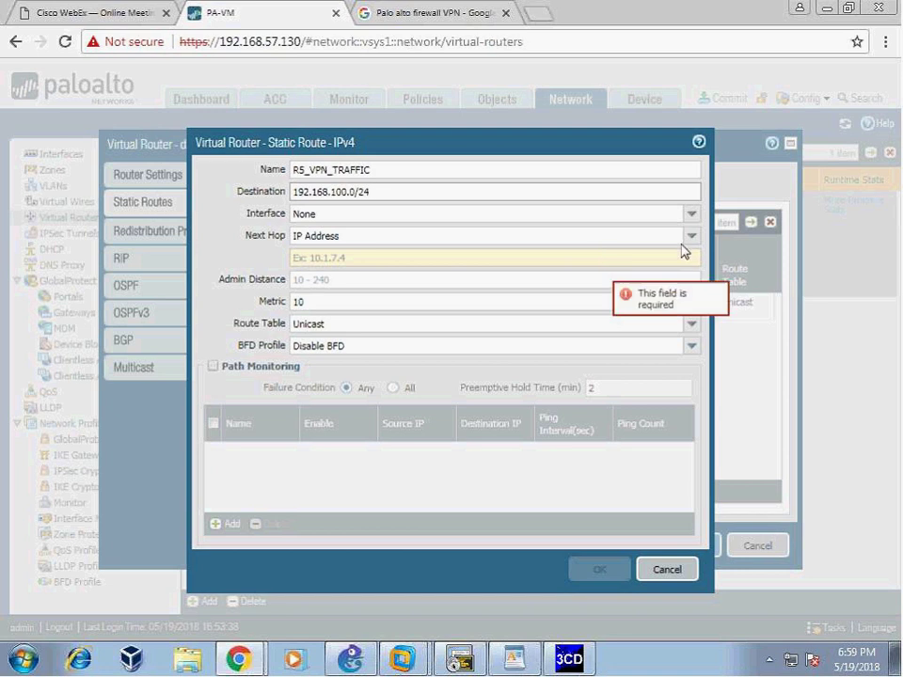
- Set interface tunnel.100 and next hop None, then save the static route
left_click(691, 215)
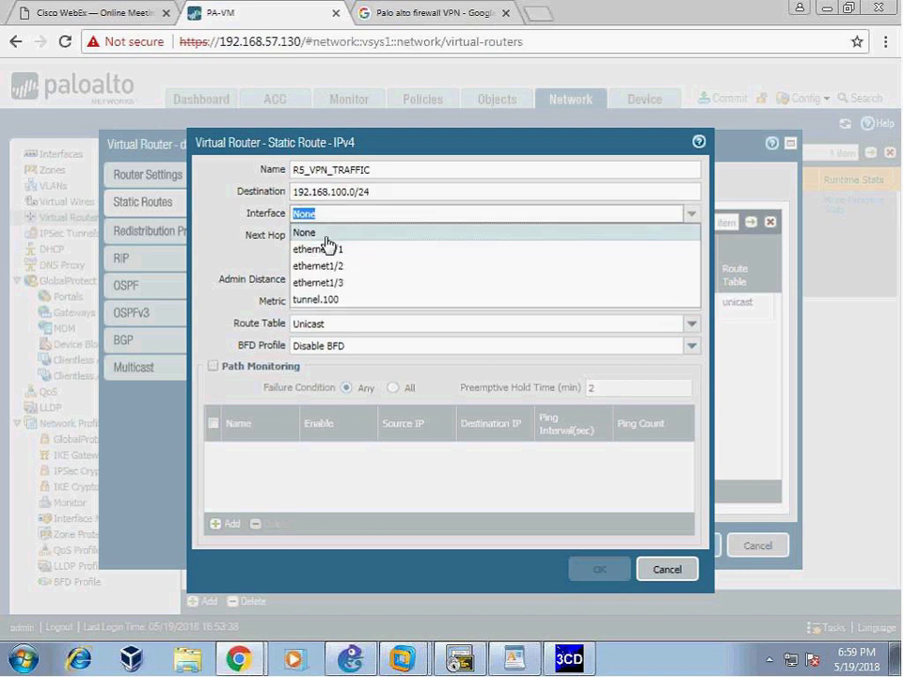
left_click(337, 301)
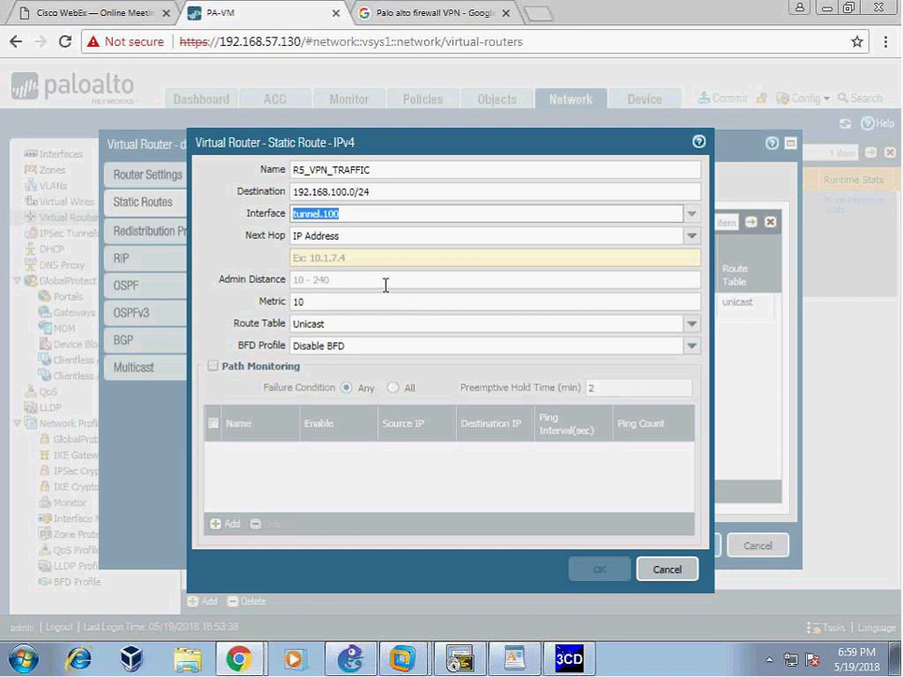
left_click(693, 236)
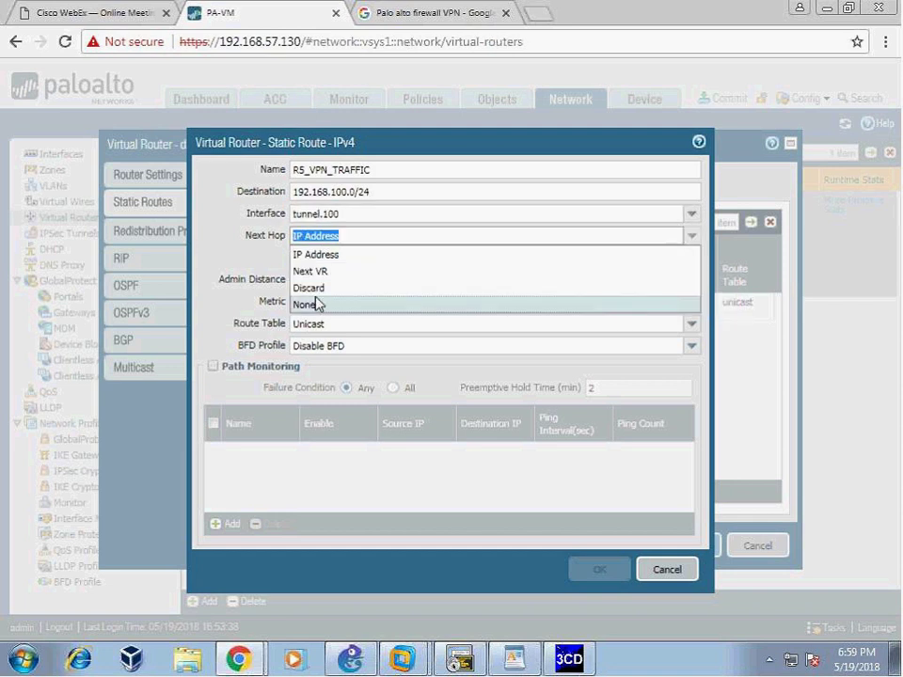
left_click(347, 302)
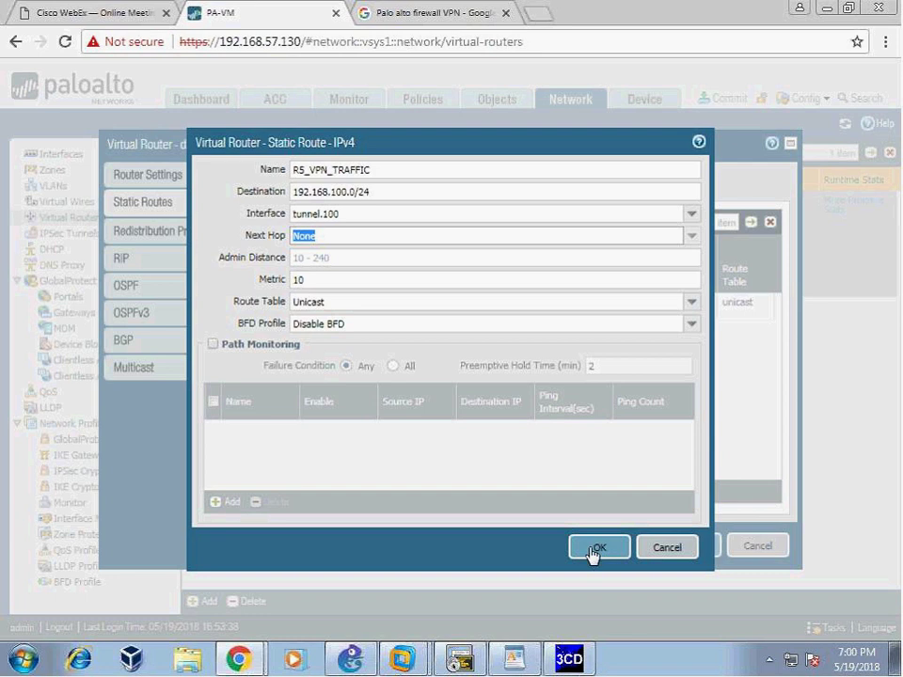
left_click(386, 195)
key("ctrl+a")
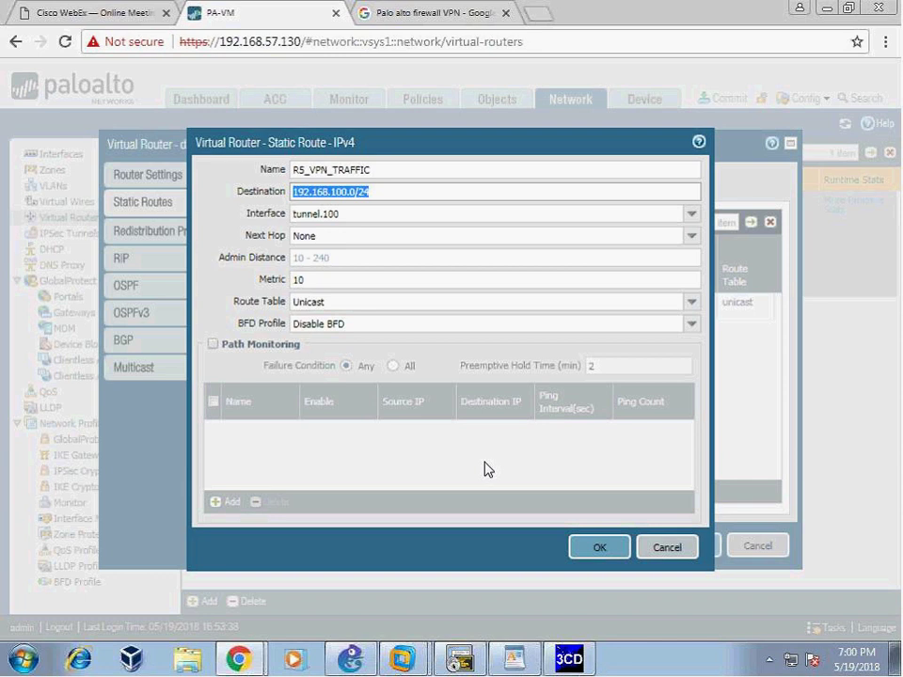
left_click(348, 215)
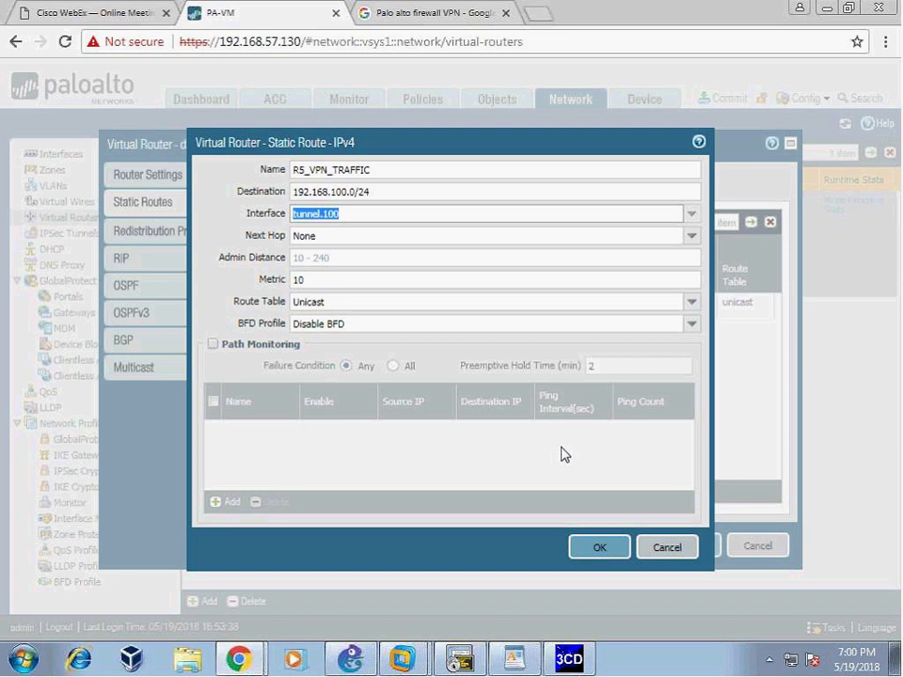
left_click(689, 545)
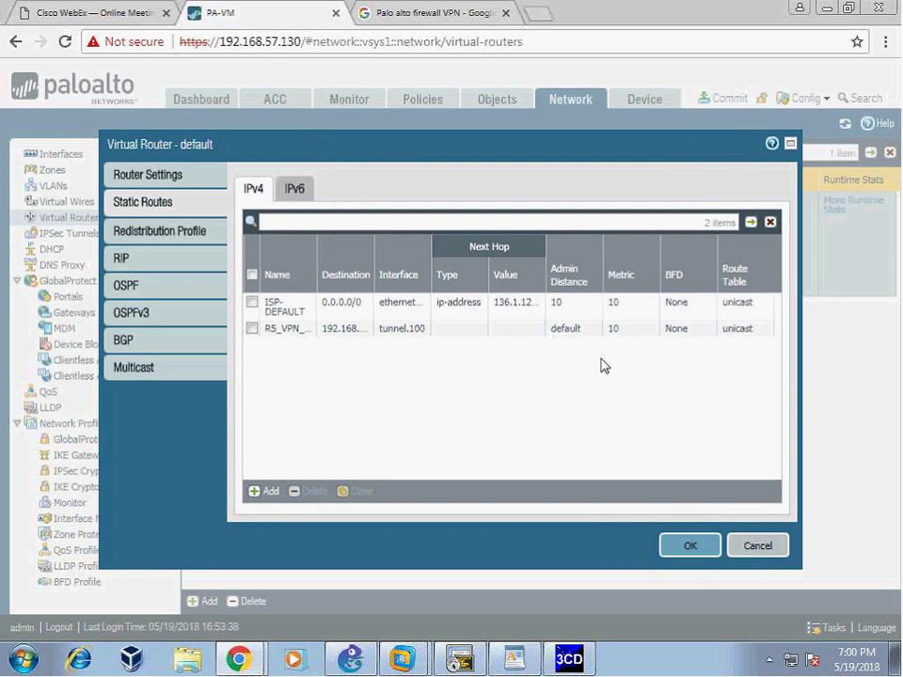
- Close the virtual router settings and mark notes steps 6–7, IPsec tunnel and Security Policy
left_click(689, 546)
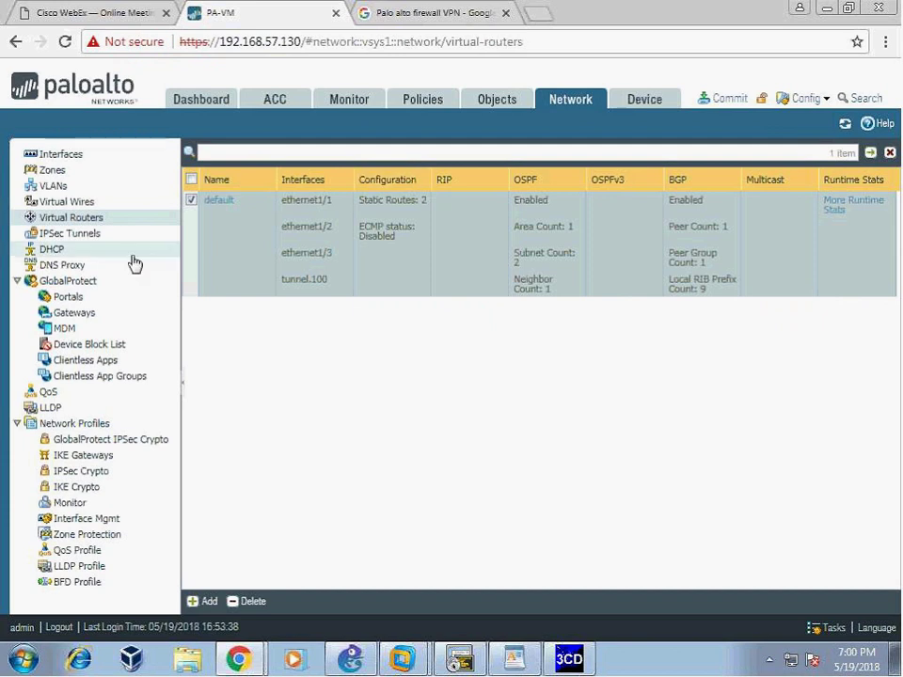
left_click(513, 659)
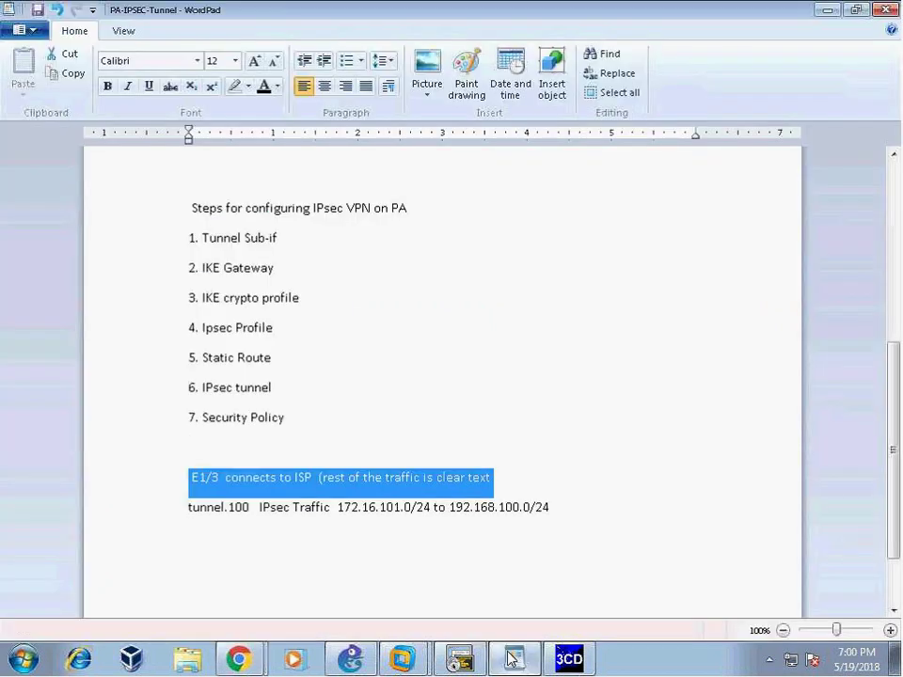
left_click(486, 393)
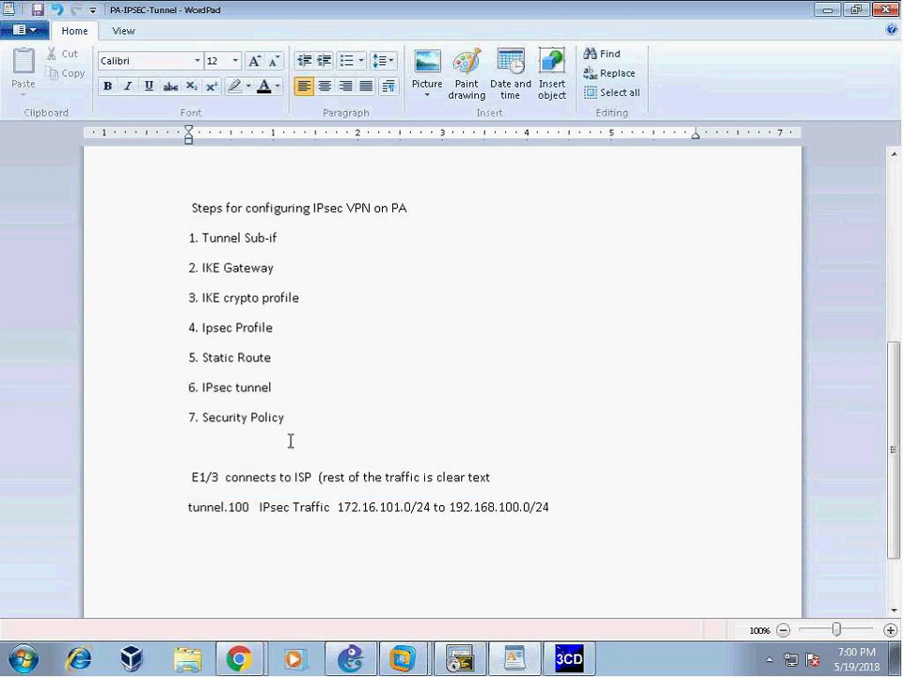
left_click(344, 423)
left_click_drag(182, 393, 278, 419)
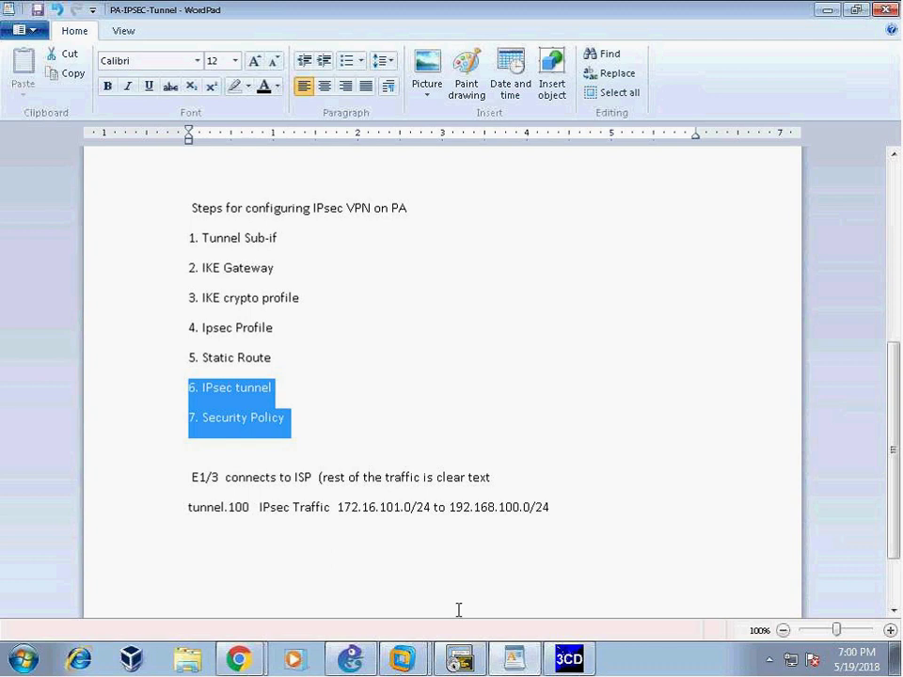
mouse_move(239, 659)
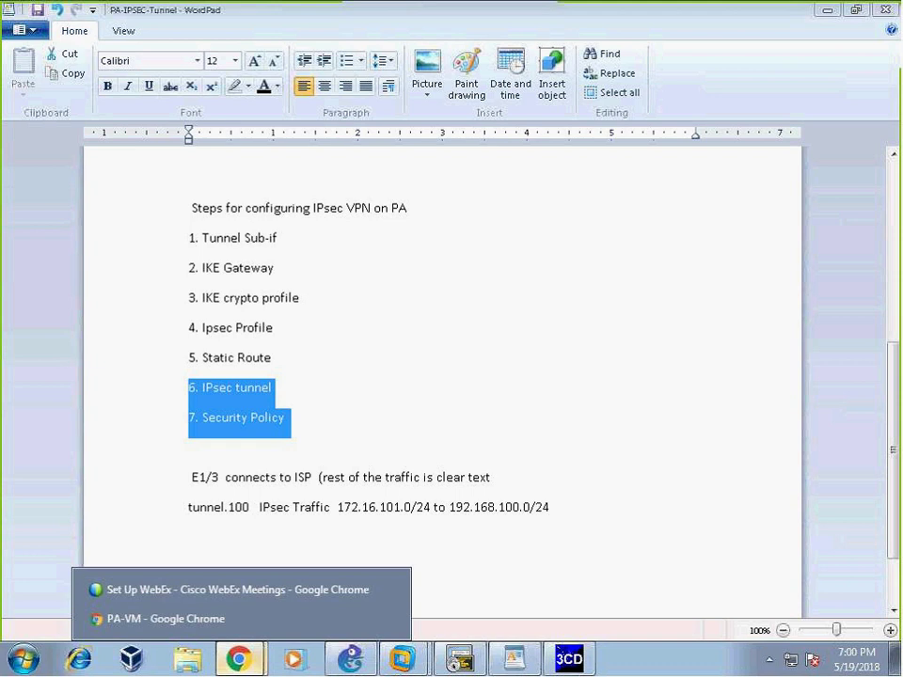
left_click(131, 617)
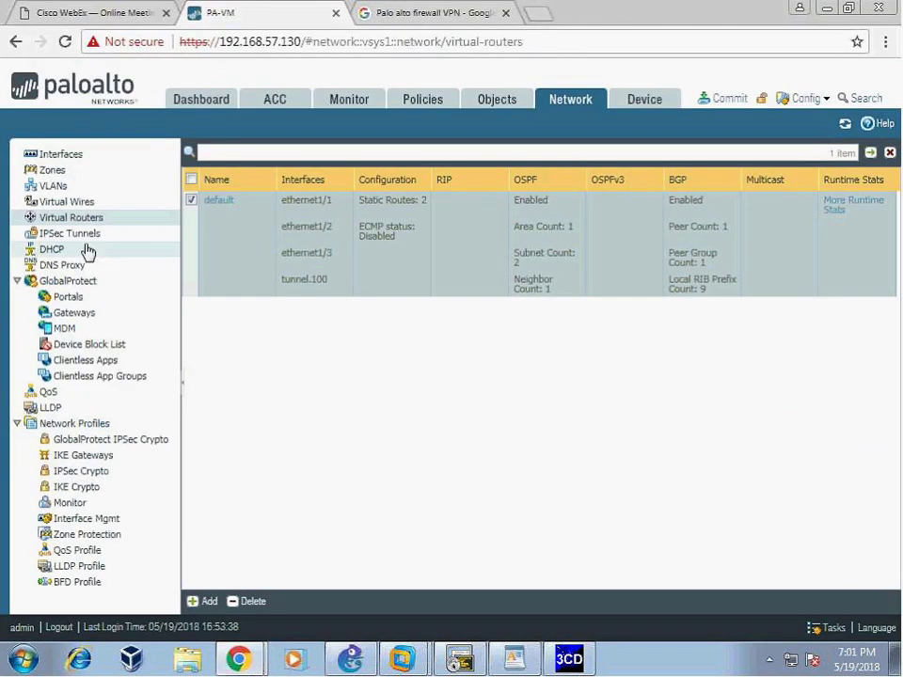
- Start a new IPsec tunnel named R5_VPN
left_click(57, 234)
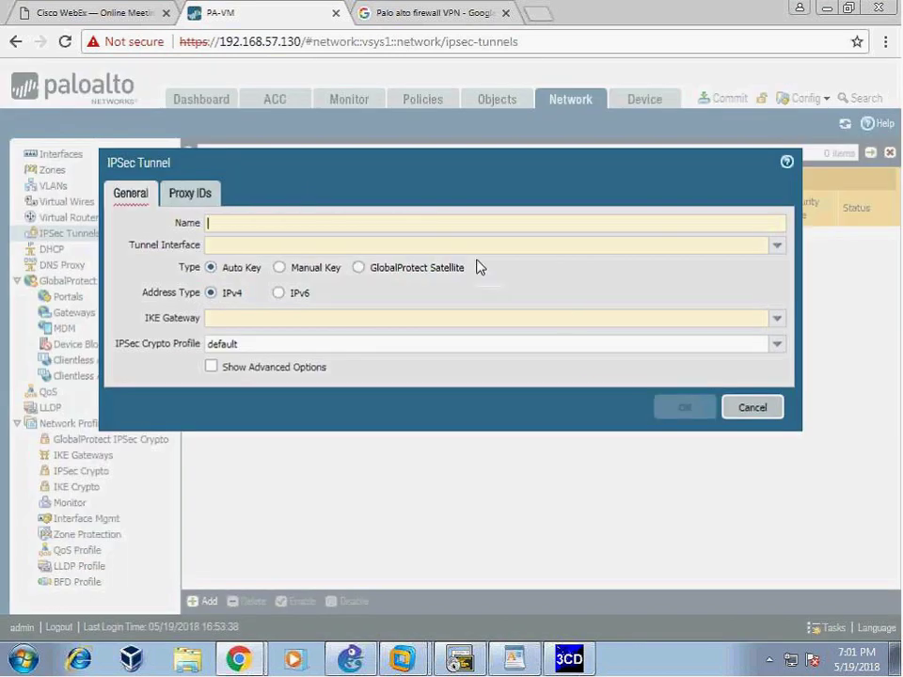
type("Rr5-")
key("BackSpace")
key("BackSpace")
key("BackSpace")
type("5_")
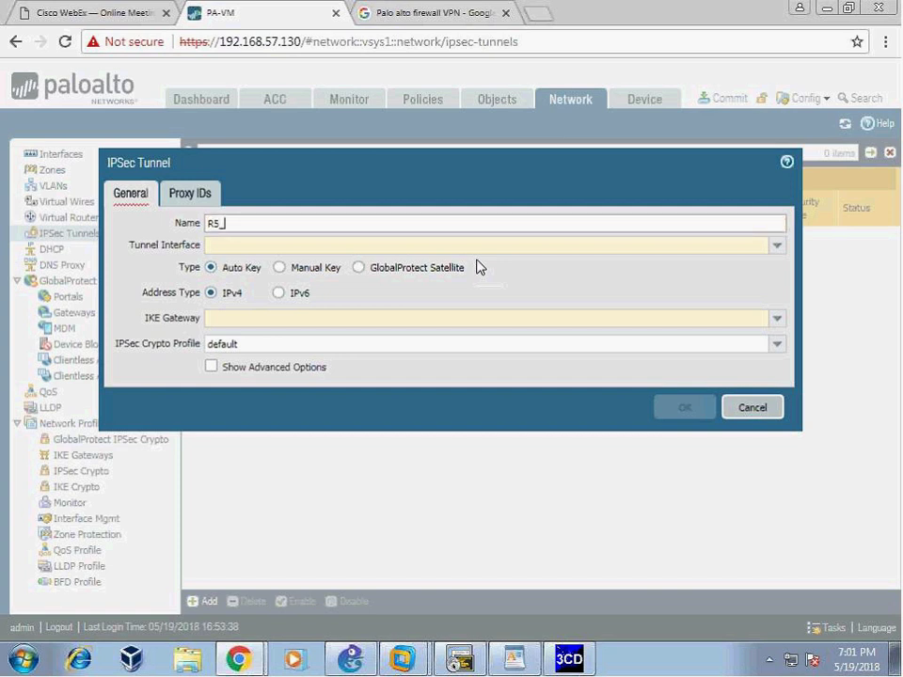
type("VPN")
- Set tunnel.100, IKE gateway R5_tunnel and crypto profile R5_Phase2, showing advanced Proxy IDs
left_click(775, 246)
left_click(252, 283)
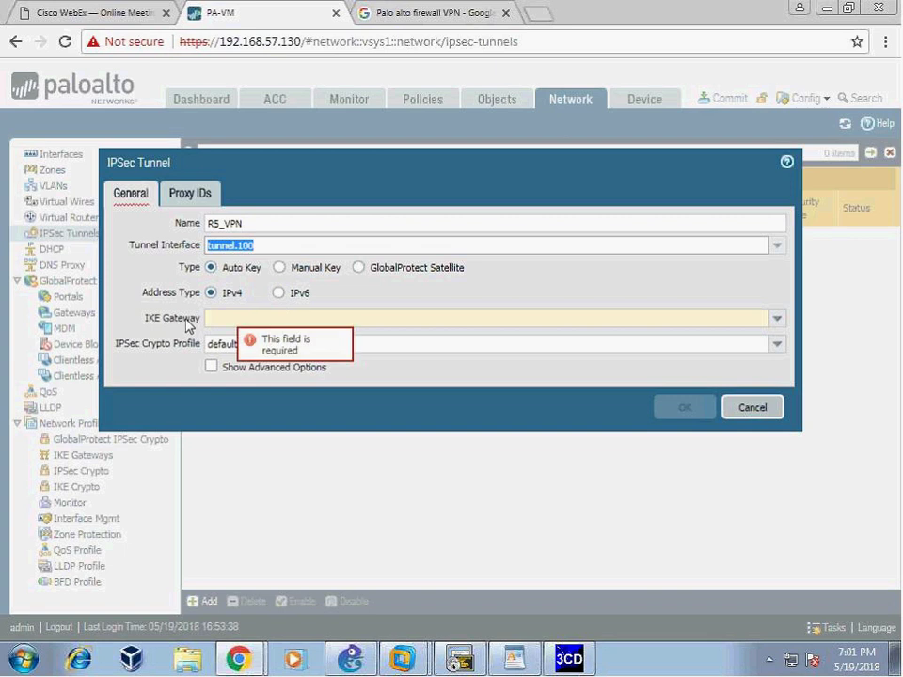
left_click(777, 319)
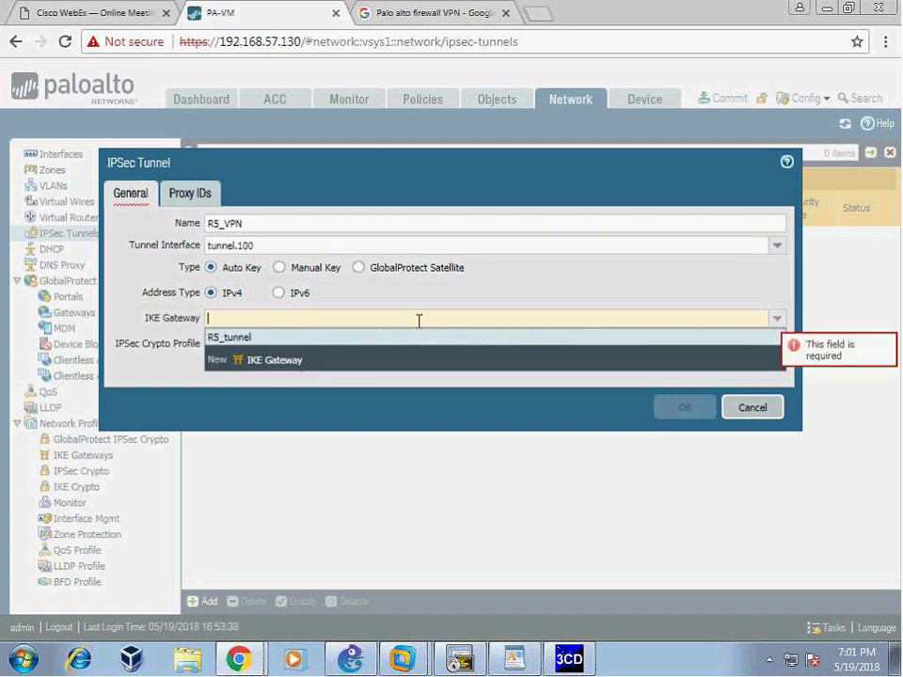
left_click(250, 337)
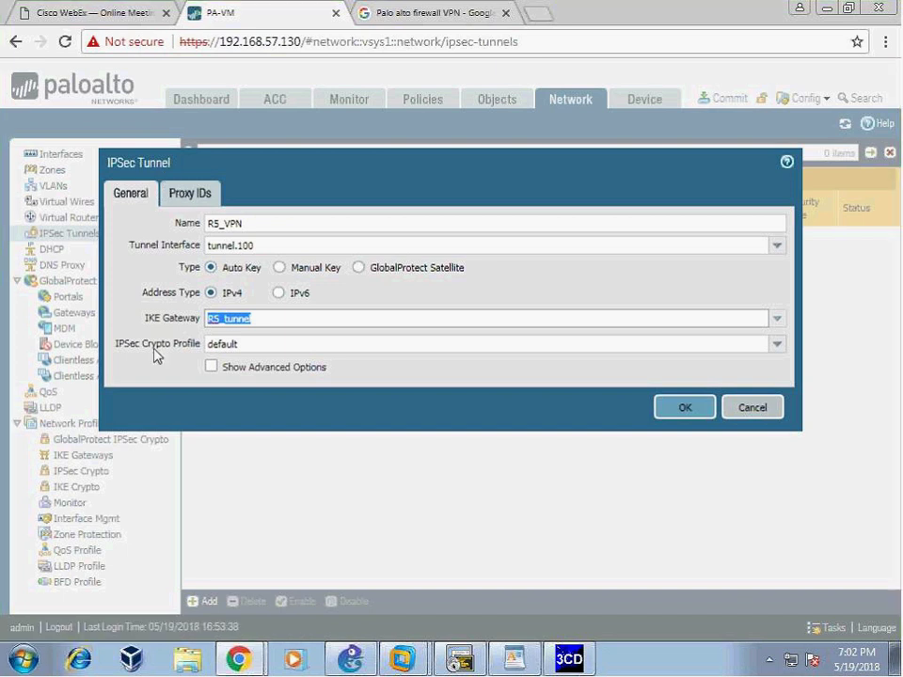
left_click(776, 346)
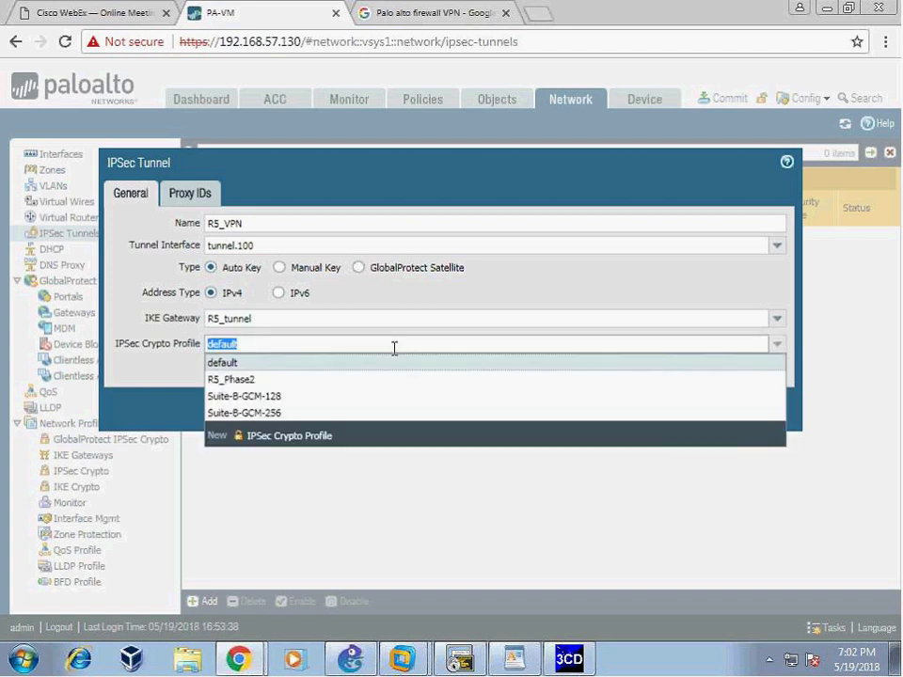
left_click(246, 381)
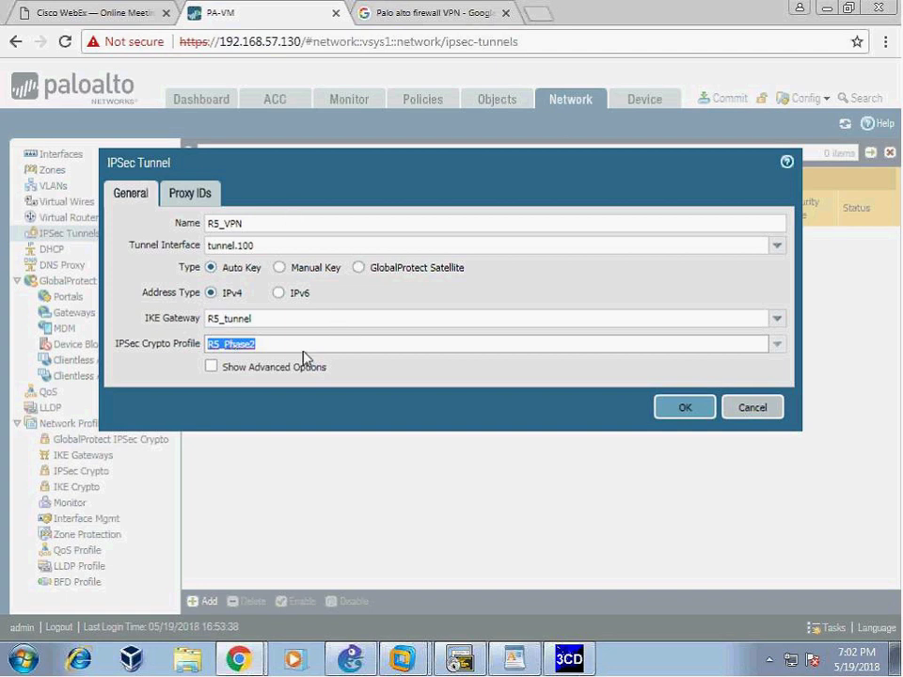
left_click(211, 367)
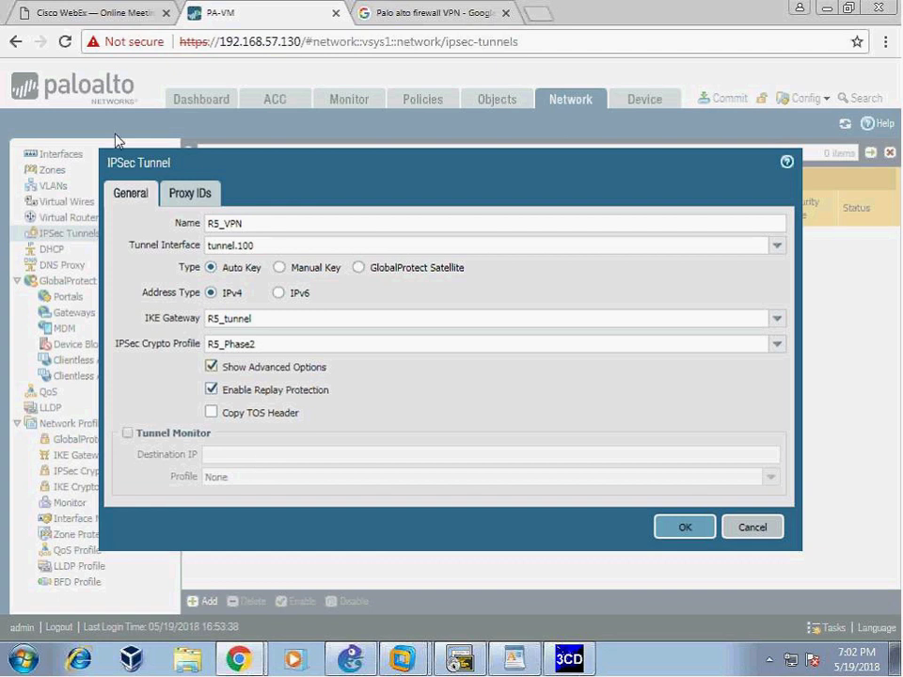
left_click(190, 193)
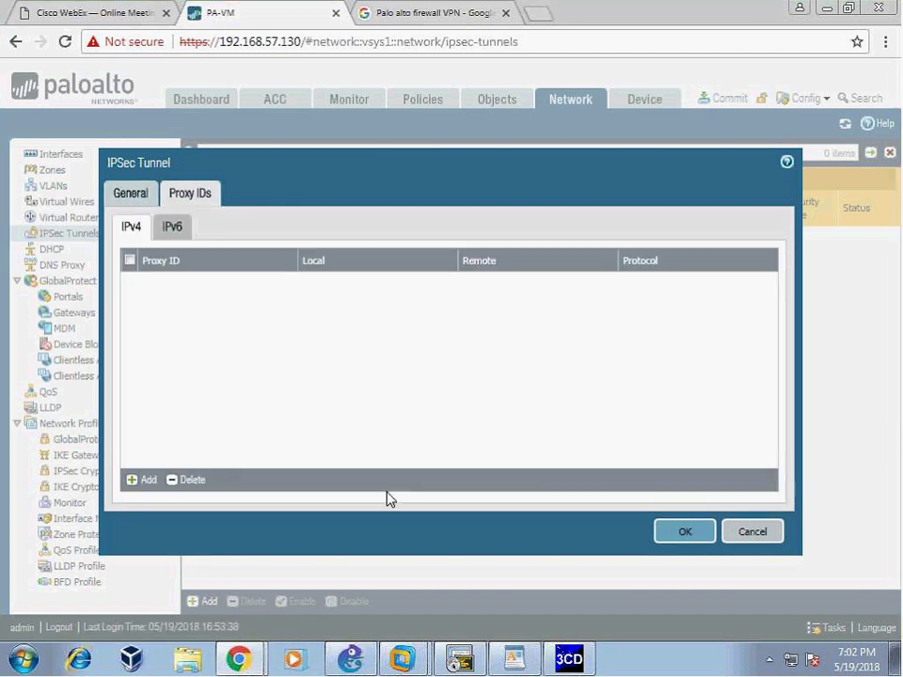
mouse_move(531, 666)
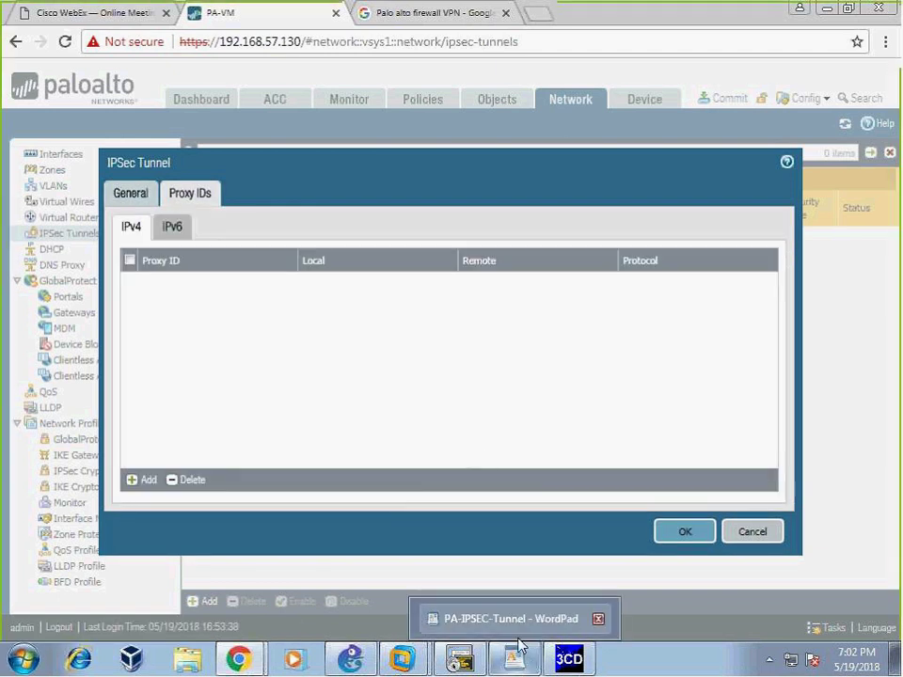
- Check 192.168.100.0/24 on the notes' tunnel.100 line, then add a proxy ID to R5_VPN
left_click(457, 660)
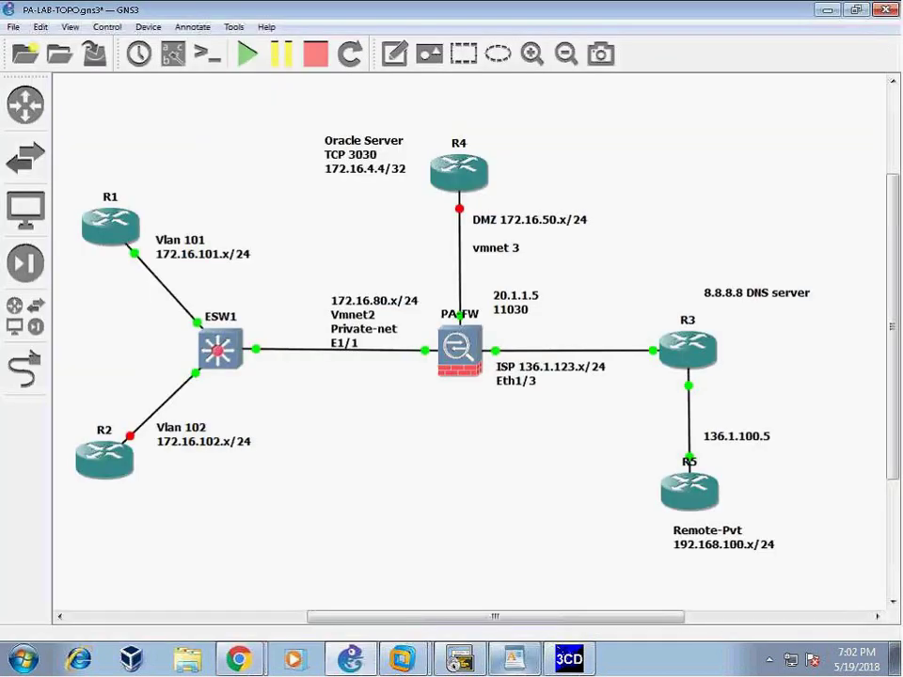
left_click(457, 660)
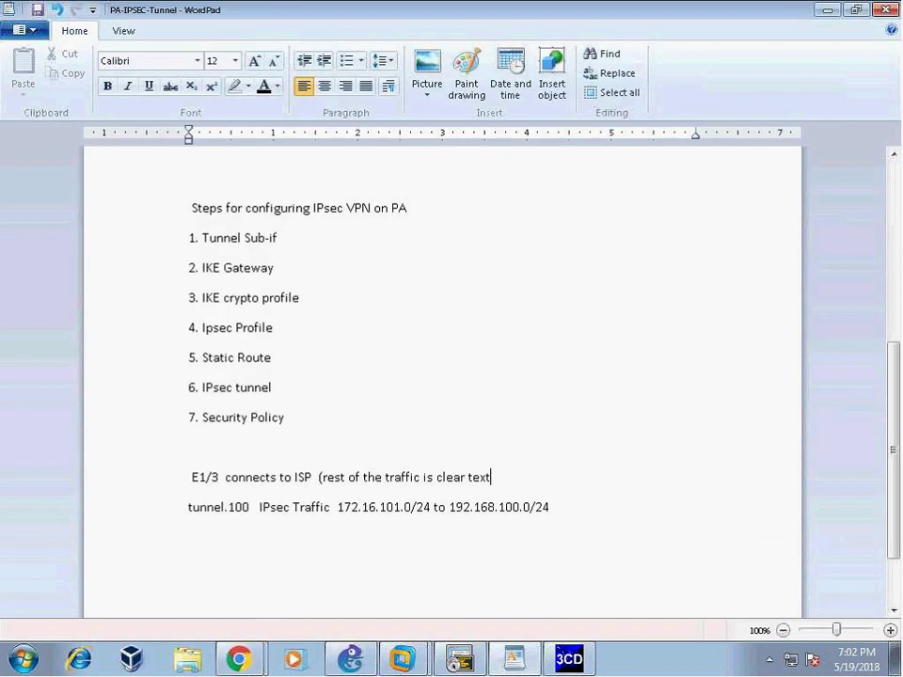
left_click_drag(336, 506, 555, 508)
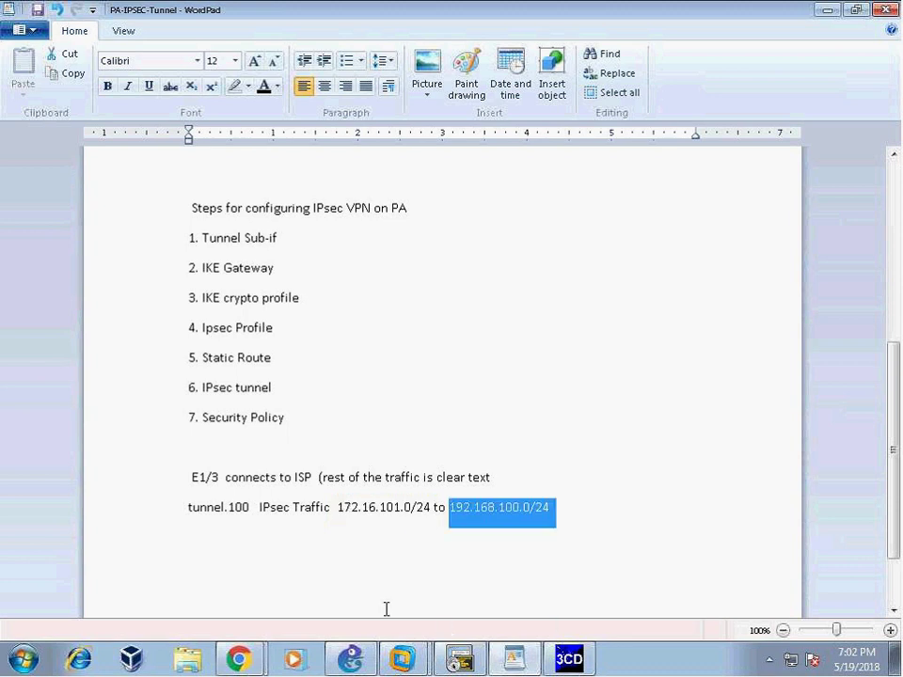
left_click(238, 658)
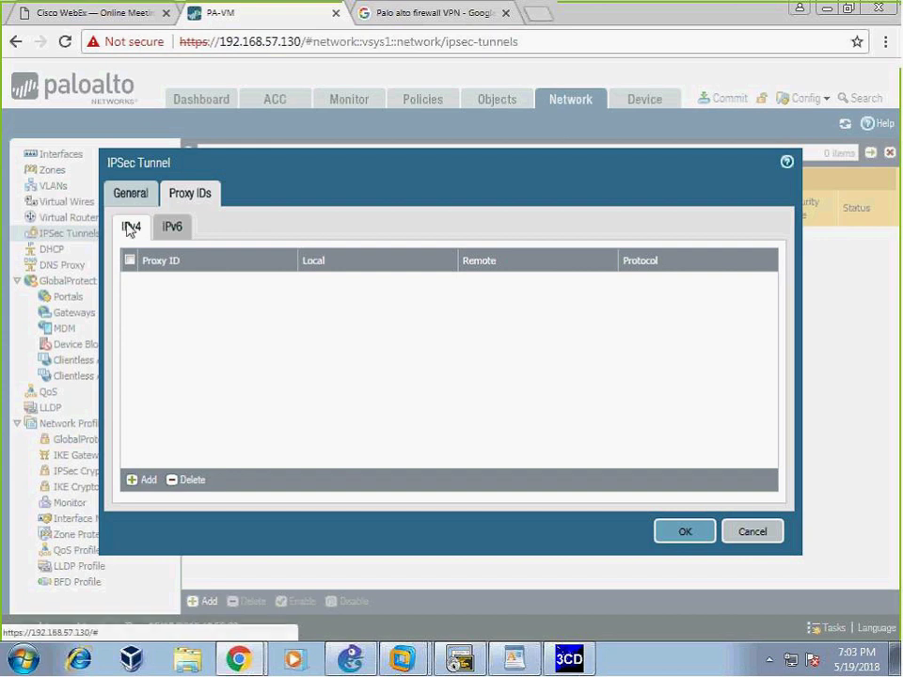
left_click(143, 480)
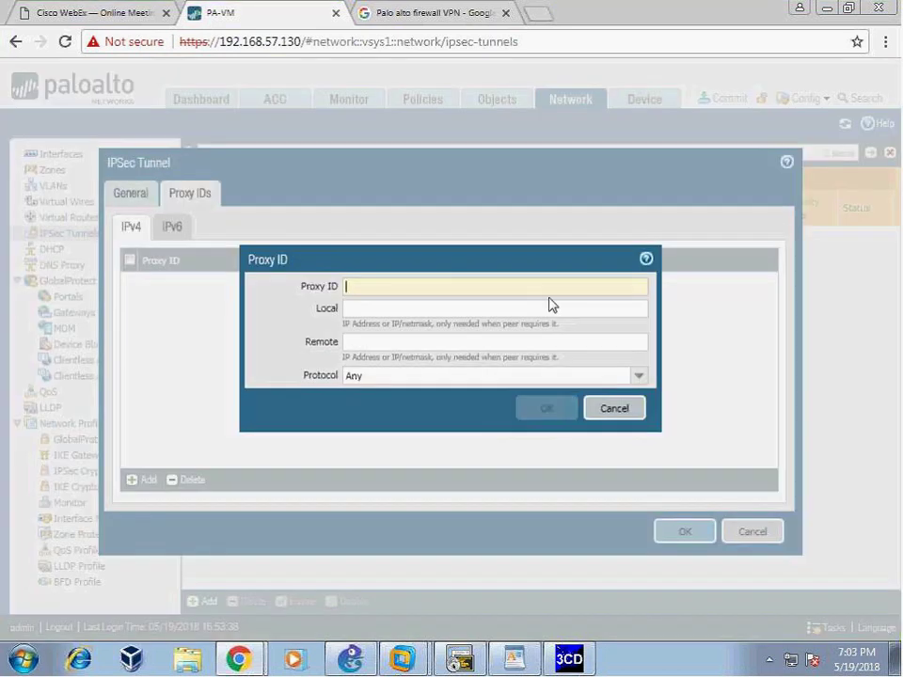
- Enter proxy ID VPN1 with local 172.16.101.0/24 and remote 192.168.100.0/24
type("VPN1")
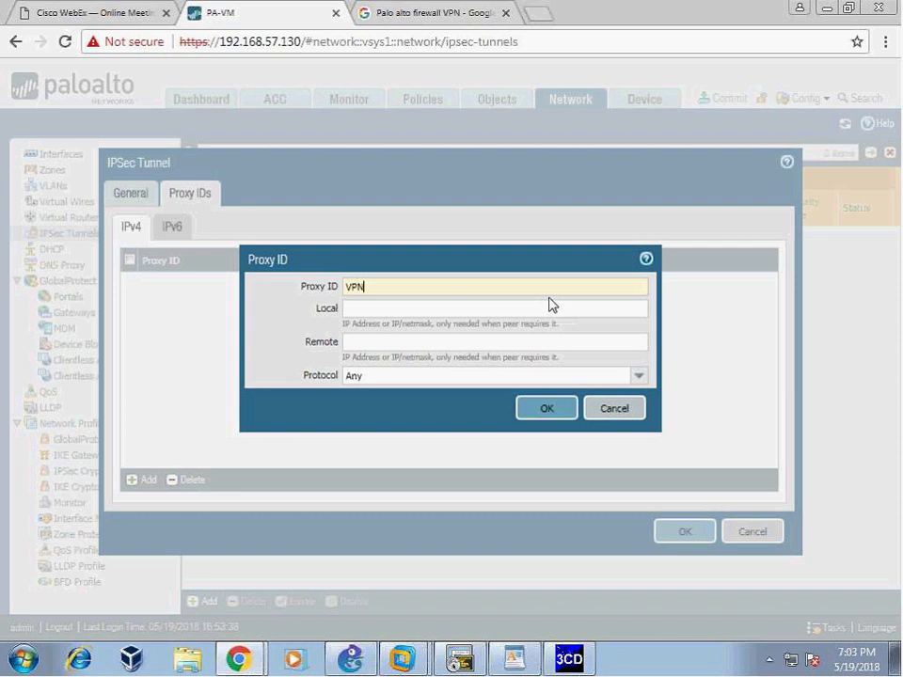
left_click(433, 310)
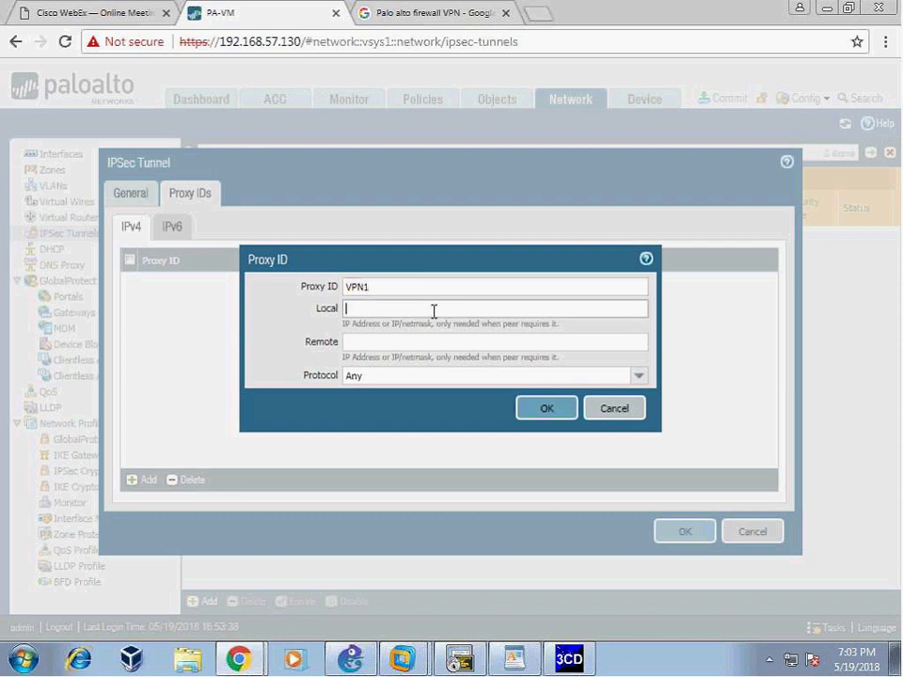
type("172.16")
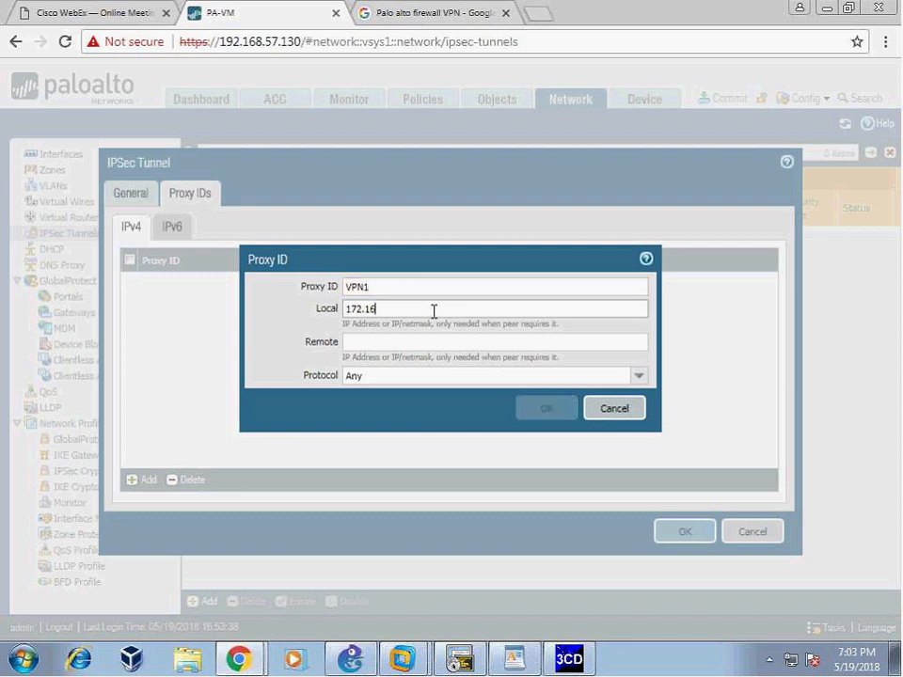
type(".101.")
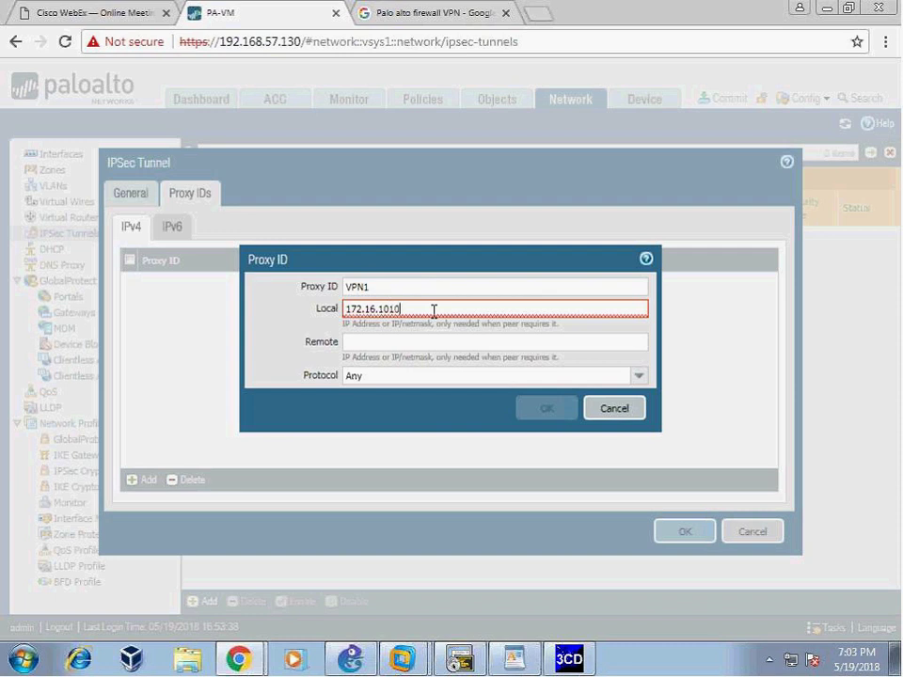
type("0/24")
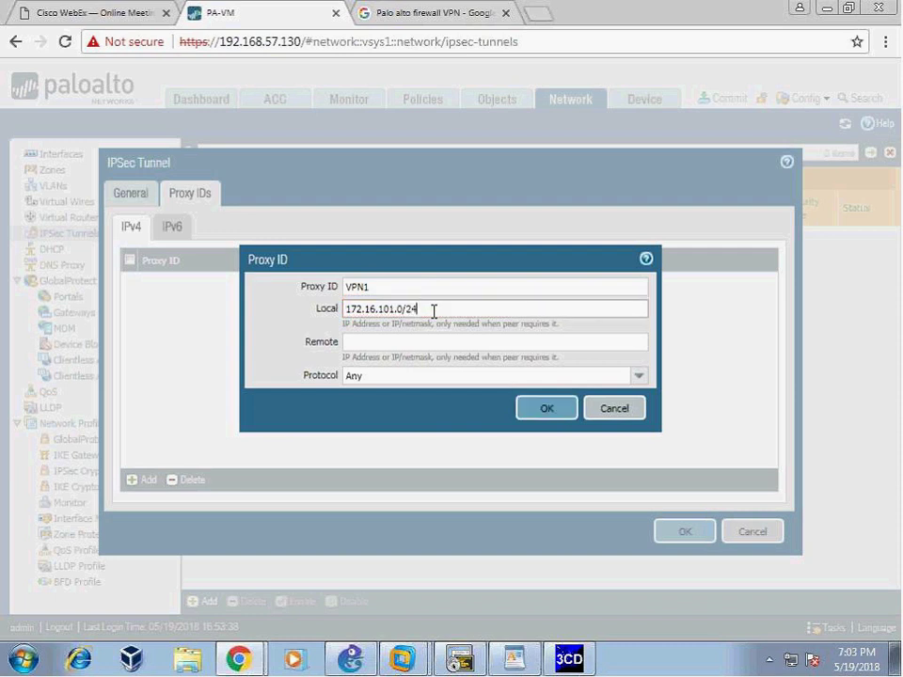
left_click(429, 348)
type("1")
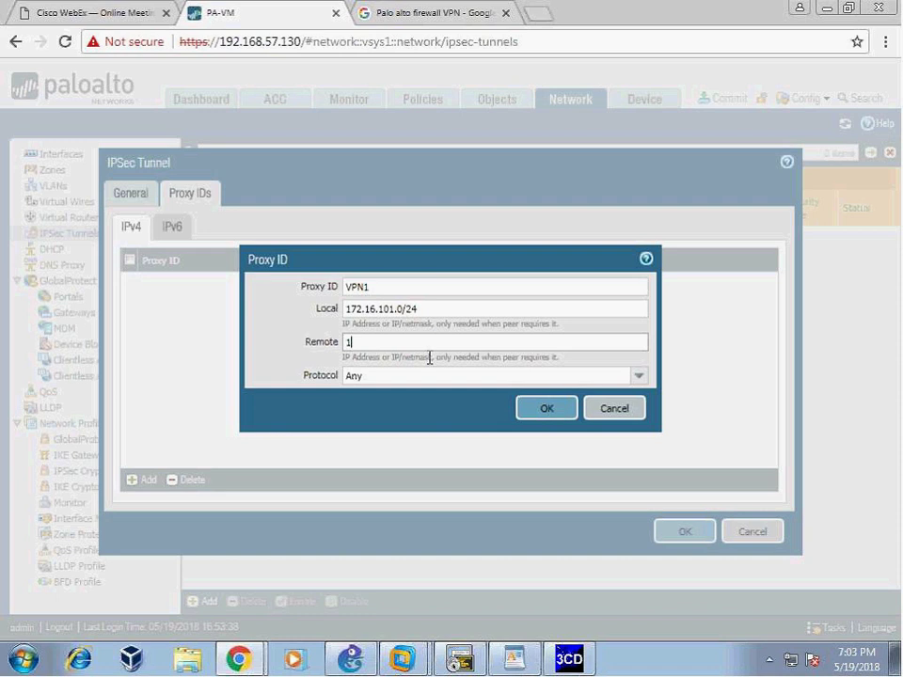
type("92.168.100.0/24")
left_click_drag(475, 262, 445, 246)
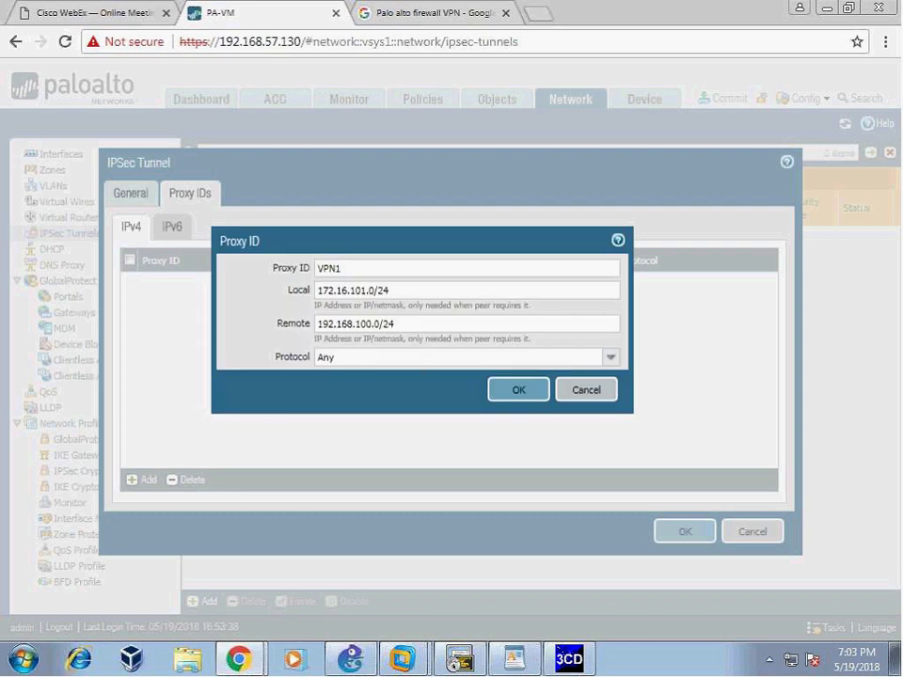
- Set the protocol to Any after trying TCP, and save proxy ID VPN1
left_click(610, 358)
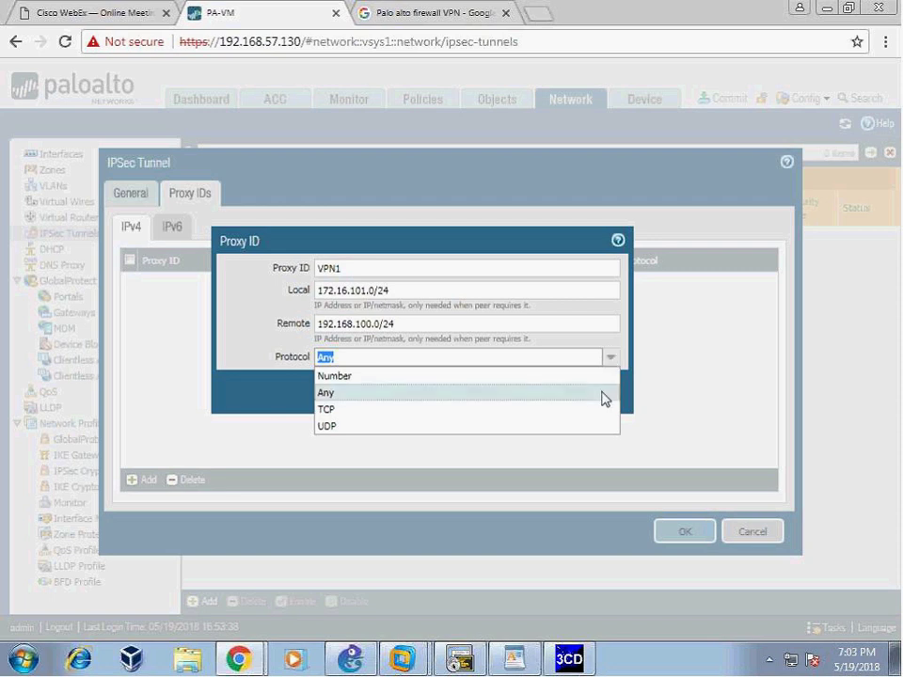
left_click(345, 408)
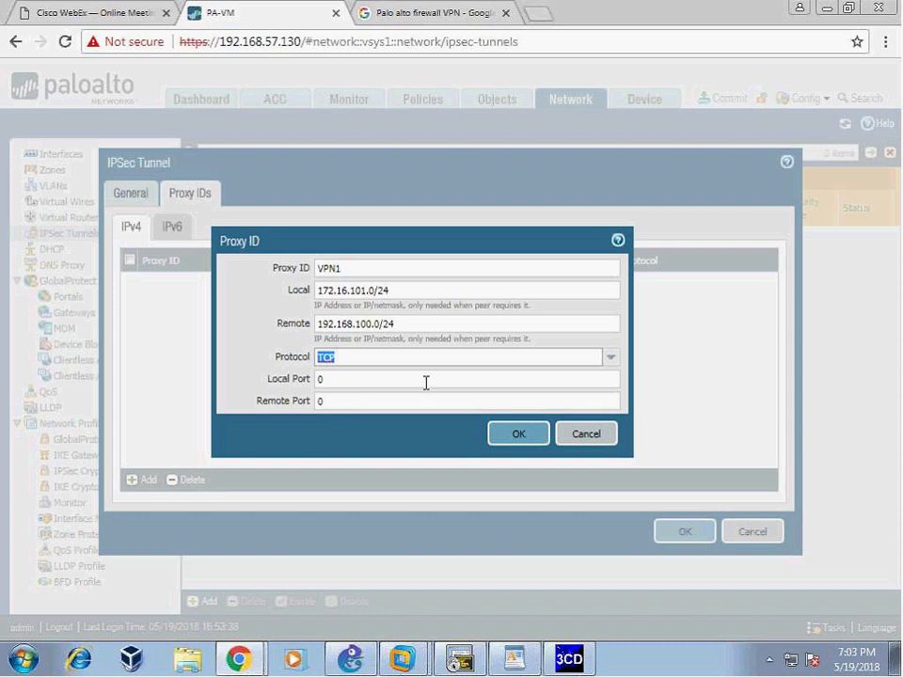
left_click(612, 359)
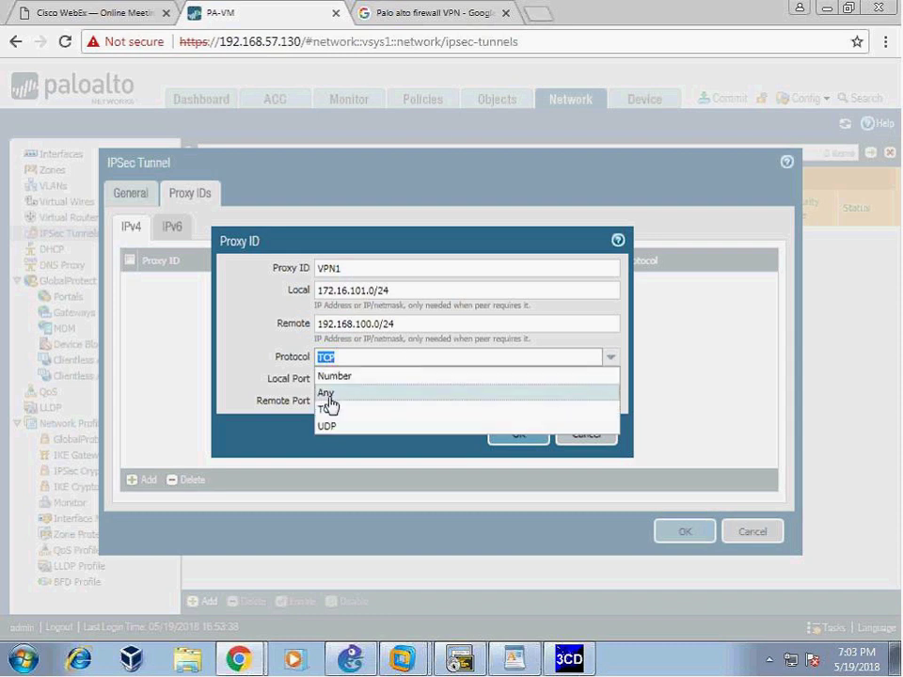
left_click(329, 393)
left_click_drag(394, 292, 238, 280)
left_click_drag(411, 319, 315, 323)
left_click(379, 395)
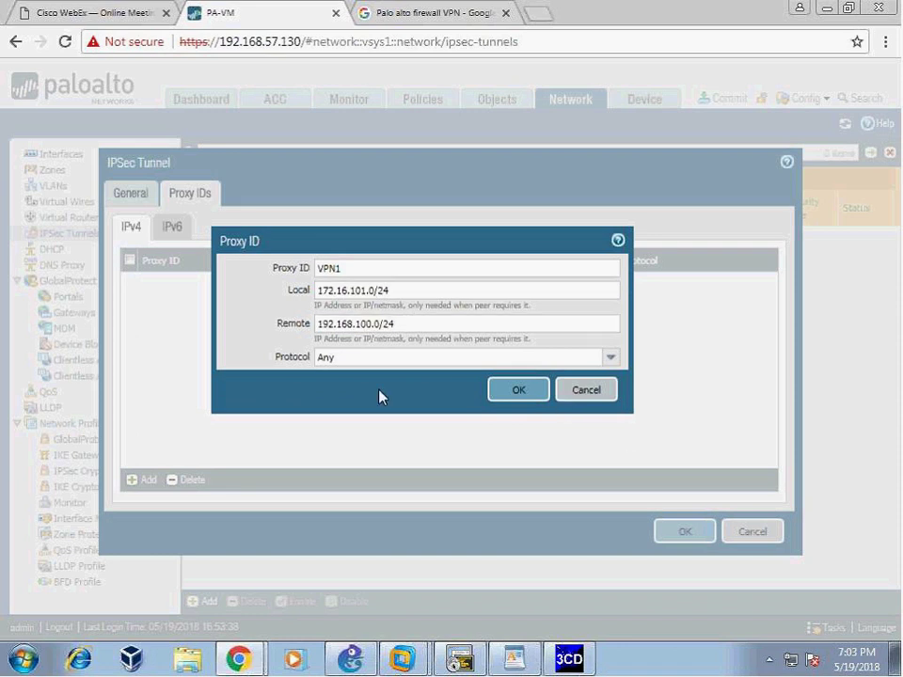
left_click(517, 393)
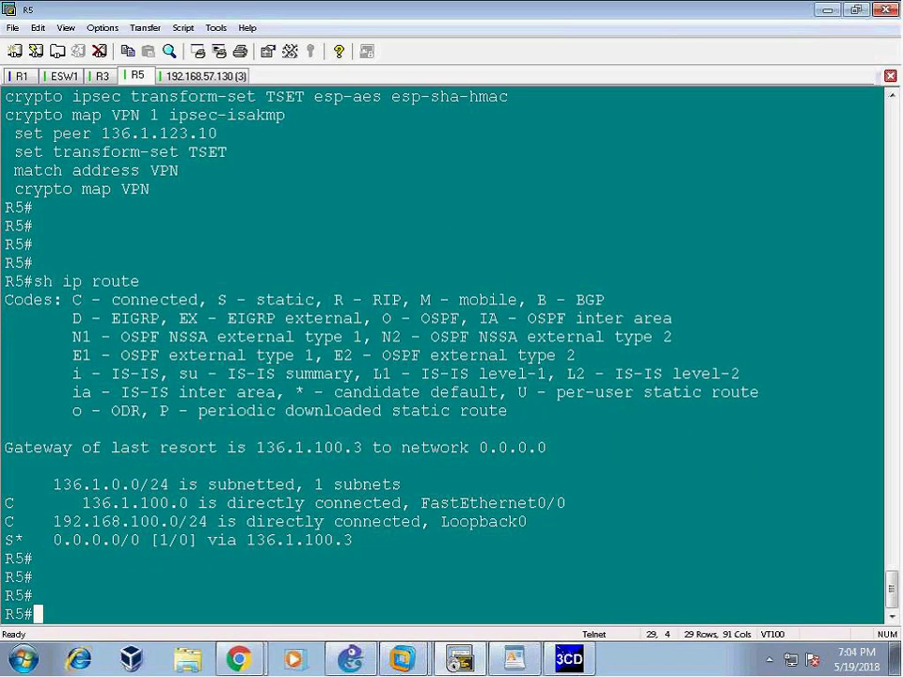
- Run 'show access-lists' on R5
type("sh ip acce")
key("Tab")
key("Return")
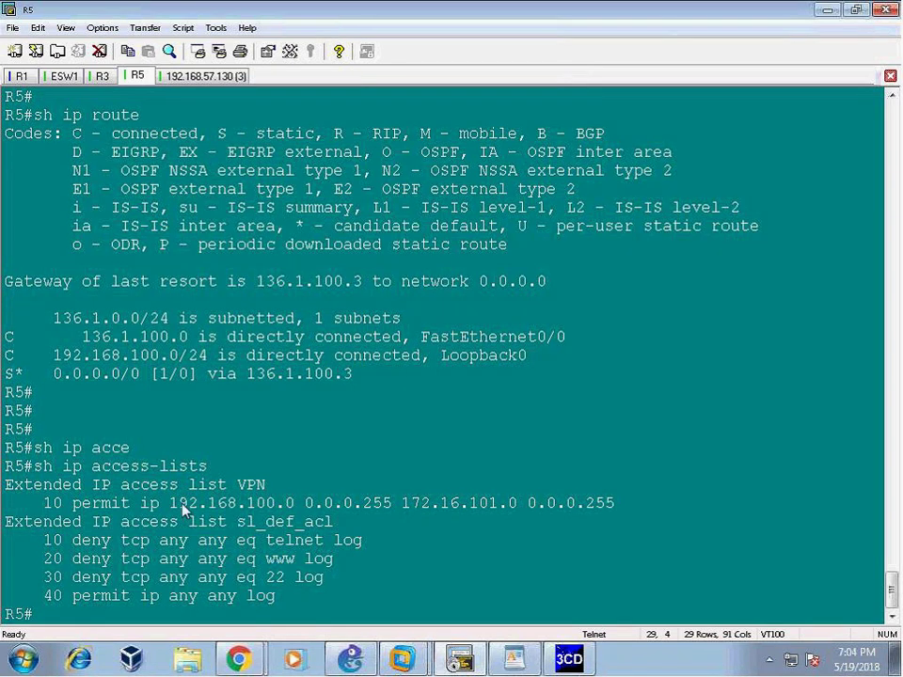
- Highlight the VPN ACL permitting 192.168.100.0/24 to 172.16.101.0/24, then return to the firewall
left_click_drag(170, 503, 621, 506)
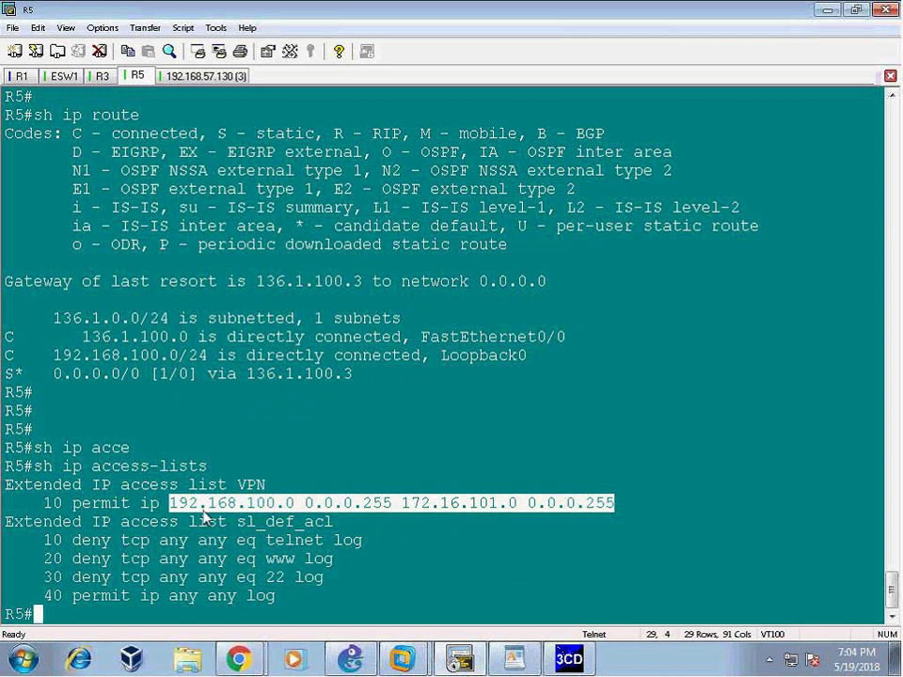
left_click_drag(402, 503, 606, 522)
left_click(438, 590)
left_click_drag(45, 503, 395, 522)
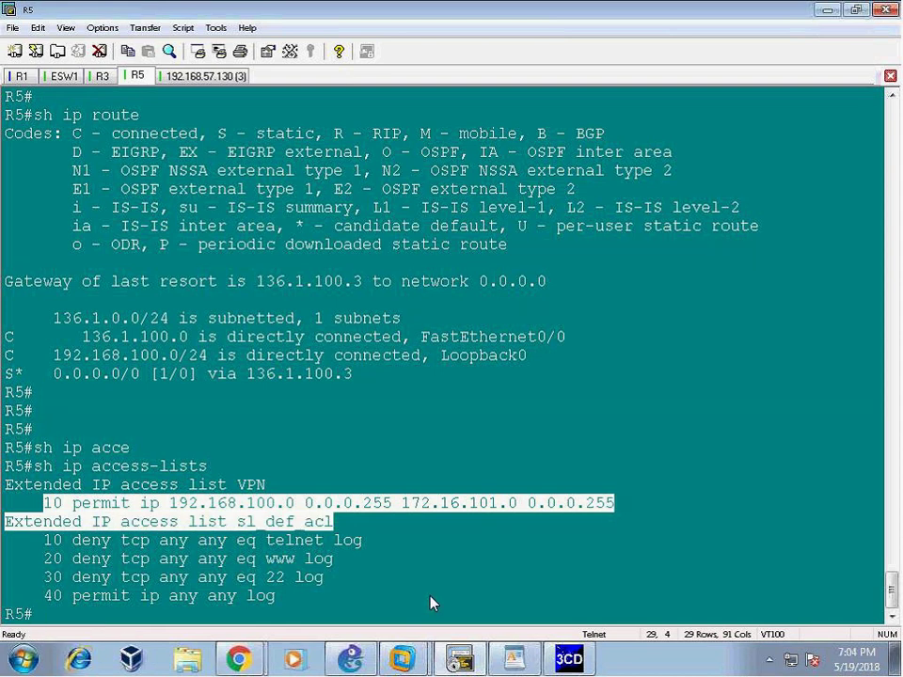
left_click(252, 542)
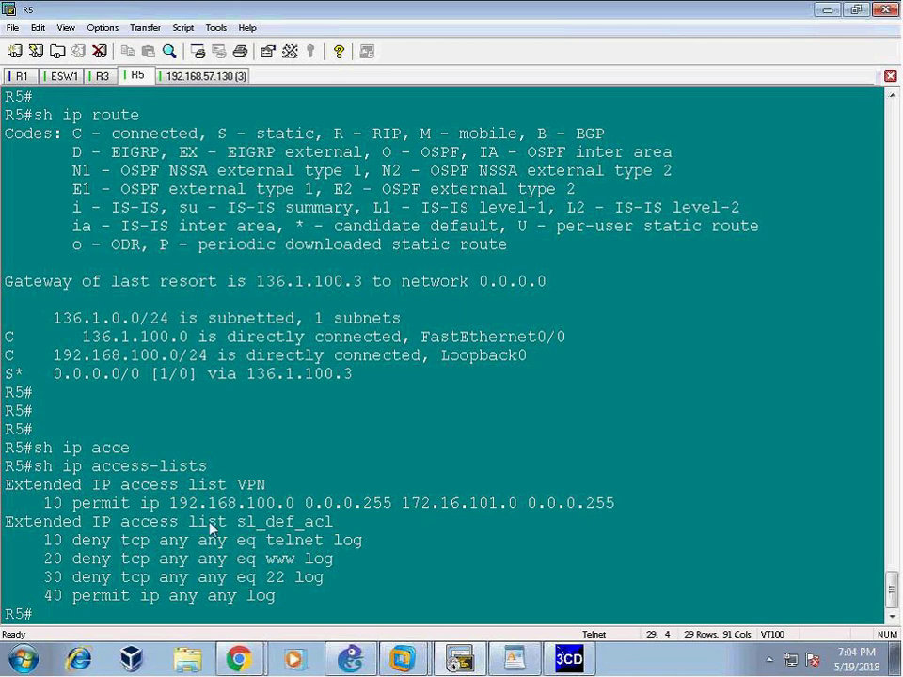
mouse_move(238, 659)
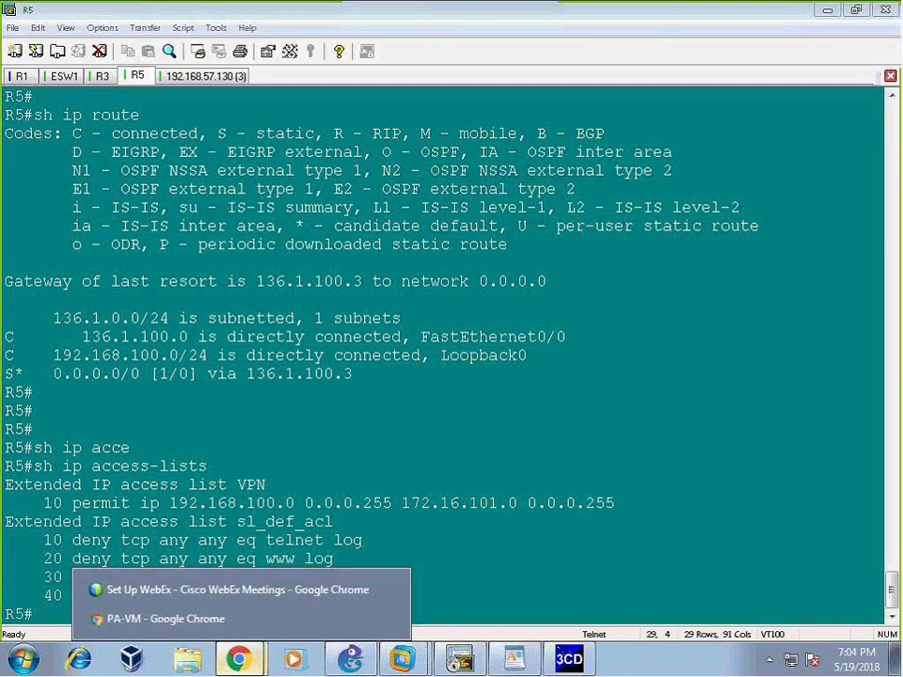
left_click(165, 618)
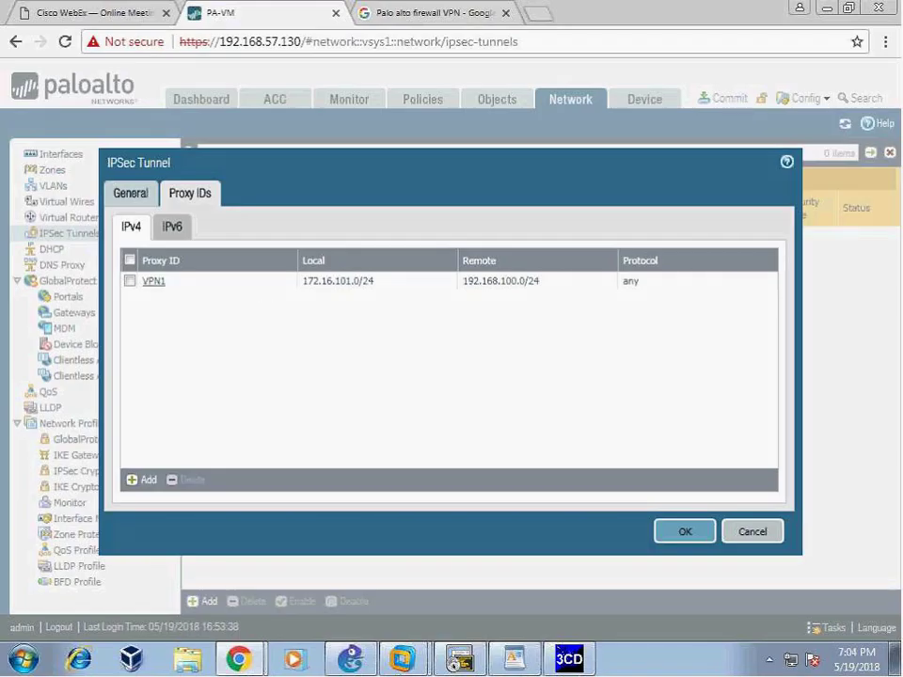
- Save the R5_VPN tunnel, check its IKE info (operation failed), then reopen R5_VPN for editing
left_click(685, 532)
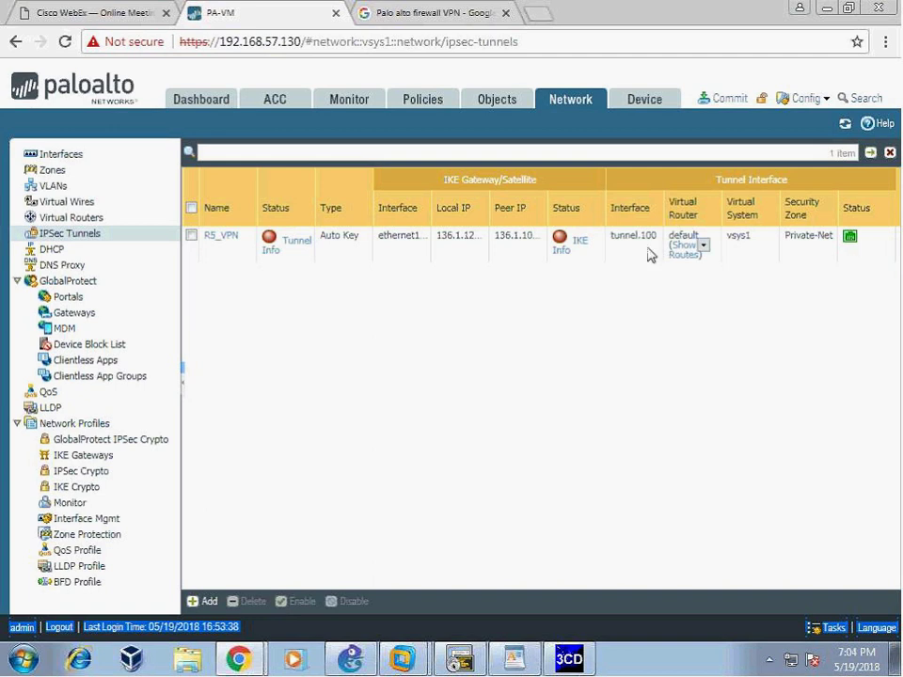
left_click(567, 241)
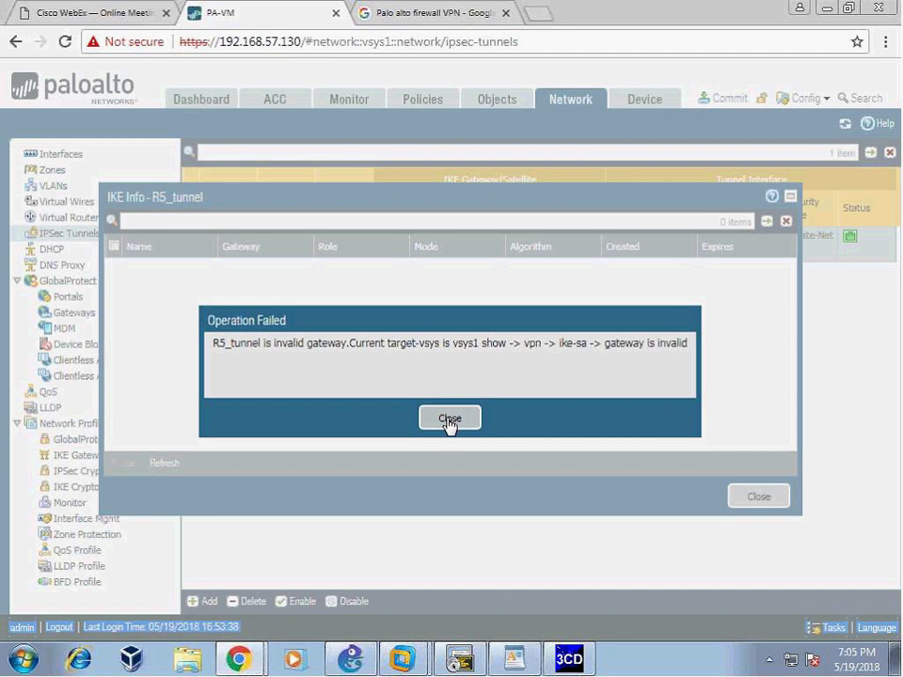
left_click(449, 419)
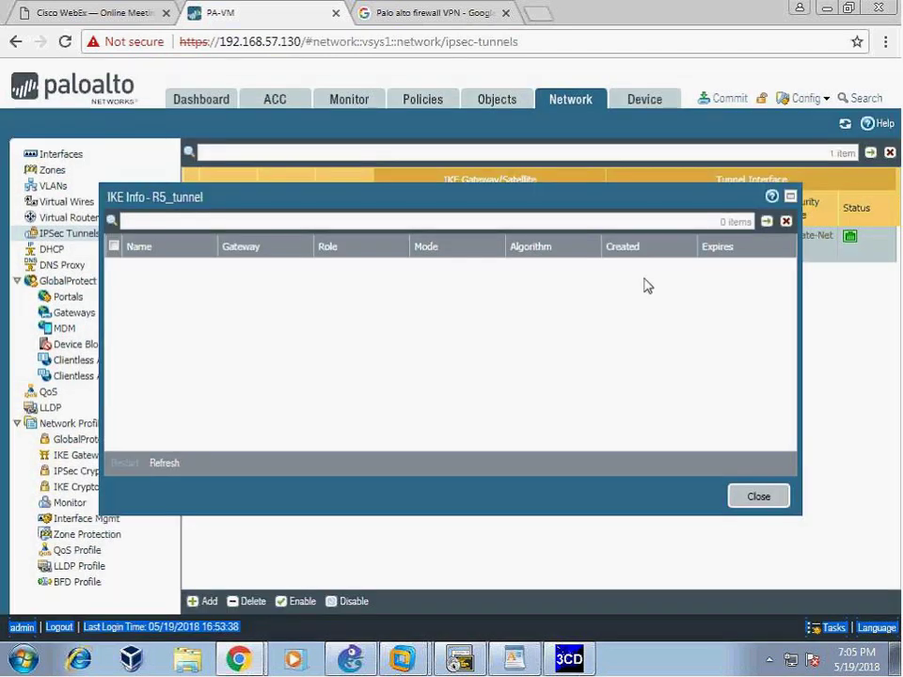
left_click(759, 496)
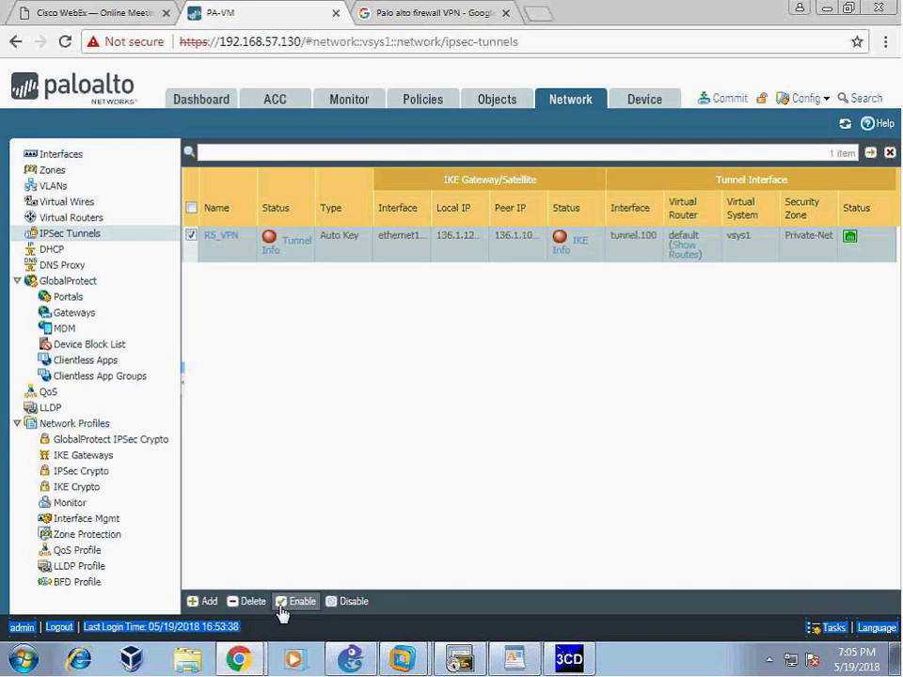
left_click(221, 235)
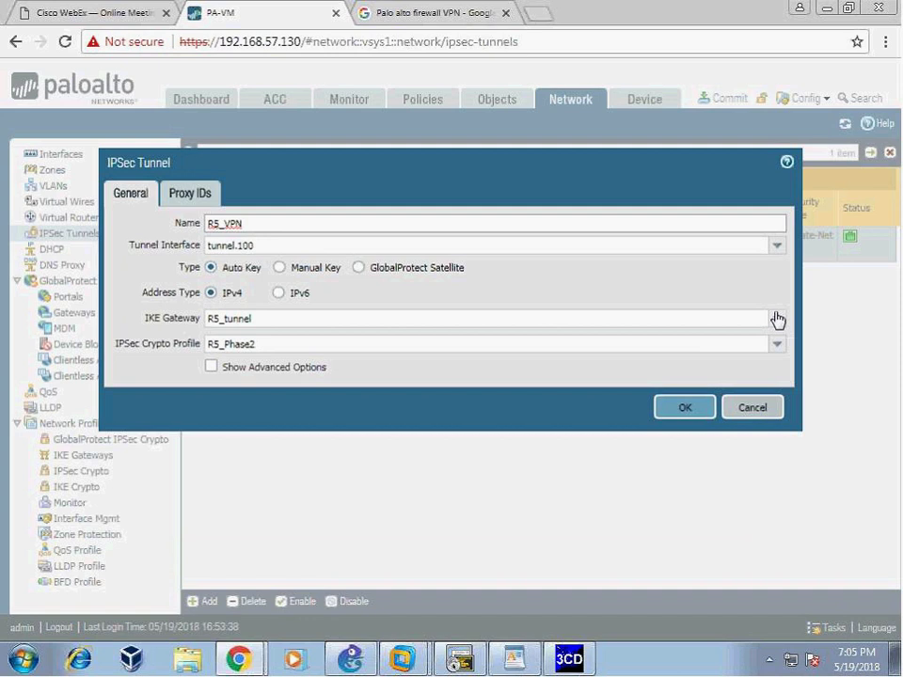
- Keep R5_tunnel as the IKE gateway and review the tunnel's Proxy IDs
left_click(777, 319)
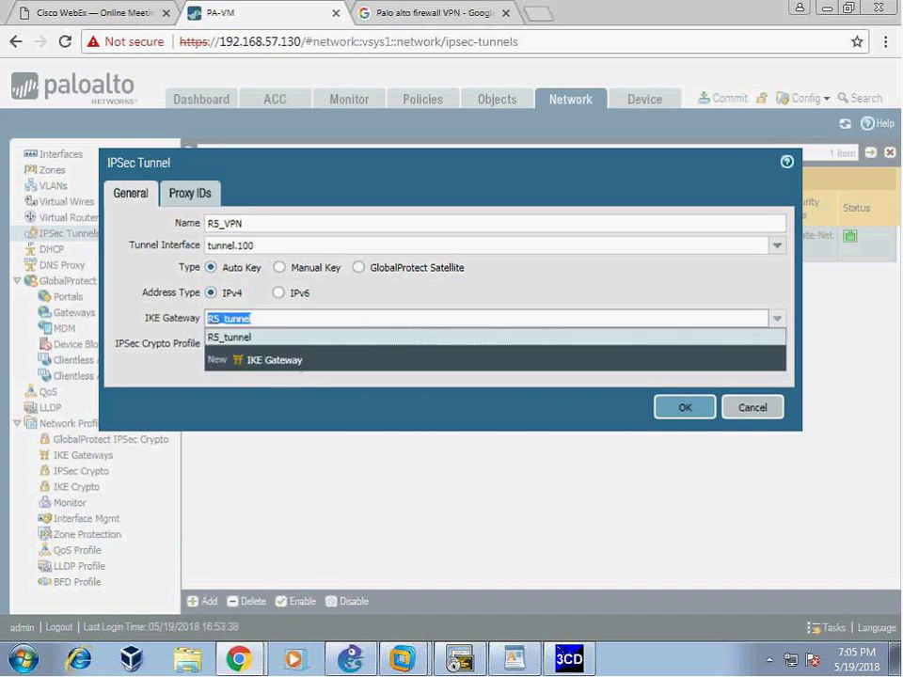
left_click(398, 336)
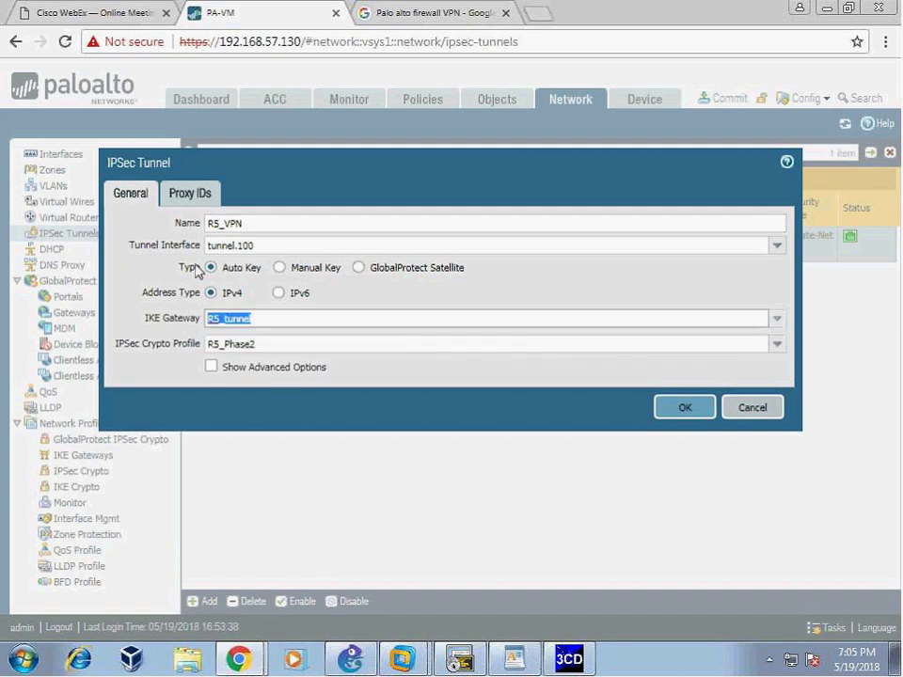
left_click(164, 194)
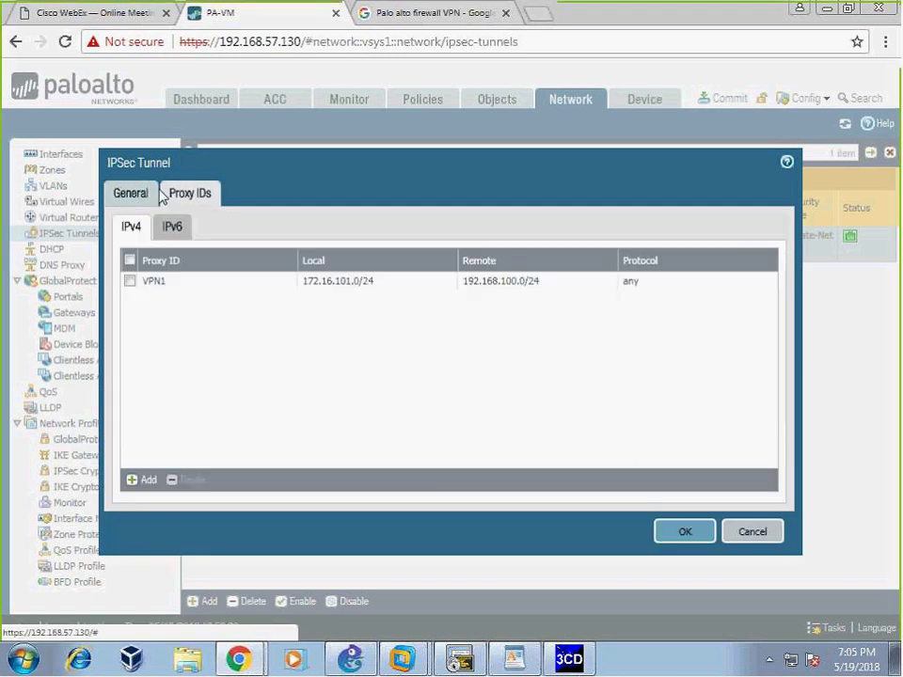
left_click(137, 194)
- Save the R5_VPN tunnel settings and commit the pending configuration changes
left_click(681, 408)
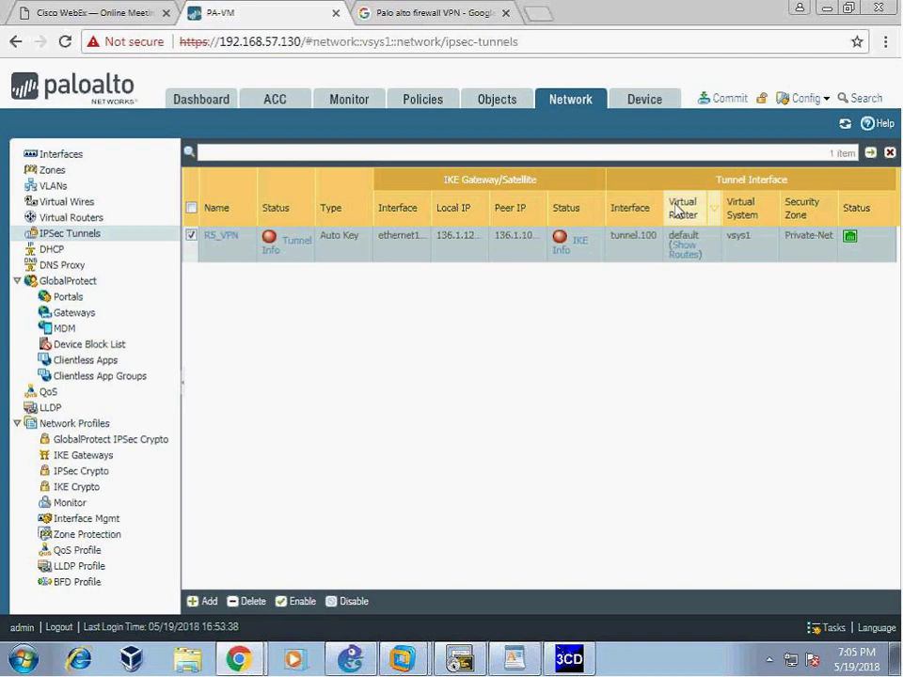
left_click(724, 98)
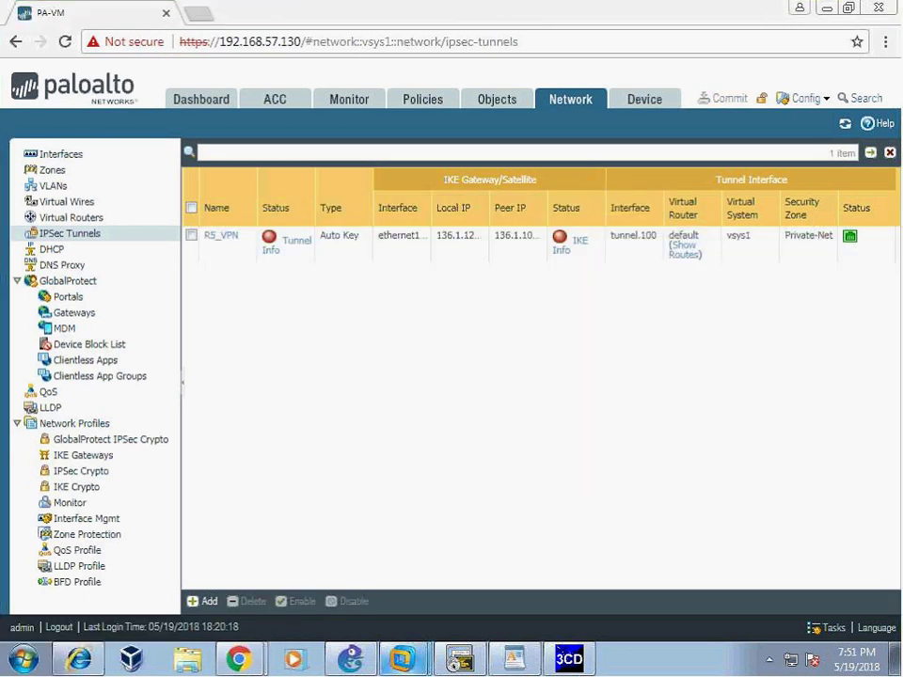
left_click(513, 659)
- Highlight step '7. Security Policy' in the WordPad notes, then bring GNS3 forward
left_click(288, 416)
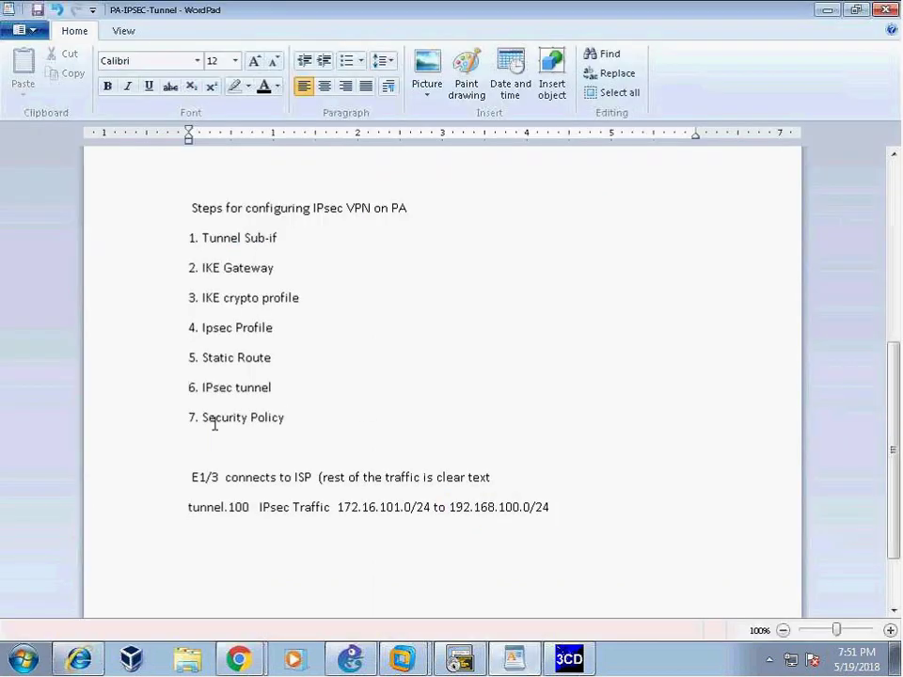
left_click_drag(189, 418, 337, 427)
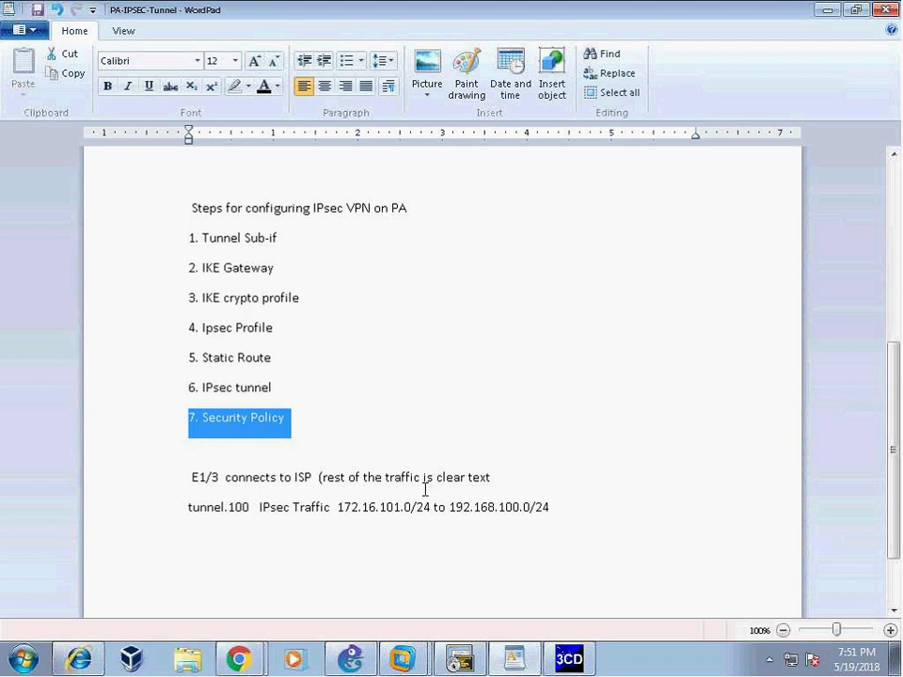
key("alt+Tab")
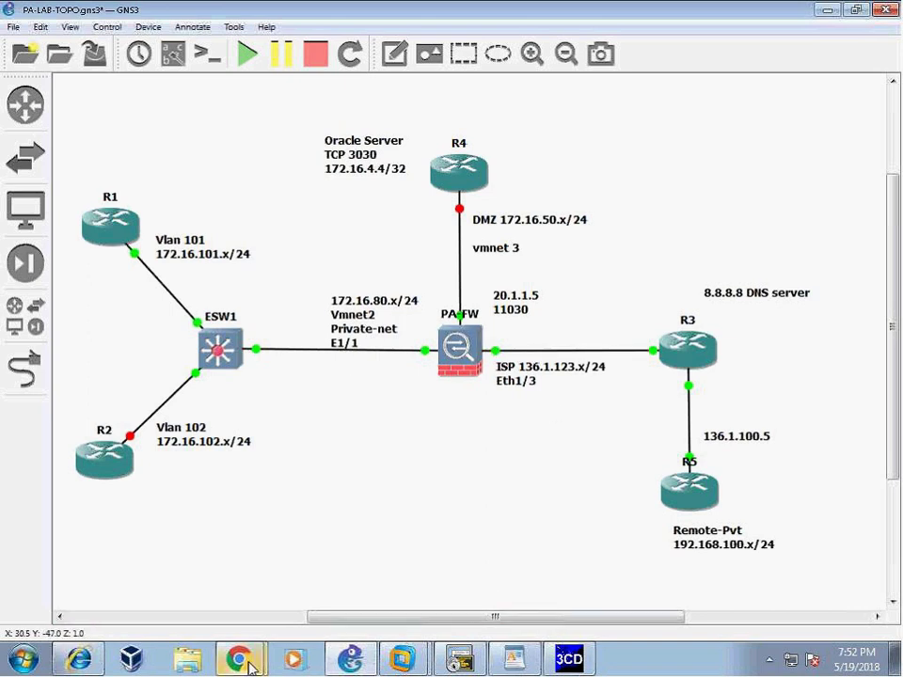
- Return from the GNS3 topology to the PA-VM Chrome window showing the Zones list
mouse_move(243, 661)
left_click(141, 617)
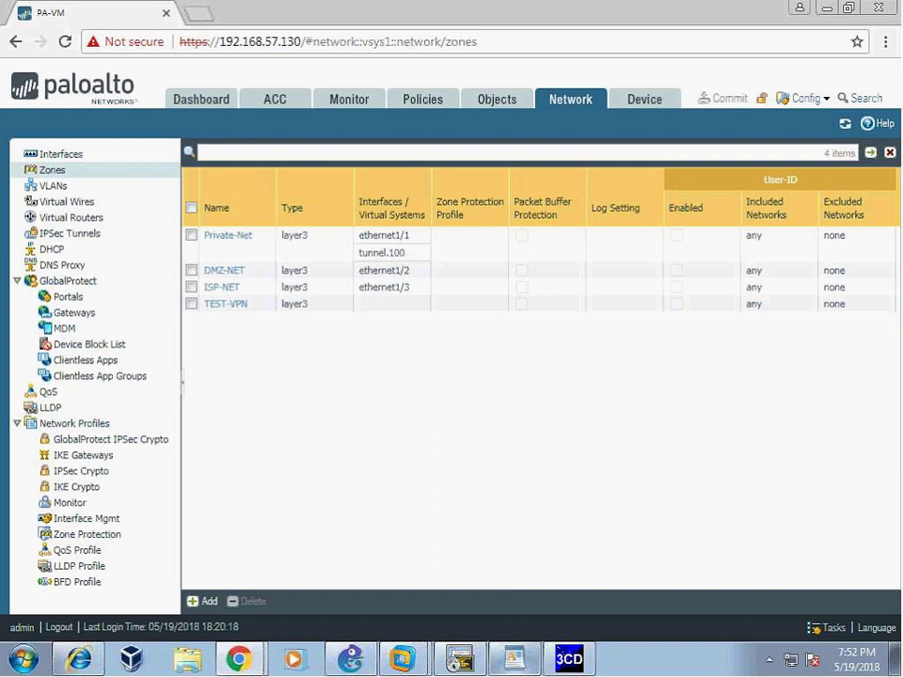
- In the WordPad notes, select local subnet 172.16.101.0/24 and remote subnet 192.168.100.0/24
key("alt+Tab")
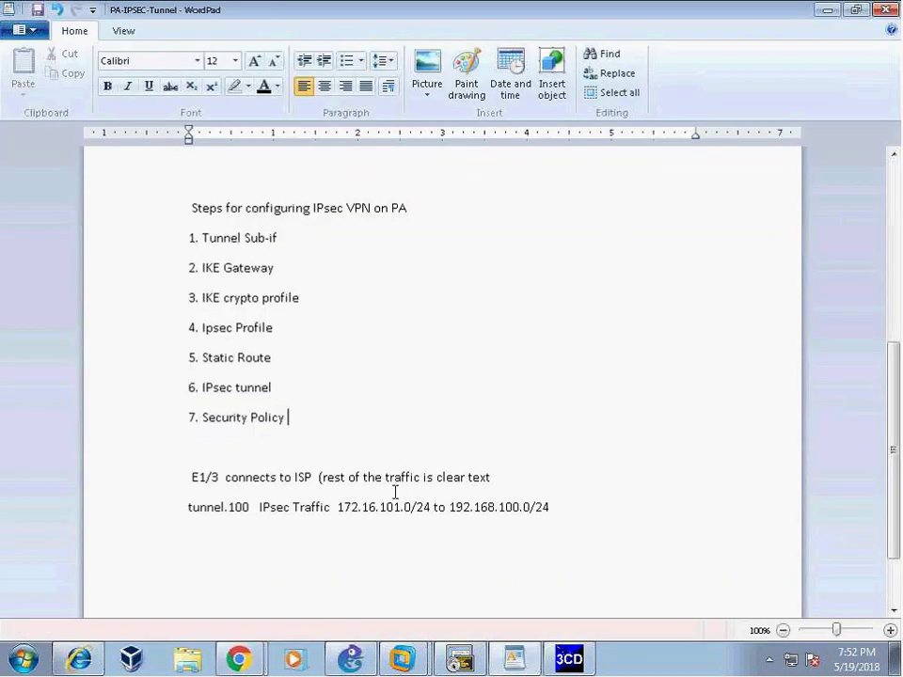
double_click(341, 512)
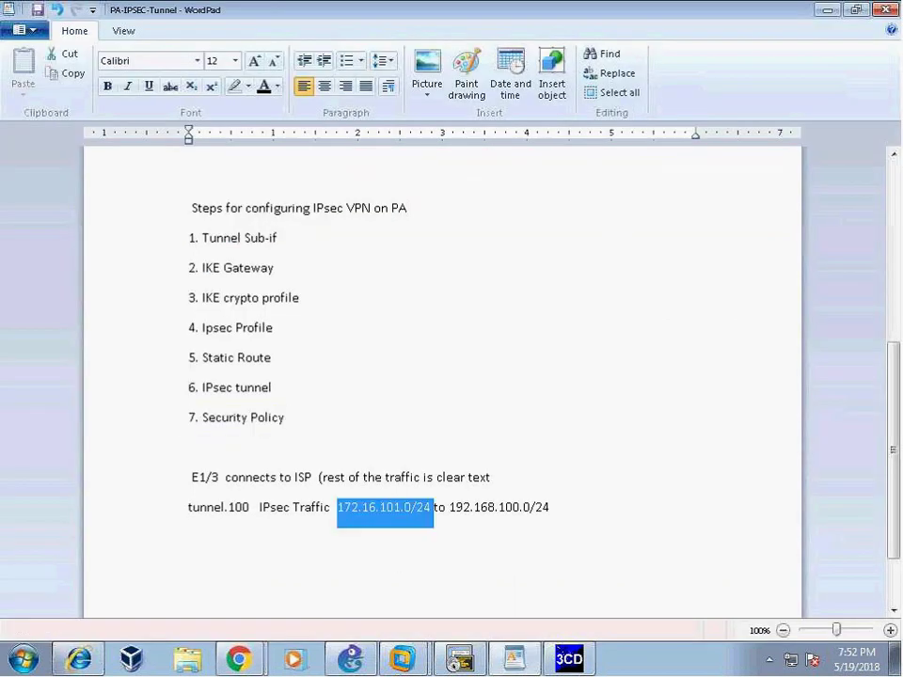
left_click(427, 579)
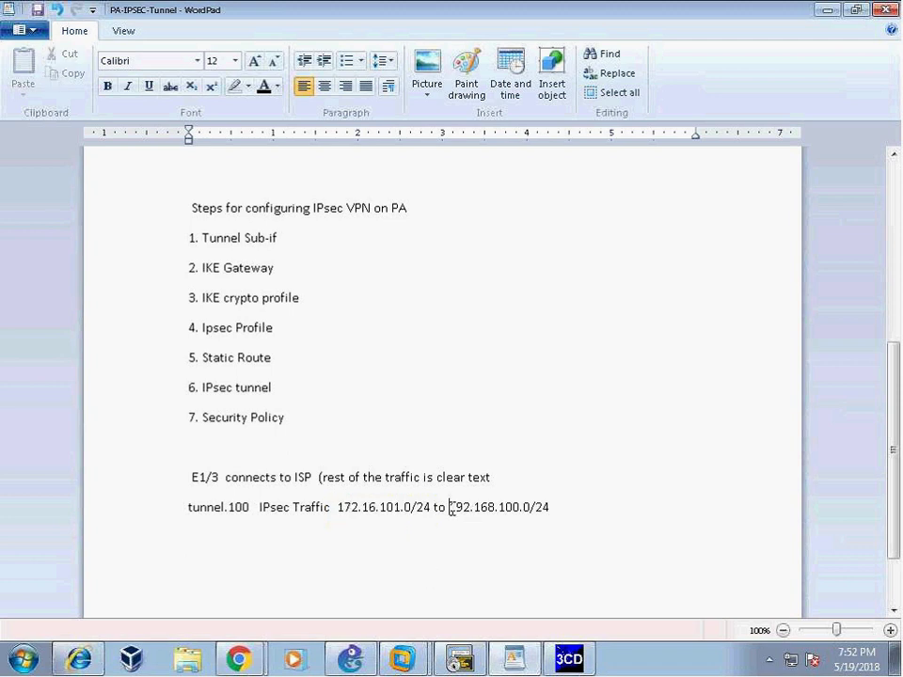
left_click_drag(449, 508, 575, 511)
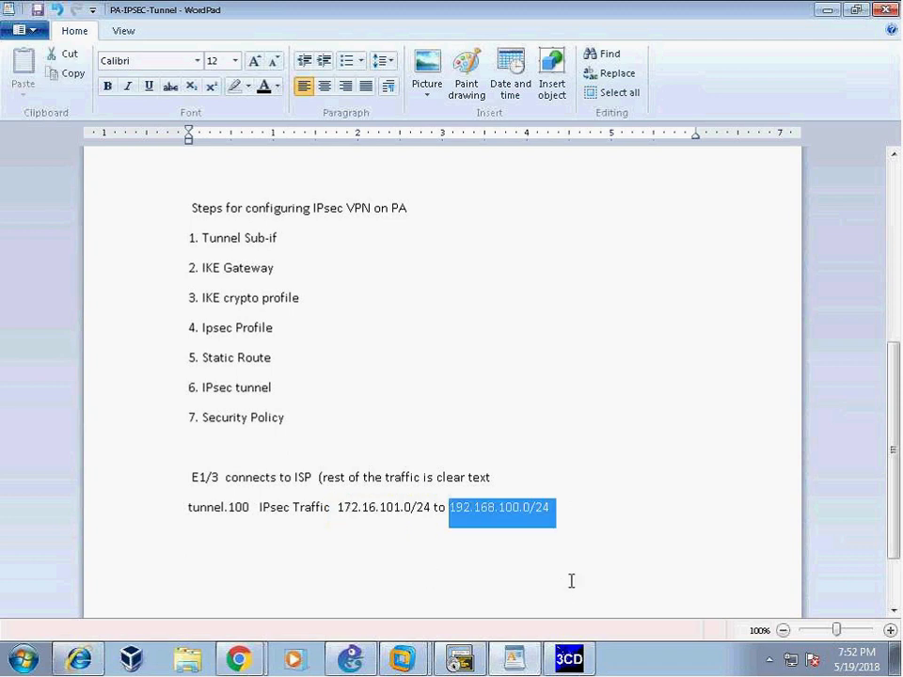
- Return to the PA-VM browser window and open Objects > Addresses
left_click(240, 659)
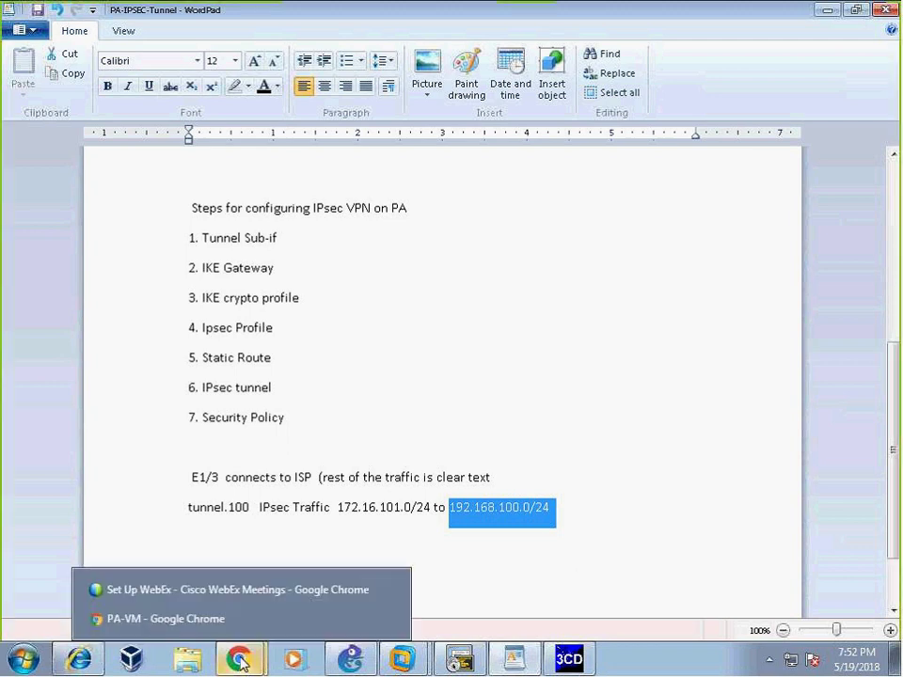
left_click(188, 618)
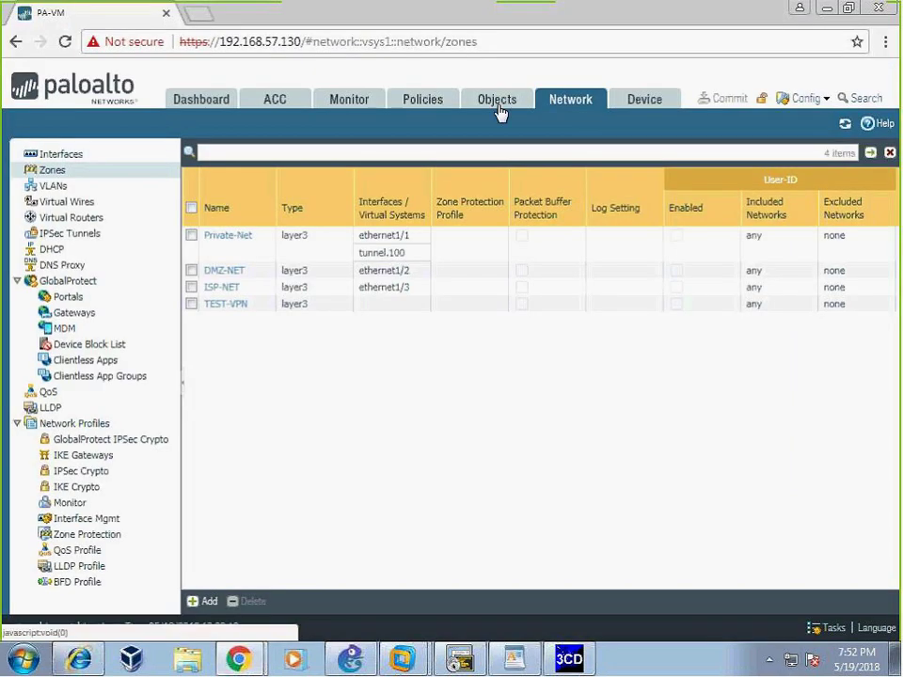
left_click(499, 102)
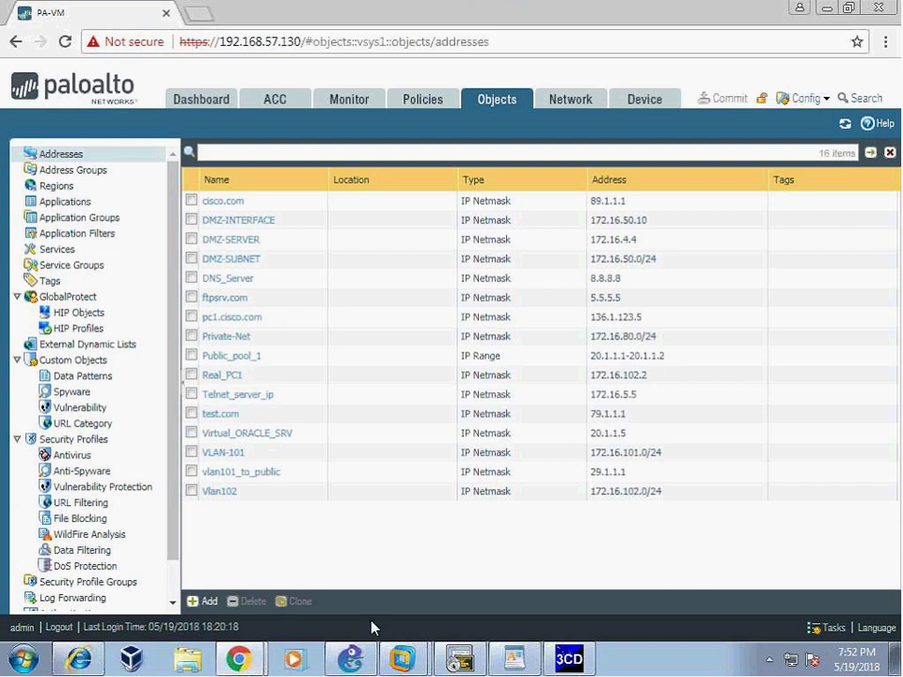
- Back in WordPad, reselect the remote subnet 192.168.100.0/24
left_click(514, 658)
left_click(428, 549)
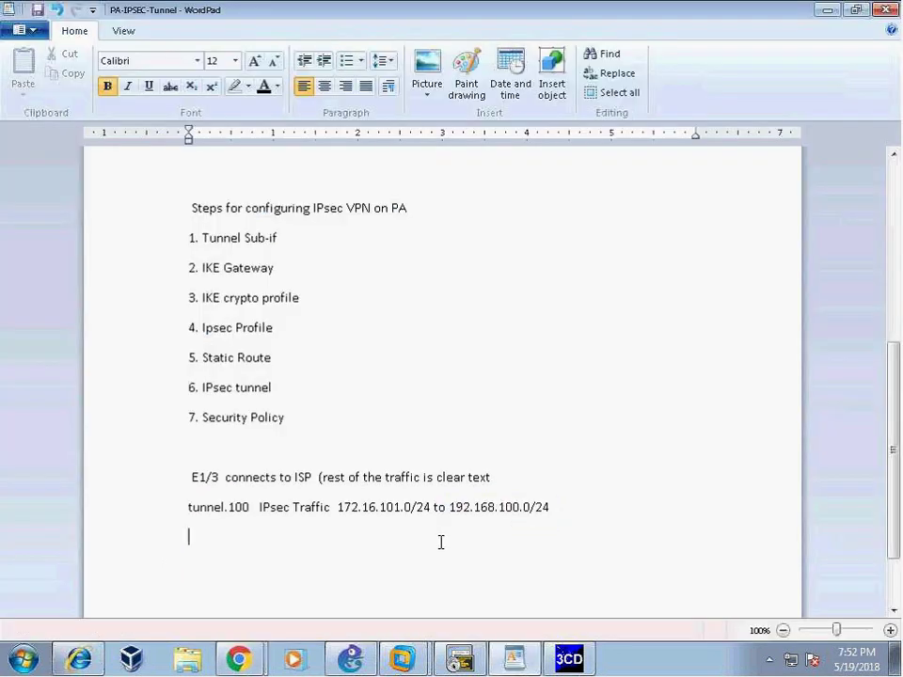
left_click_drag(446, 506, 568, 522)
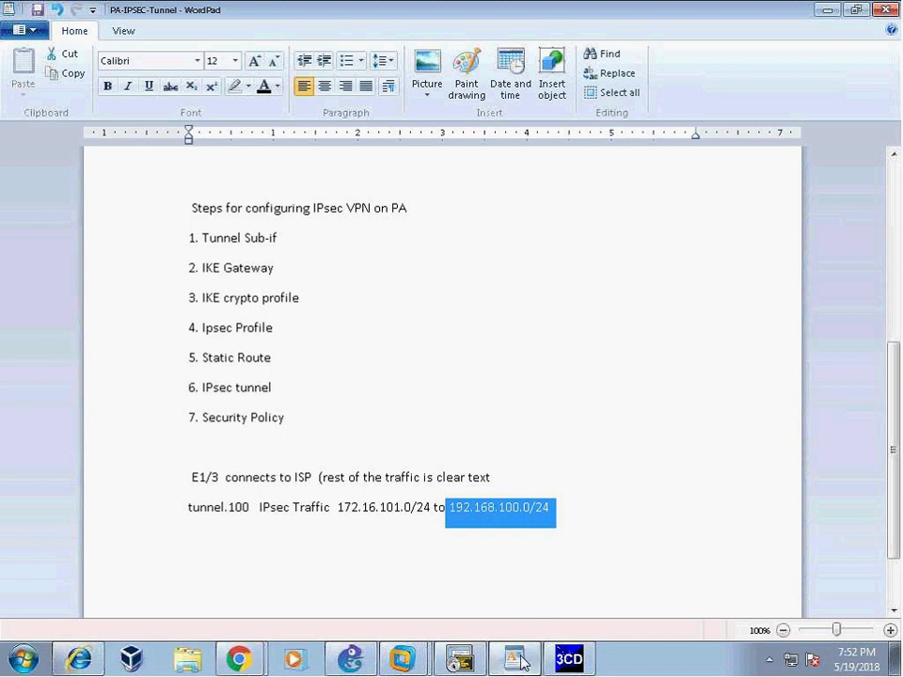
- Add address object Remote-Pvt-Network with IP Netmask 192.168.100.0/24
mouse_move(514, 658)
left_click(185, 621)
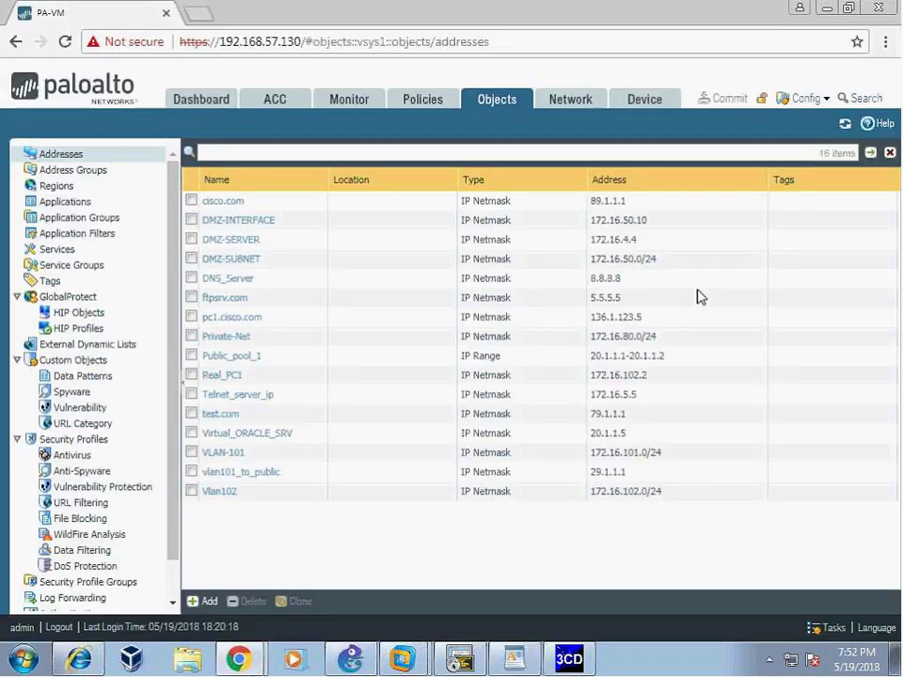
left_click(193, 603)
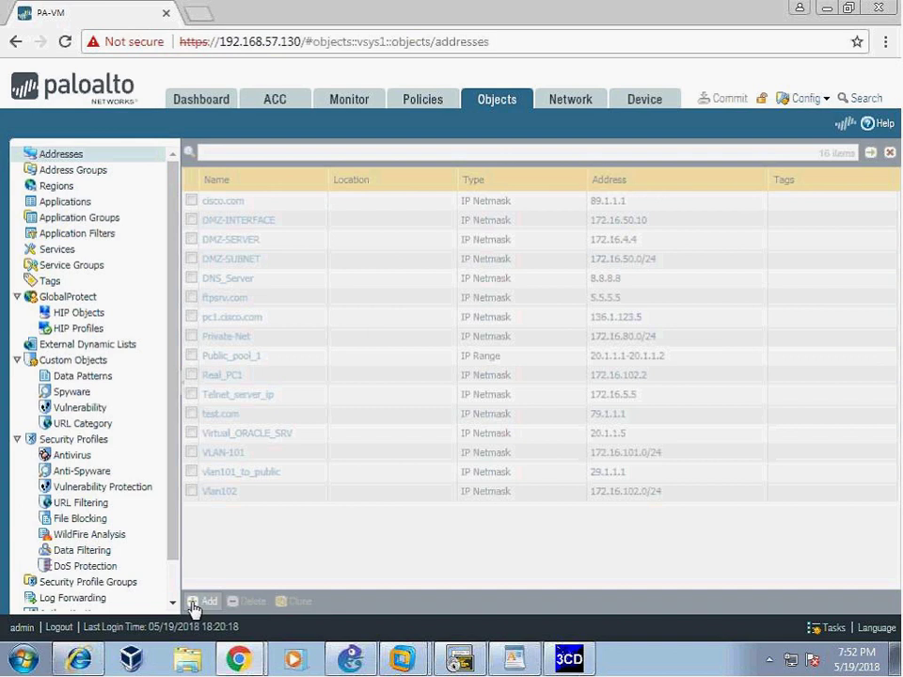
type("Remote-Pvt-Network")
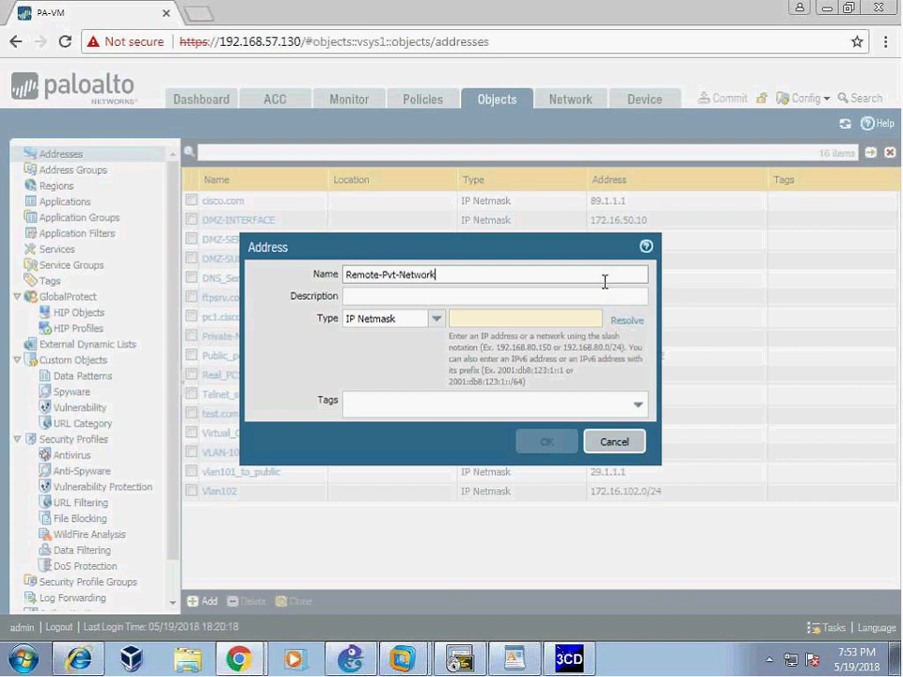
left_click(541, 317)
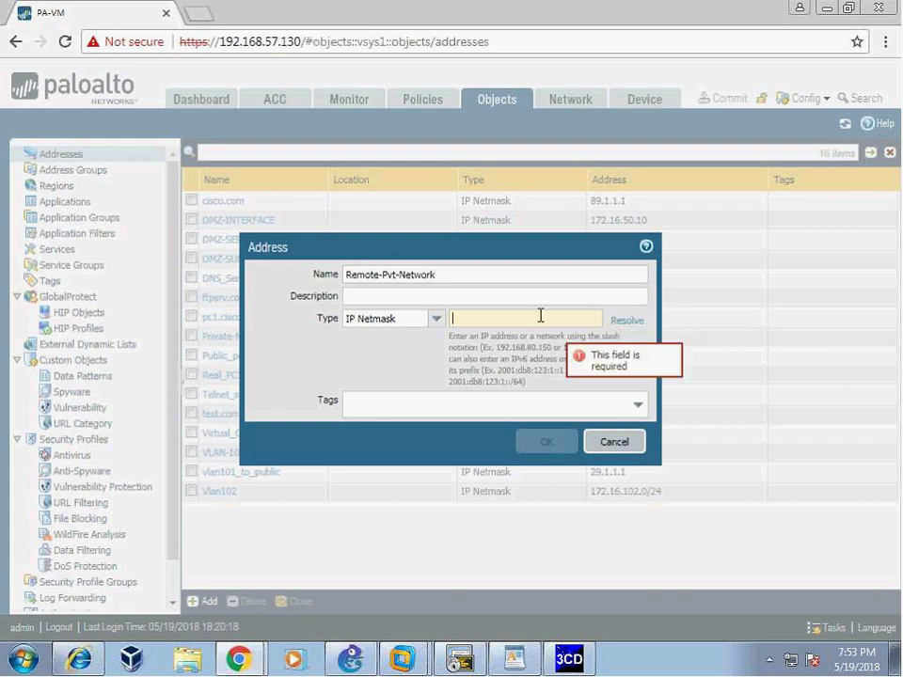
type("192.168.100")
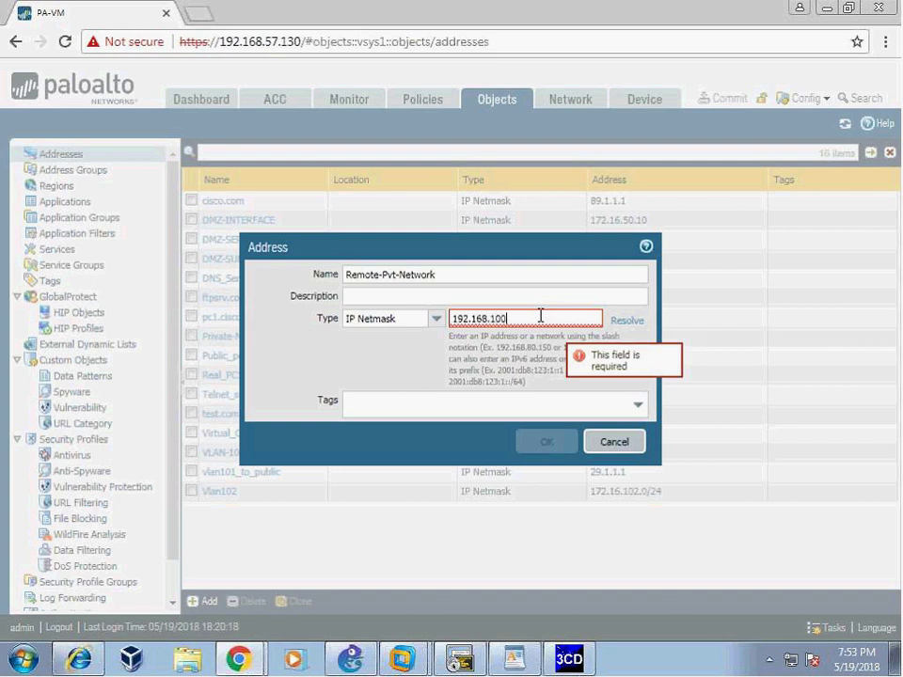
type(".0/24")
left_click(550, 444)
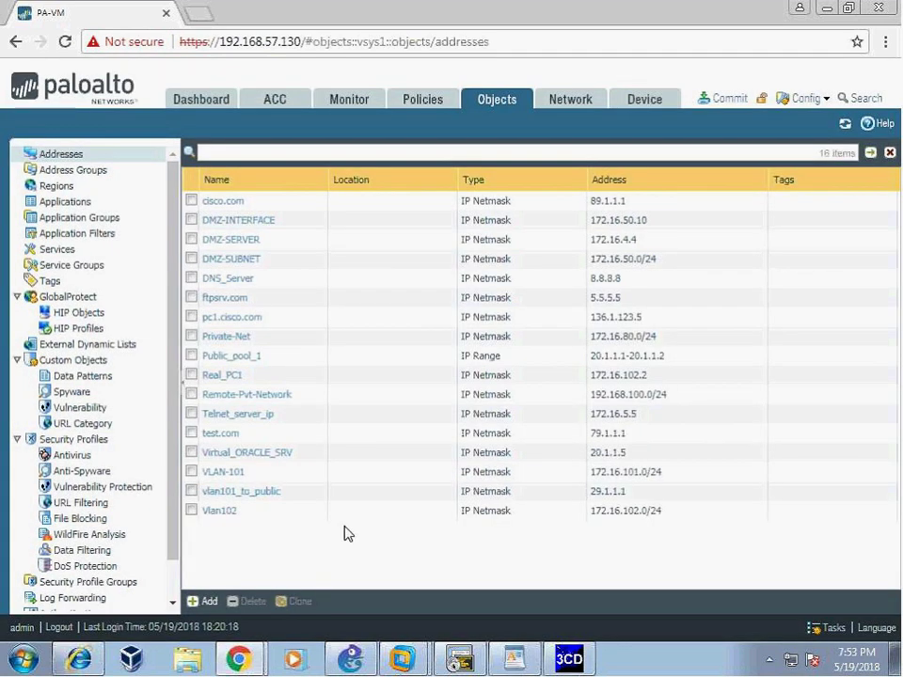
mouse_move(226, 480)
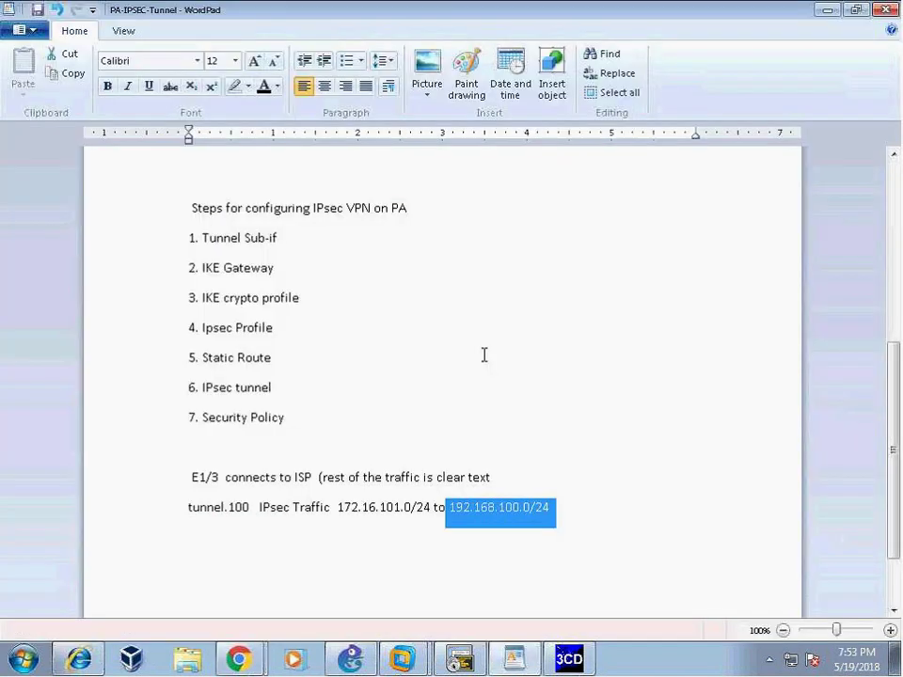
- Select the tunnel.100 subnet pair 172.16.101.0/24 to 192.168.100.0/24 in the WordPad notes
left_click(455, 528)
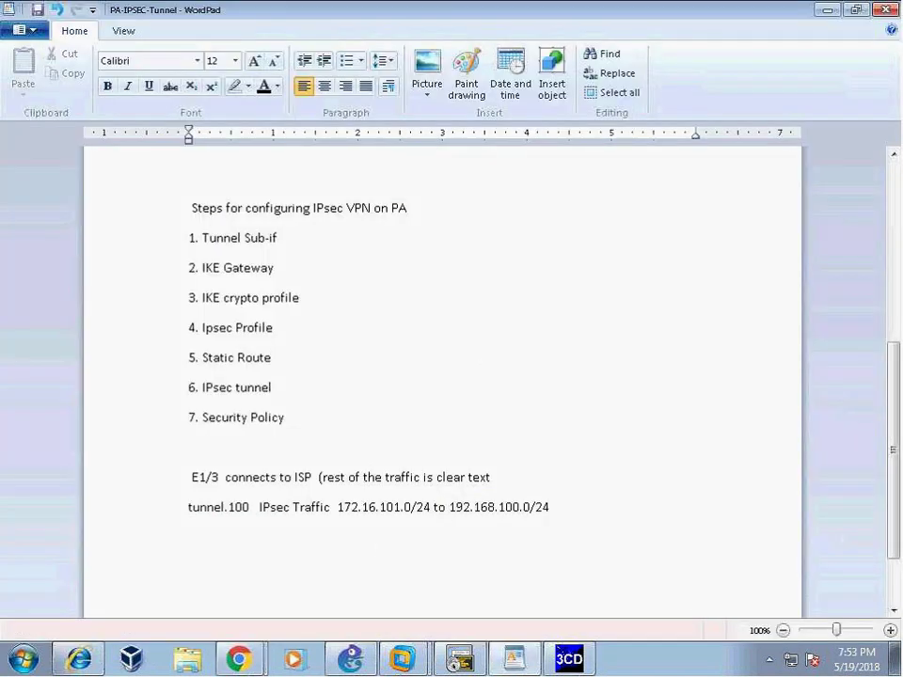
left_click_drag(348, 517, 525, 608)
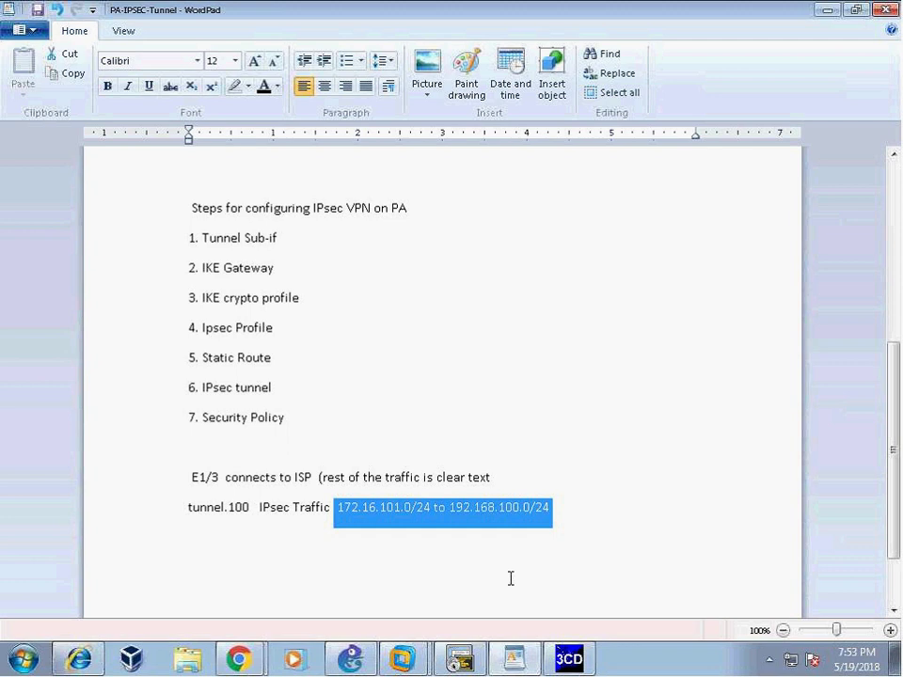
left_click(511, 579)
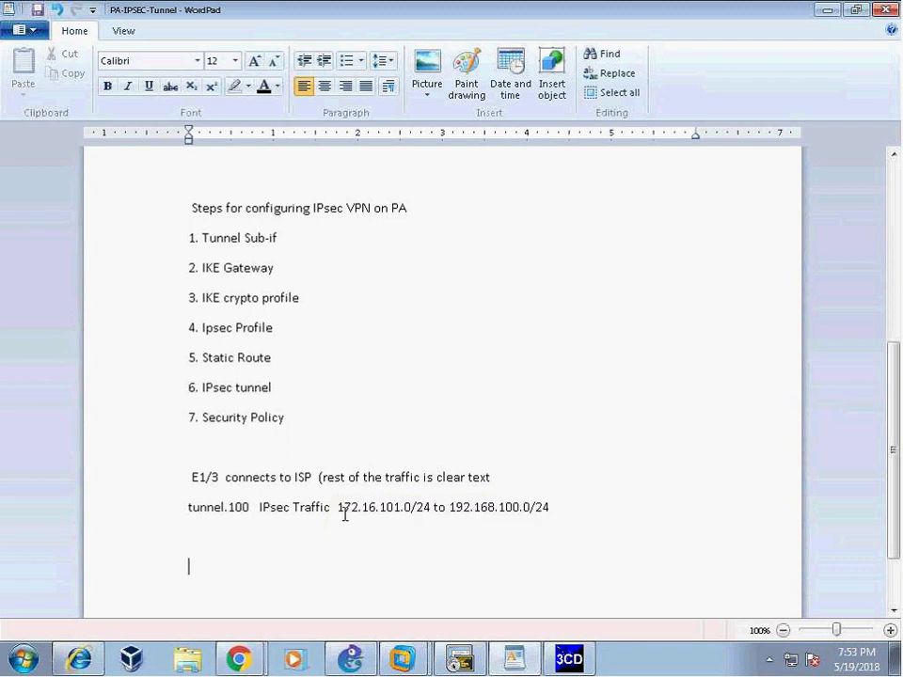
left_click_drag(338, 509, 551, 509)
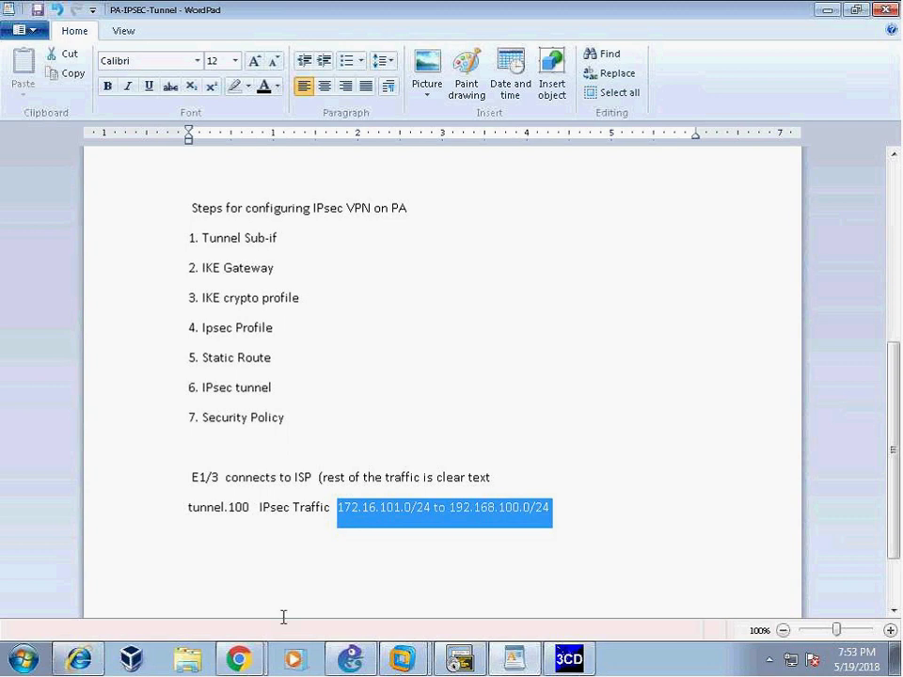
- Return to the PA-VM browser window and open the IPsec Tunnels page
left_click(239, 661)
left_click(209, 628)
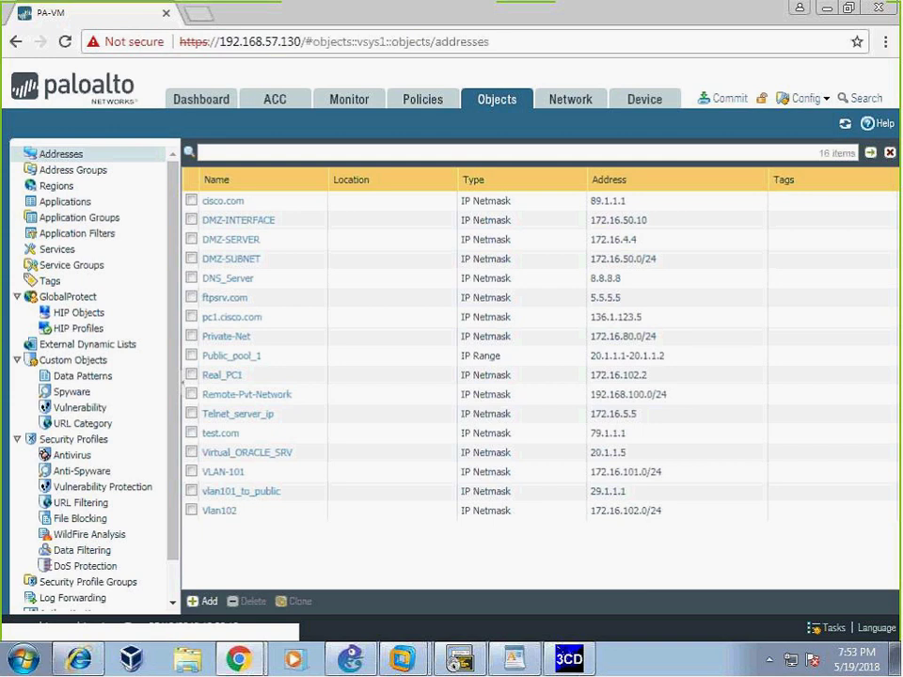
left_click(568, 103)
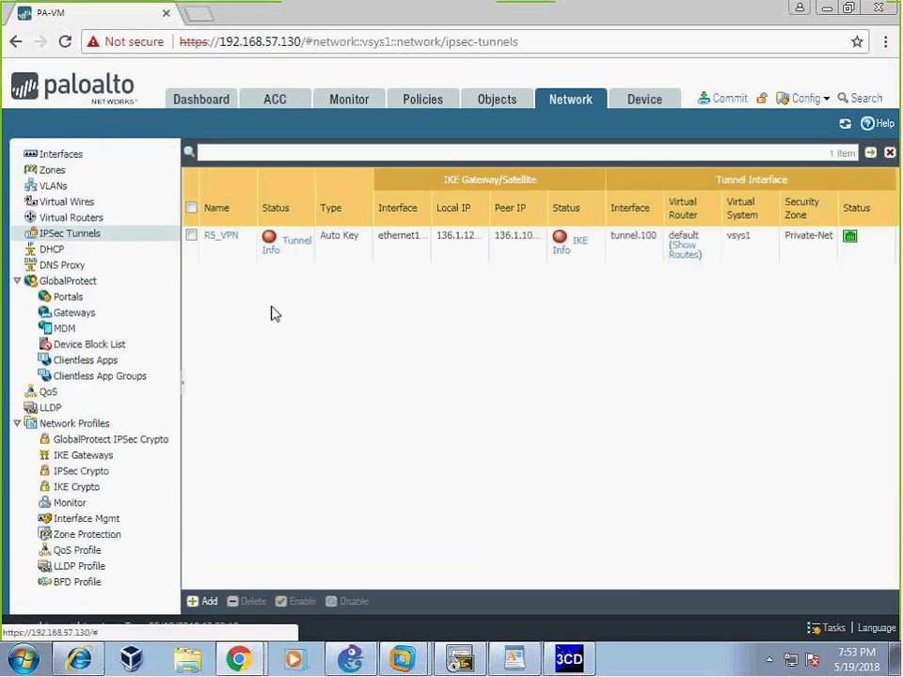
- Open R5_VPN, confirm its proxy ID pairs 172.16.101.0/24 with 192.168.100.0/24, and cancel
left_click(219, 238)
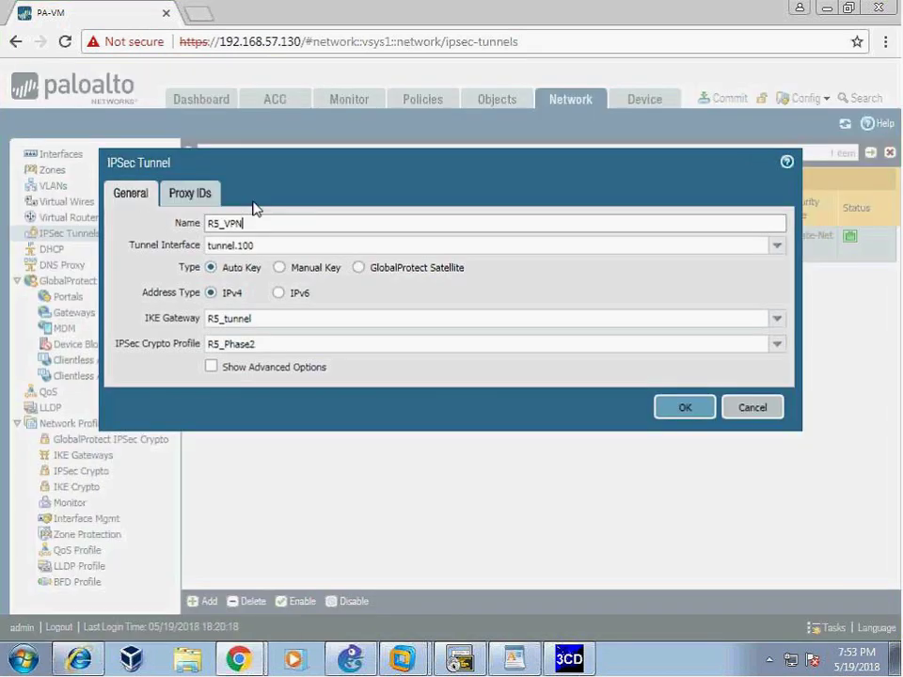
left_click(190, 193)
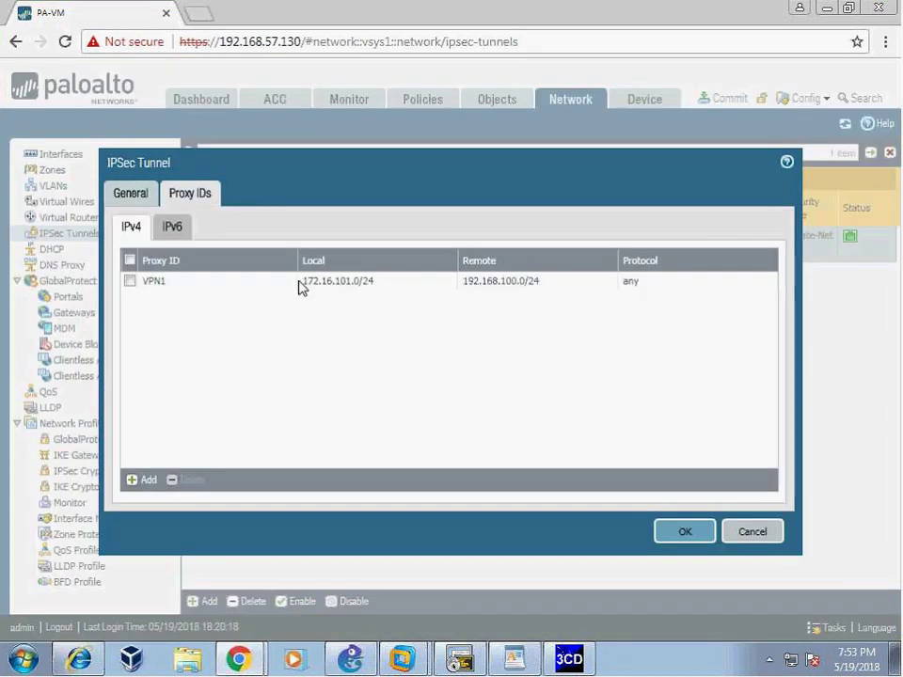
left_click(739, 536)
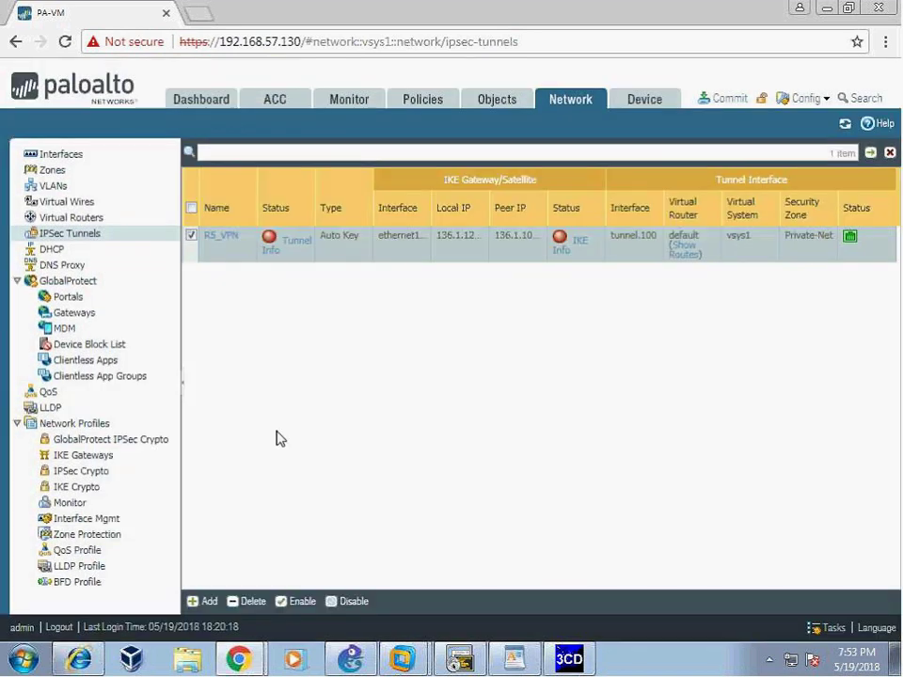
- Under Policies > Security, add a new rule named R5_VPN_POLICY
left_click(422, 99)
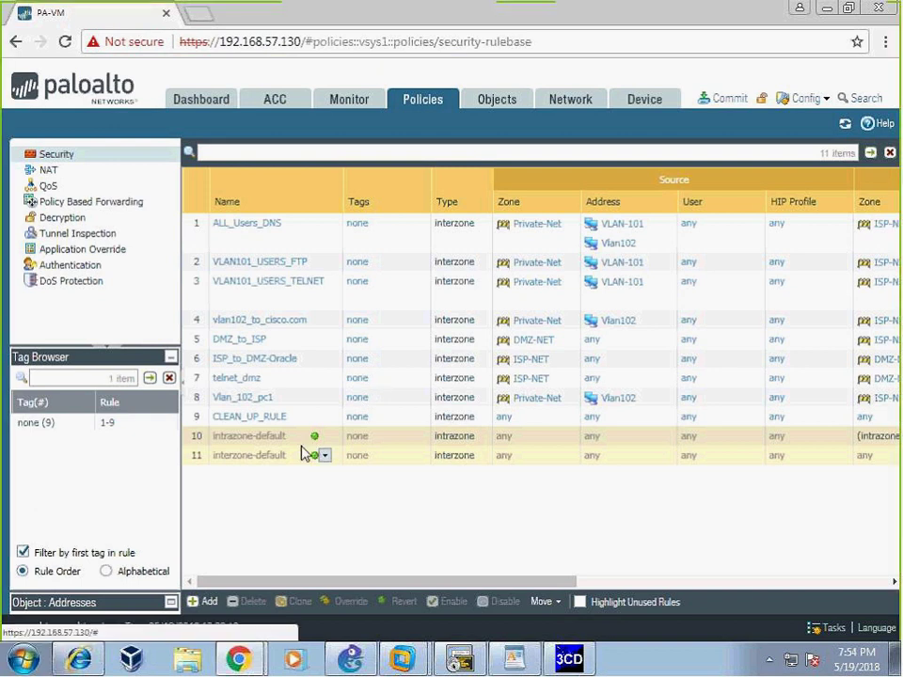
left_click(307, 454)
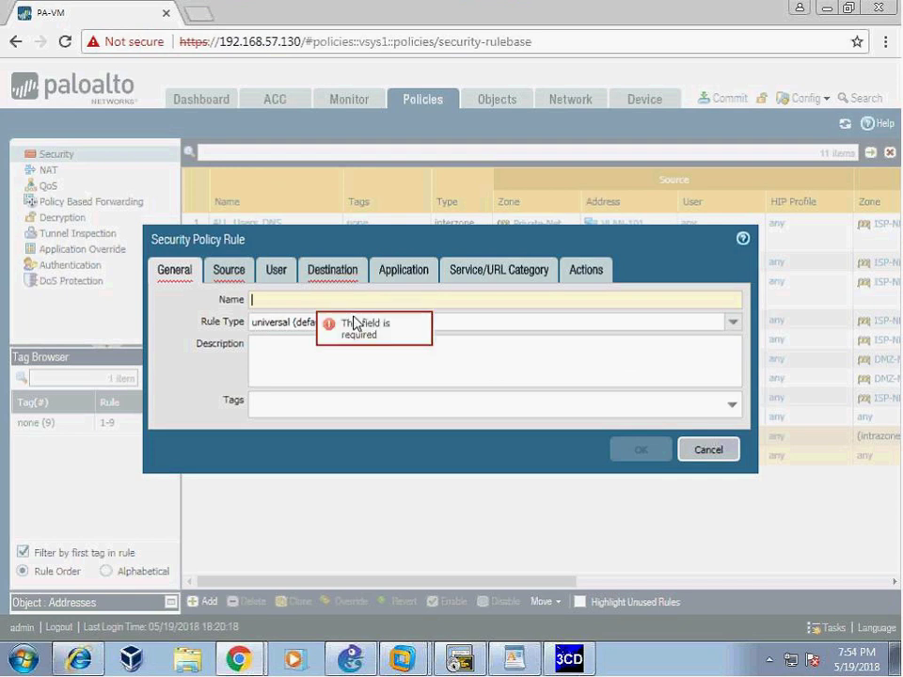
type("R5")
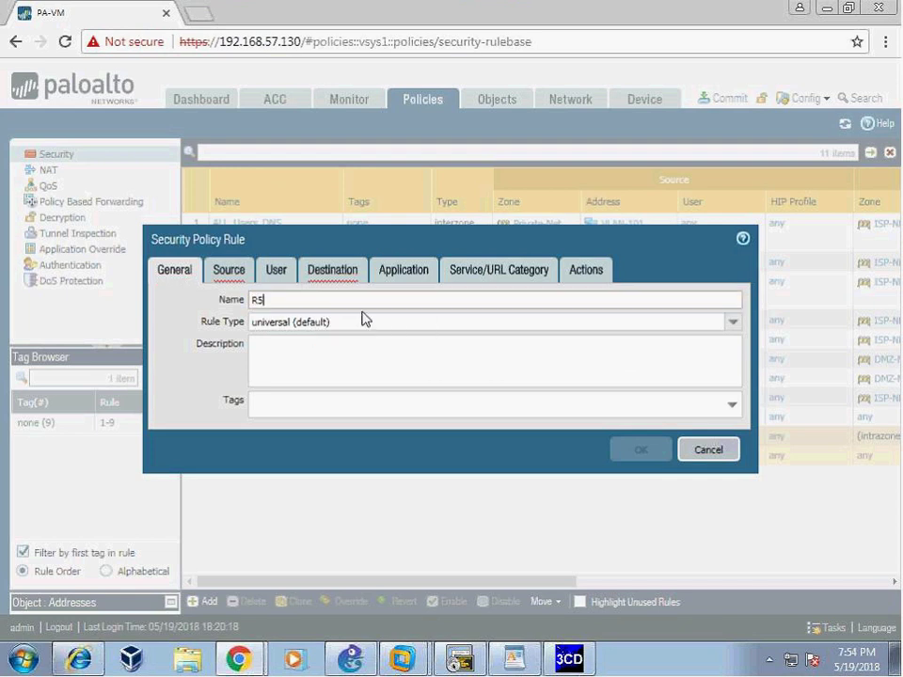
type("_VPN_POLICY")
- Set the rule's source to zone Private-Net and address VLAN-101
left_click(228, 270)
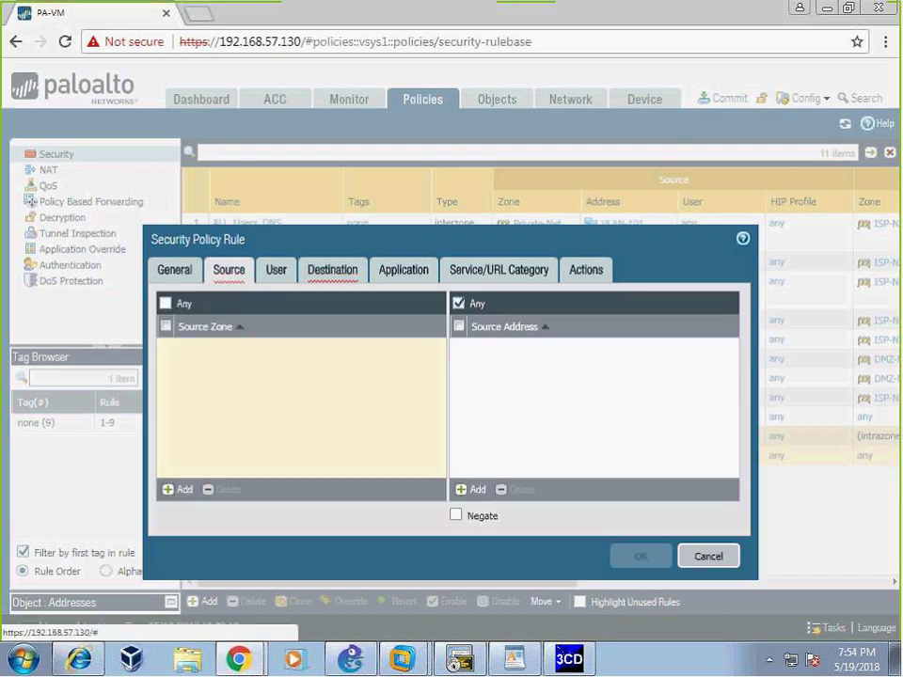
left_click(179, 489)
left_click(222, 402)
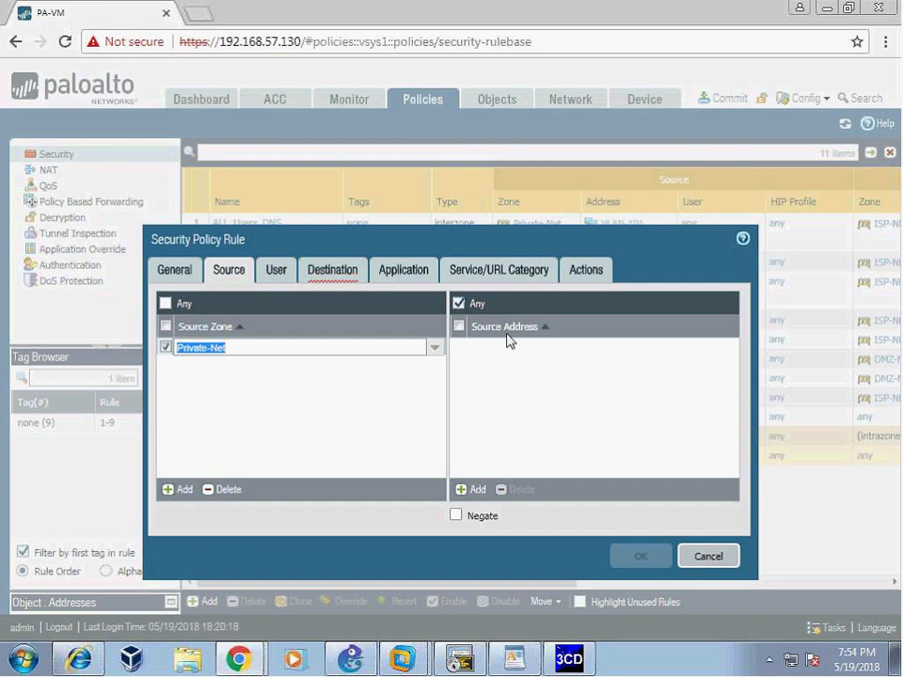
left_click(475, 489)
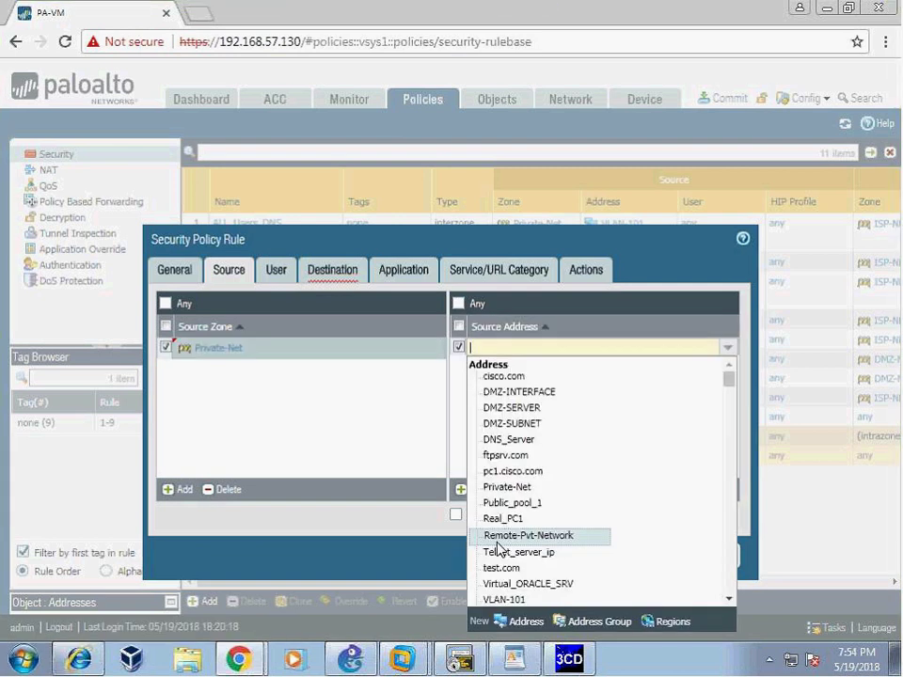
left_click(503, 599)
key("alt+Tab")
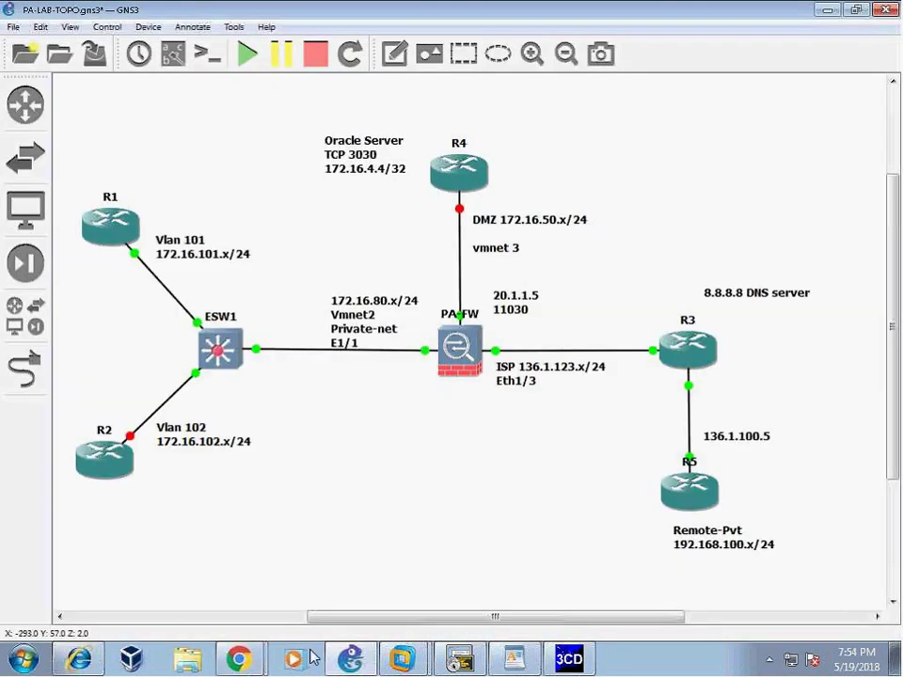
key("alt+Tab")
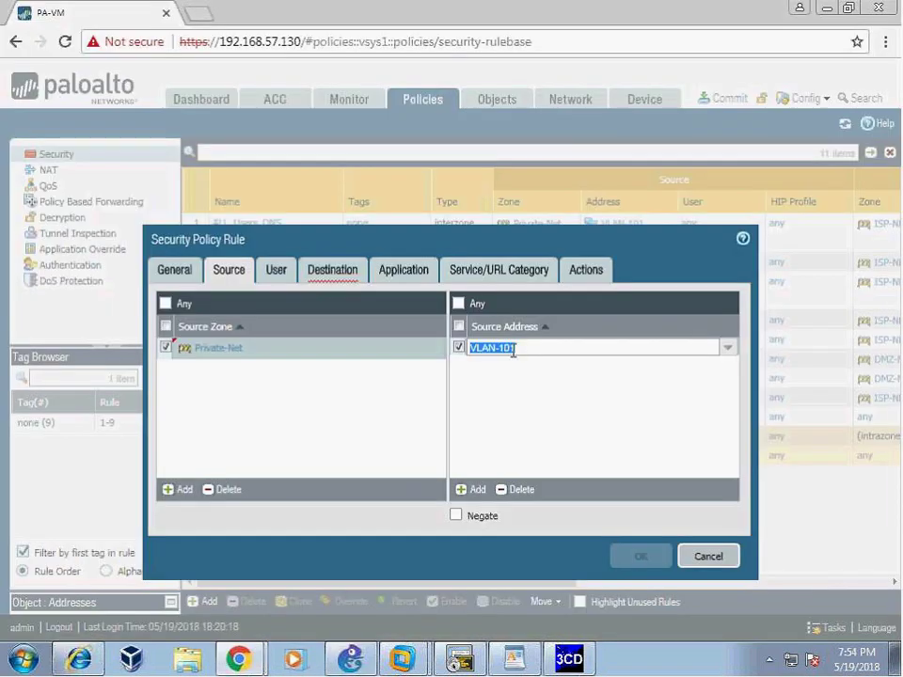
- Set the rule's destination to zone ISP-NET and address Remote-Pvt-Network
left_click(332, 270)
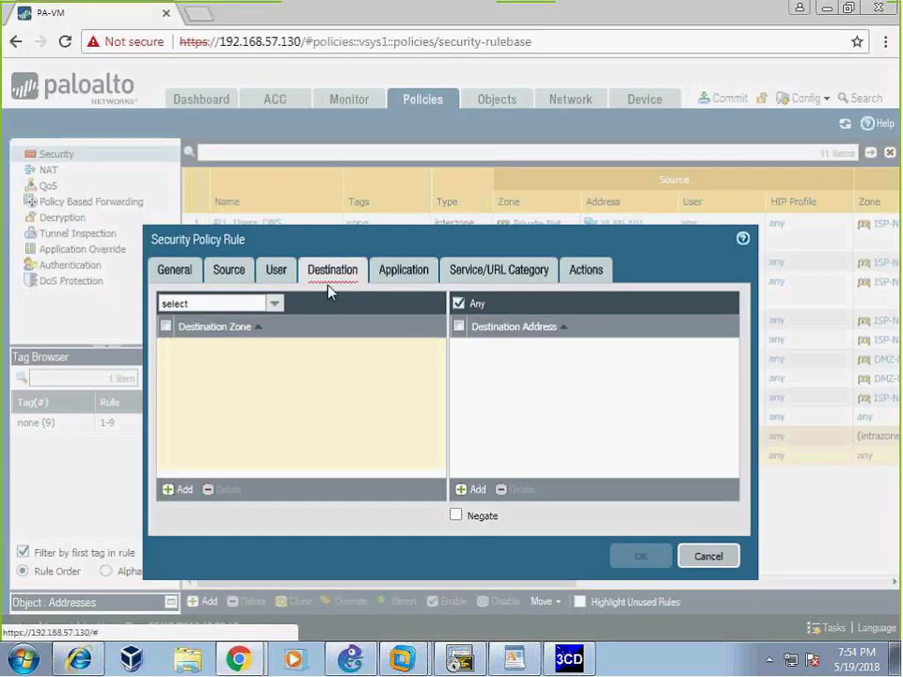
left_click(181, 490)
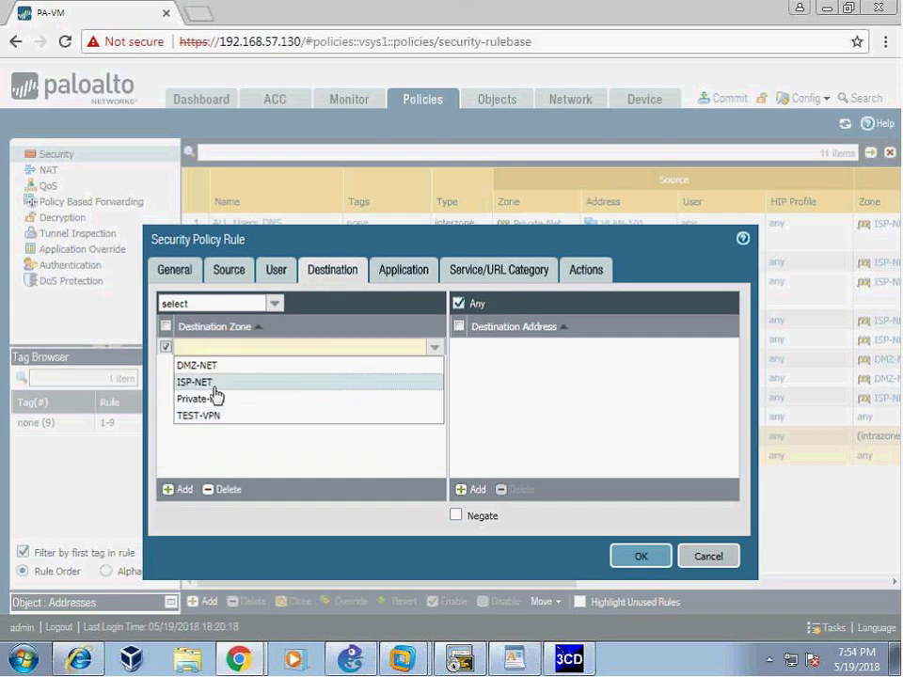
left_click(211, 381)
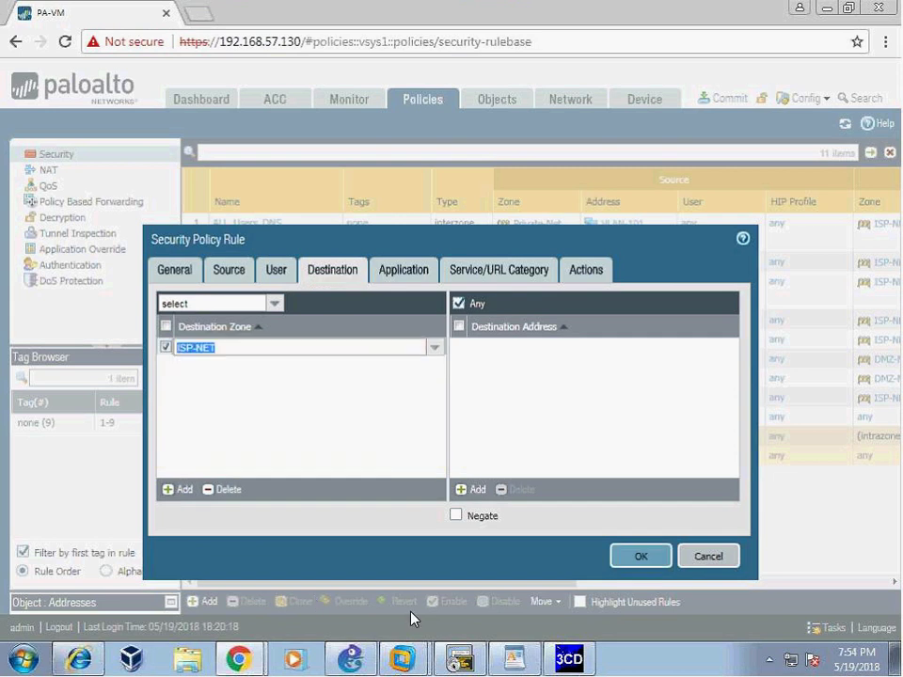
left_click(468, 490)
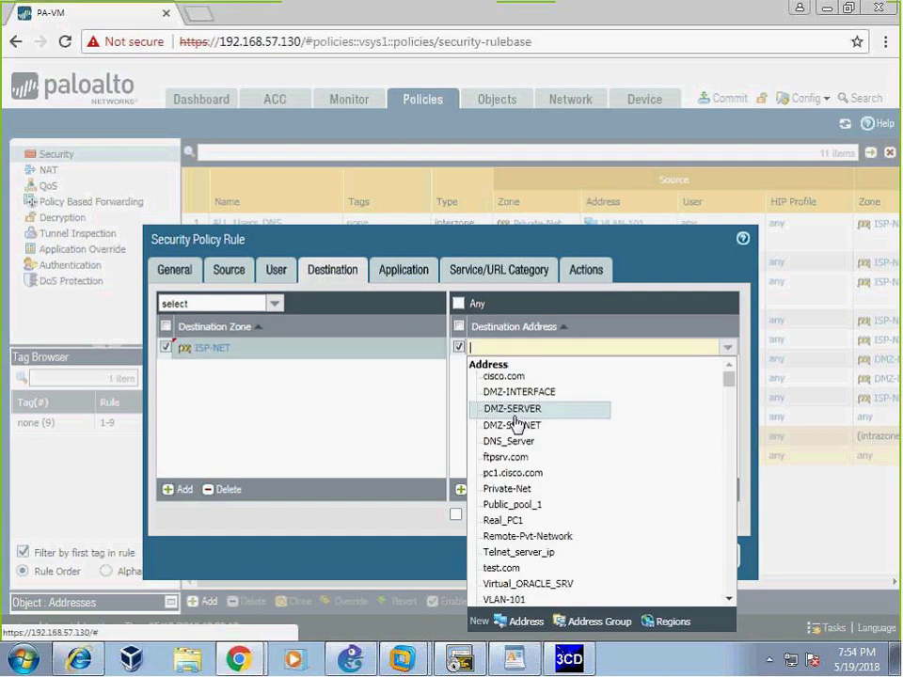
left_click(579, 536)
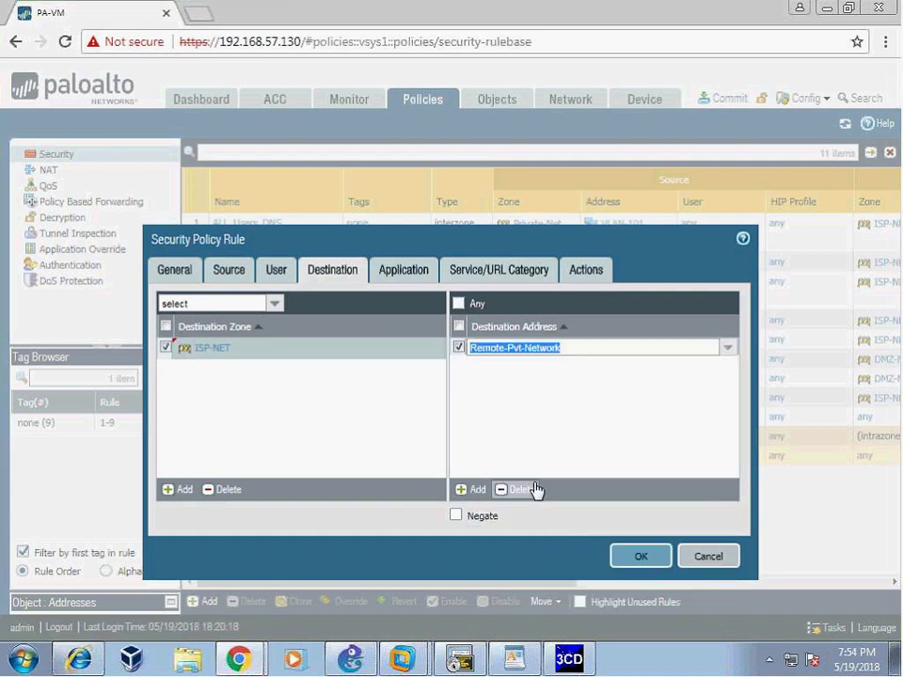
- In the WordPad IPsec notes, mark the 172.16.101.0/24 subnet, then clear the selection
left_click(513, 658)
left_click_drag(355, 510, 528, 508)
key("Down")
key("Down")
left_click(412, 531)
- Keep the rule's action as Allow and enable logging at session start and session end
left_click(348, 511)
left_click_drag(348, 511, 551, 508)
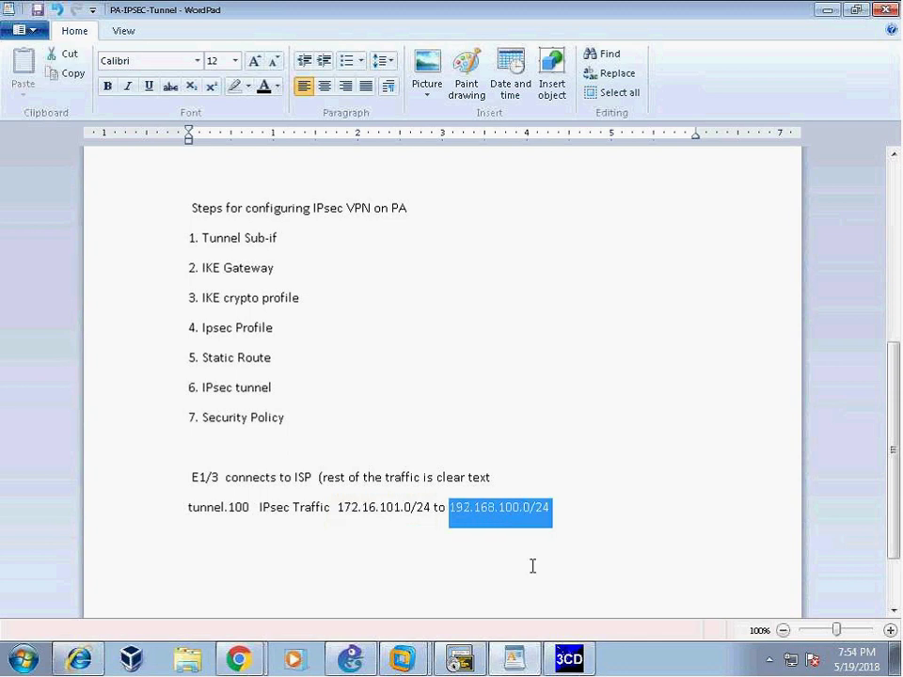
mouse_move(239, 658)
left_click(130, 619)
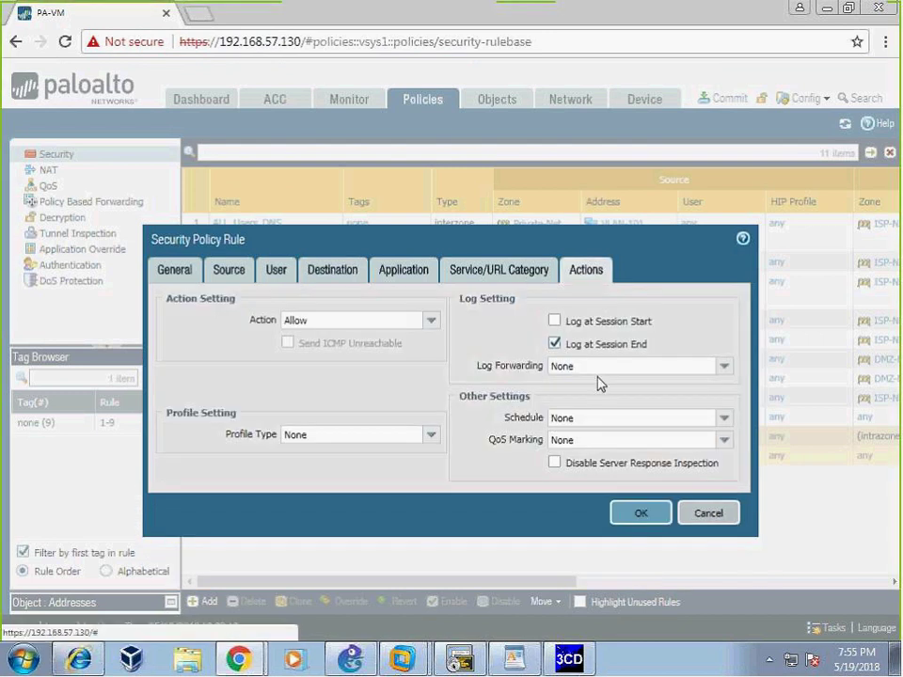
left_click(556, 319)
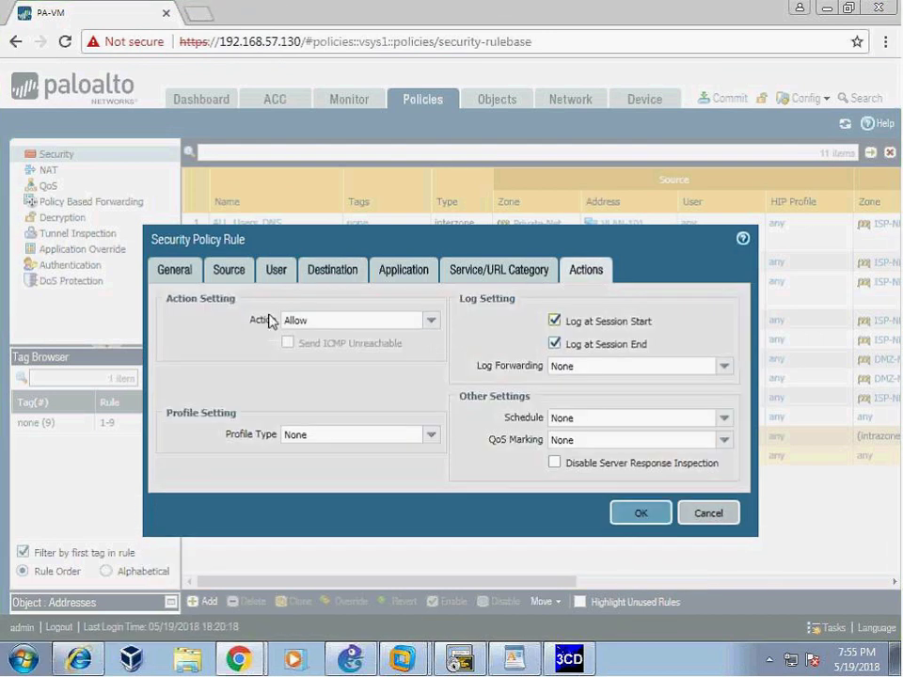
left_click(555, 342)
- Save the R5_VPN_POLICY rule and glance at 3CDaemon's incoming syslog messages before hiding it
left_click(641, 515)
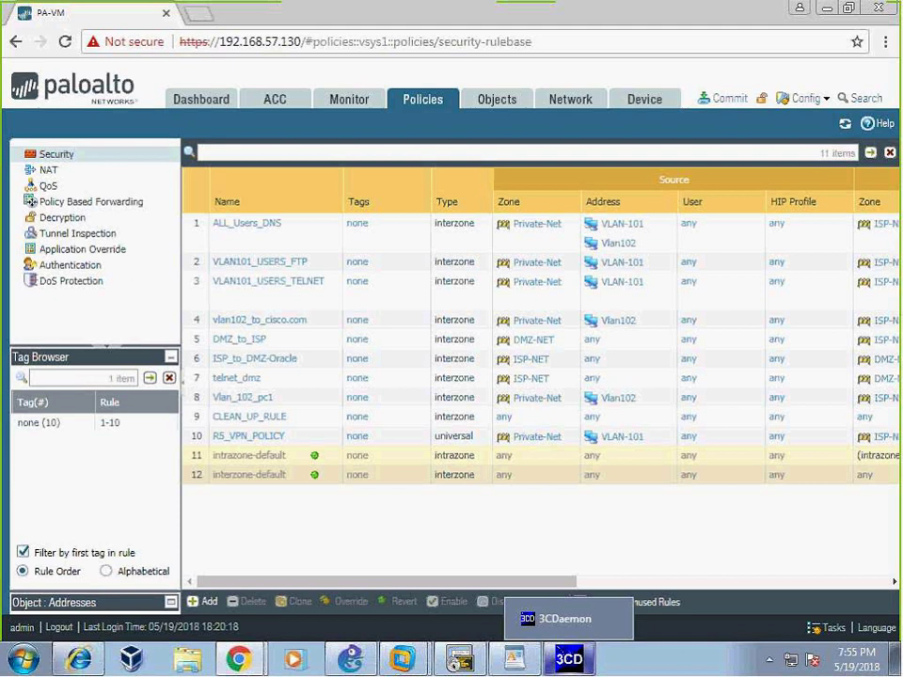
left_click(570, 660)
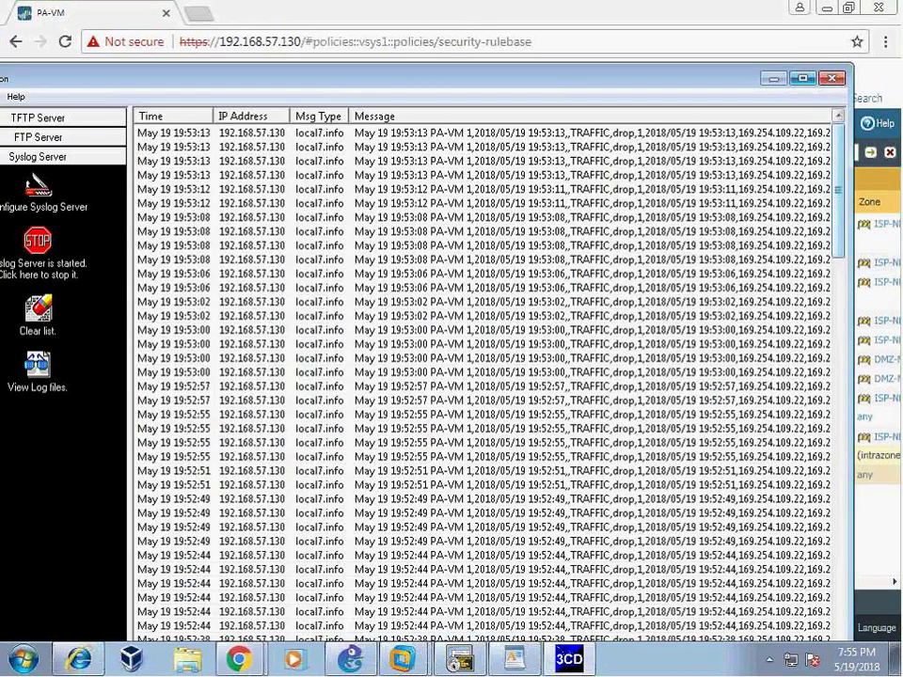
left_click(803, 80)
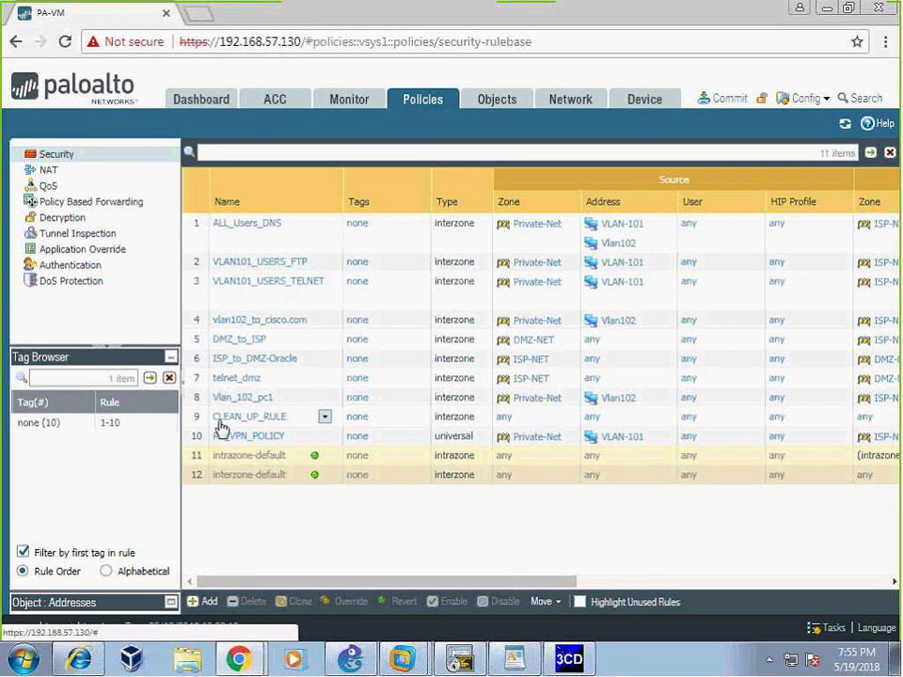
- Move R5_VPN_POLICY before ALL_Users_DNS so it becomes the first security rule
left_click(324, 441)
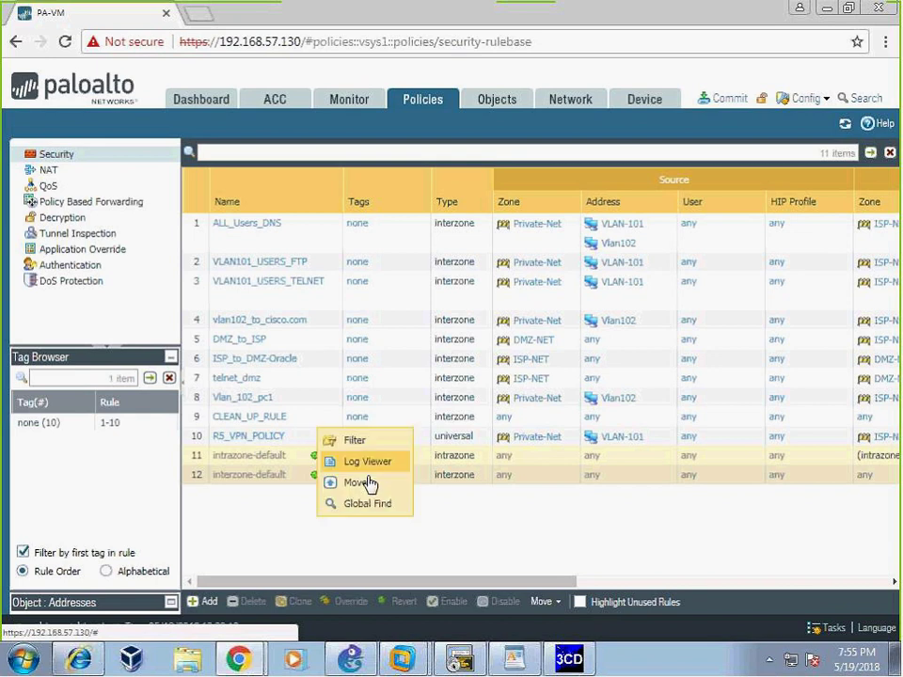
left_click(367, 482)
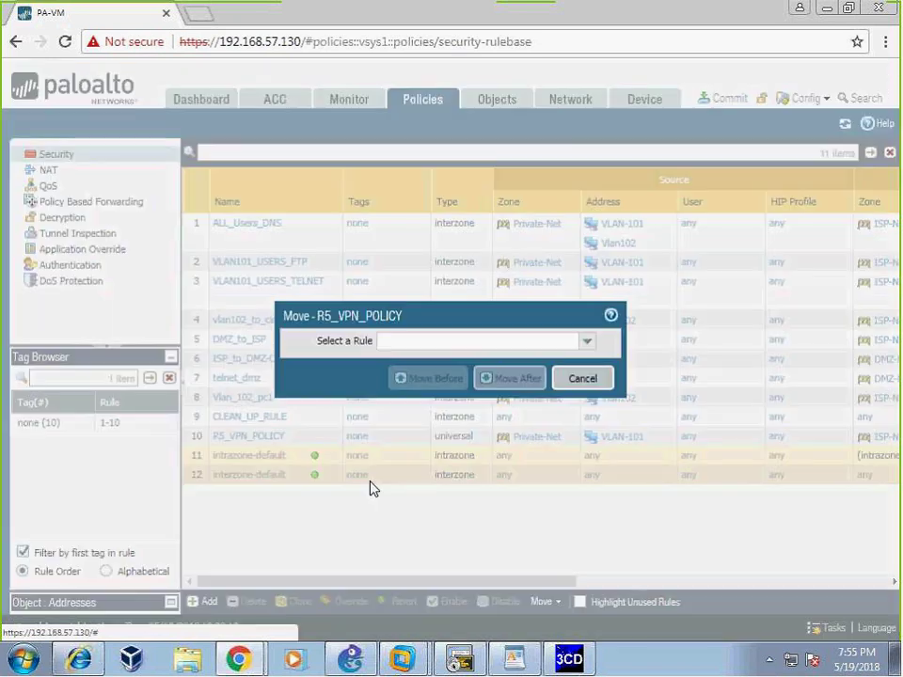
left_click(586, 344)
left_click(467, 364)
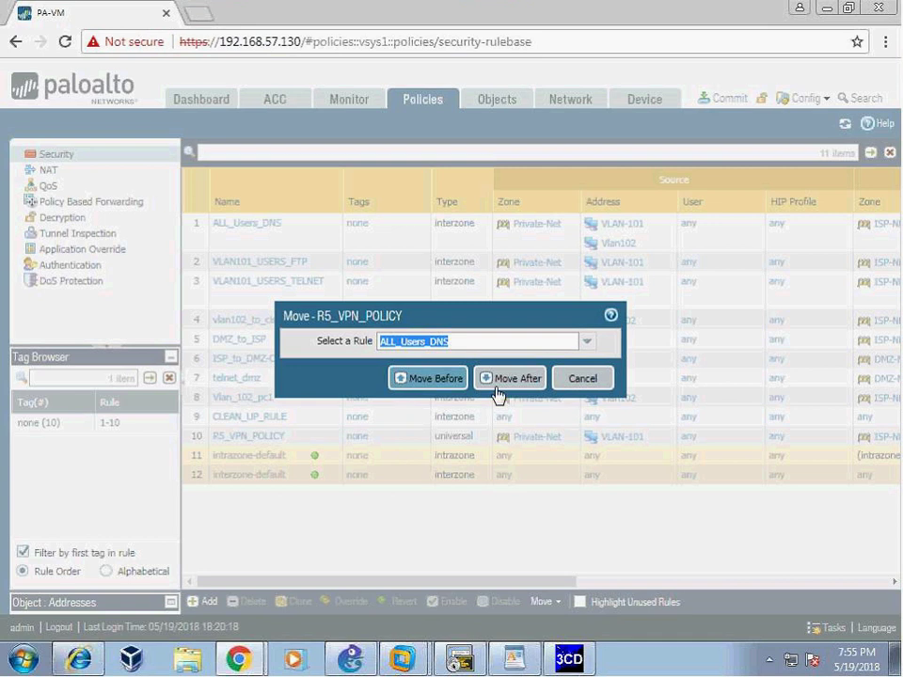
left_click(427, 379)
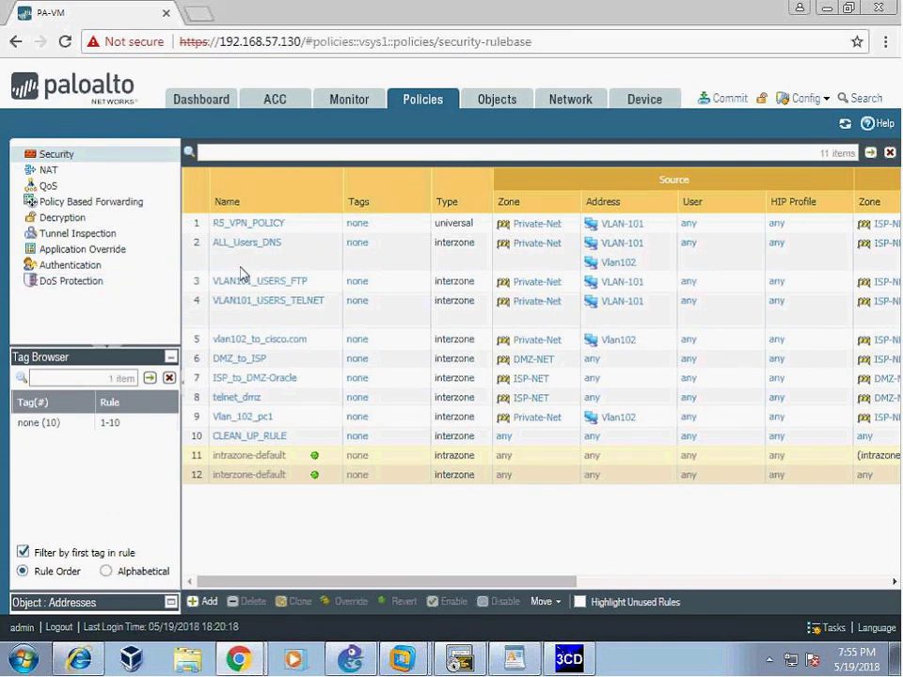
- Scroll across the rule list to review it, then bring the R5 router terminal forward
scroll(538, 550, "right", 2)
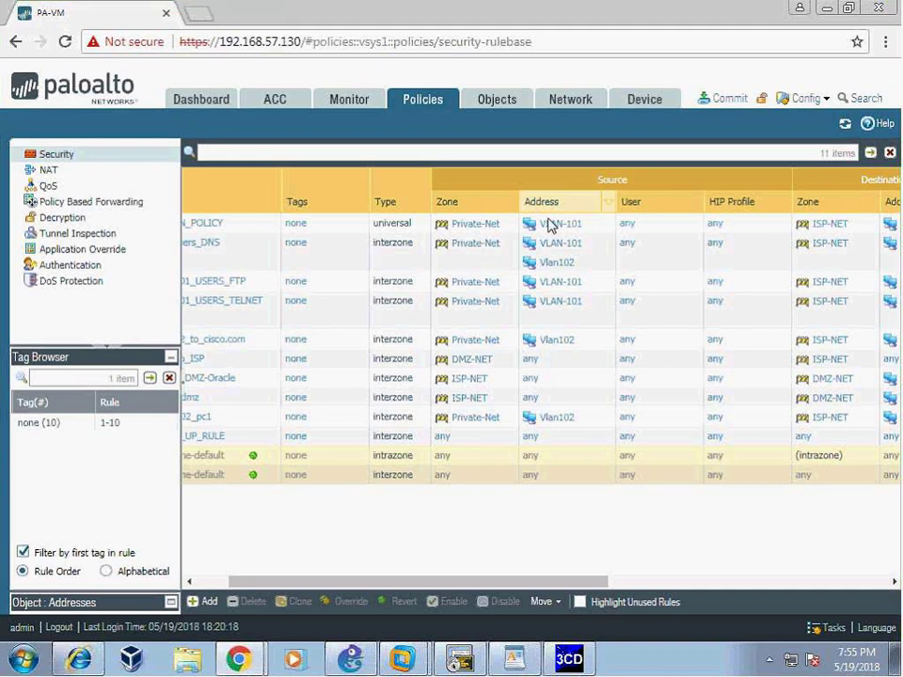
scroll(550, 226, "right", 4)
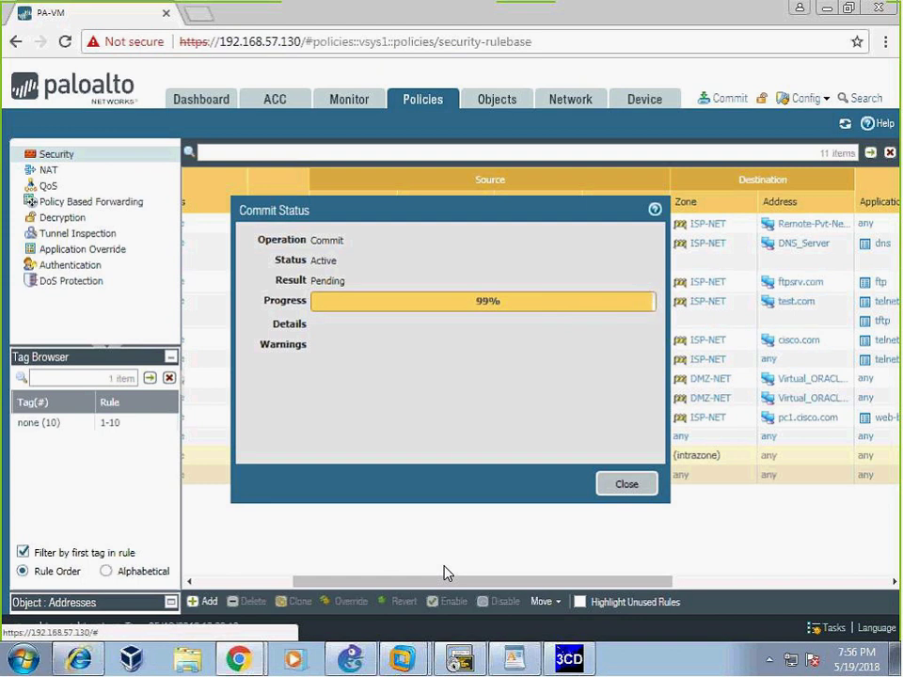
mouse_move(454, 658)
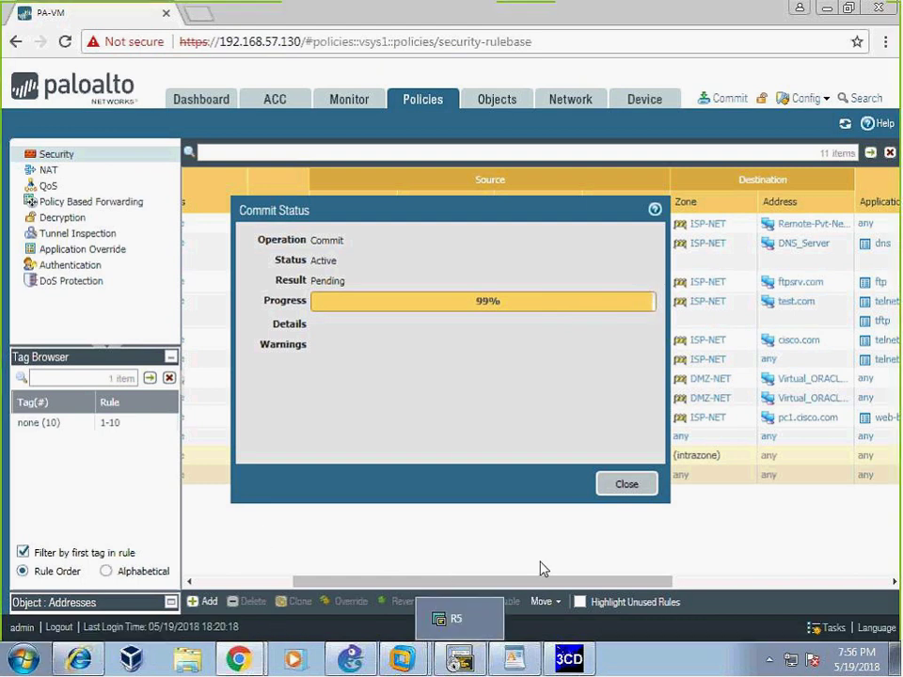
left_click(460, 663)
- Enable ISAKMP debugging on R5 with 'debug crypto isakmp', fixing a mistyped first attempt
key("Return")
type("deb")
key("Tab")
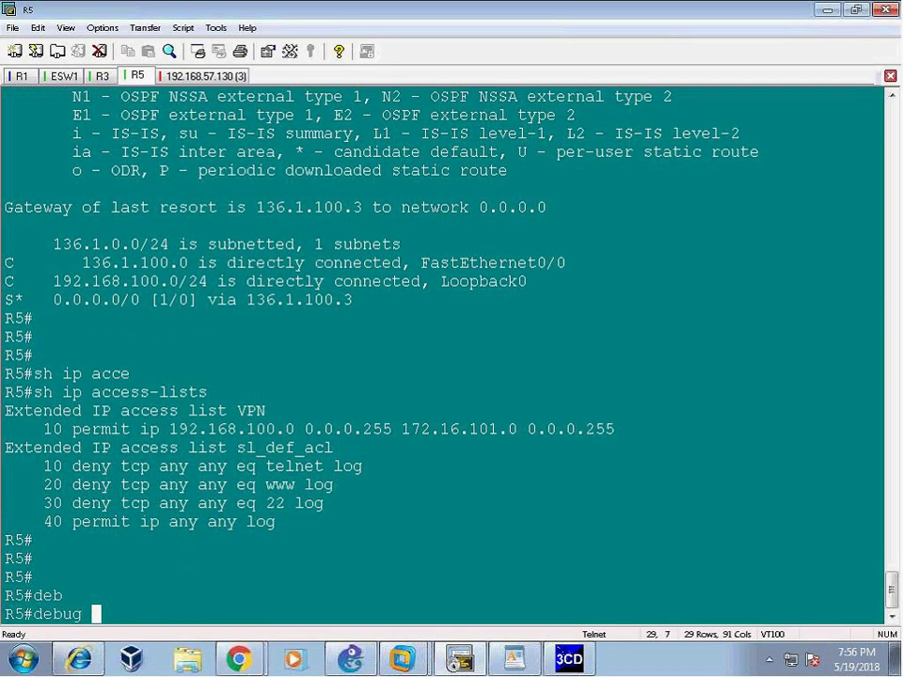
type("crry")
key("Tab")
type("is")
key("Tab")
key("Return")
key("Up")
key("BackSpace")
key("BackSpace")
key("BackSpace")
key("BackSpace")
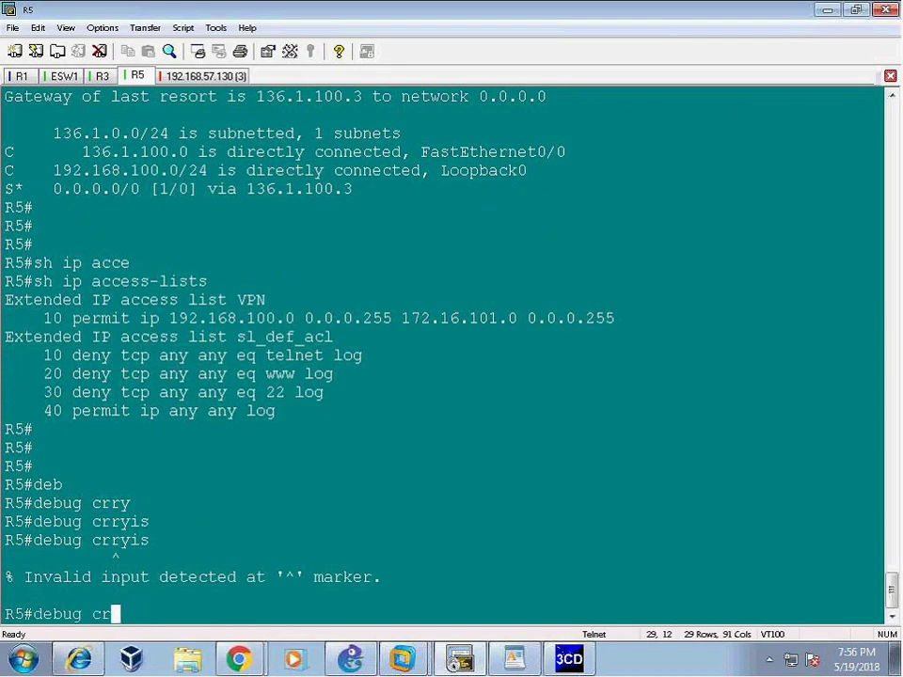
type("y")
key("Tab")
type("is")
key("Tab")
key("Return")
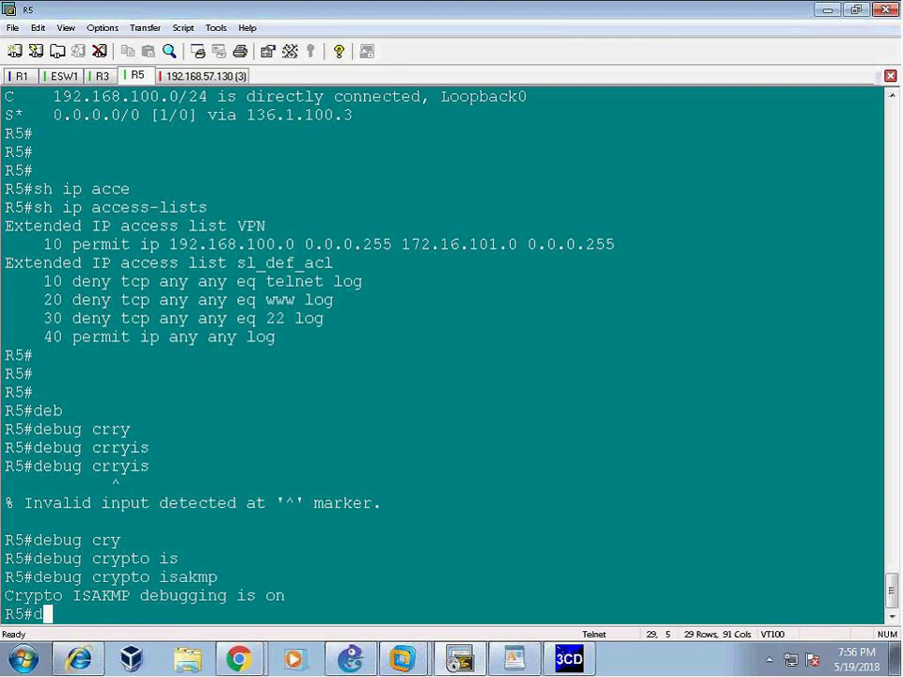
- Enable IPsec debugging on R5 with 'debug crypto ipsec'
type("de")
key("Tab")
type("b")
key("Tab")
type("cry")
key("Tab")
type("ips")
key("Tab")
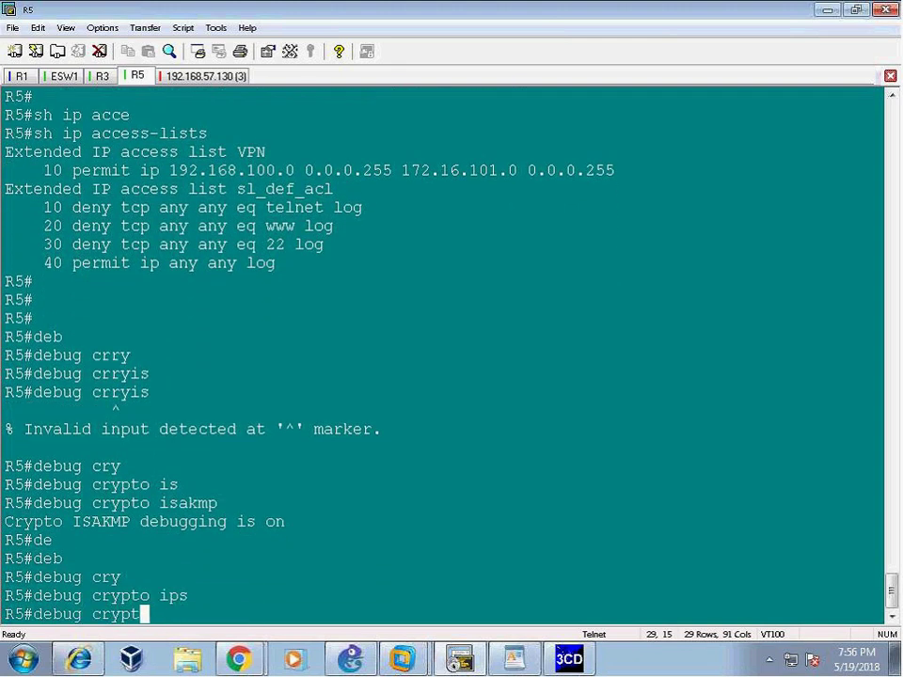
key("Return")
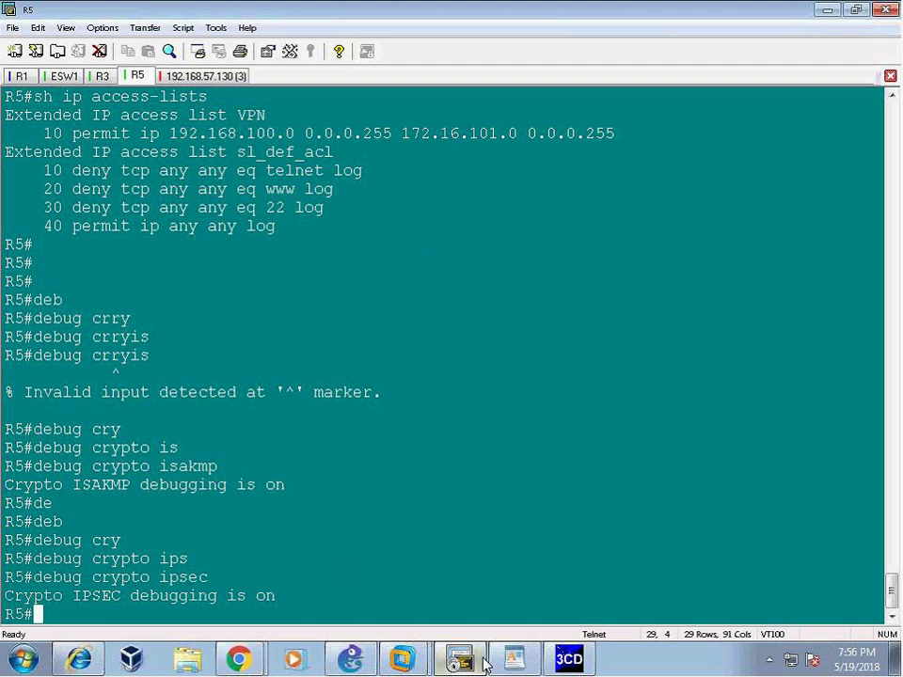
- Display R1's routing table with 'sh ip route'
left_click(16, 78)
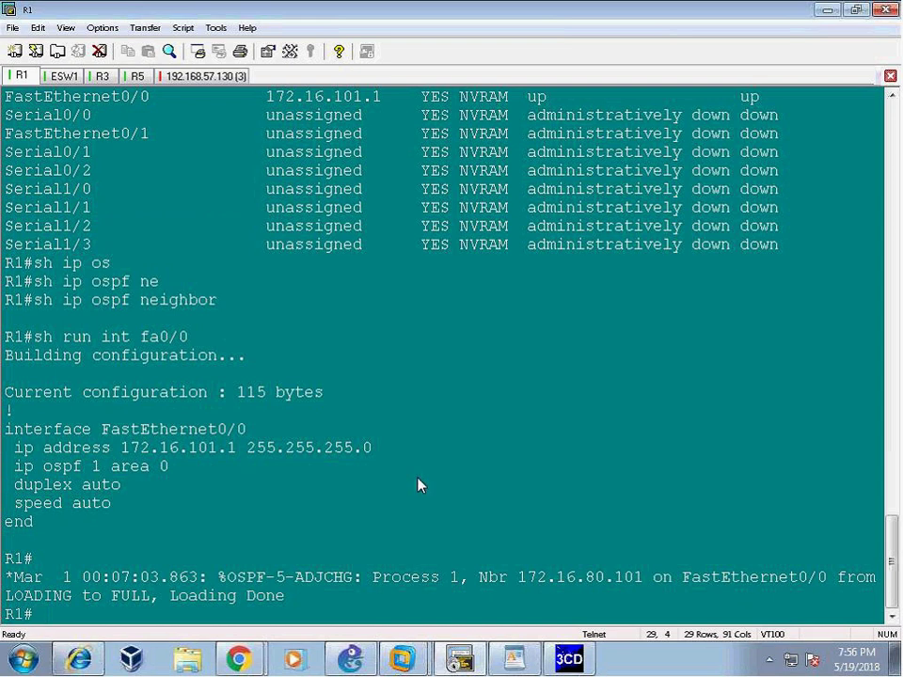
key("Return")
type("sh ip route")
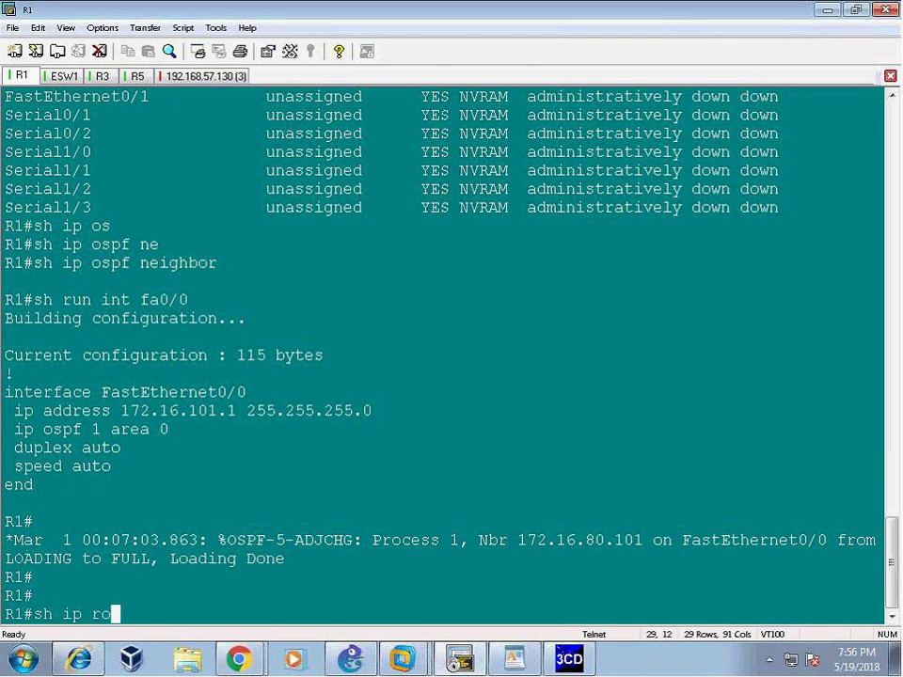
key("Return")
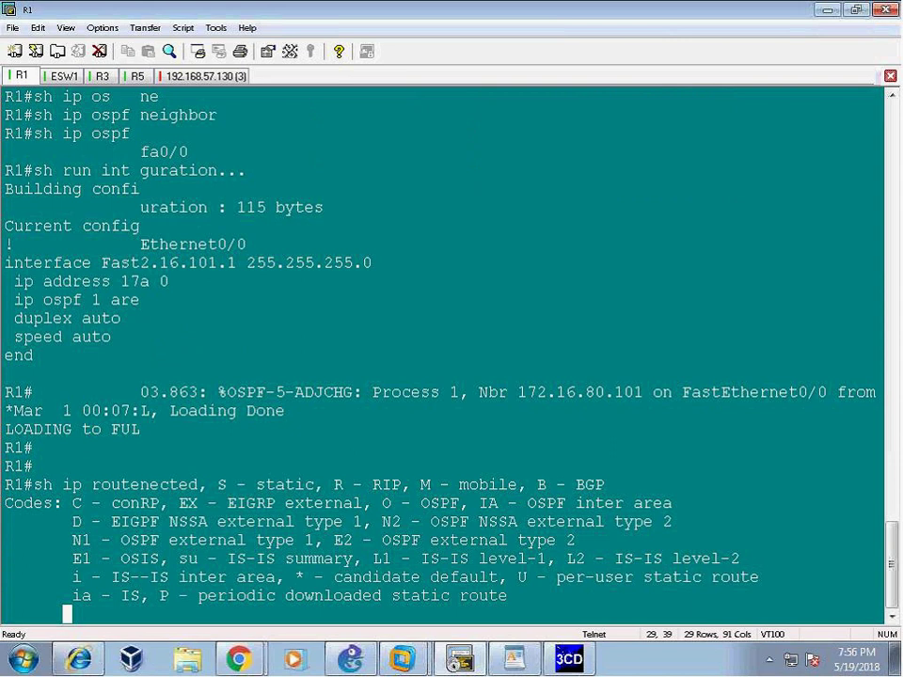
- Highlight R1's O E2 192.168.100.0/24 route and the 0.0.0.0/0 default route lines
left_click_drag(34, 595, 598, 621)
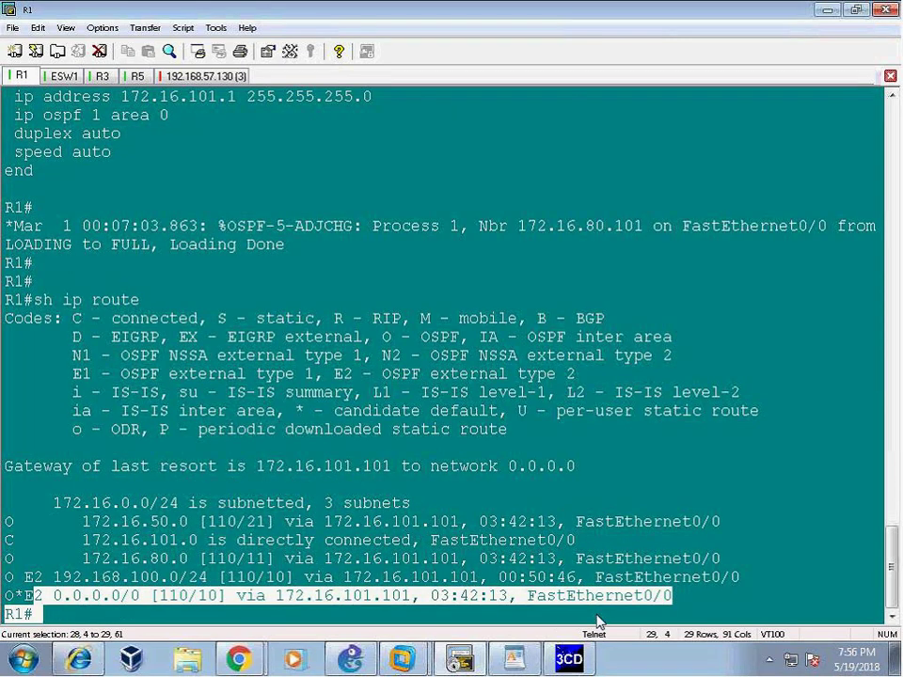
left_click_drag(34, 576, 710, 580)
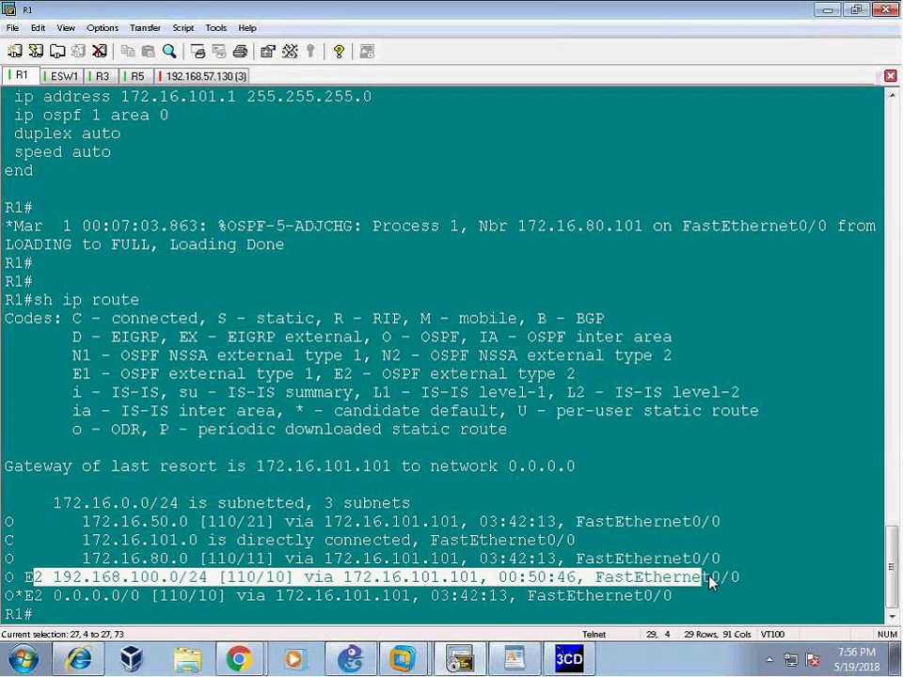
left_click_drag(54, 577, 207, 580)
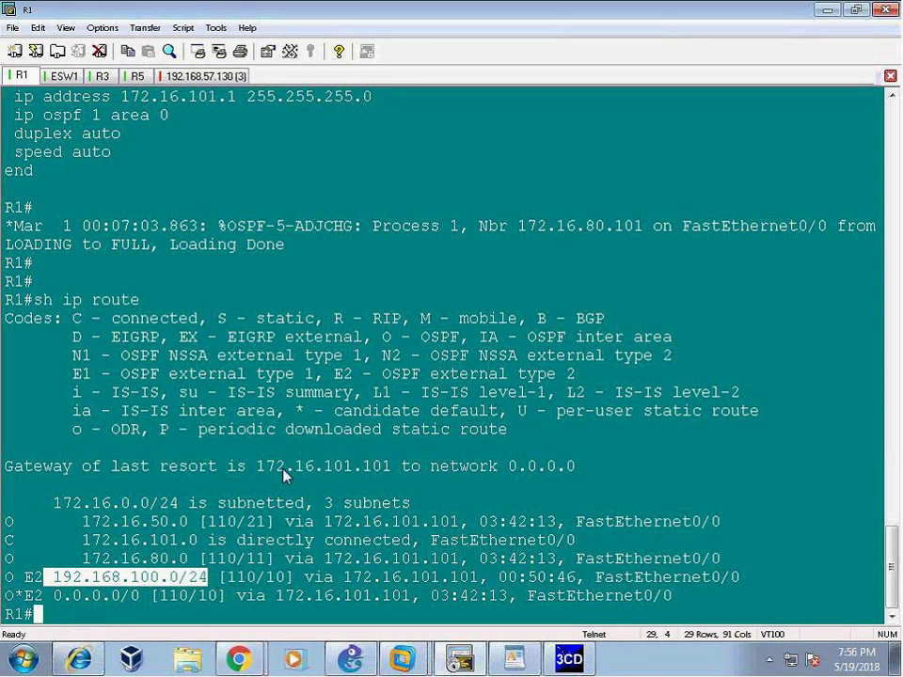
left_click_drag(34, 577, 230, 576)
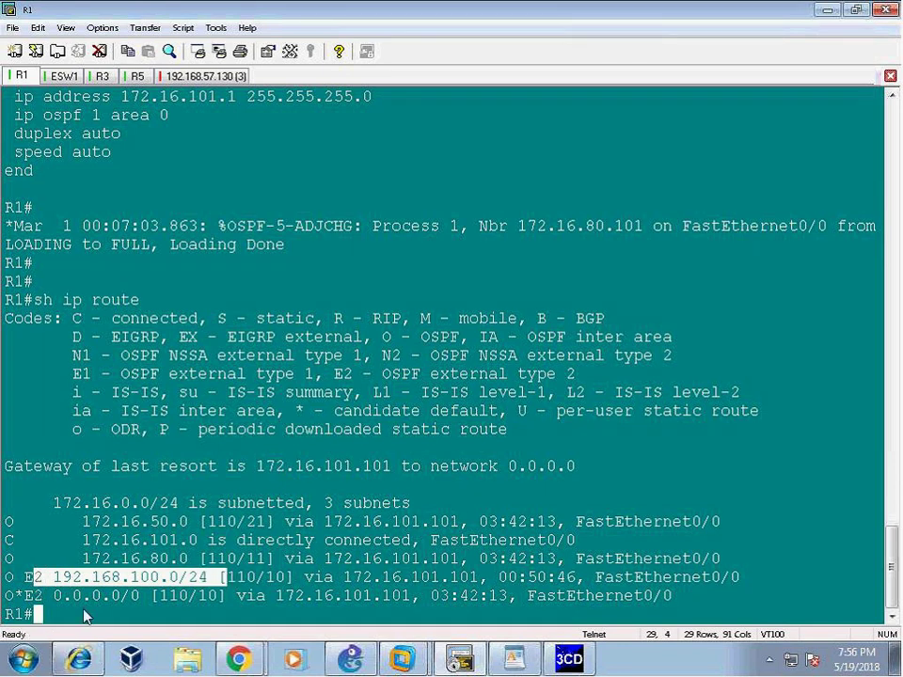
left_click_drag(53, 597, 179, 597)
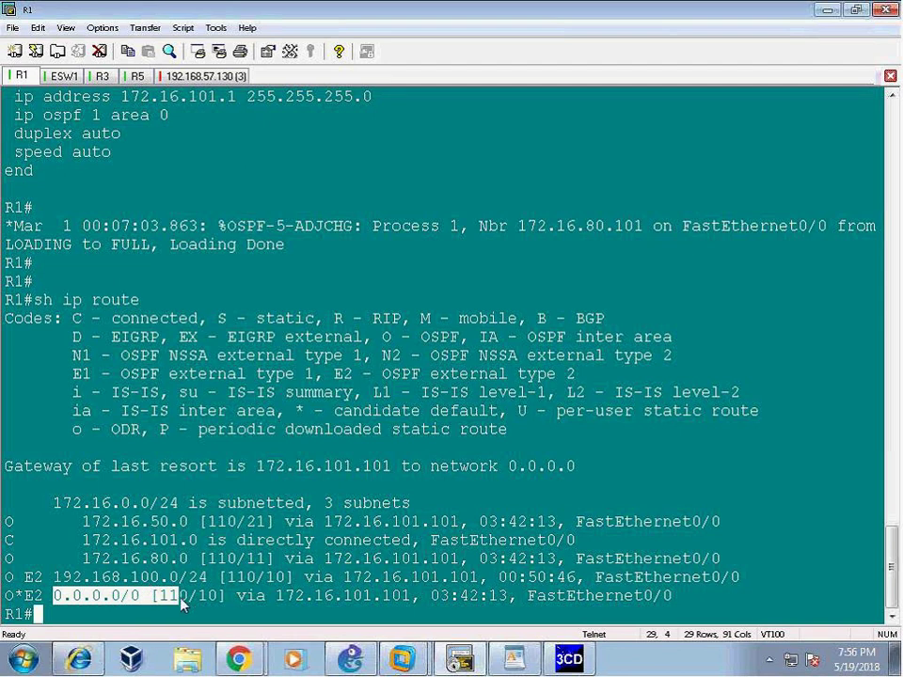
left_click_drag(54, 577, 188, 576)
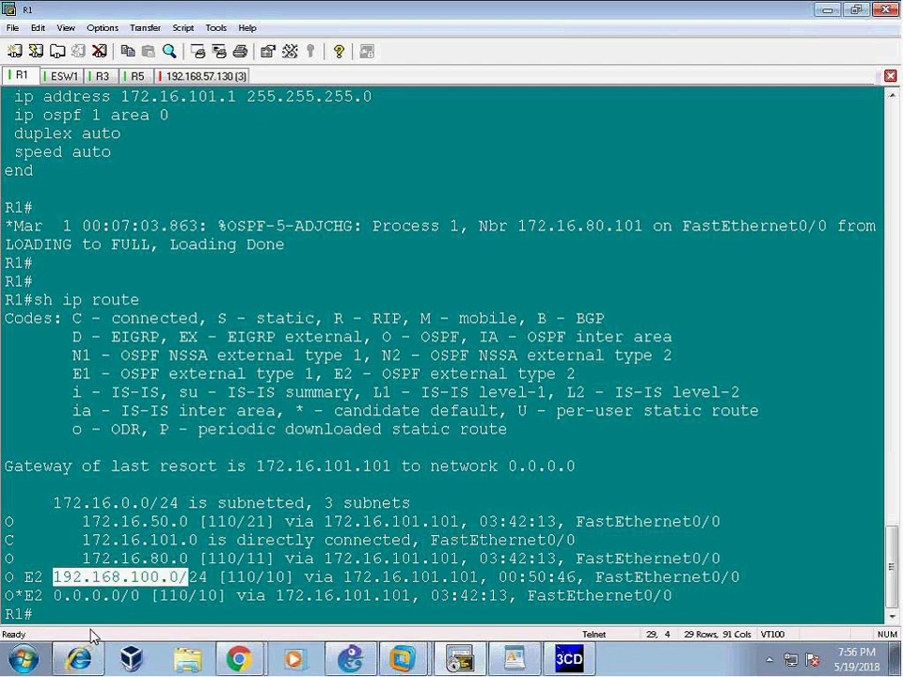
left_click(420, 248)
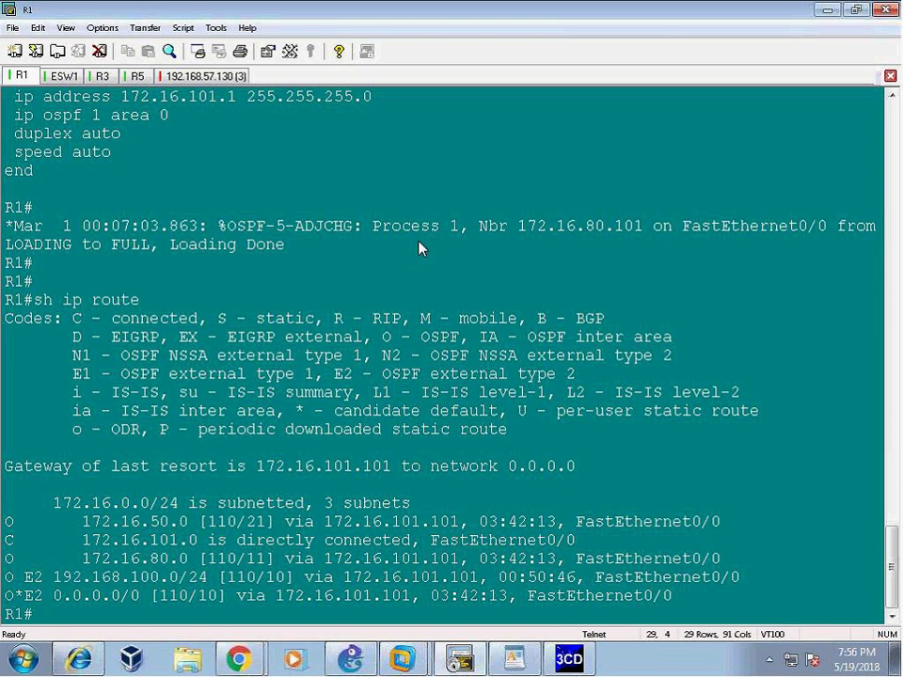
left_click(456, 658)
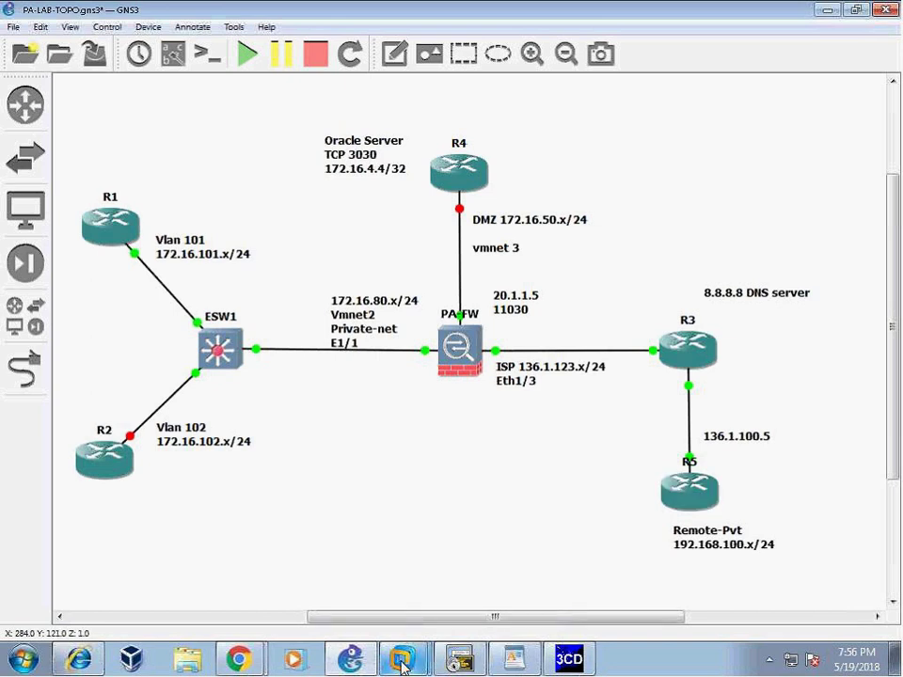
- Look over router R1 in the GNS3 topology, then return to the R3 terminal session
mouse_move(461, 661)
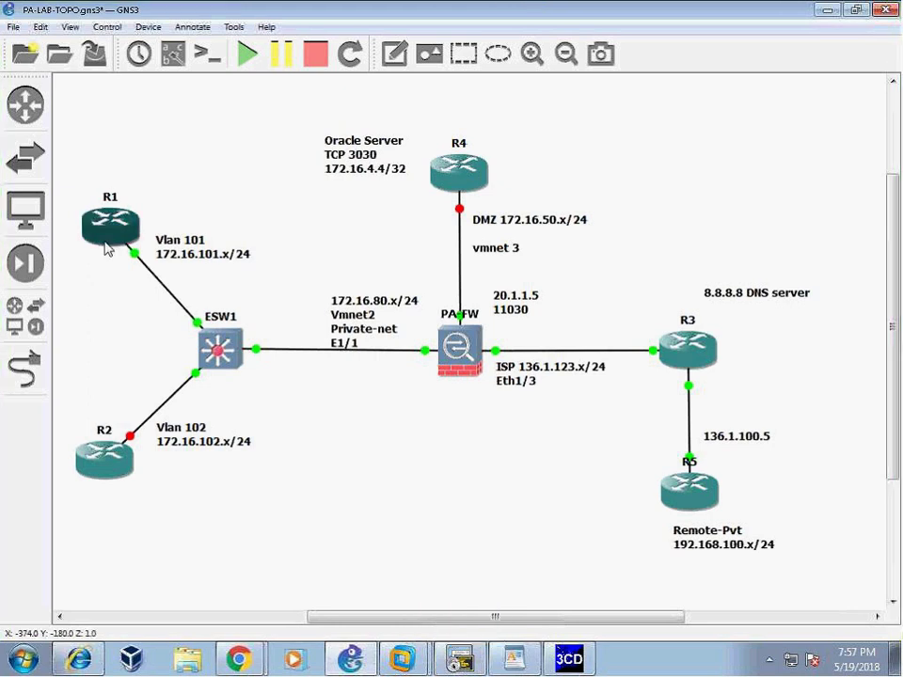
mouse_move(108, 248)
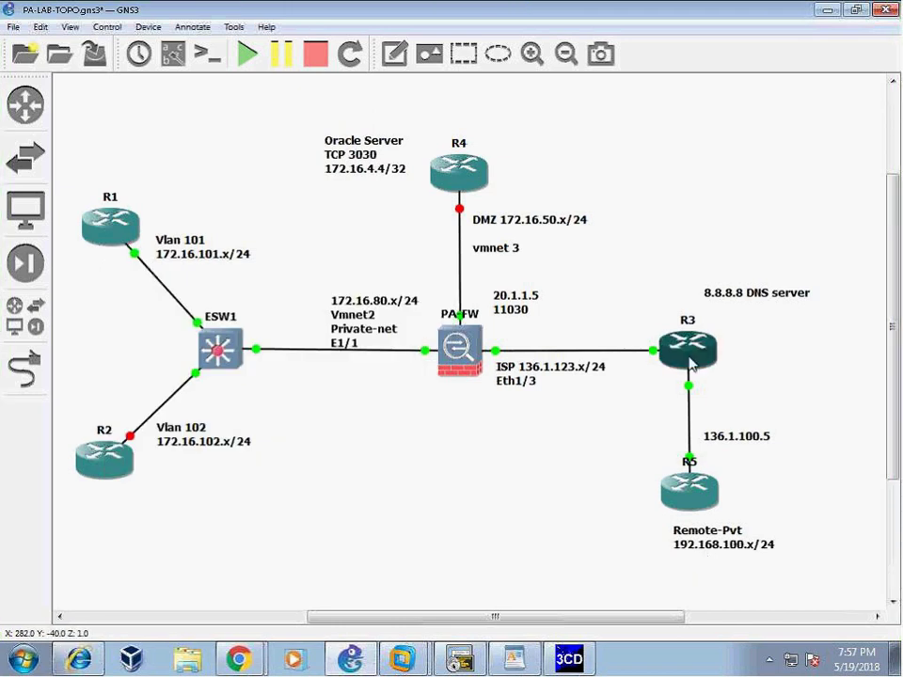
left_click(461, 660)
- Run 'sh ip route' on R3 and highlight its static routes via 136.1.123.10 and 136.1.100.5
type("sh")
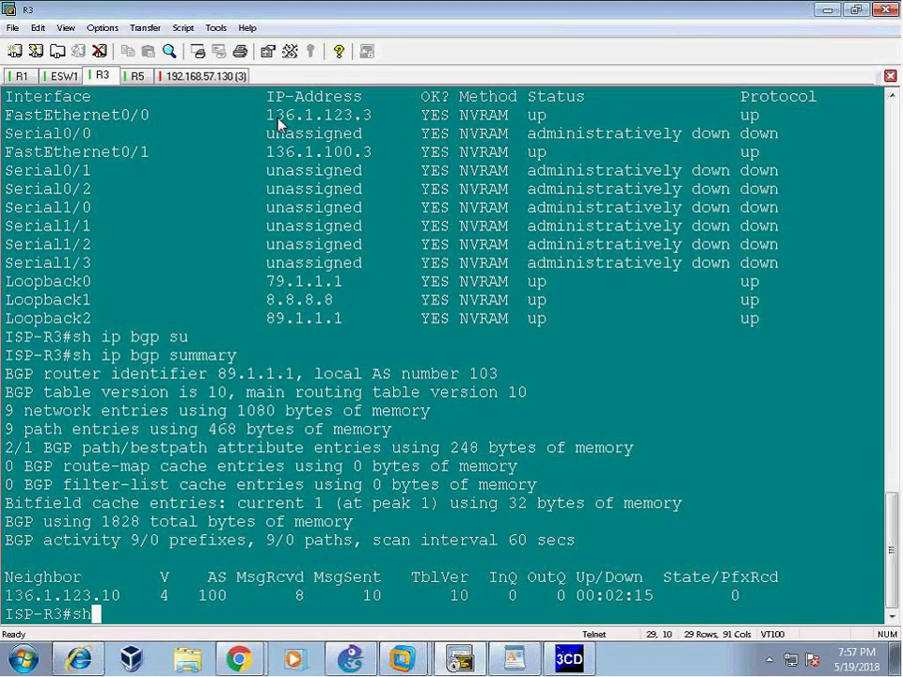
type(" ip route")
key("Return")
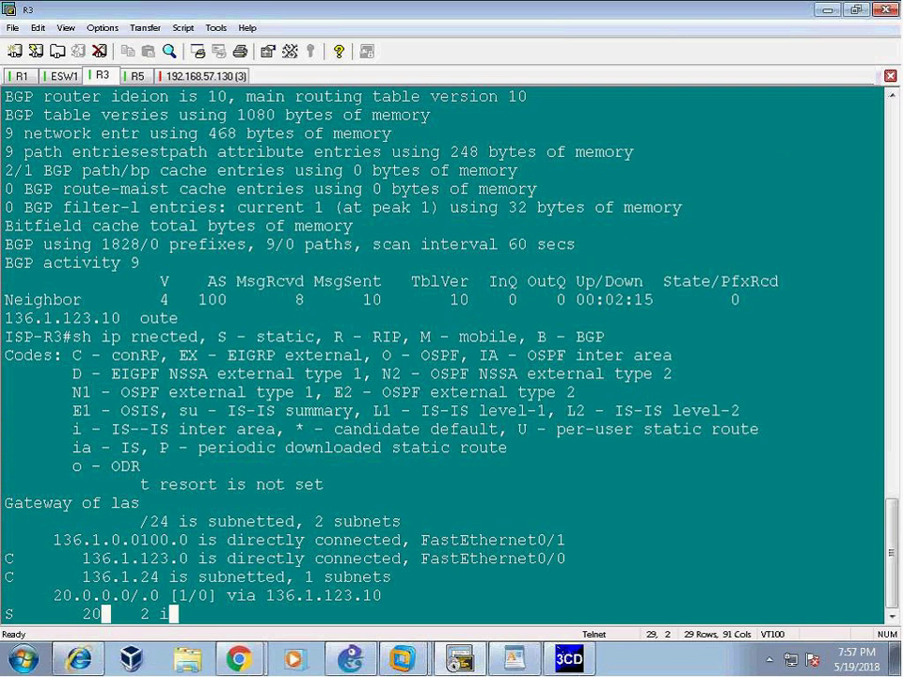
left_click_drag(44, 299, 541, 598)
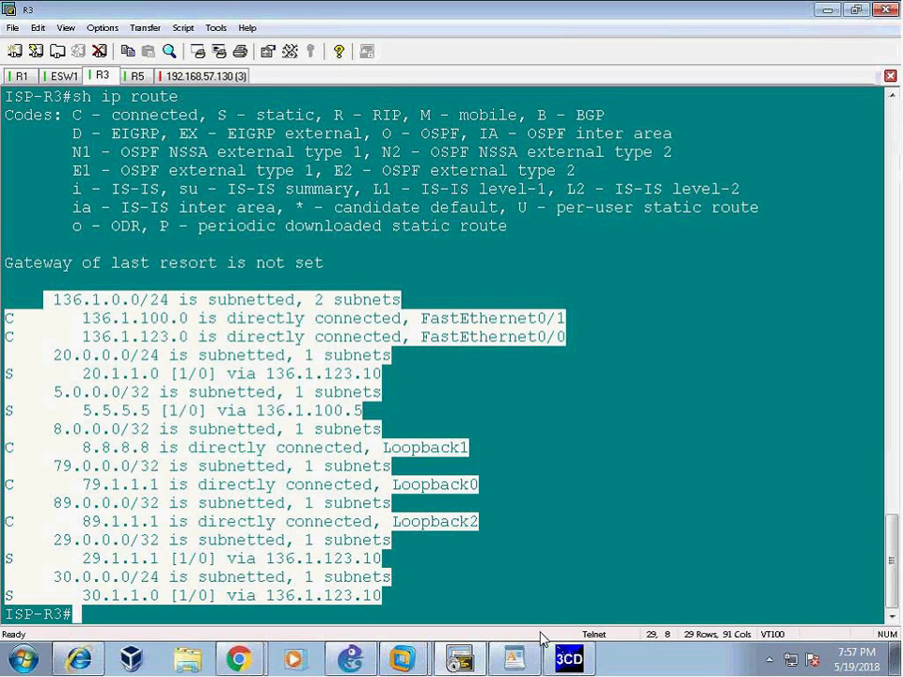
left_click(513, 658)
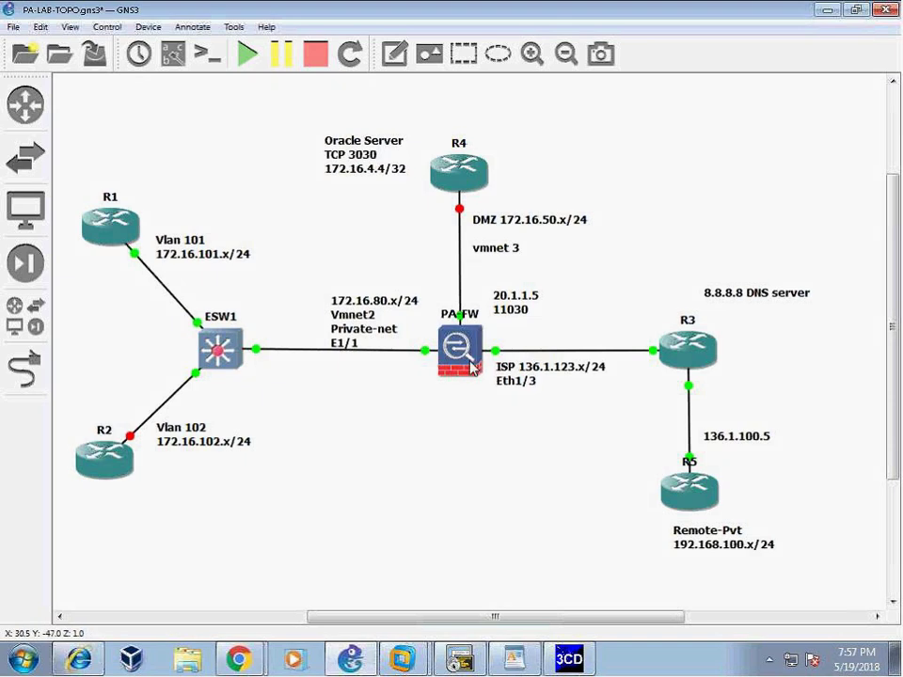
mouse_move(703, 495)
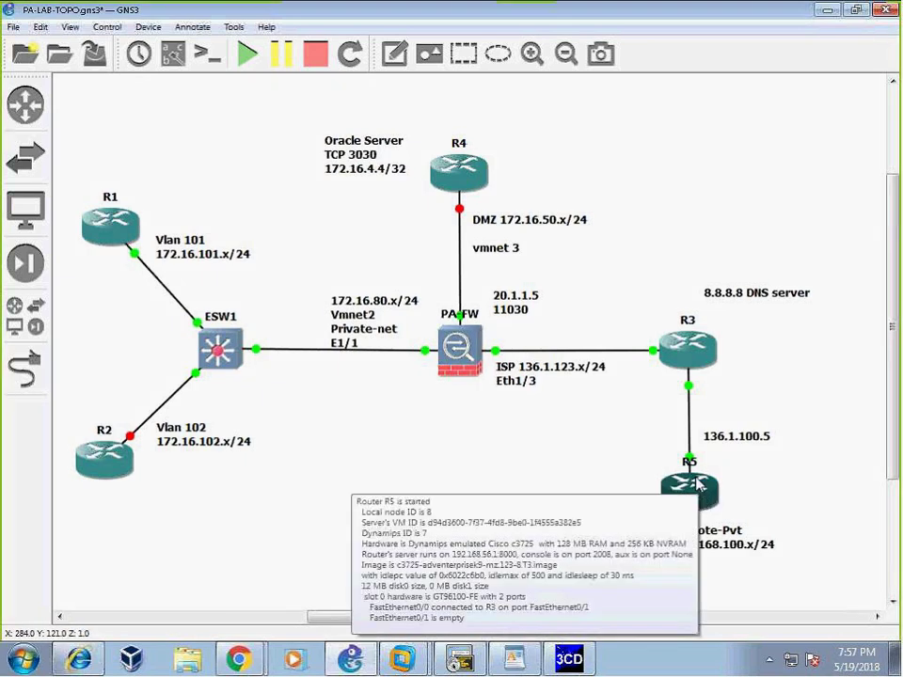
left_click(459, 659)
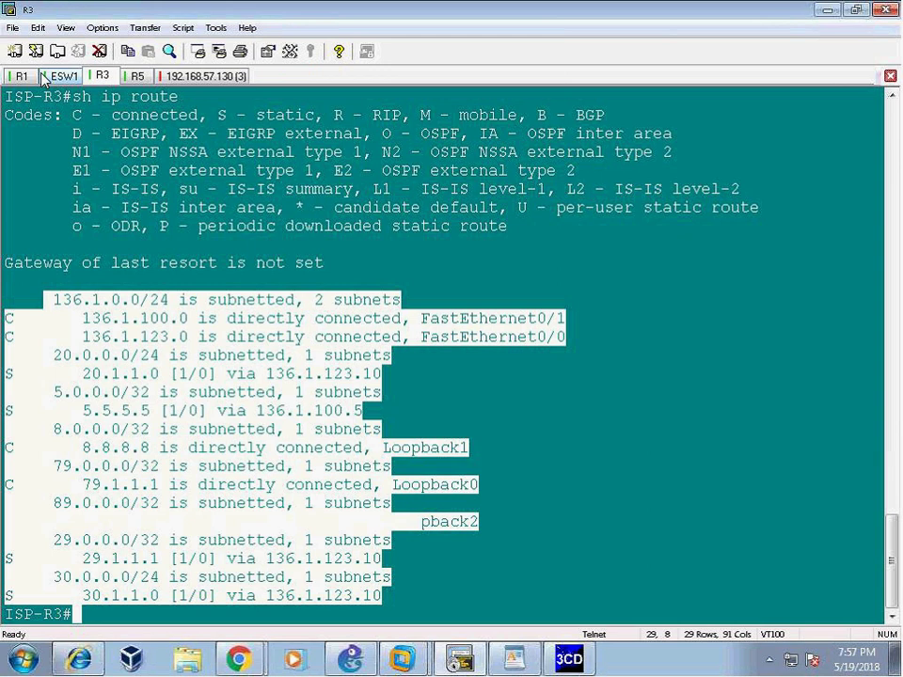
- Stage 'ping 192.168.100.5' on R1 and check R5's interfaces with 'sh ip int brief'
left_click(25, 76)
type("ping 1")
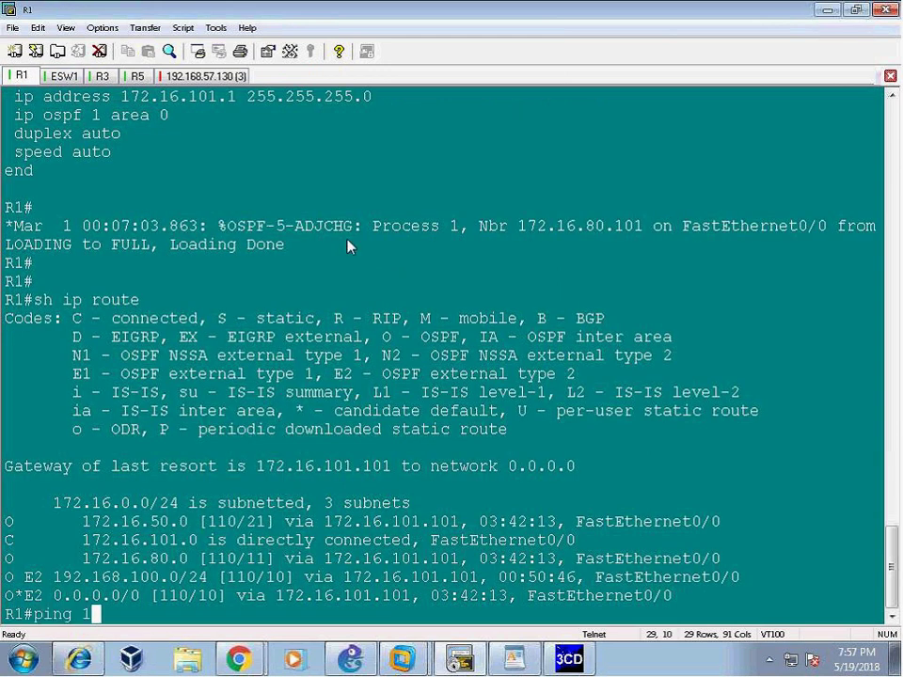
type("92.168.100.5")
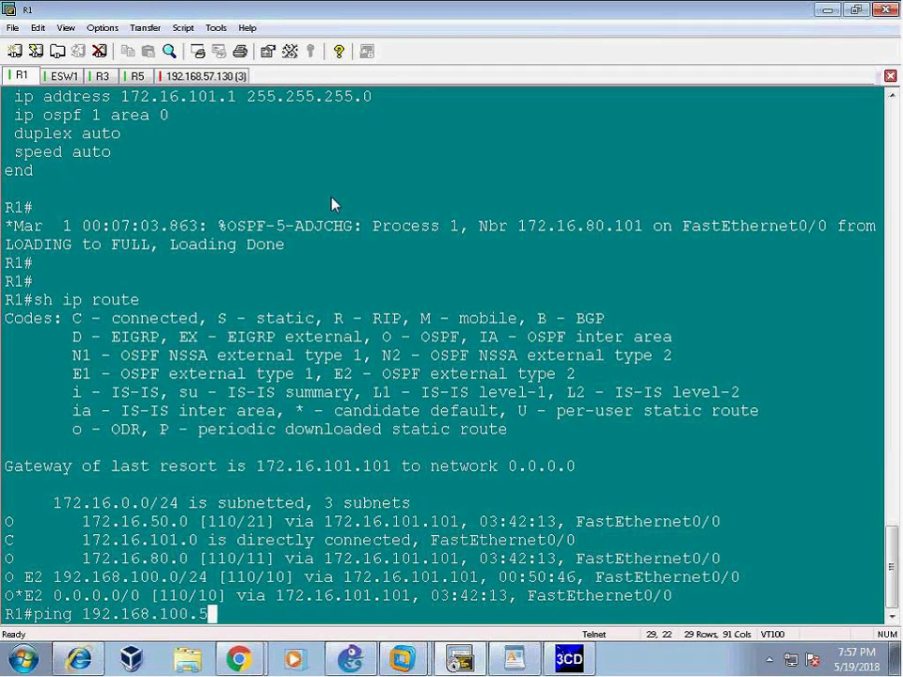
left_click(138, 76)
type("sh ip int b")
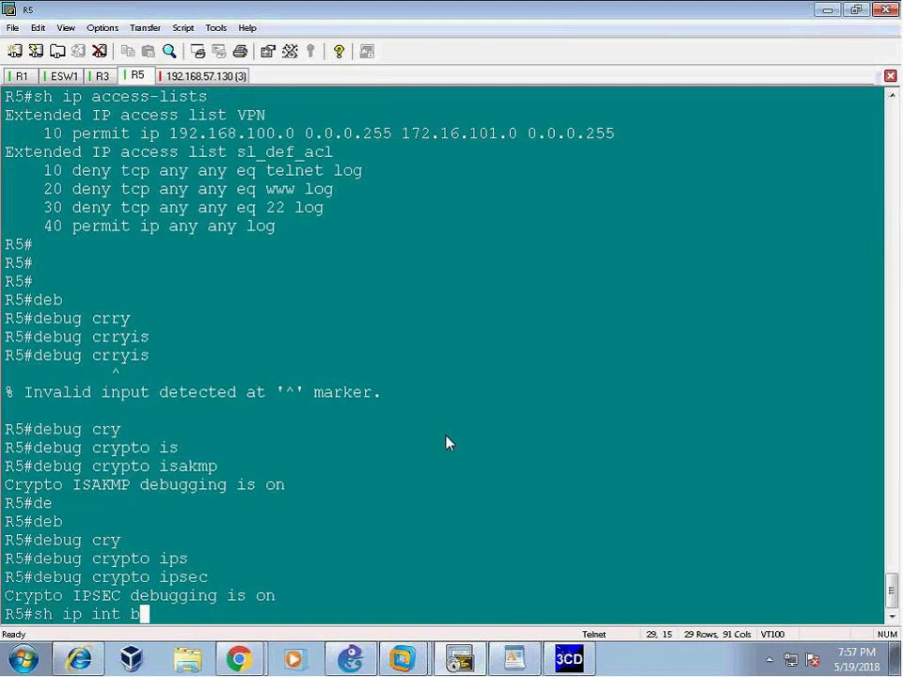
key("Tab")
key("Return")
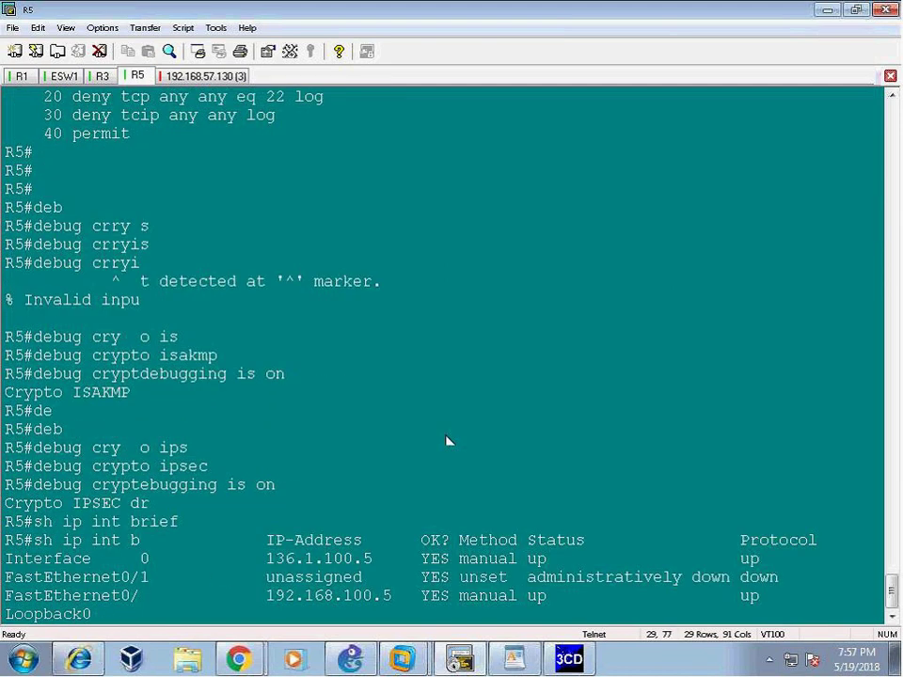
- Send the ping from R1 and highlight R5's 'Phase1 SA policy proposal not accepted' debug message
left_click(19, 76)
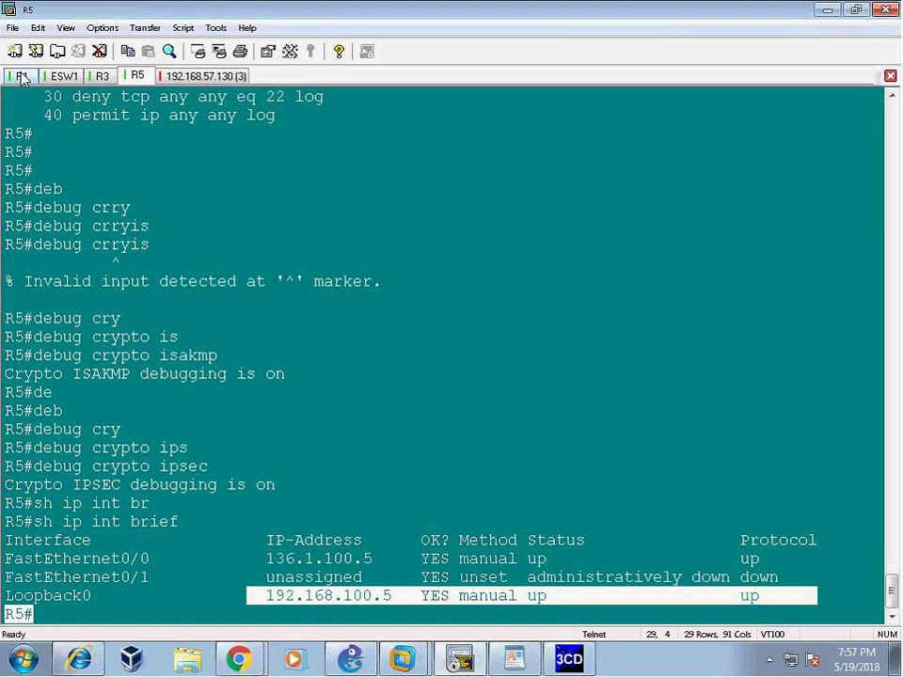
key("Return")
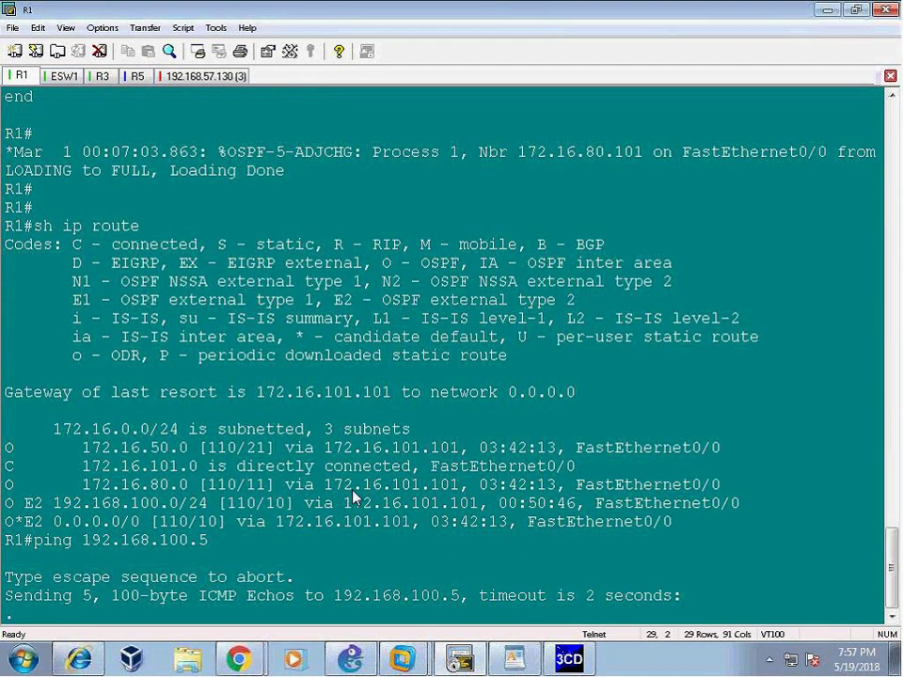
left_click_drag(6, 576, 681, 596)
left_click(136, 76)
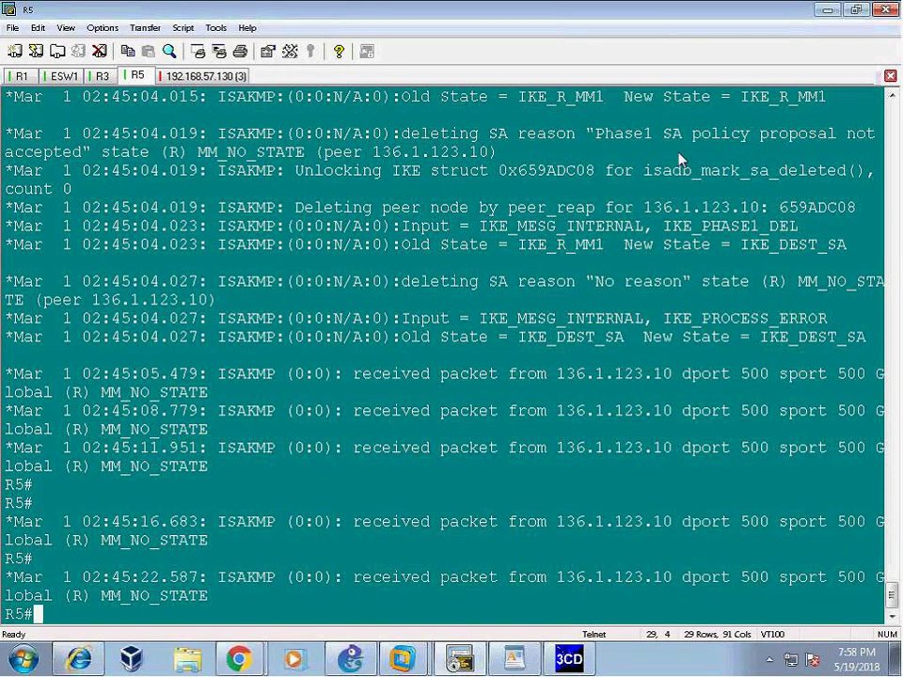
left_click_drag(324, 115, 884, 185)
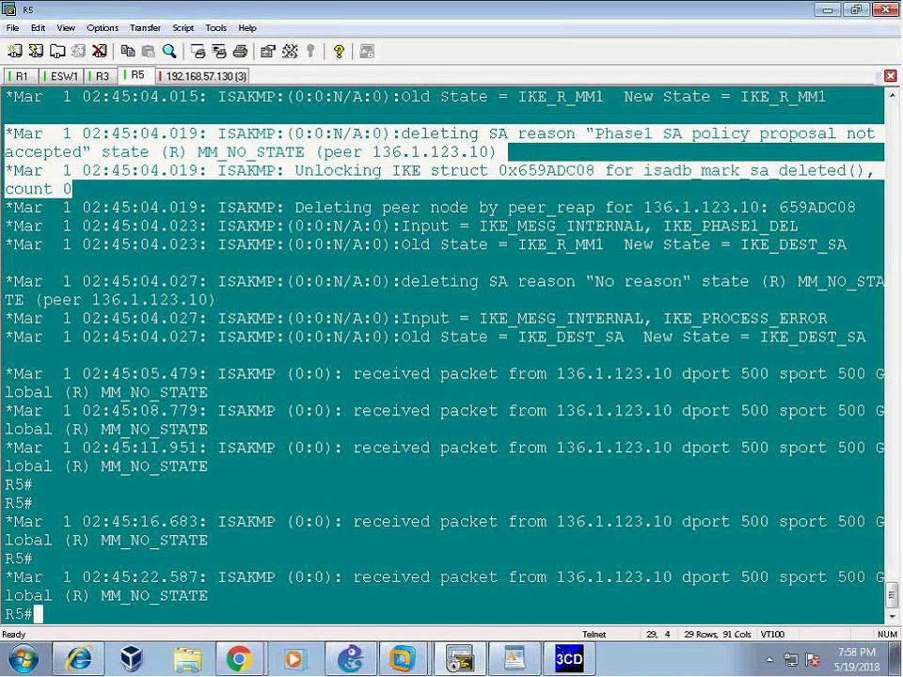
left_click_drag(298, 131, 555, 379)
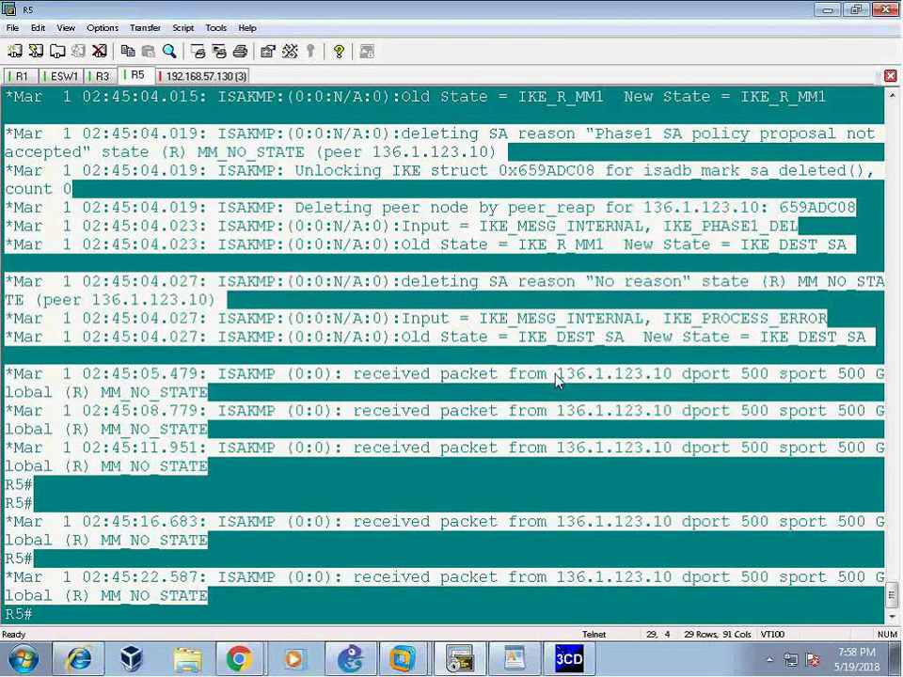
key("Return")
key("Return")
key("Return")
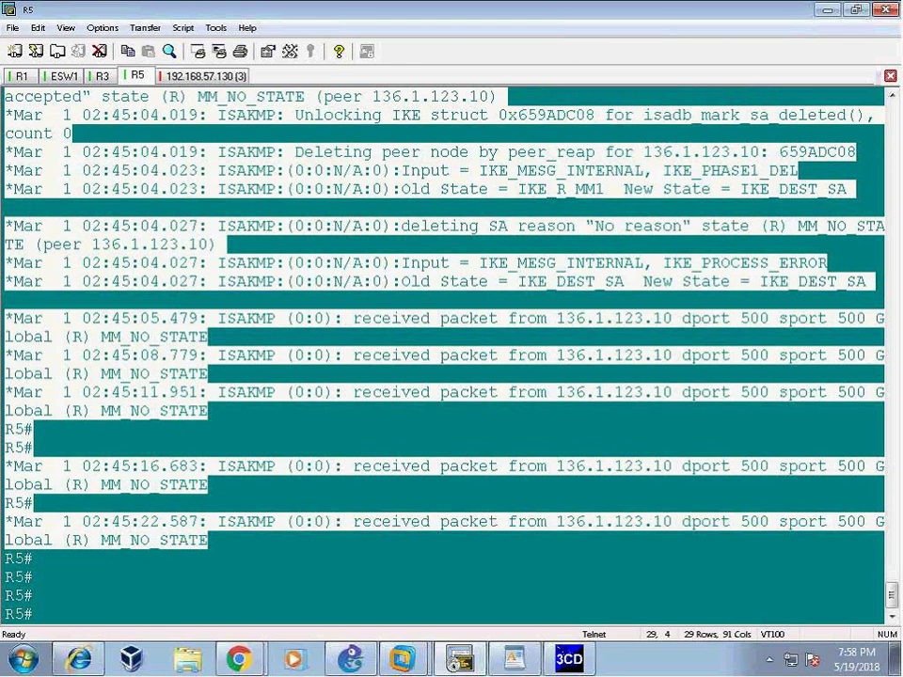
- Return to the firewall web page and dismiss the successful Commit Status
key("Return")
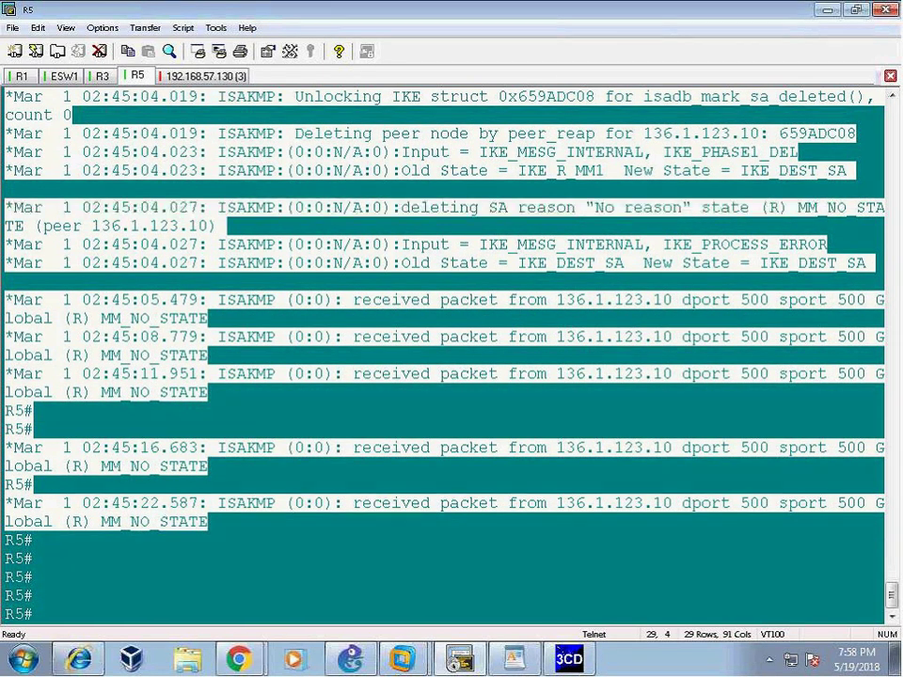
mouse_move(238, 658)
left_click(174, 617)
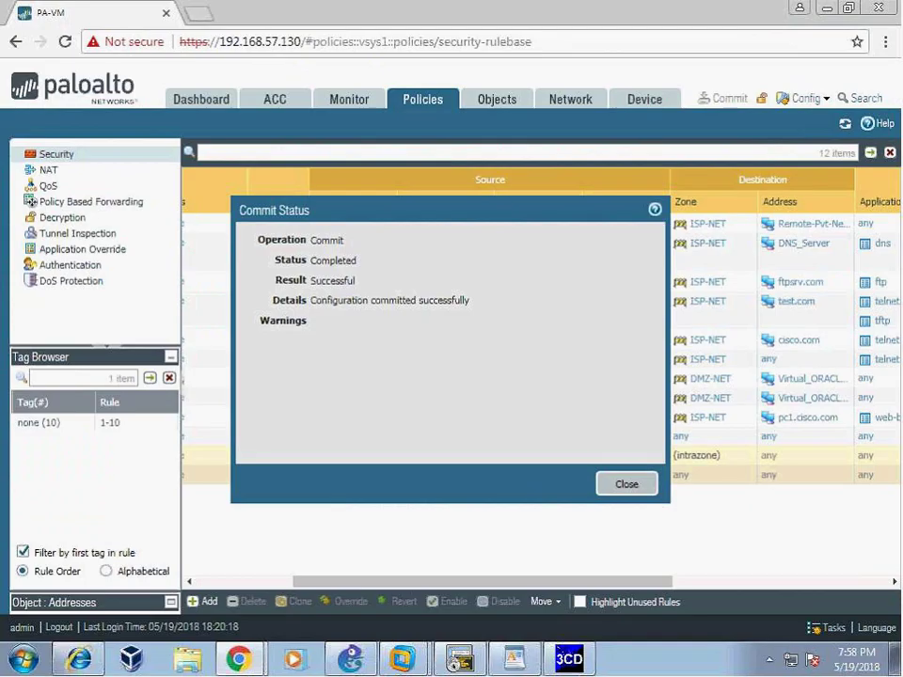
left_click(626, 484)
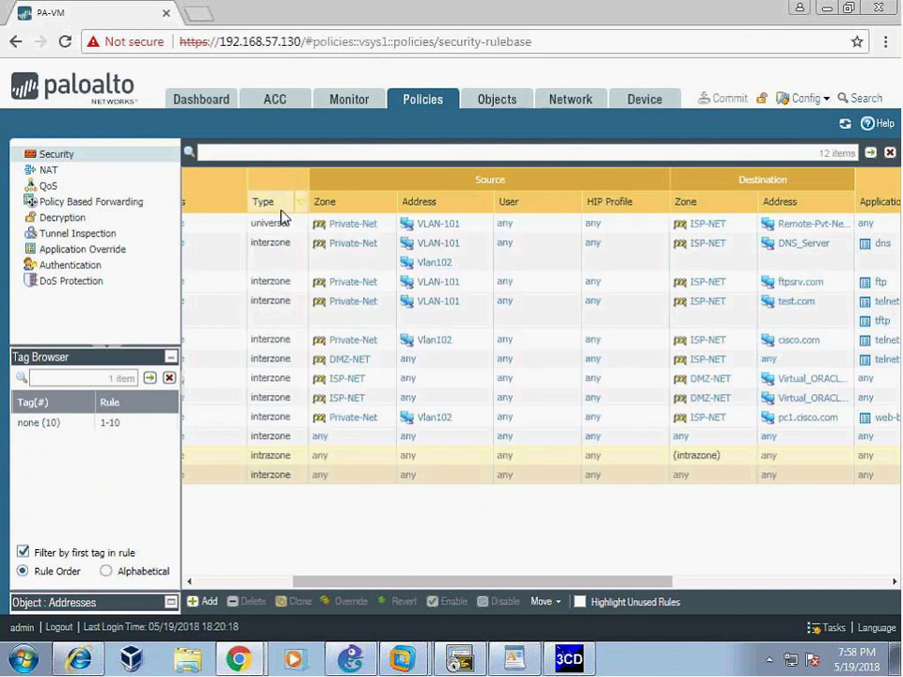
- Review the IPSec tunnels and IKE/IPSec crypto profiles, then open the R5_tunnel IKE gateway
left_click(570, 99)
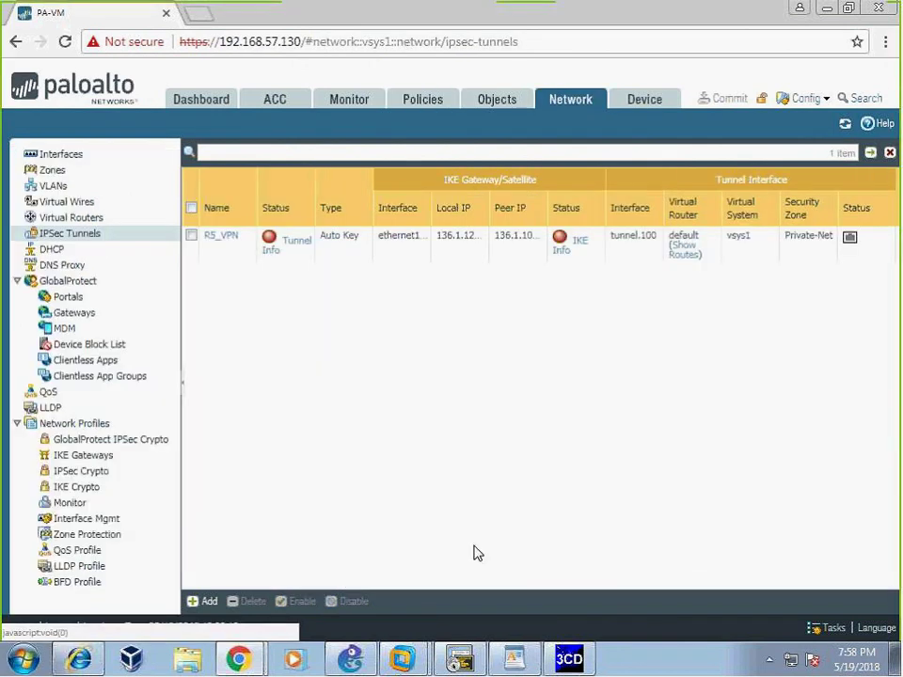
left_click(76, 486)
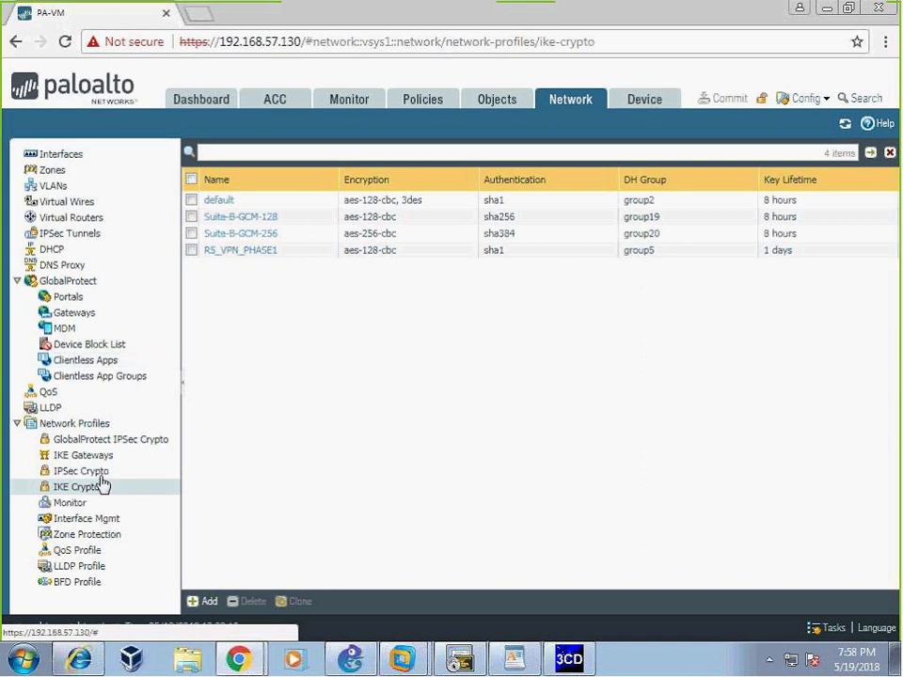
left_click(92, 441)
left_click(85, 455)
left_click(226, 222)
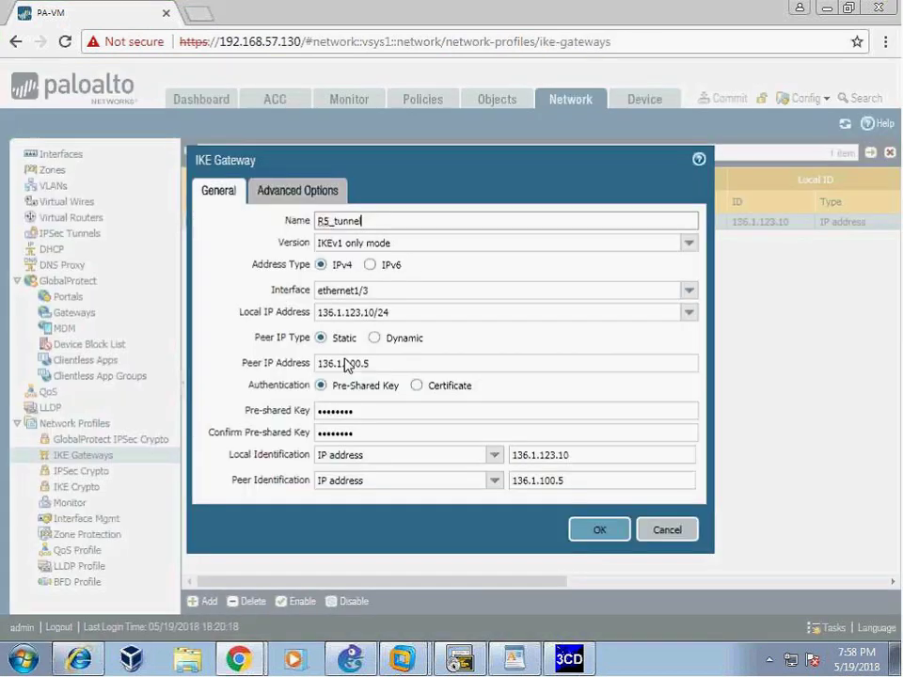
- Set R5_tunnel's IKE crypto profile to R5_VPN_PHASE1, save it, and commit the configuration
left_click(293, 190)
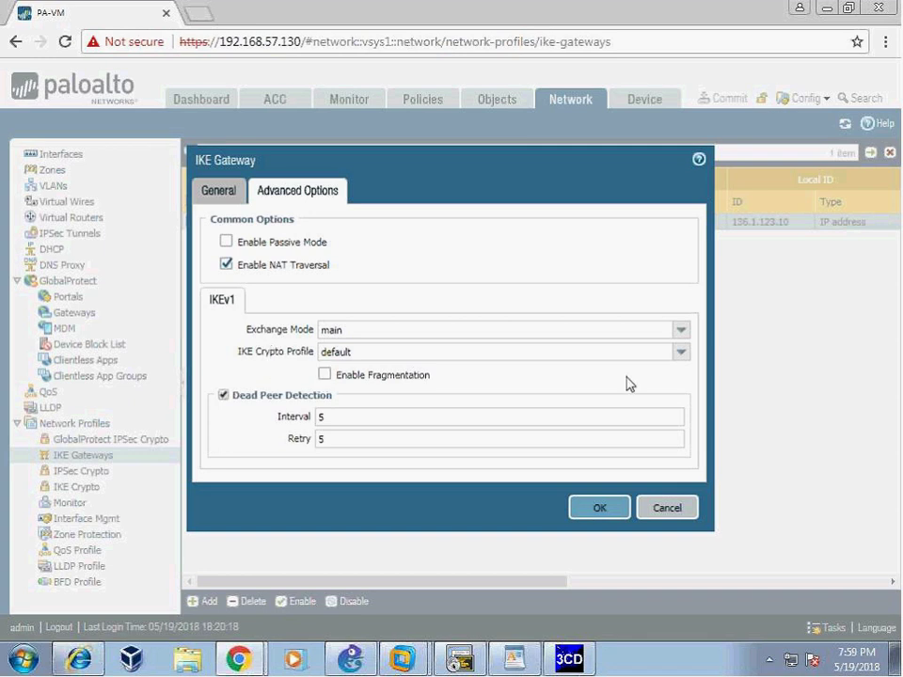
left_click(679, 353)
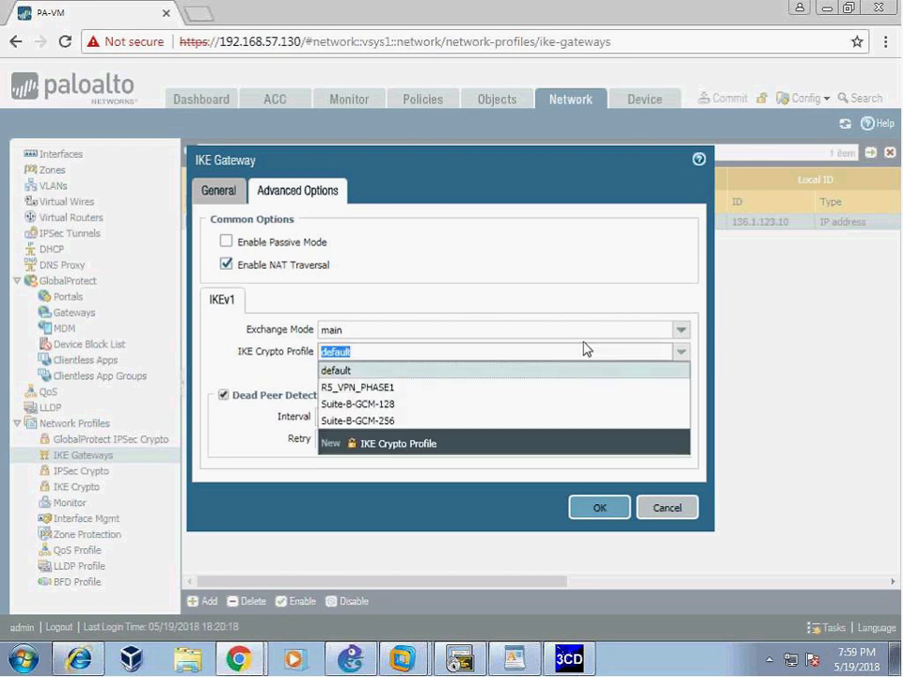
left_click(392, 386)
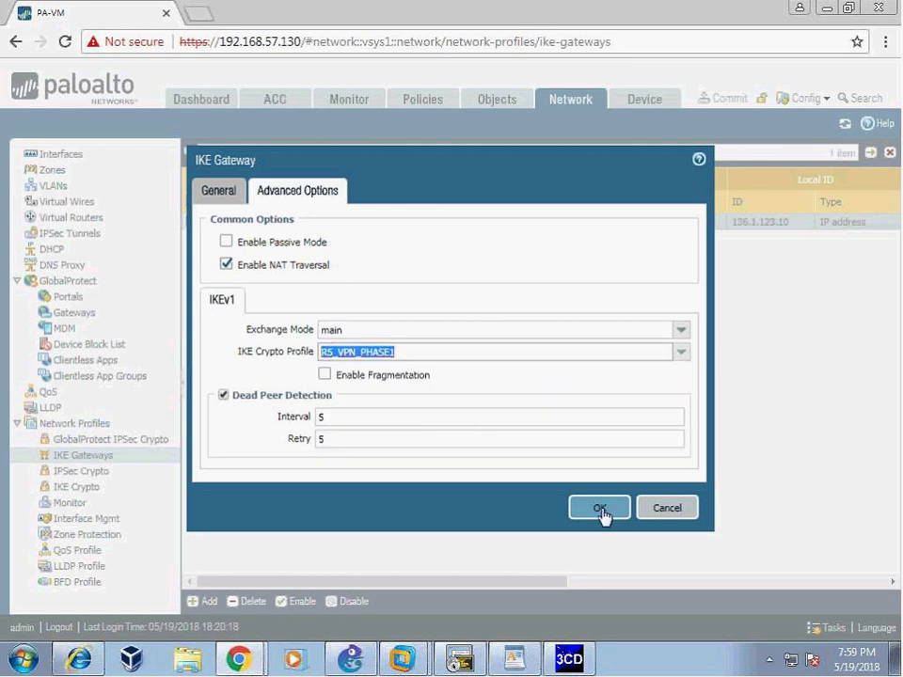
left_click(599, 508)
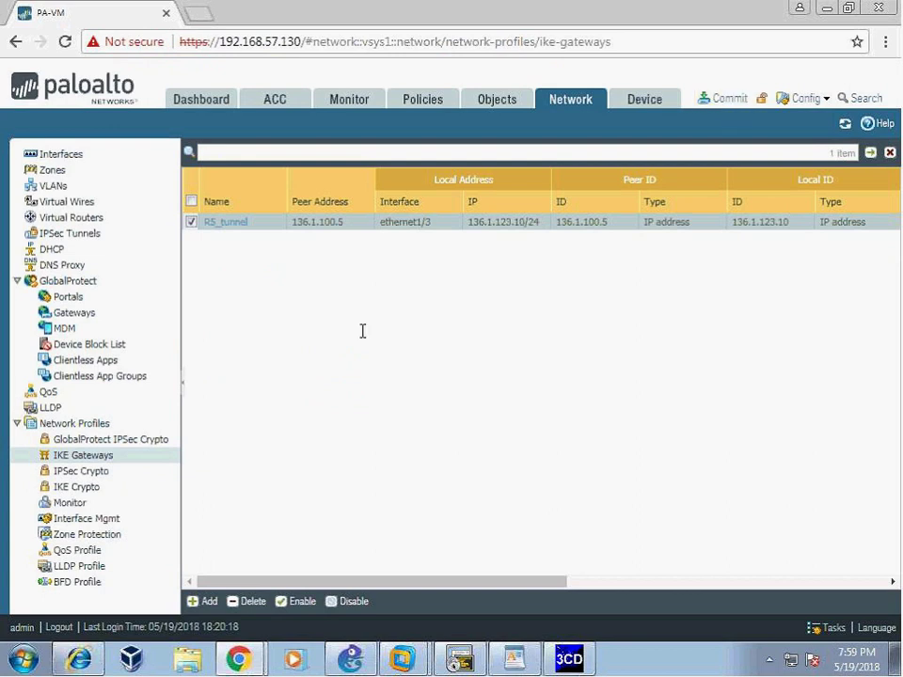
left_click(722, 97)
left_click(611, 549)
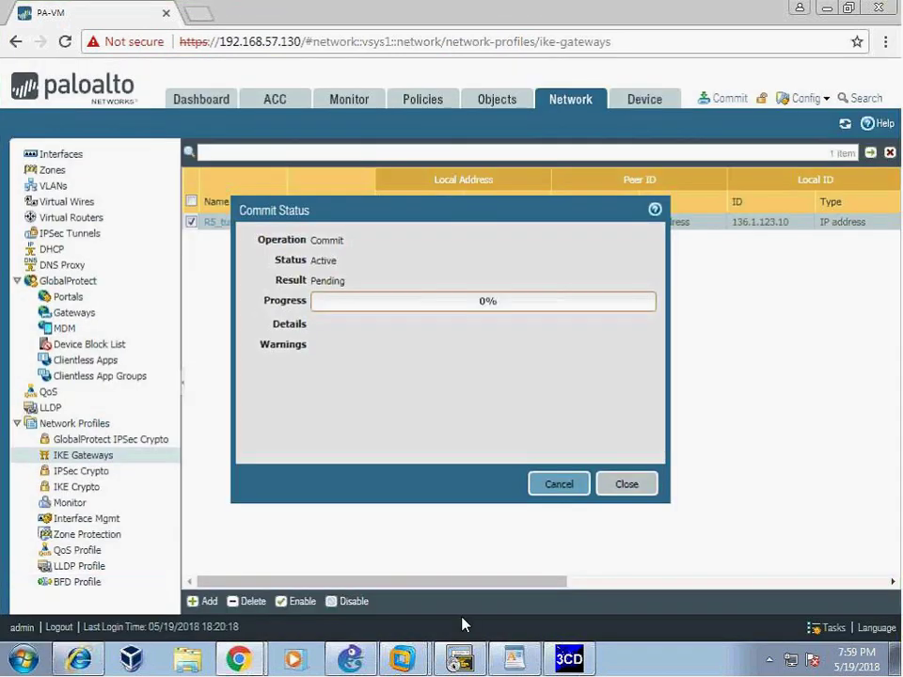
- Clear R5's crypto sessions with 'clear crypto session'
left_click(459, 658)
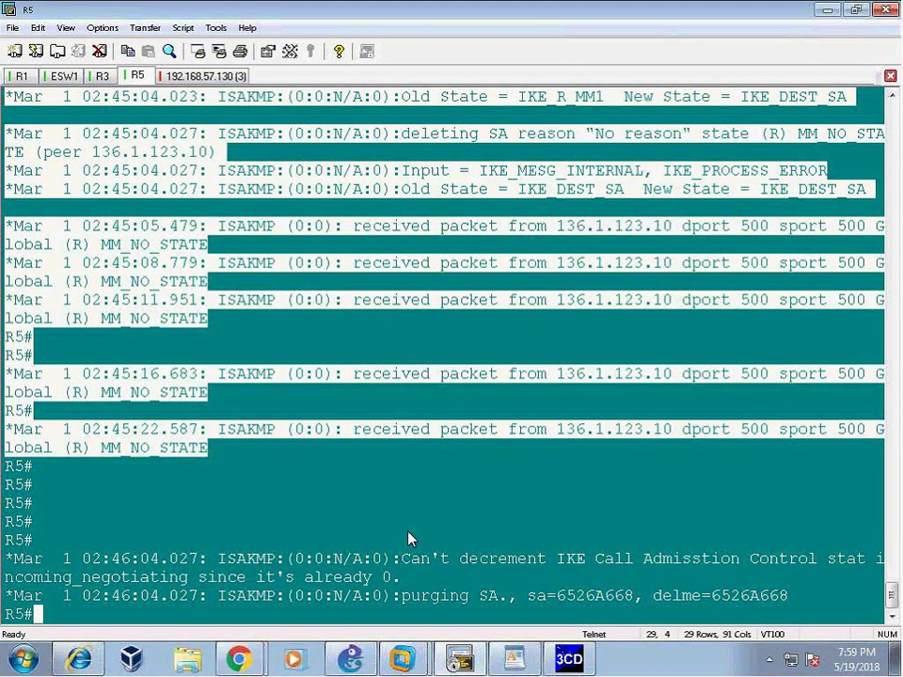
key("Return")
key("Return")
key("Return")
type("cle")
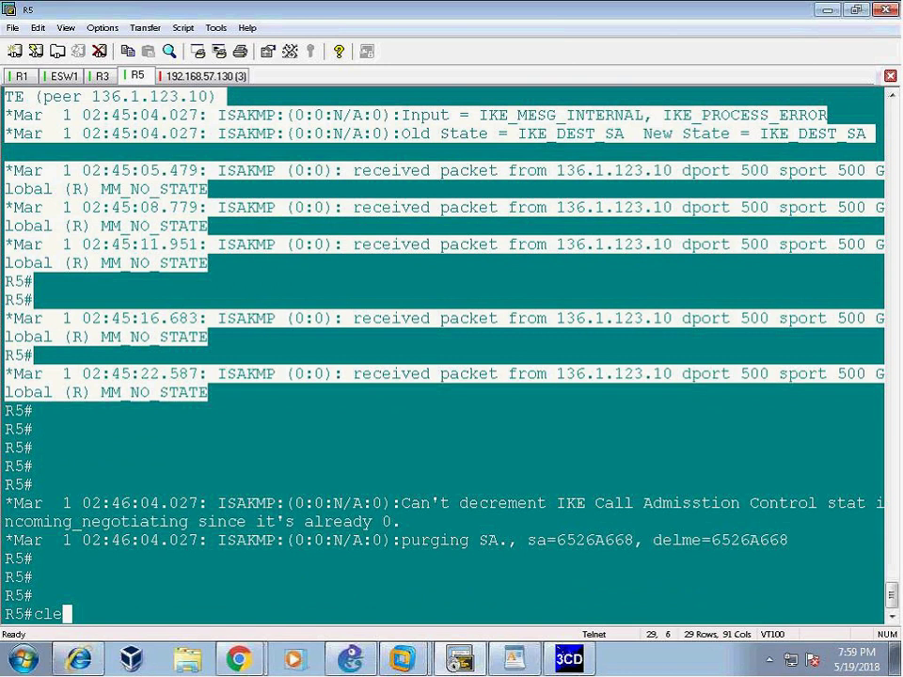
key("Tab")
type("cr")
key("Tab")
type("ses")
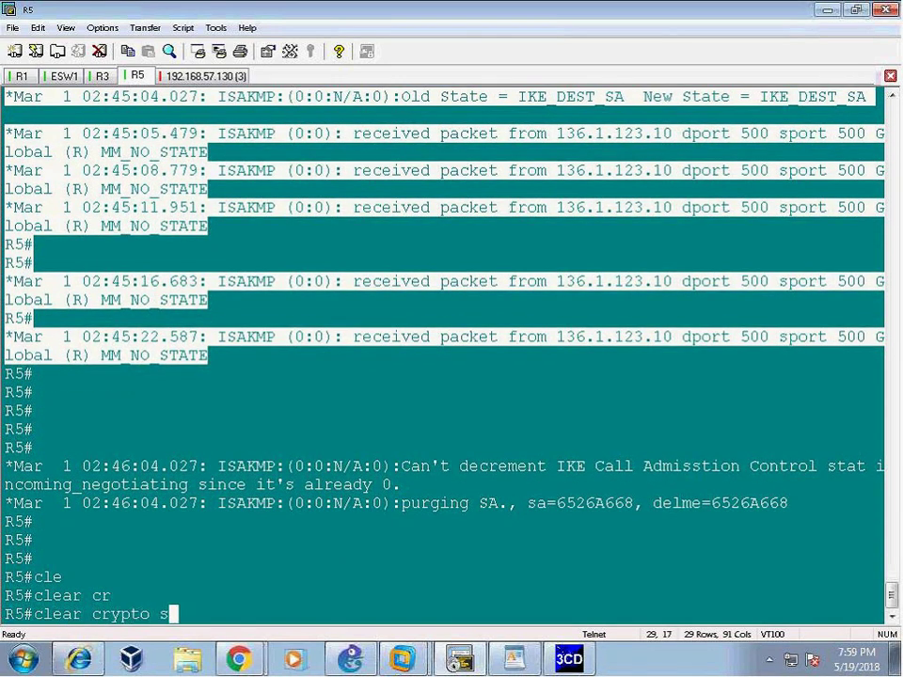
key("Tab")
key("Return")
key("Return")
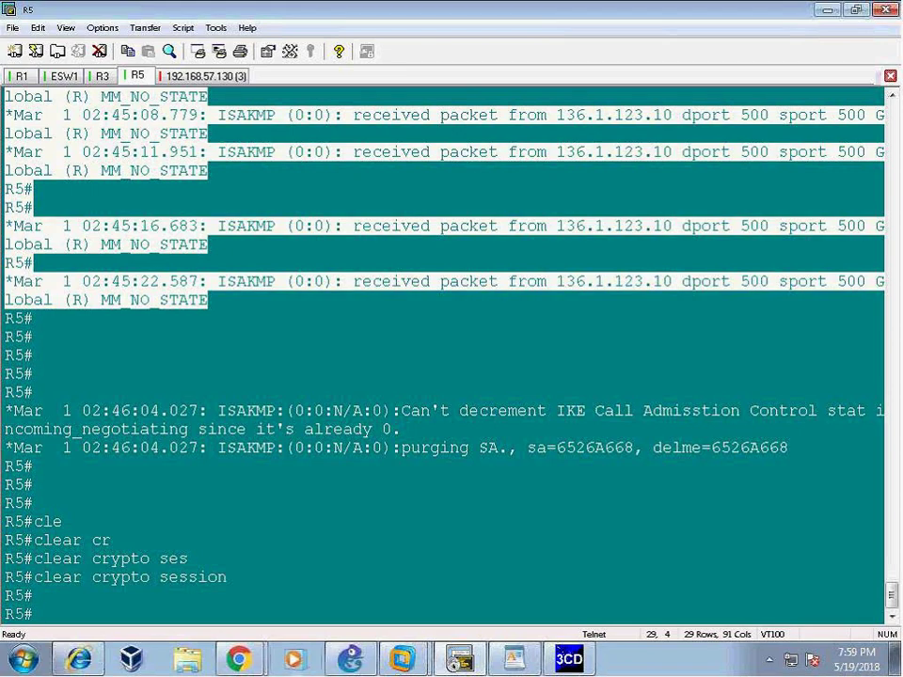
- Return to the firewall web page and close the finished Commit Status
mouse_move(240, 660)
left_click(165, 619)
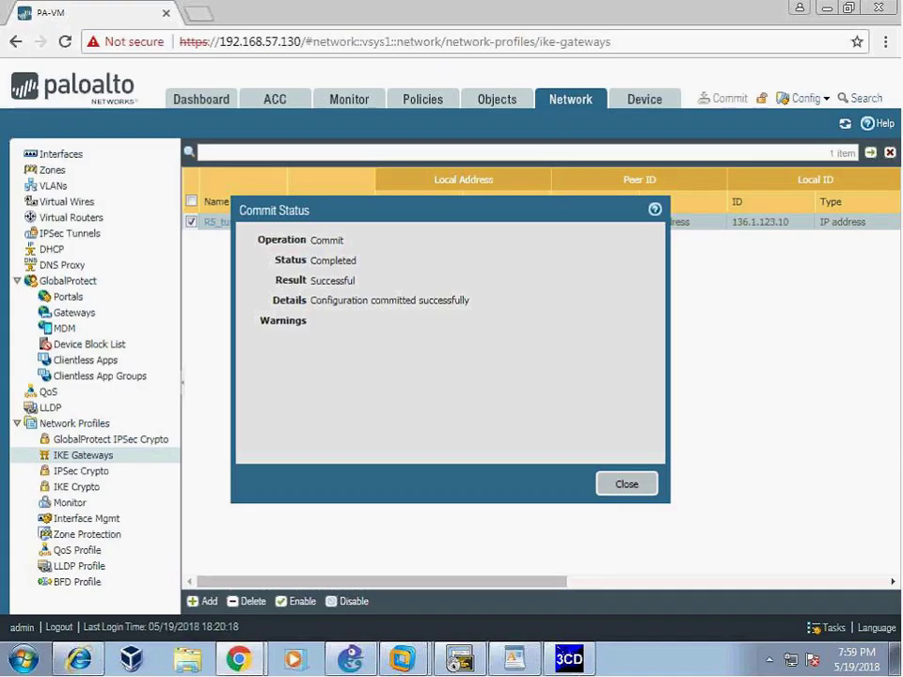
left_click(627, 483)
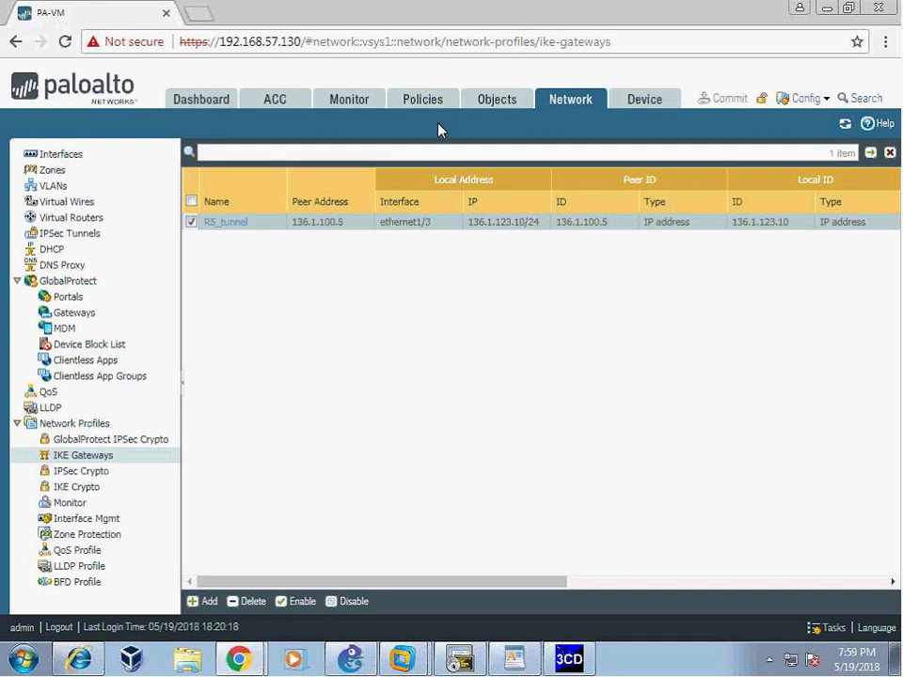
- Review the virtual routers and R5_VPN IPSec tunnel in PAN-OS, then bring up SecureCRT's R1 session
left_click(81, 219)
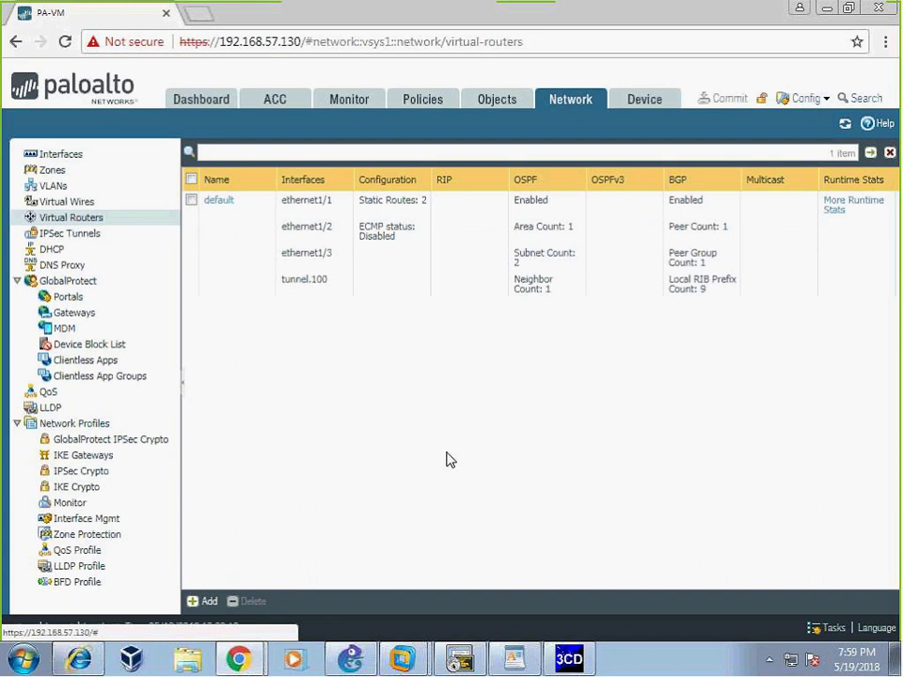
left_click(94, 233)
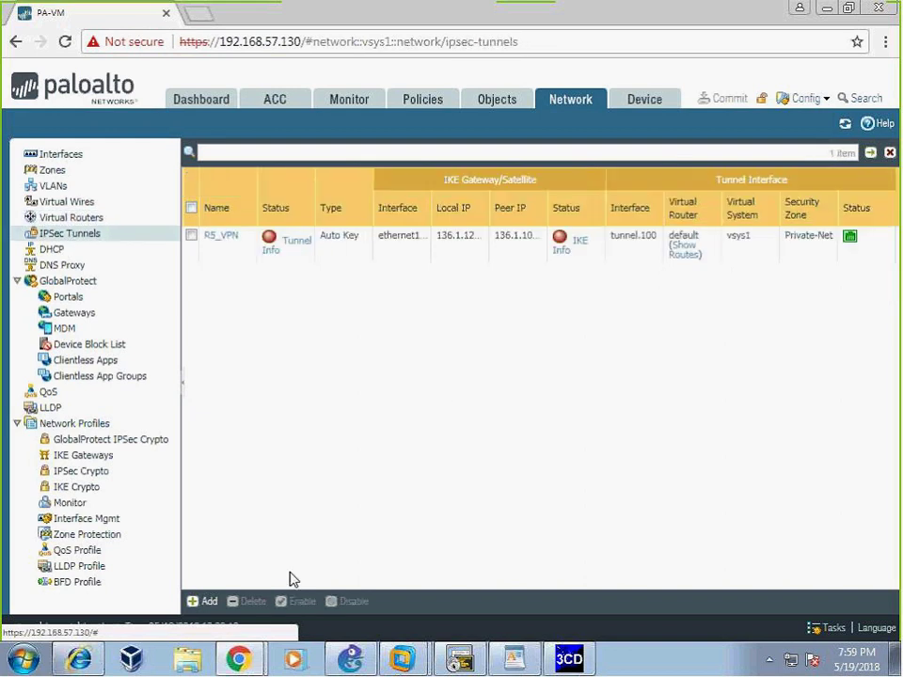
left_click(449, 663)
left_click(20, 75)
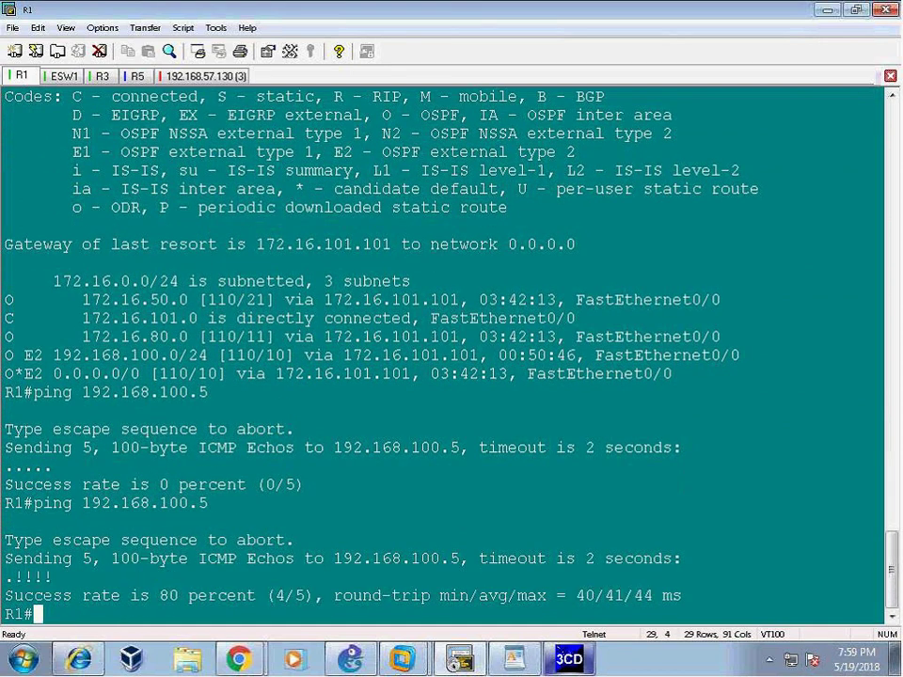
- Re-run R1's ping to 192.168.100.5, confirm 100 percent success, then move to the R5 session
left_click_drag(4, 539, 683, 597)
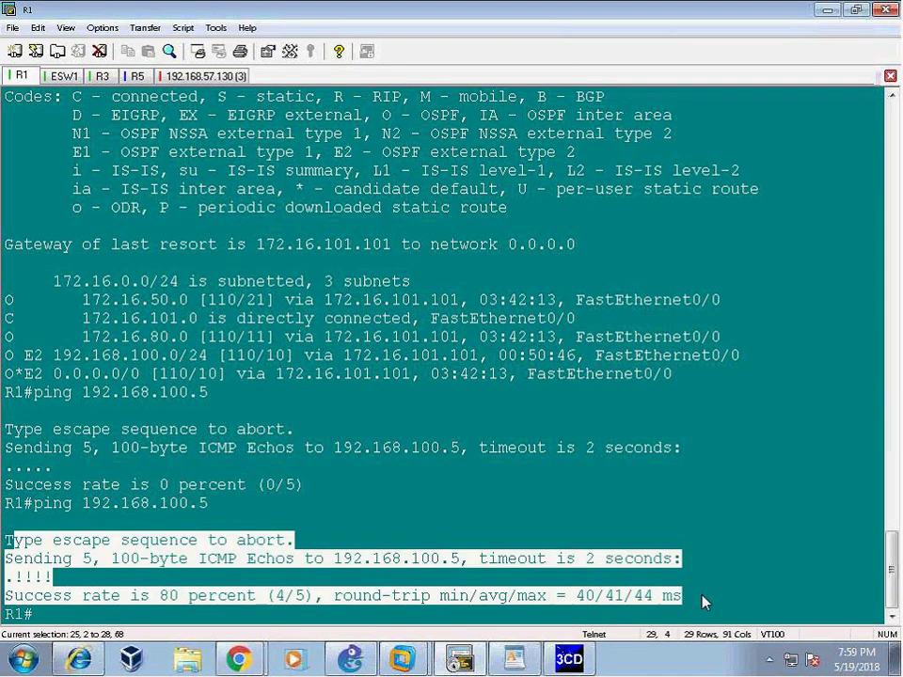
left_click_drag(5, 448, 668, 450)
key("Up")
key("Return")
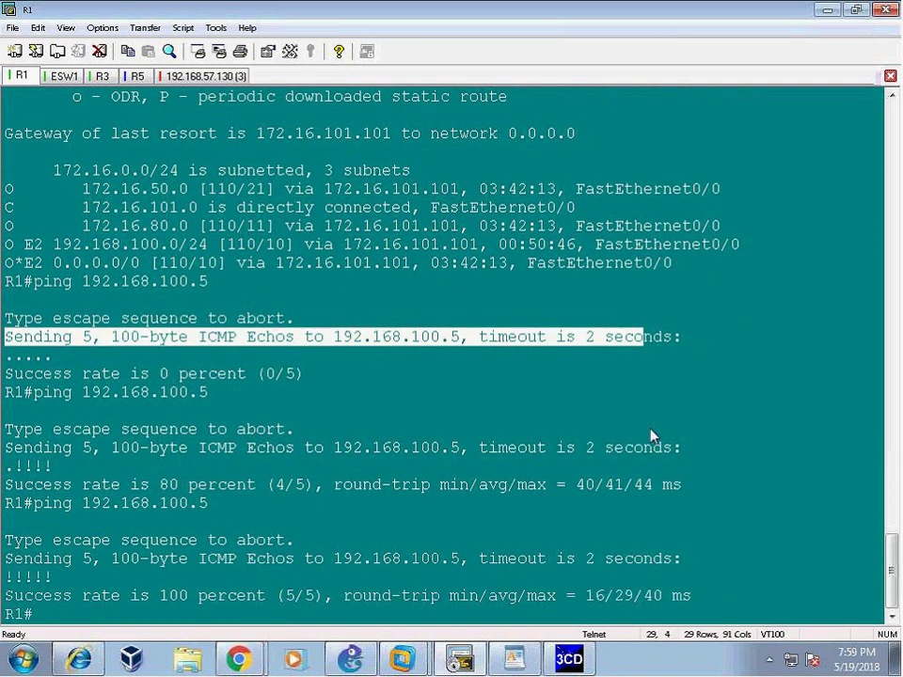
left_click_drag(34, 539, 691, 595)
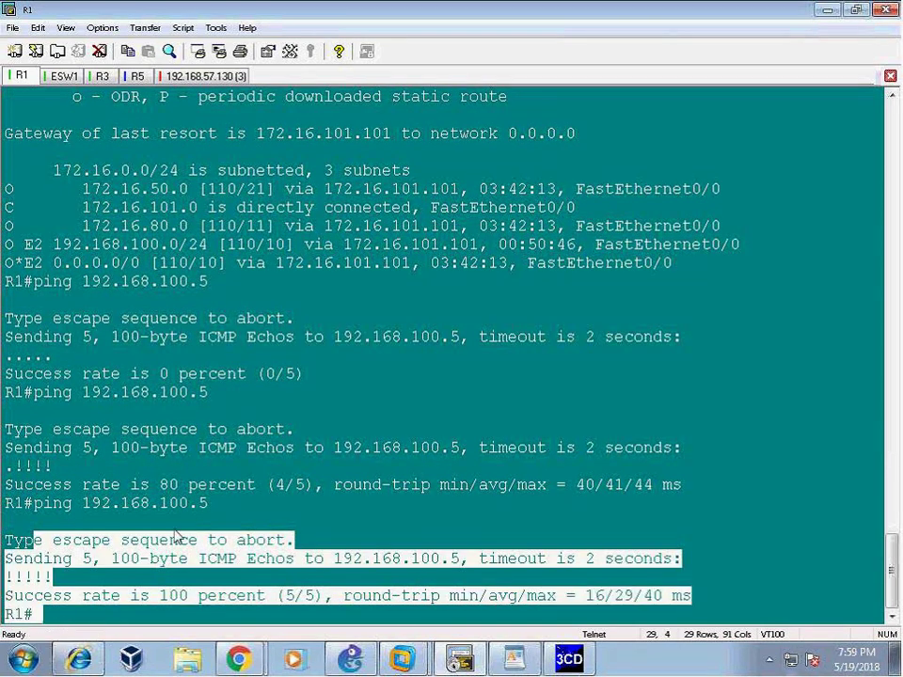
left_click_drag(38, 543, 709, 596)
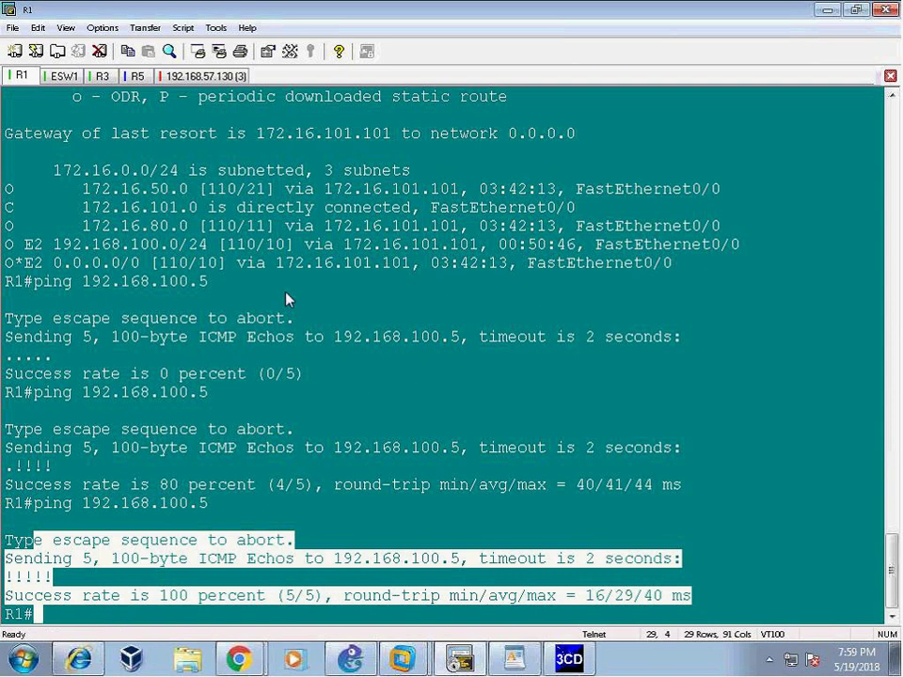
left_click(136, 77)
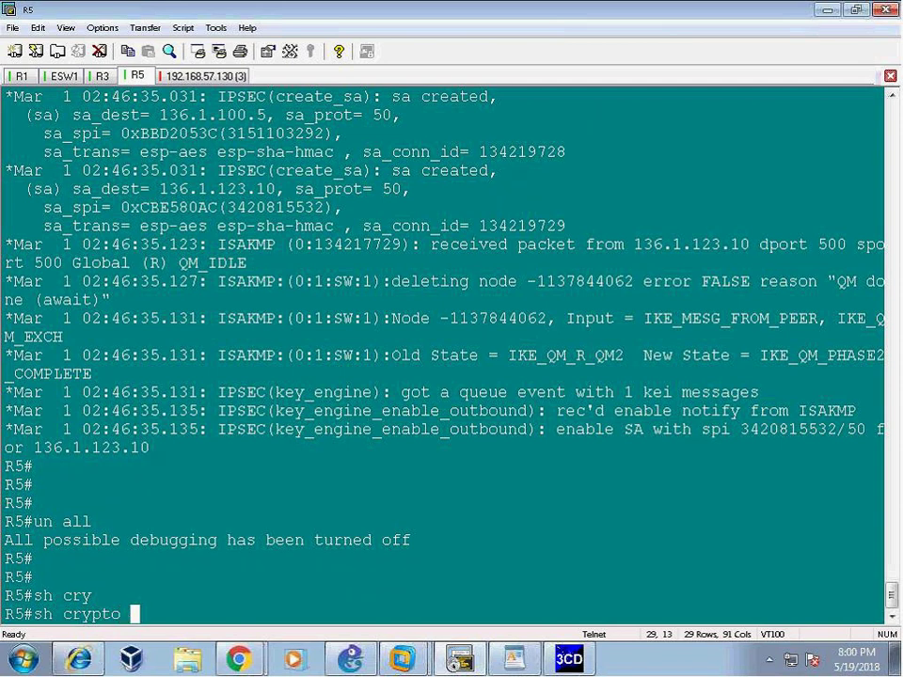
- Show R5's ISAKMP SA detail, noting peer 136.1.123.10 and lifetime 23:59:28
type("isakmp sa d")
key("Return")
left_click_drag(197, 576, 289, 585)
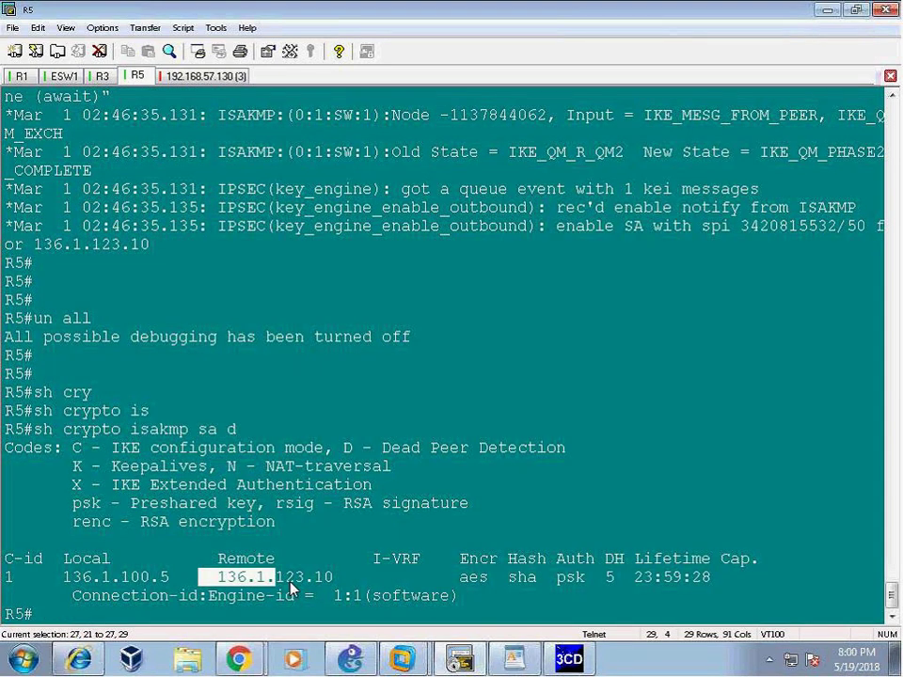
left_click_drag(625, 576, 721, 578)
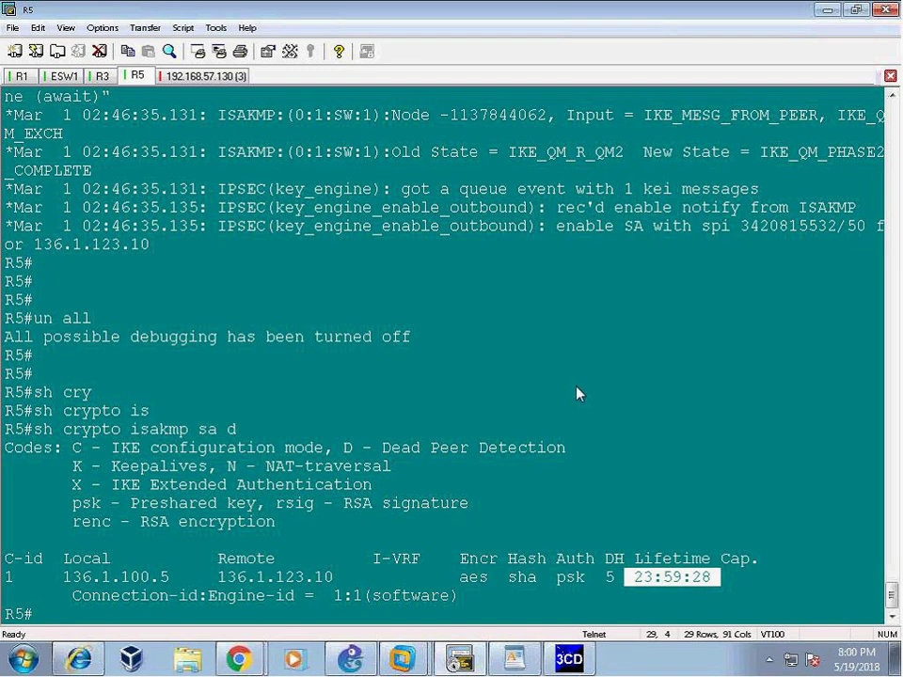
- Run 'show crypto ipsec sa' on R5 after reviewing the ISAKMP SA's connection id 1
type("sh cry")
key("Tab")
type("ips")
key("BackSpace")
key("Tab")
type("ips")
key("Tab")
key("BackSpace")
key("BackSpace")
type("psec sa")
key("Tab")
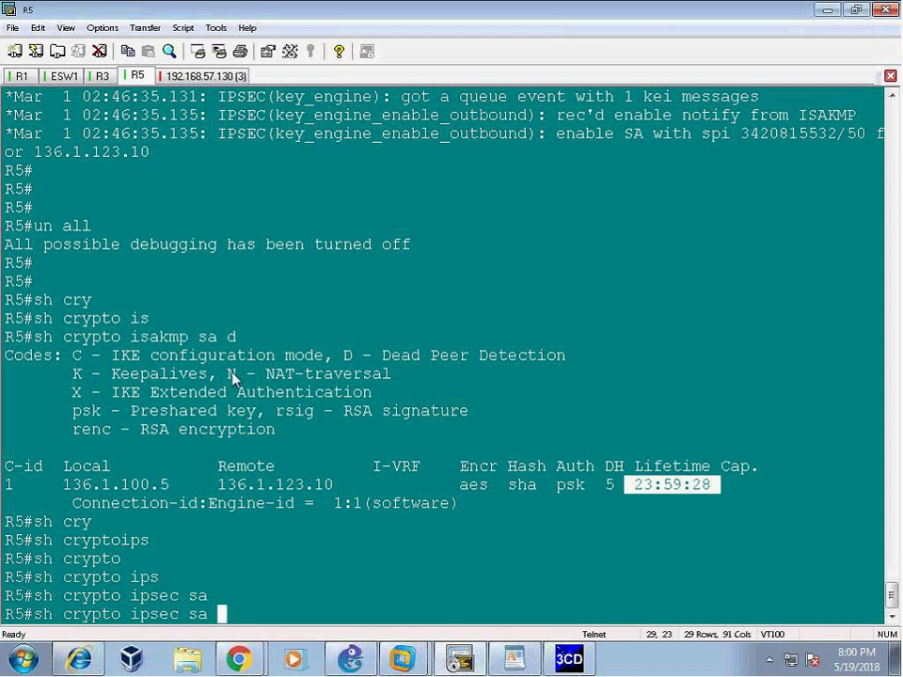
left_click_drag(66, 337, 834, 511)
left_click_drag(45, 488, 13, 485)
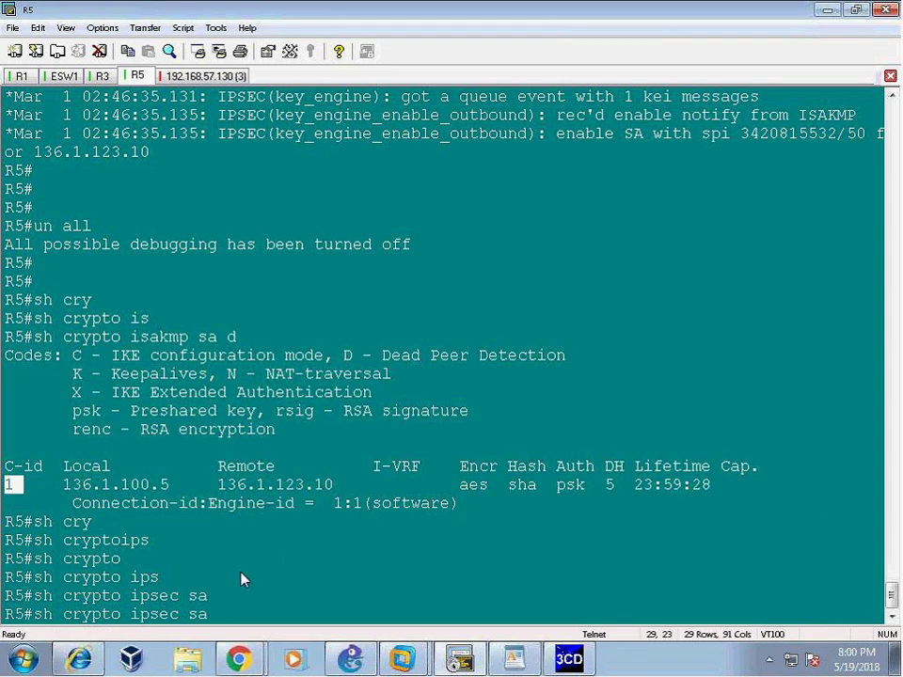
key("Return")
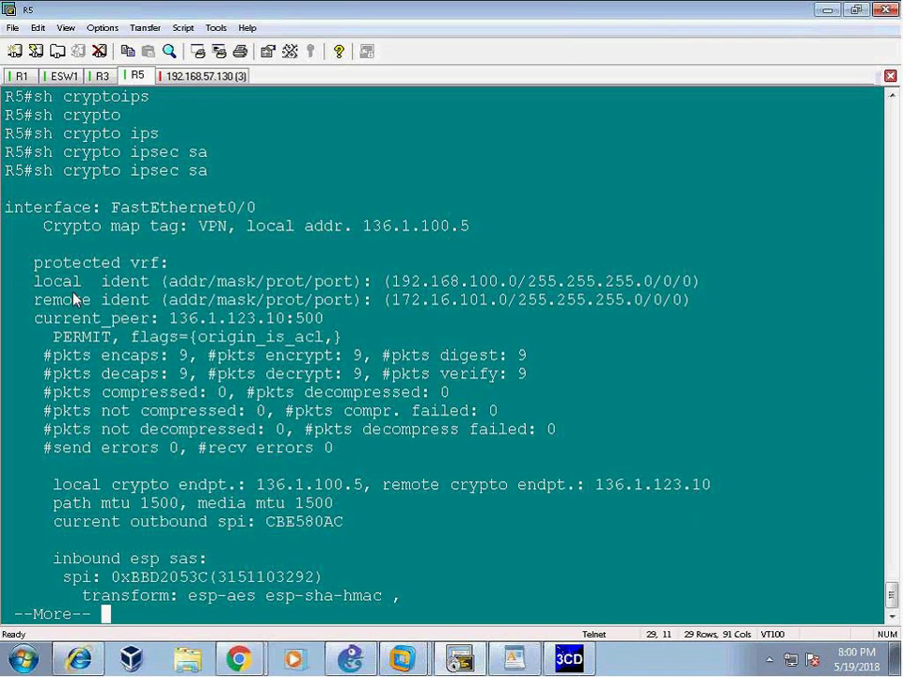
- Review R5's IPsec SA idents 192.168.100.0 and 172.16.101.0 and the 9-packet encrypt/decrypt counters
left_click_drag(34, 281, 324, 318)
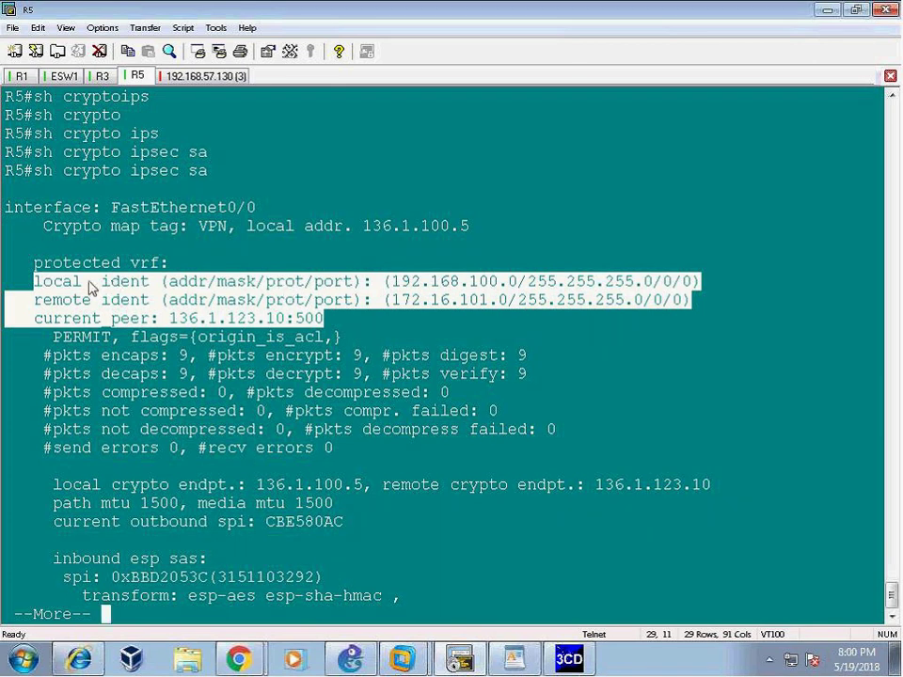
left_click_drag(91, 288, 691, 301)
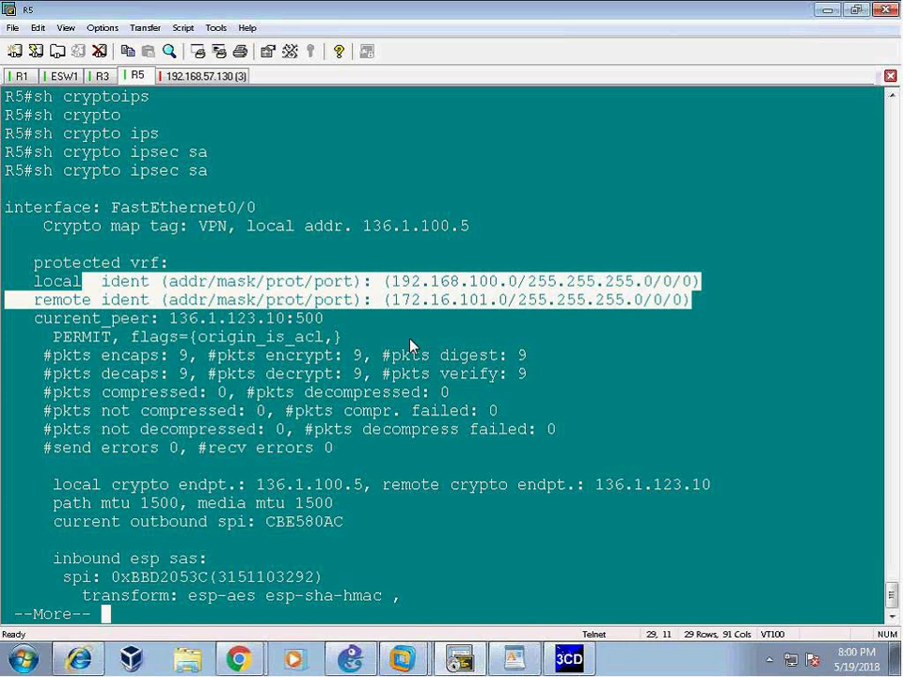
left_click_drag(392, 282, 555, 283)
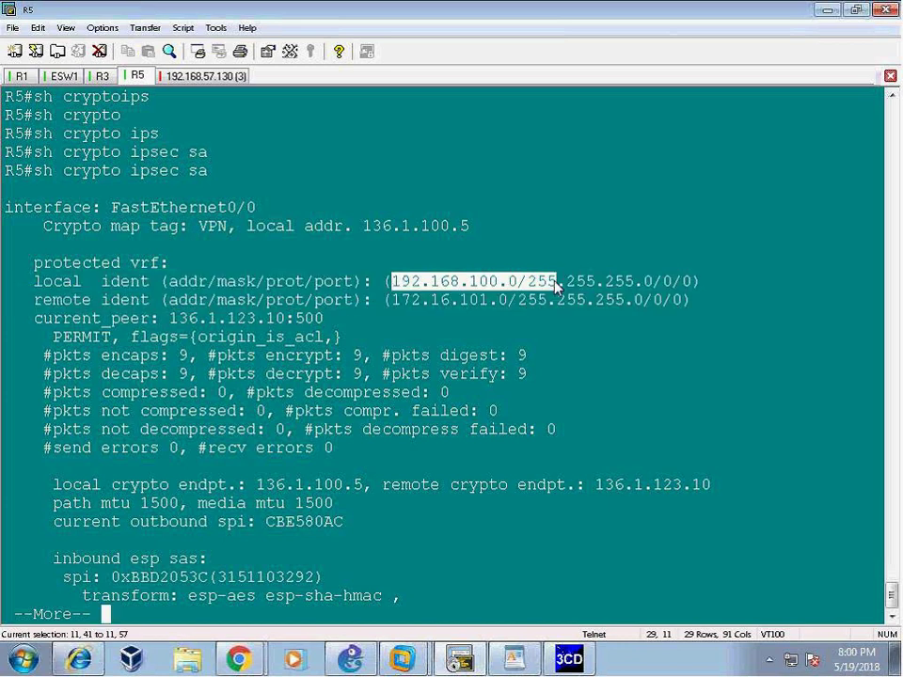
left_click_drag(375, 299, 564, 300)
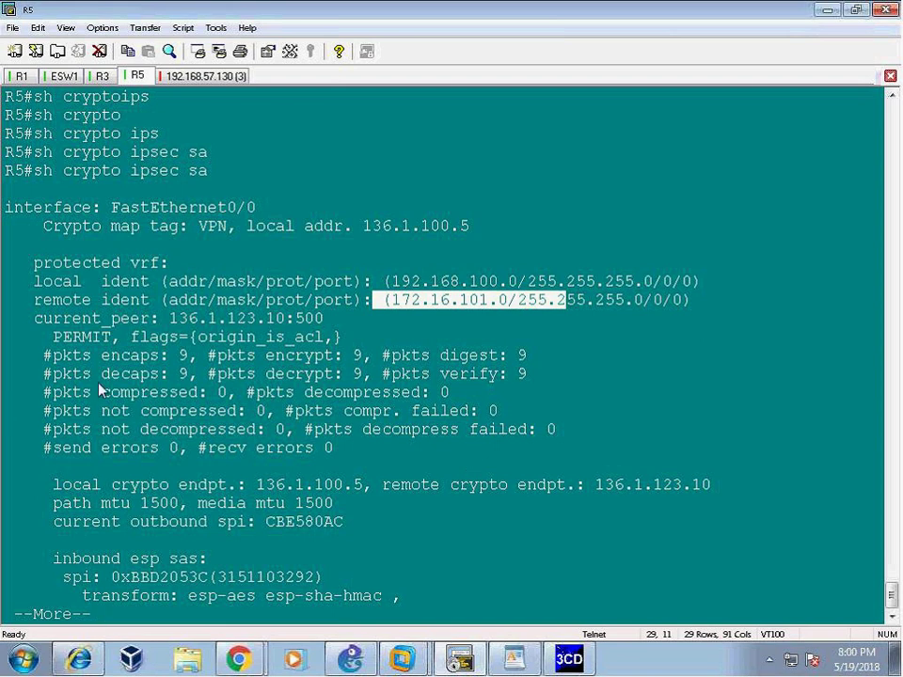
left_click_drag(36, 358, 528, 359)
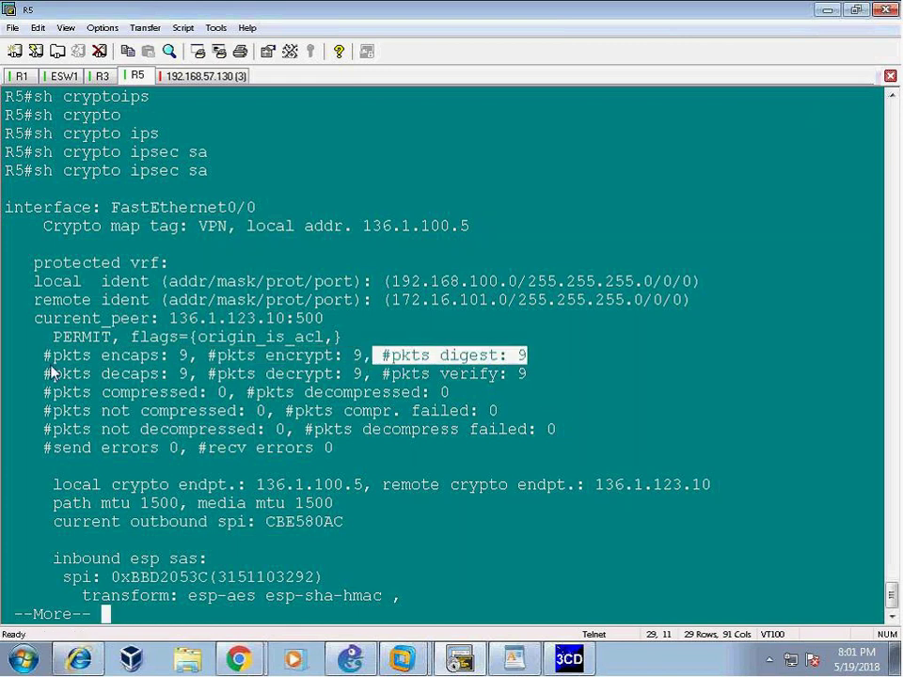
left_click_drag(38, 374, 574, 383)
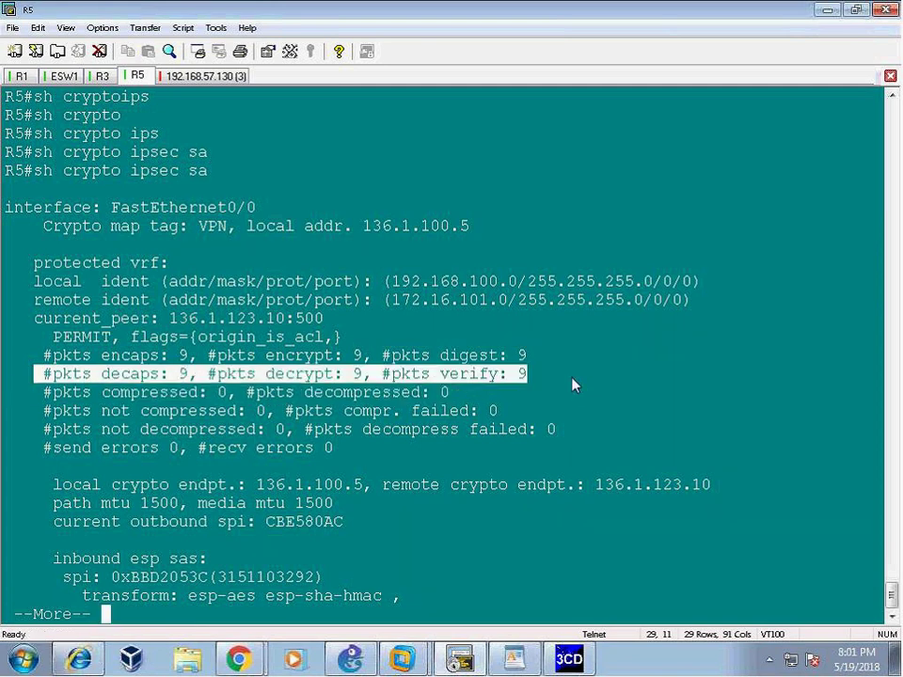
left_click_drag(43, 355, 560, 379)
- Quit R5's paged output and return to R1, recalling the last ping command
key("q")
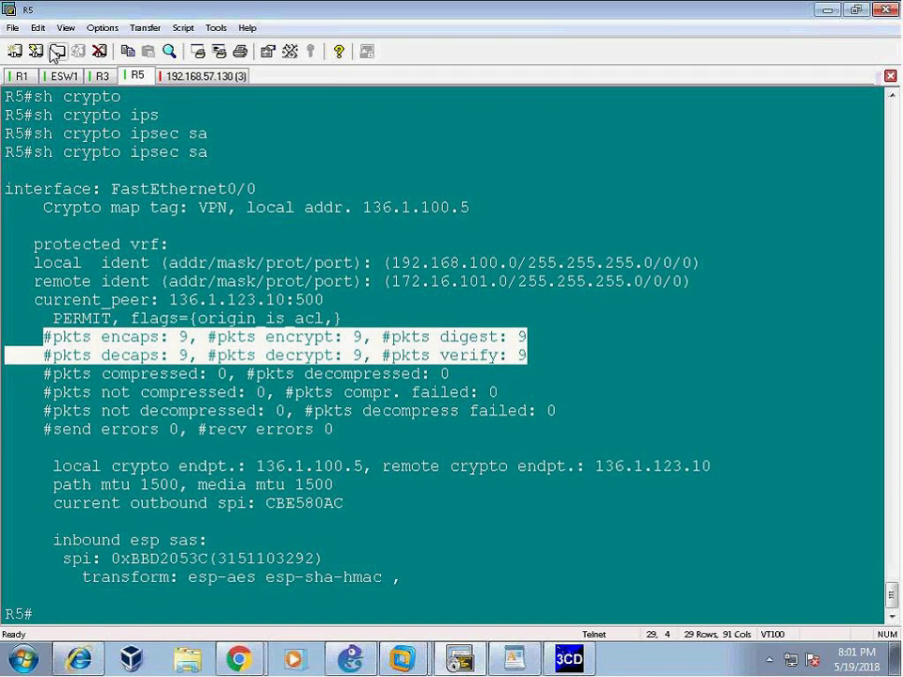
left_click(24, 76)
key("Up")
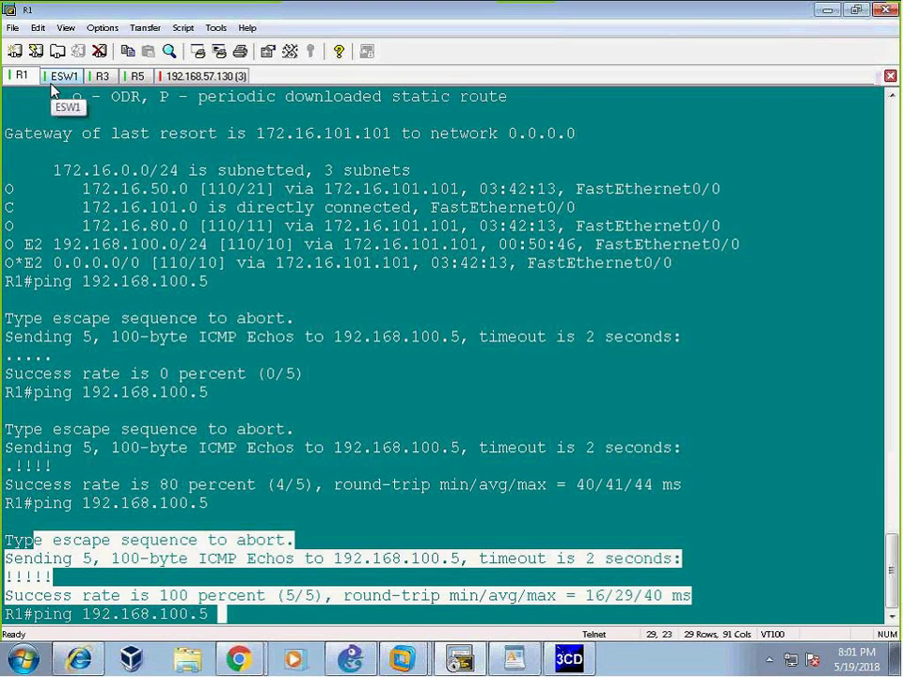
- Send a repeat 10 ping from R1 to 192.168.100.5
type("re")
key("Tab")
type("10")
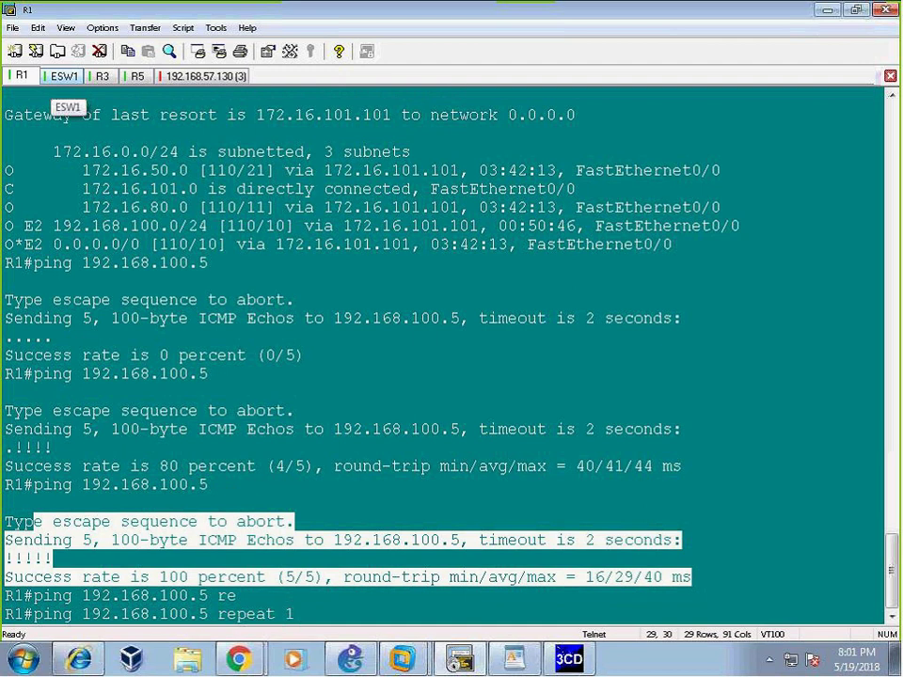
key("Return")
- Rerun 'sh crypto ipsec sa' on R5 to see the counters at 19 packets each way
left_click(137, 75)
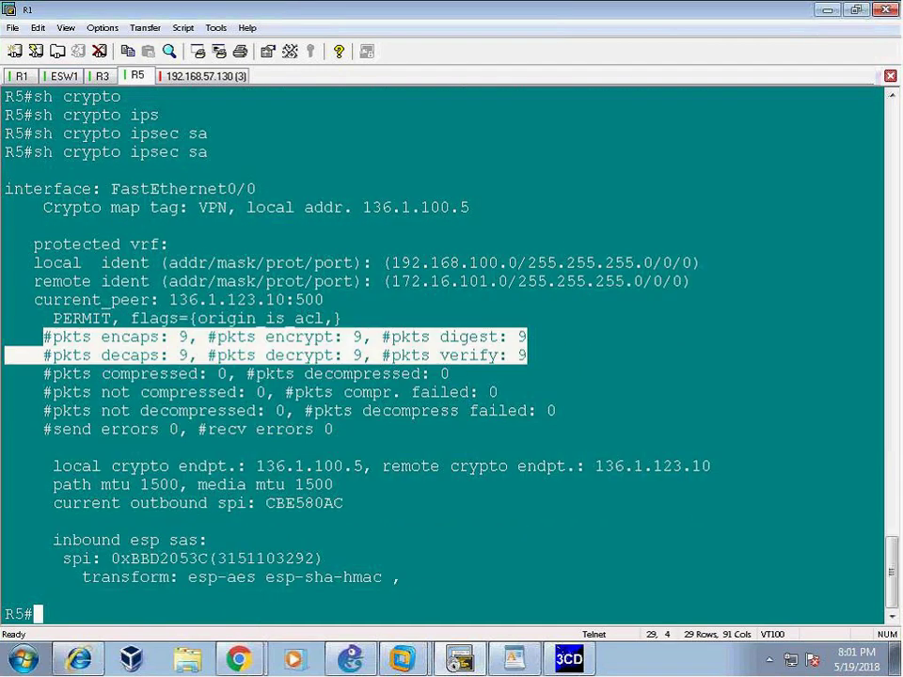
left_click(516, 376, "shift")
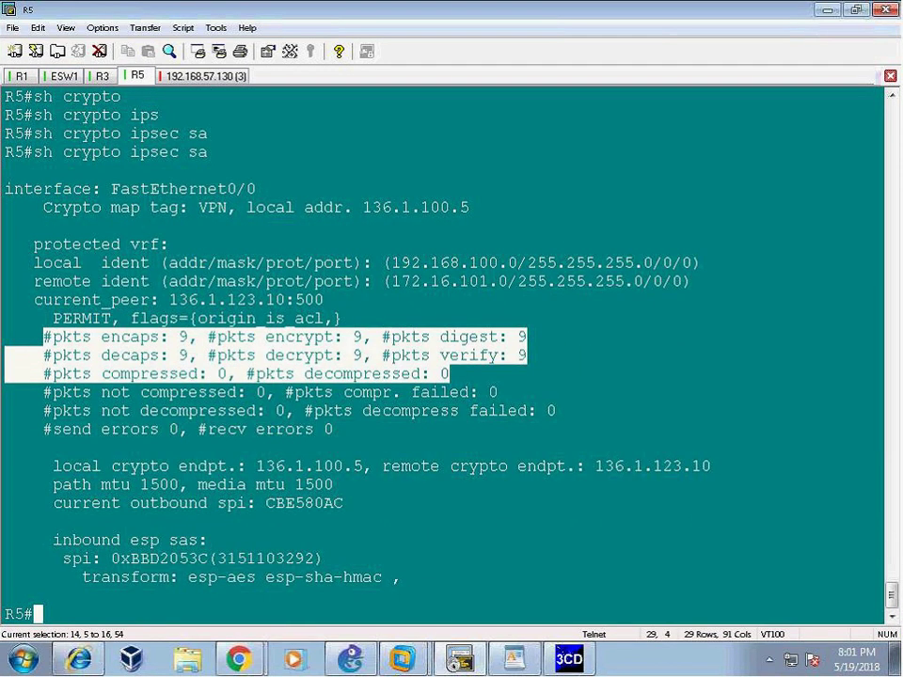
key("Return")
key("Up")
key("Return")
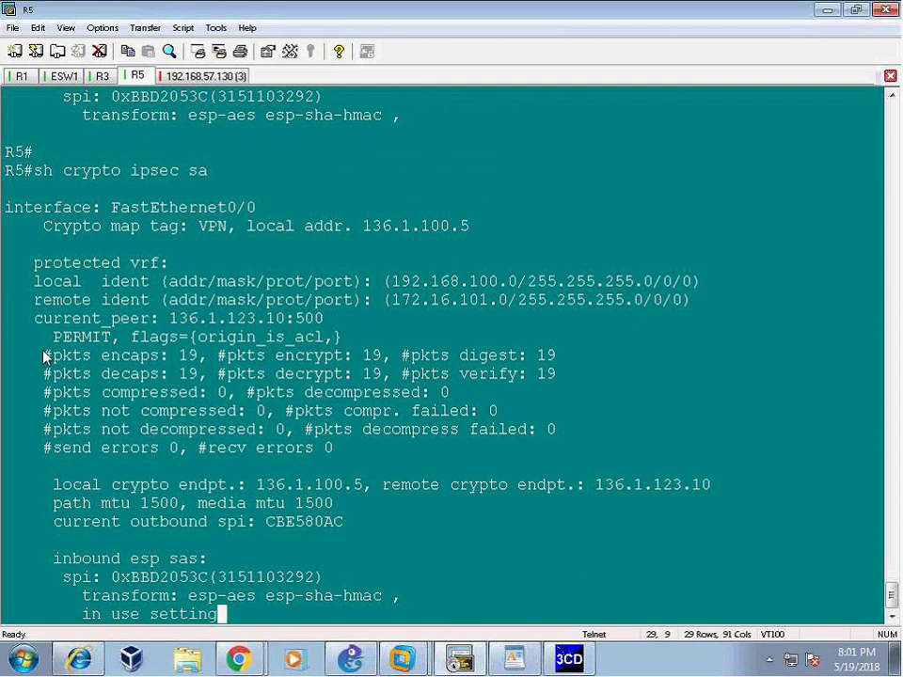
left_click_drag(44, 356, 366, 246)
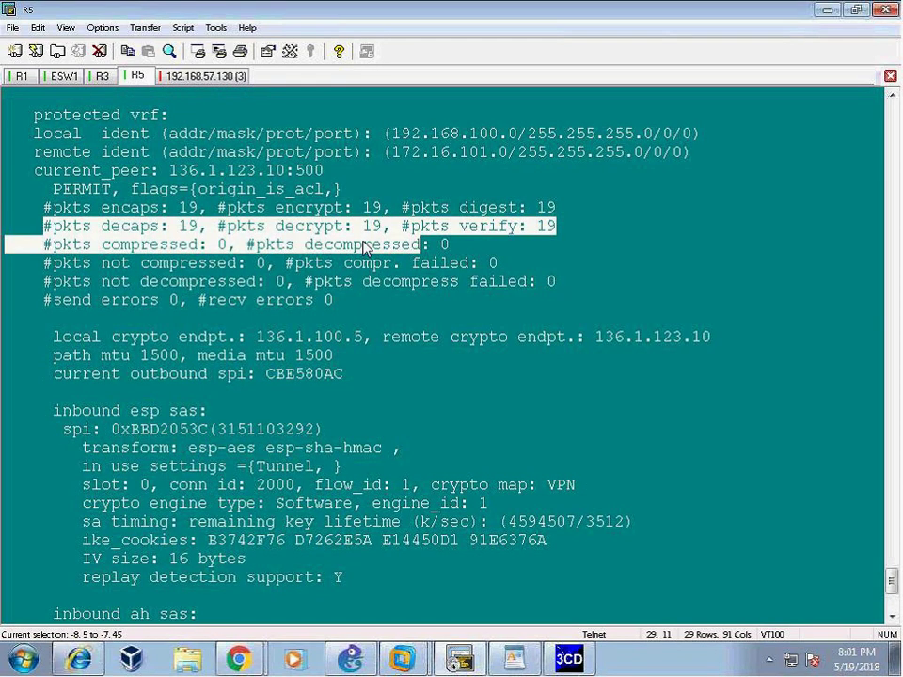
- Log in to the PA-VM firewall's SSH session with the admin password
key("ctrl+Tab")
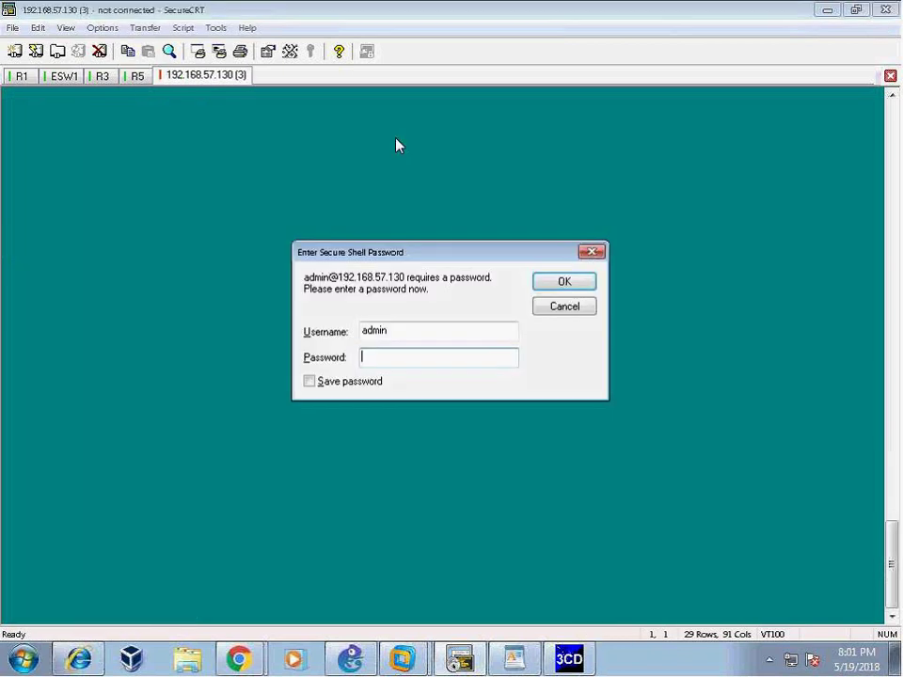
type("admin")
key("Return")
key("Return")
key("Return")
- Explore the 'show vpn ike-sa' options with ?, trying a 'detail' variant
type("show vpn")
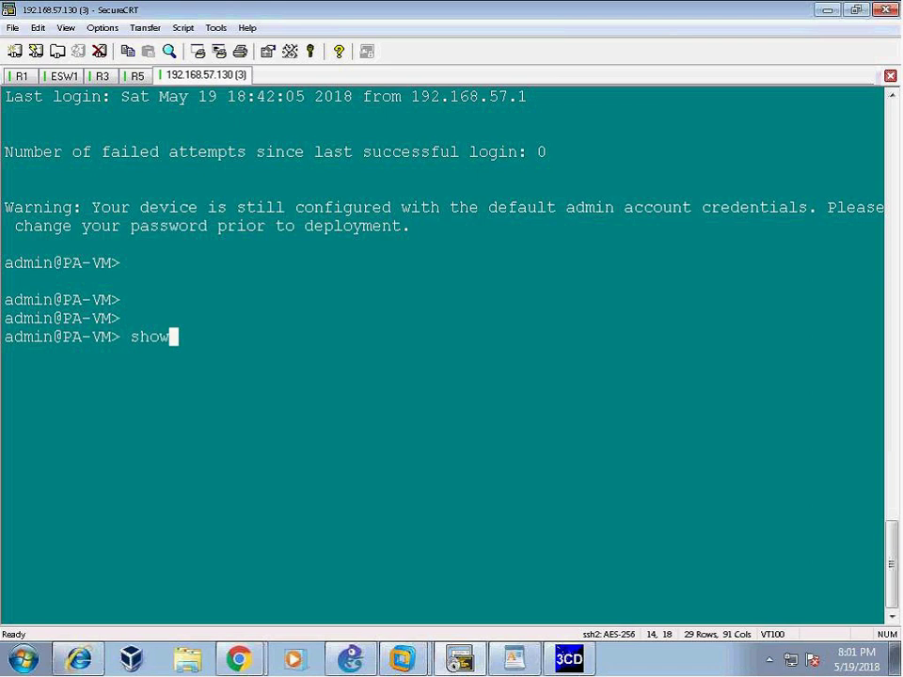
key("question")
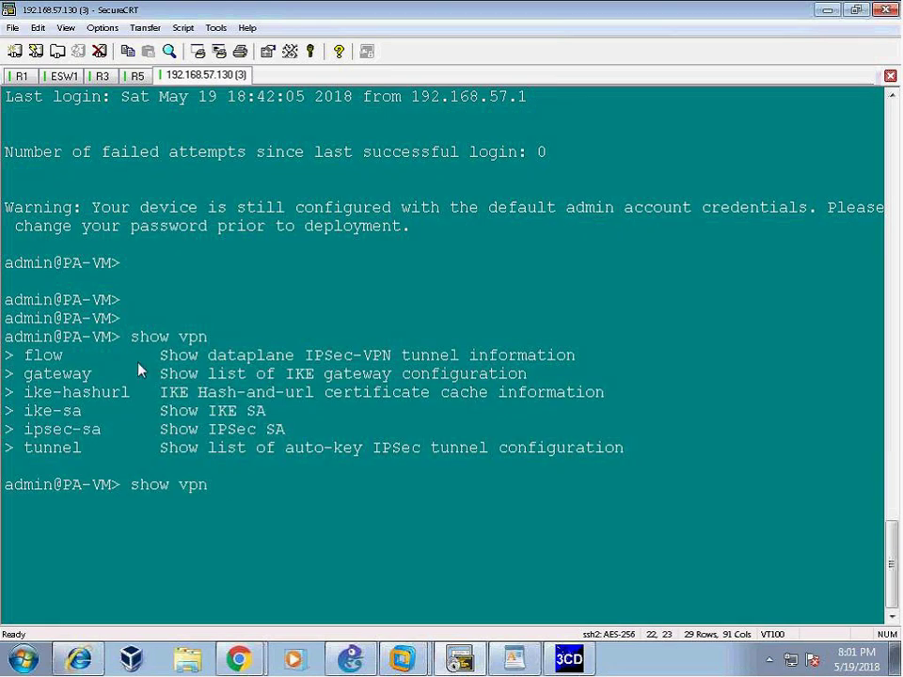
left_click_drag(130, 336, 216, 337)
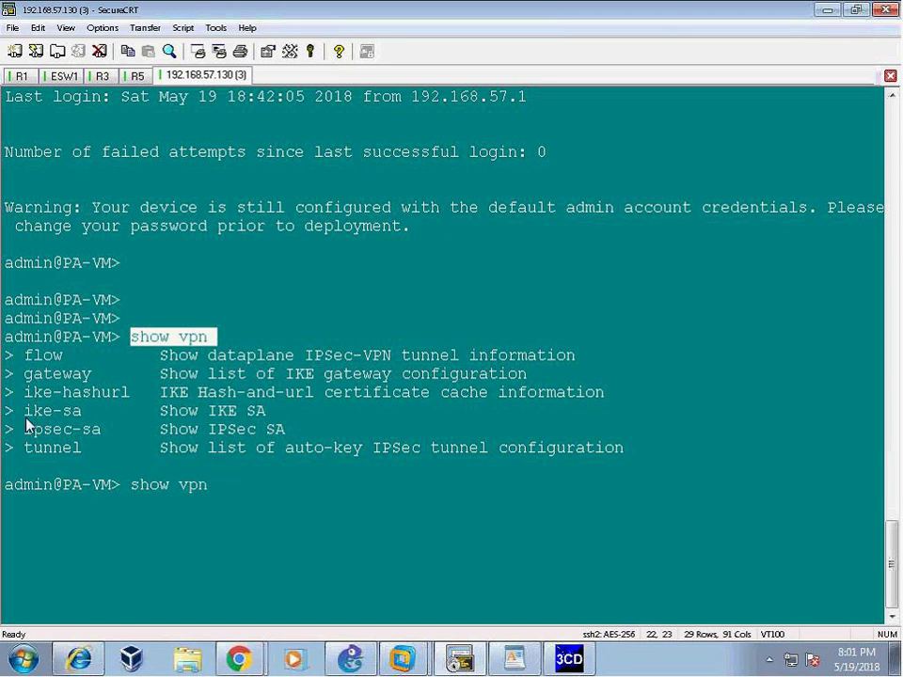
left_click_drag(23, 411, 194, 413)
type("ike-")
key("question")
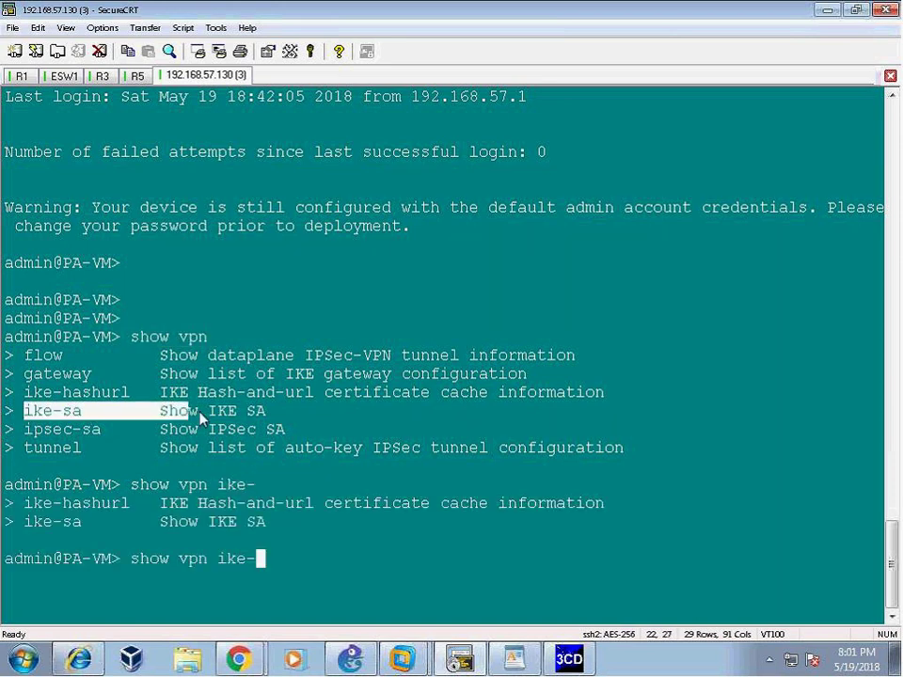
type("sa")
key("question")
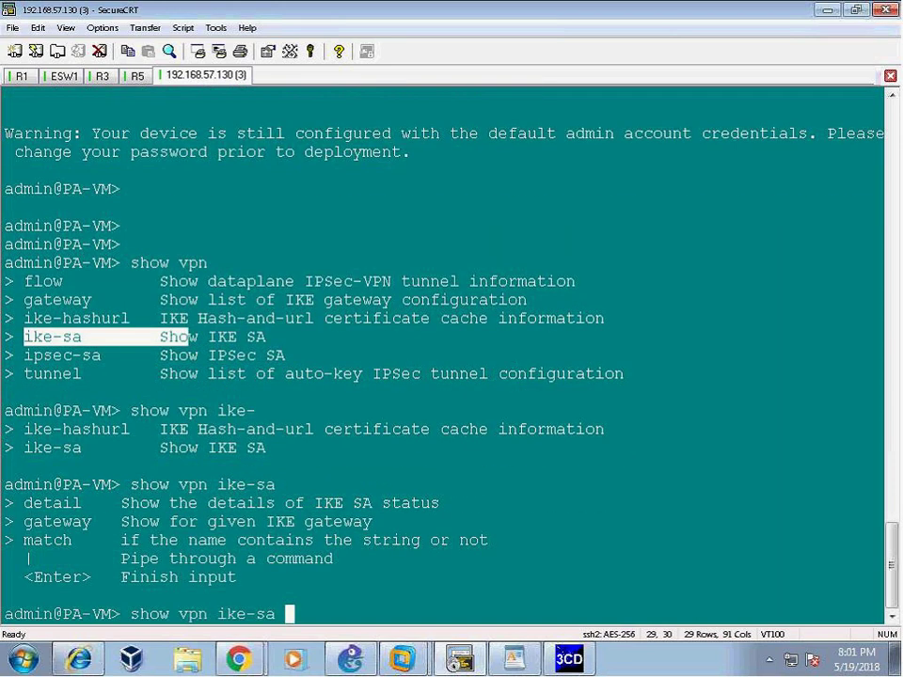
type("detail")
key("Return")
- Show the IKE SAs for gateway R5_tunnel with 'show vpn ike-sa gateway R5_tunnel'
key("Up")
key("BackSpace")
key("BackSpace")
key("BackSpace")
key("BackSpace")
key("BackSpace")
key("BackSpace")
type("gateway")
key("question")
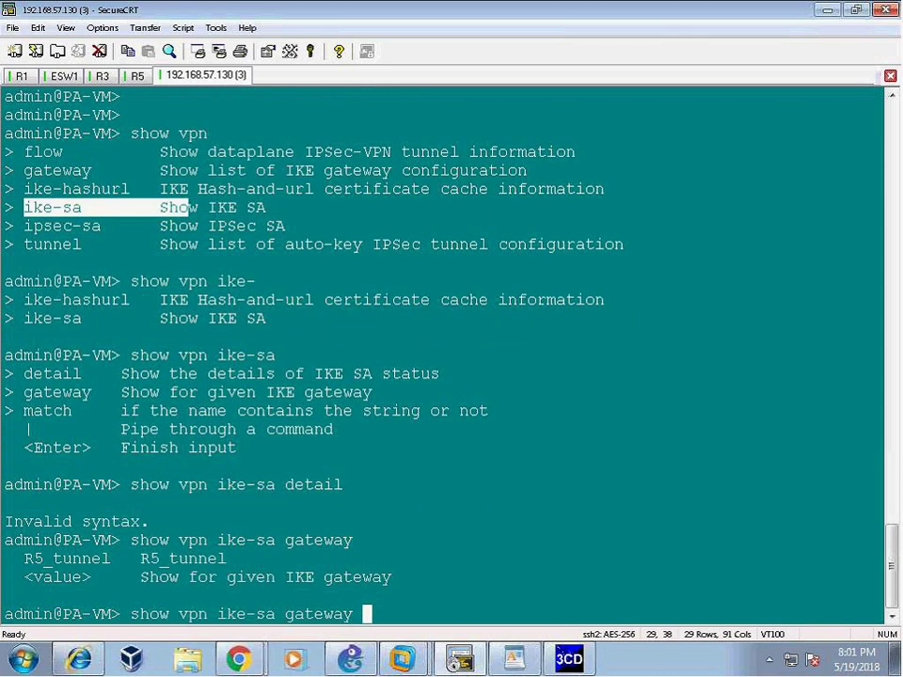
type("R5_tunnel")
key("Return")
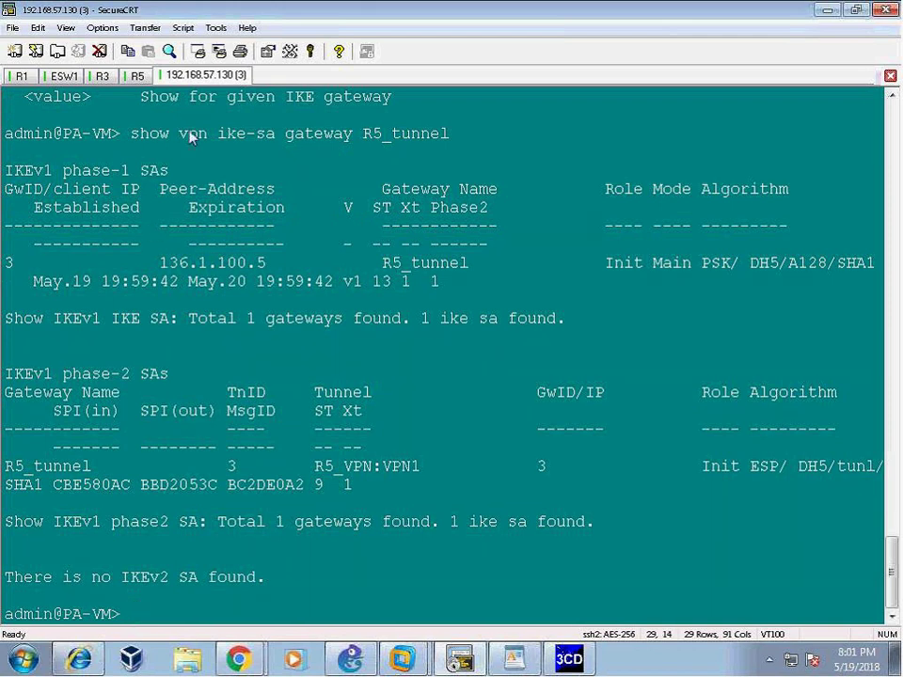
- Review the output: one phase-1 SA in Main mode, Init role, and one phase-2 SA
left_click_drag(119, 135, 451, 134)
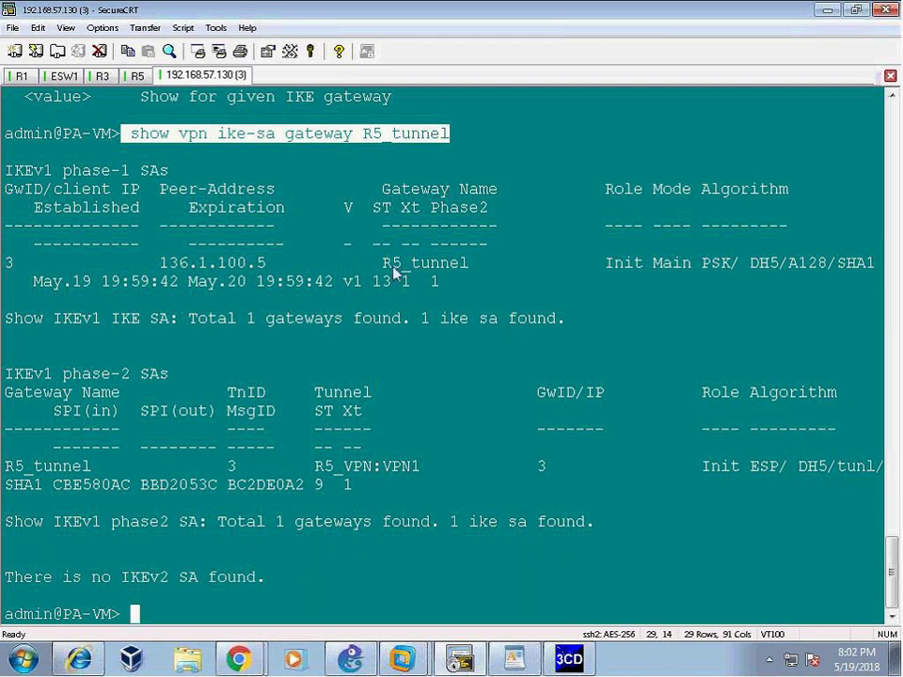
left_click_drag(584, 262, 653, 265)
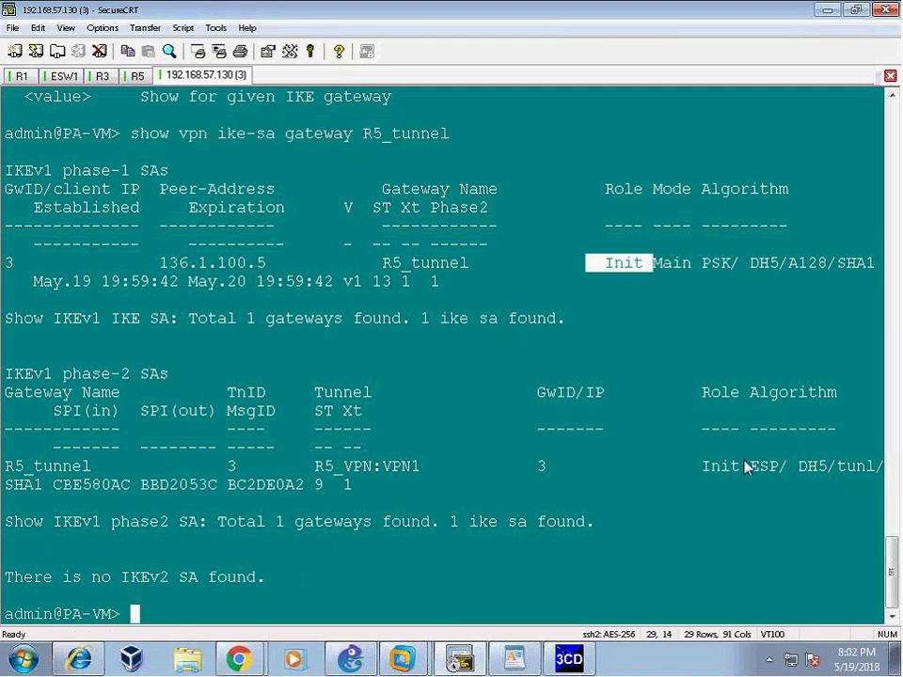
left_click(661, 272)
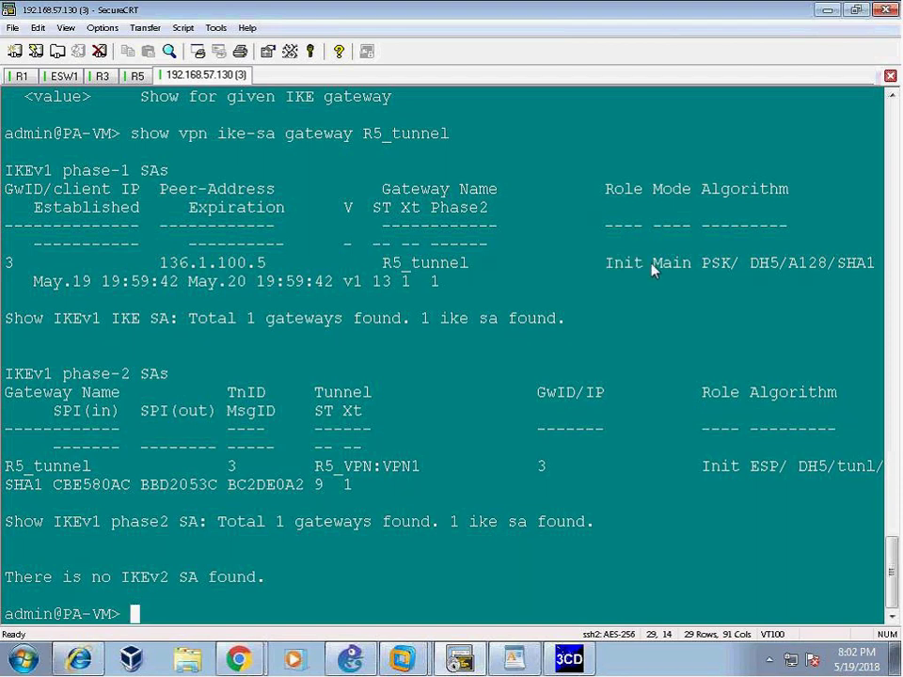
left_click_drag(654, 267, 870, 282)
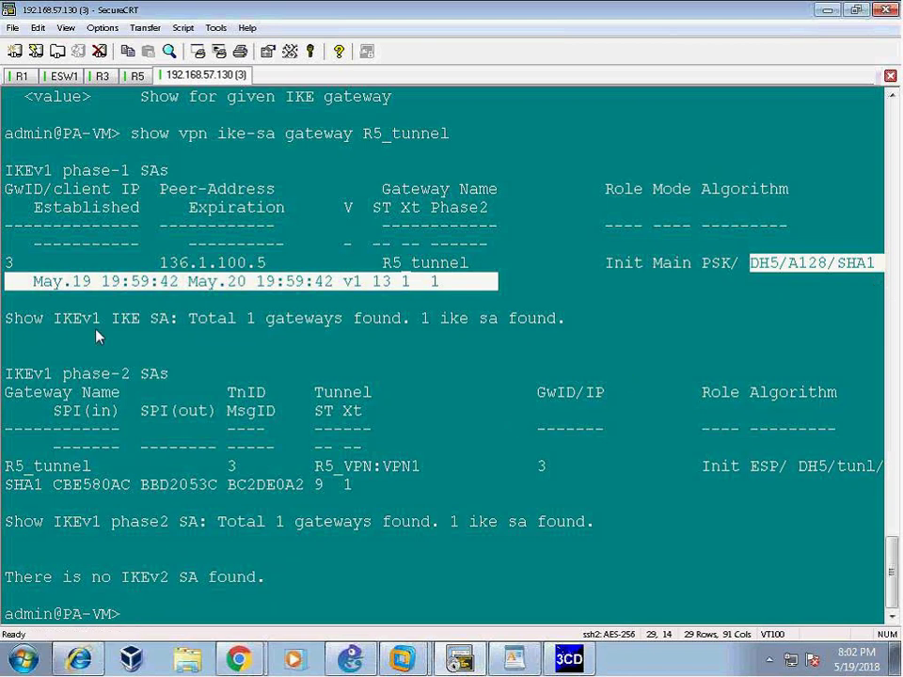
left_click_drag(61, 320, 567, 320)
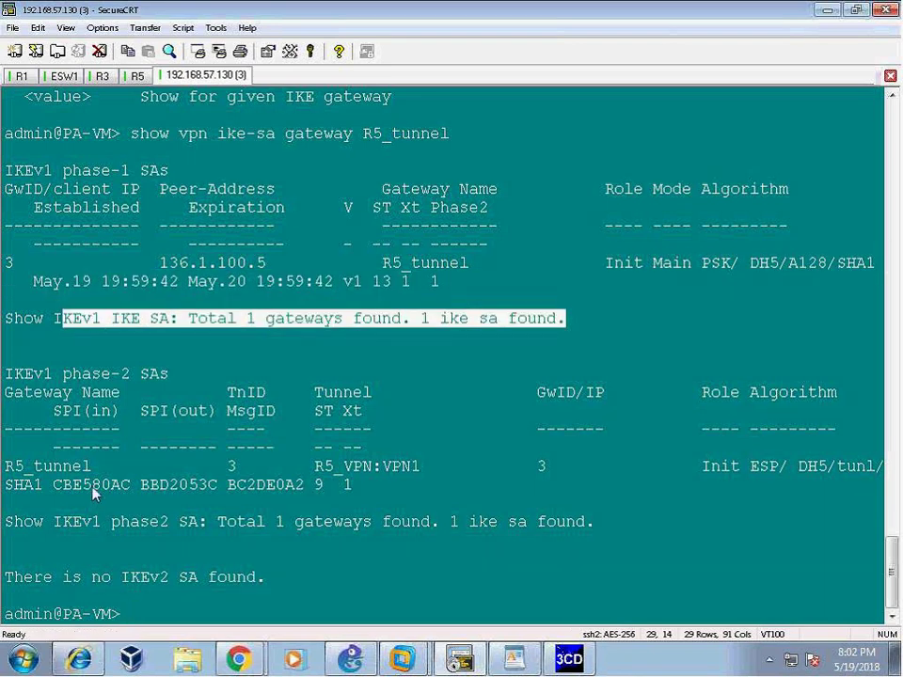
left_click_drag(26, 374, 772, 524)
left_click(790, 534)
left_click_drag(684, 465, 595, 521)
left_click(420, 572)
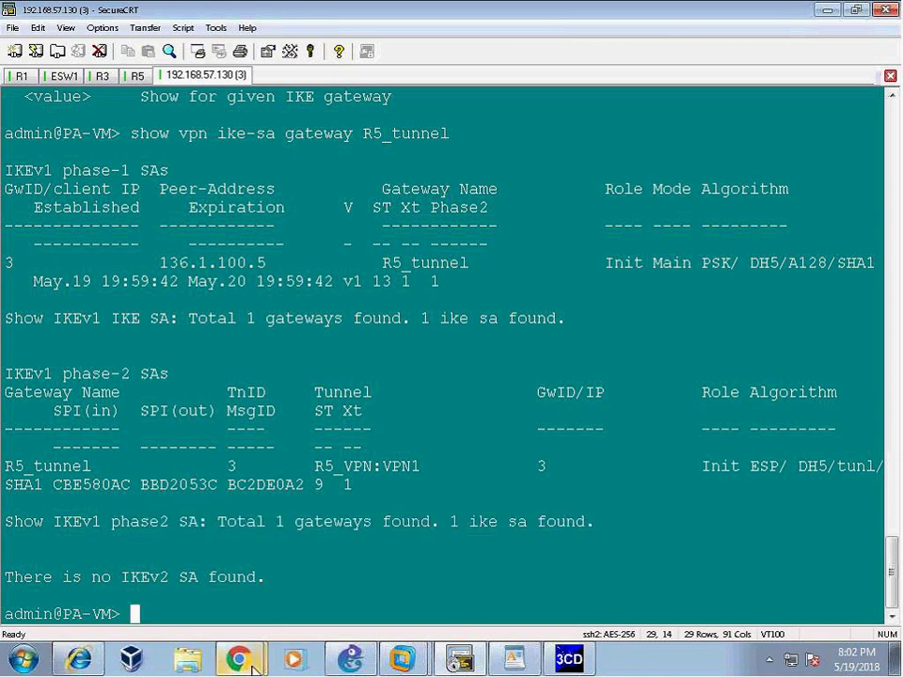
- Open the IKE info for the R5_VPN tunnel in the PAN-OS web interface
mouse_move(252, 664)
left_click(196, 627)
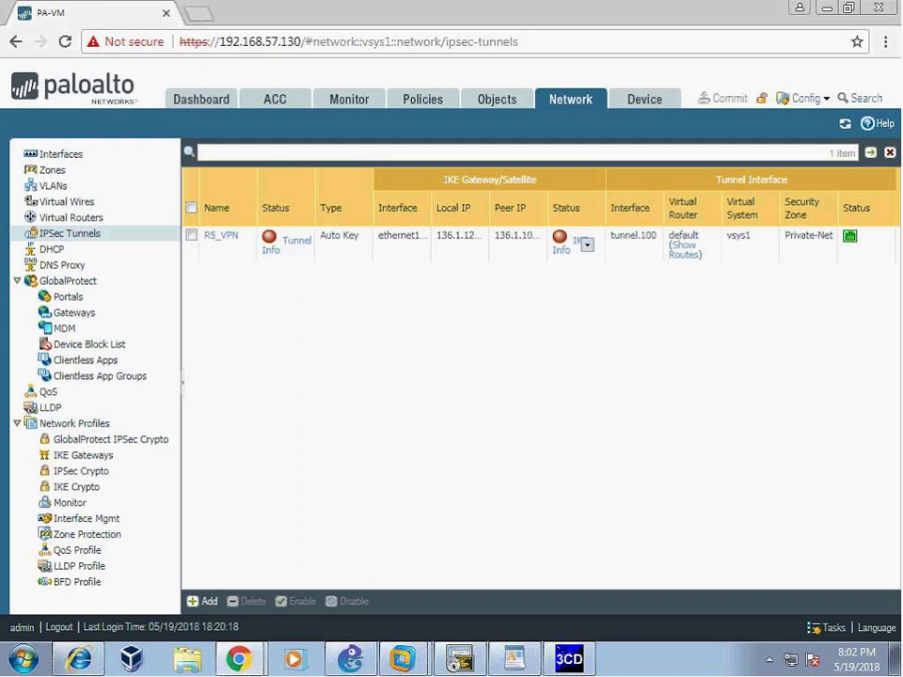
left_click(563, 249)
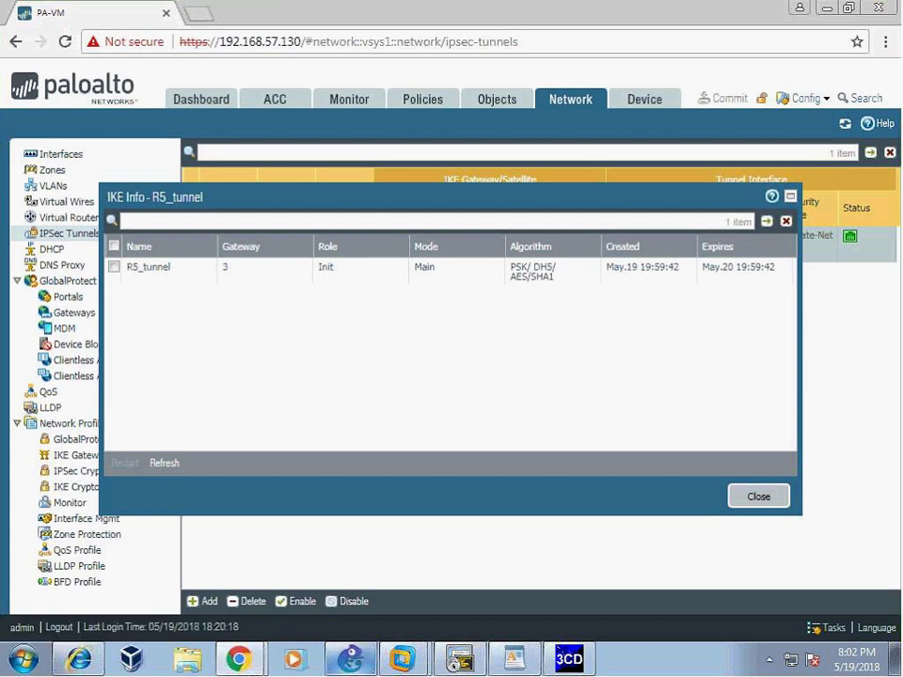
key("alt+Tab")
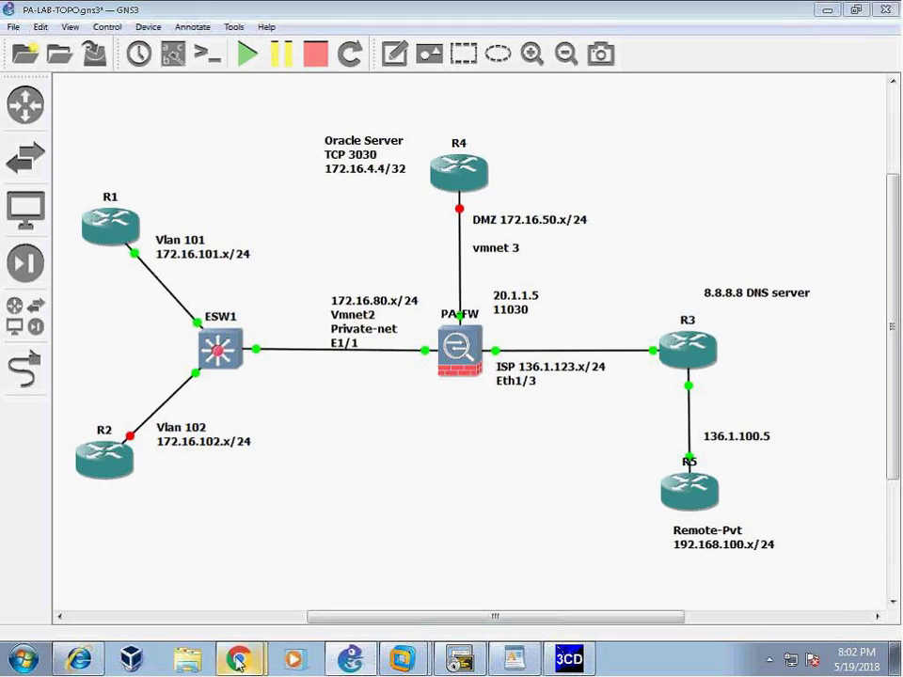
- Close the IKE info, then review and close R5_VPN's tunnel statistics
mouse_move(238, 658)
left_click(150, 619)
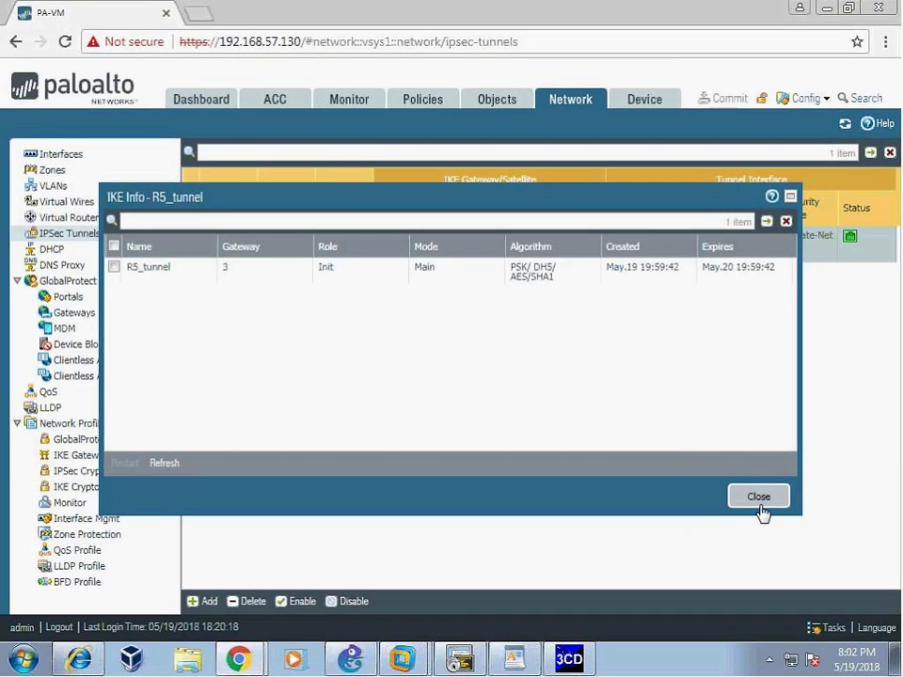
left_click(759, 498)
left_click(289, 246)
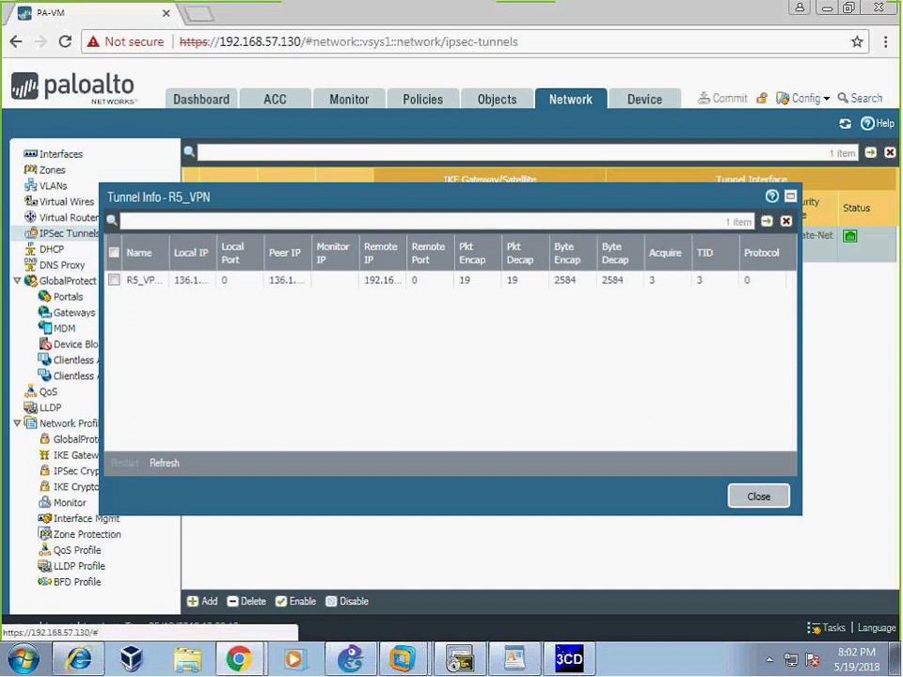
left_click(760, 501)
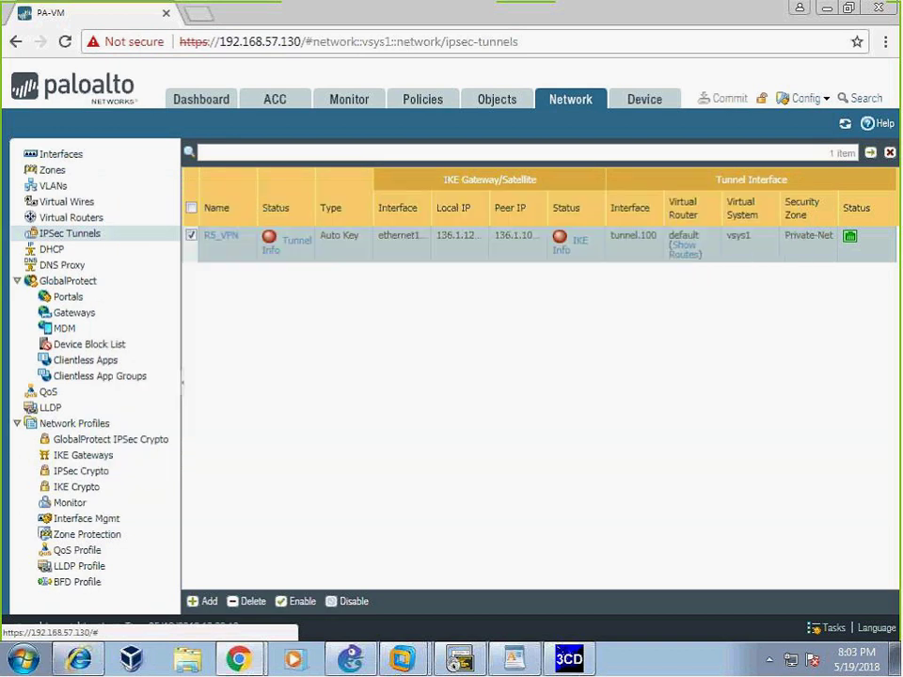
- Show the firewall's IPsec SA summary with 'show vpn ipsec-sa summary'
left_click(459, 661)
key("Up")
key("BackSpace")
key("BackSpace")
key("BackSpace")
key("BackSpace")
key("BackSpace")
key("BackSpace")
key("BackSpace")
key("BackSpace")
key("BackSpace")
key("BackSpace")
key("BackSpace")
key("BackSpace")
key("BackSpace")
key("BackSpace")
key("BackSpace")
key("BackSpace")
key("BackSpace")
key("BackSpace")
key("BackSpace")
key("BackSpace")
key("BackSpace")
key("BackSpace")
key("BackSpace")
key("BackSpace")
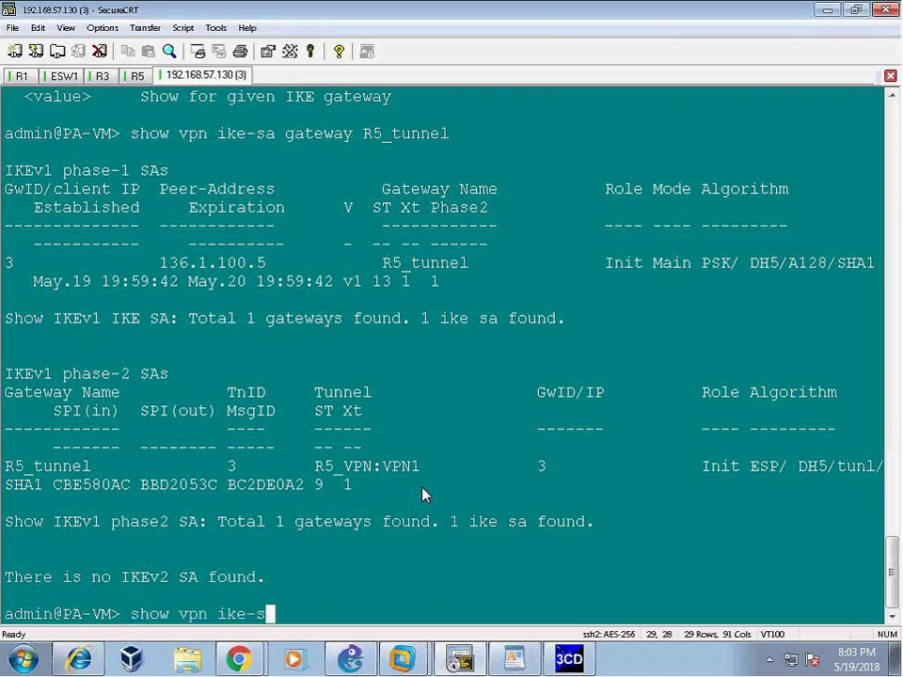
key("question")
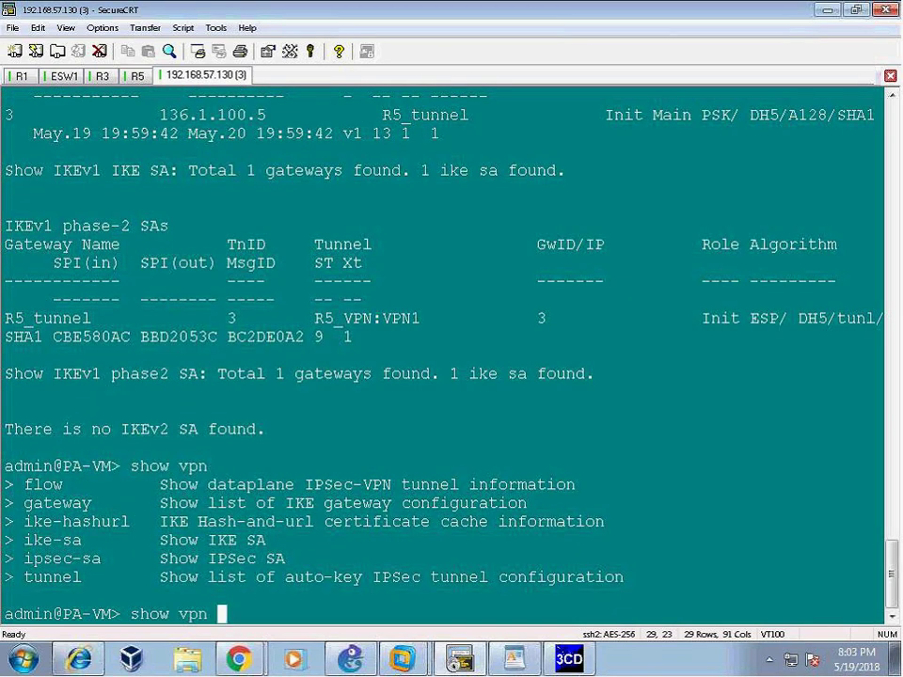
type("ipsec-sa")
key("question")
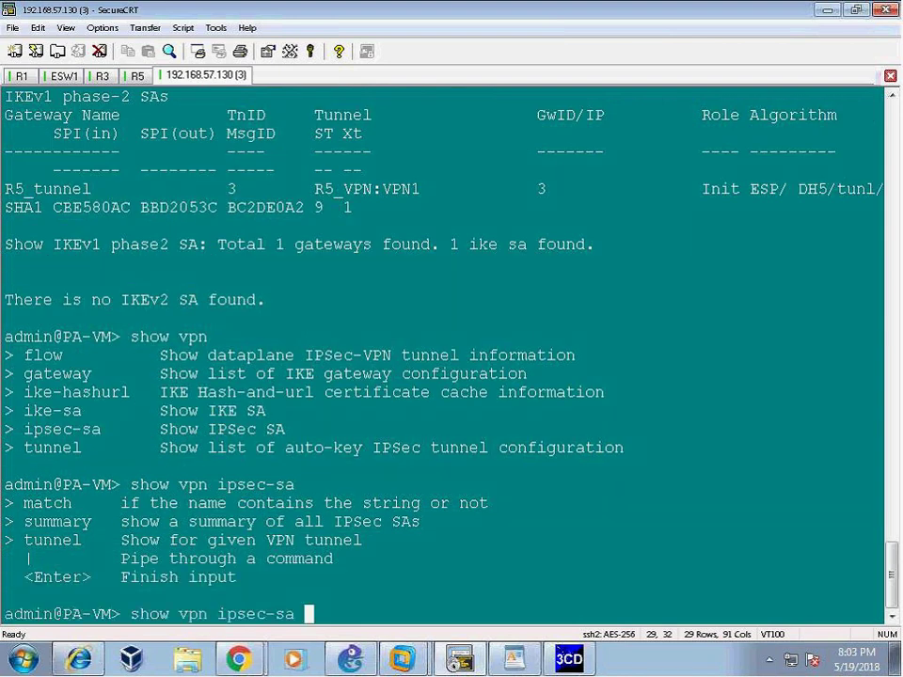
type("summary")
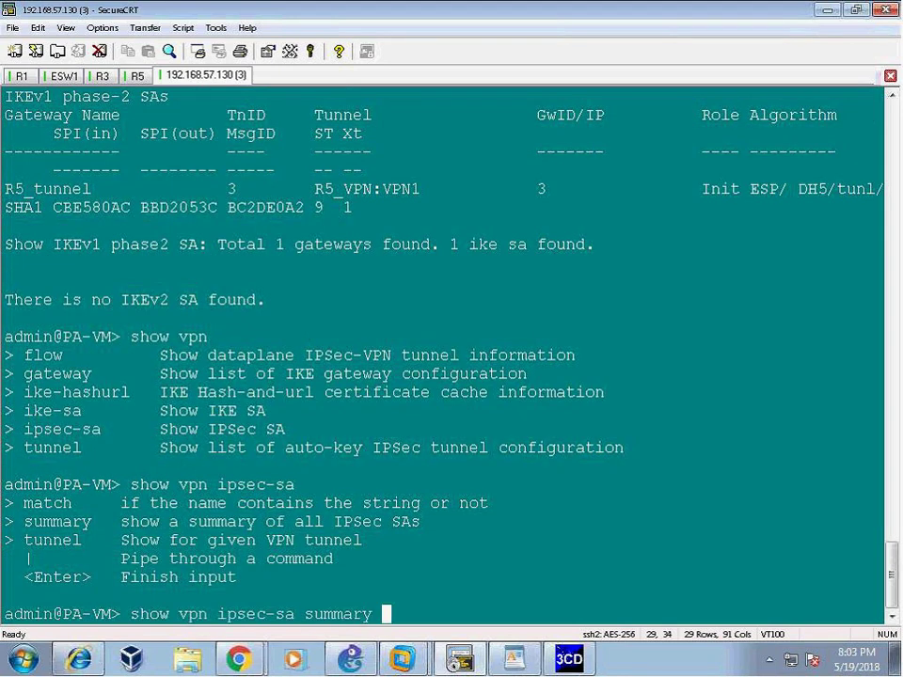
key("Return")
- Query the IPsec SA for tunnel R5_VPN with 'show vpn ipsec-sa tunnel'
key("Up")
key("BackSpace")
key("BackSpace")
key("BackSpace")
key("BackSpace")
key("BackSpace")
key("BackSpace")
key("BackSpace")
key("BackSpace")
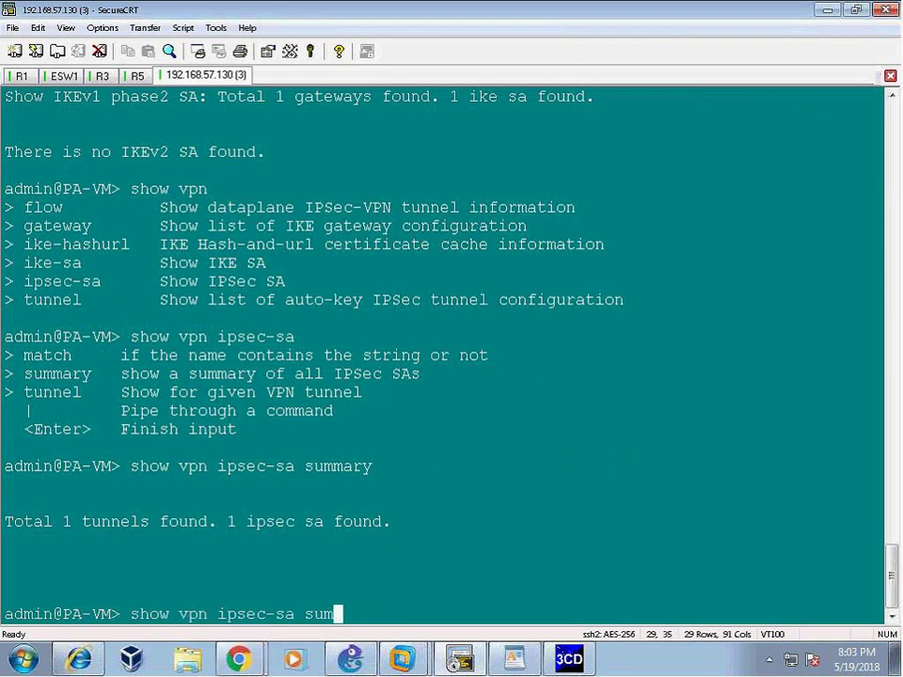
key("question")
type("tu")
key("BackSpace")
key("BackSpace")
type("tu")
key("Tab")
key("question")
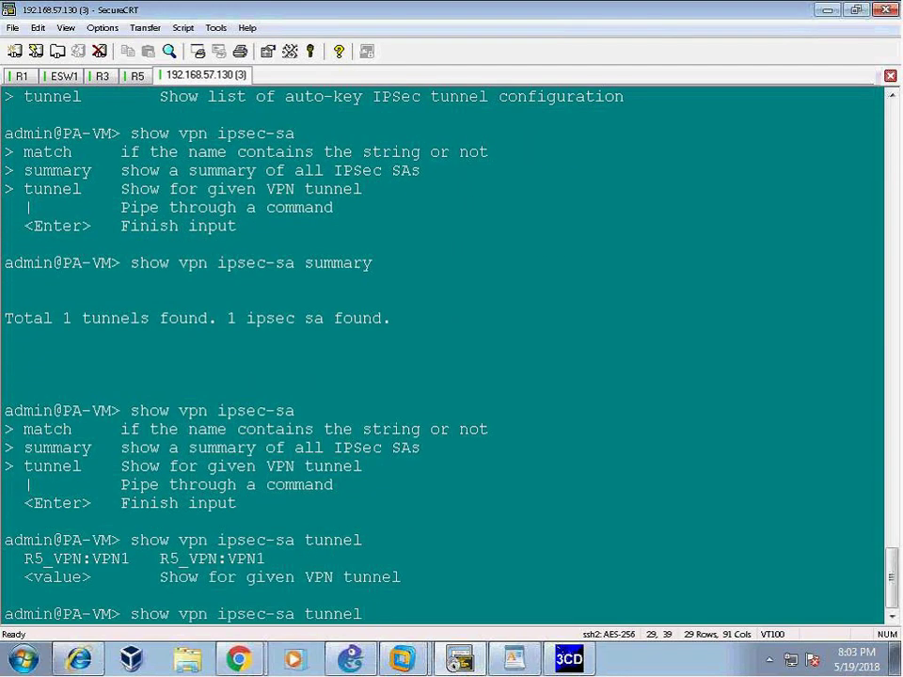
type("R5_\\")
key("BackSpace")
type("VPN")
key("Return")
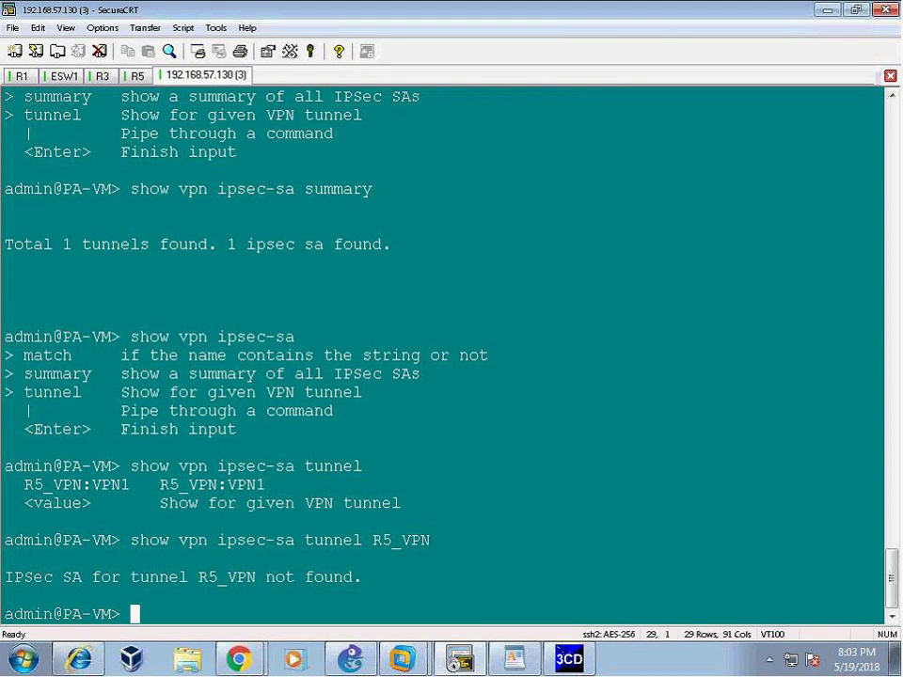
- Query tunnel R5_VPN:VPN1 and review its IPsec SA with peer 136.1.100.5
key("Up")
type(":VPN1")
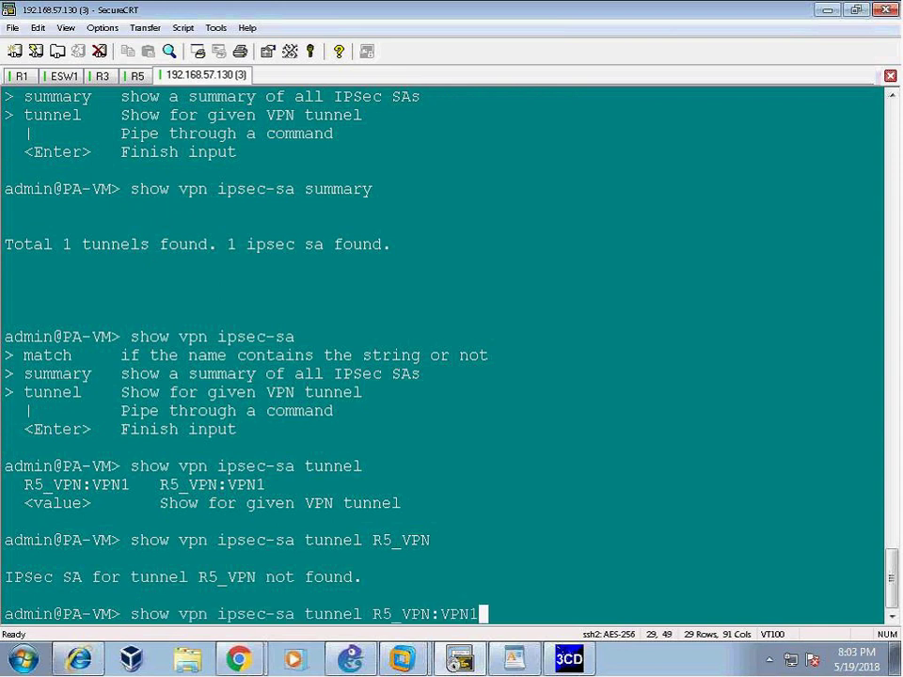
key("Return")
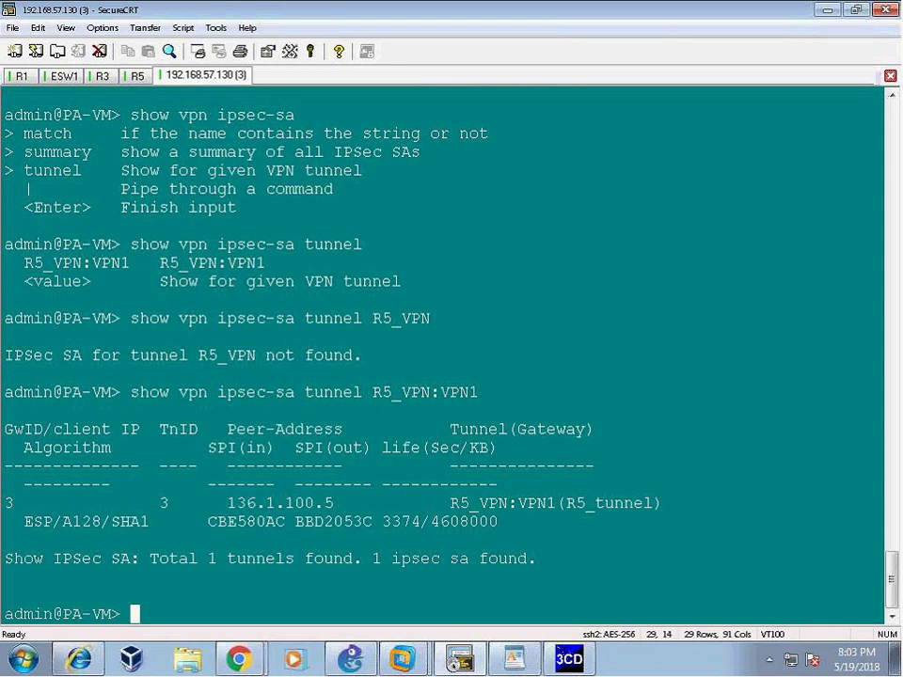
left_click_drag(41, 429, 658, 564)
left_click(518, 316)
type("show session all")
- List all firewall sessions and note ipsec-esp session 73 alongside the SA's SPIs and lifetime
key("Return")
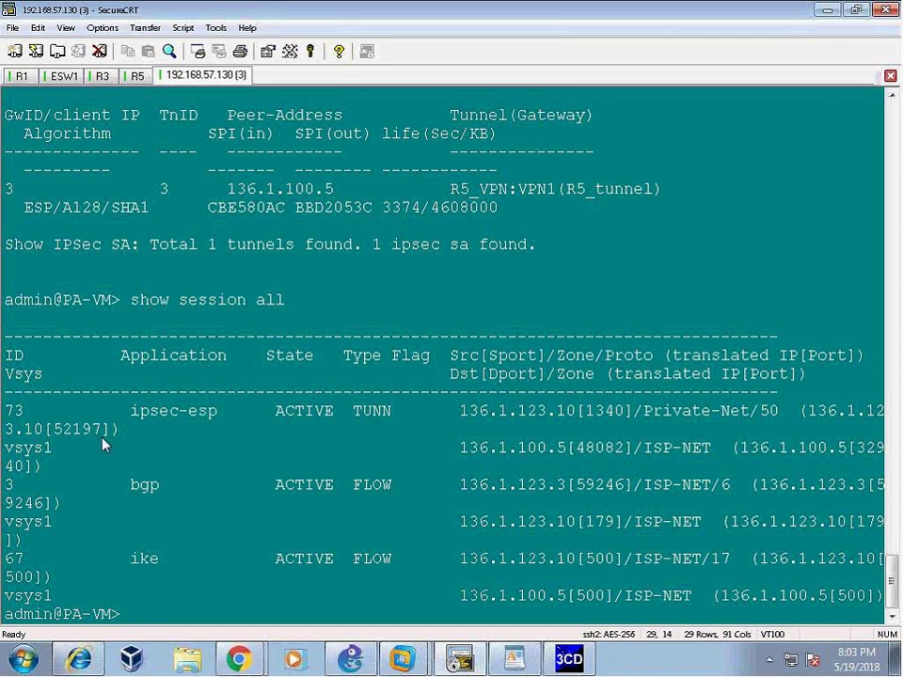
left_click_drag(141, 299, 286, 300)
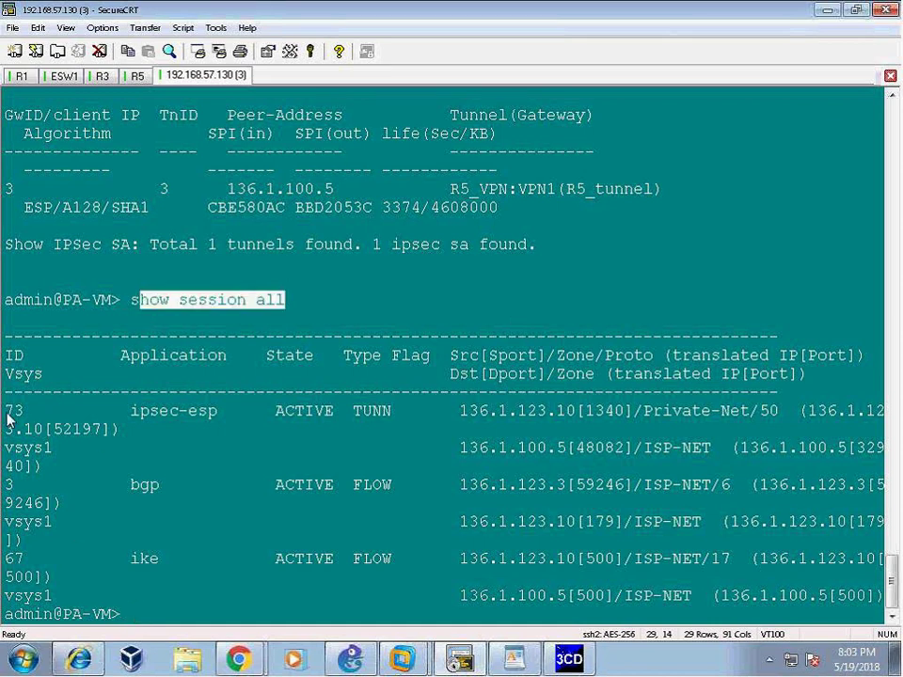
left_click_drag(6, 413, 214, 430)
scroll(369, 299, "up", 4)
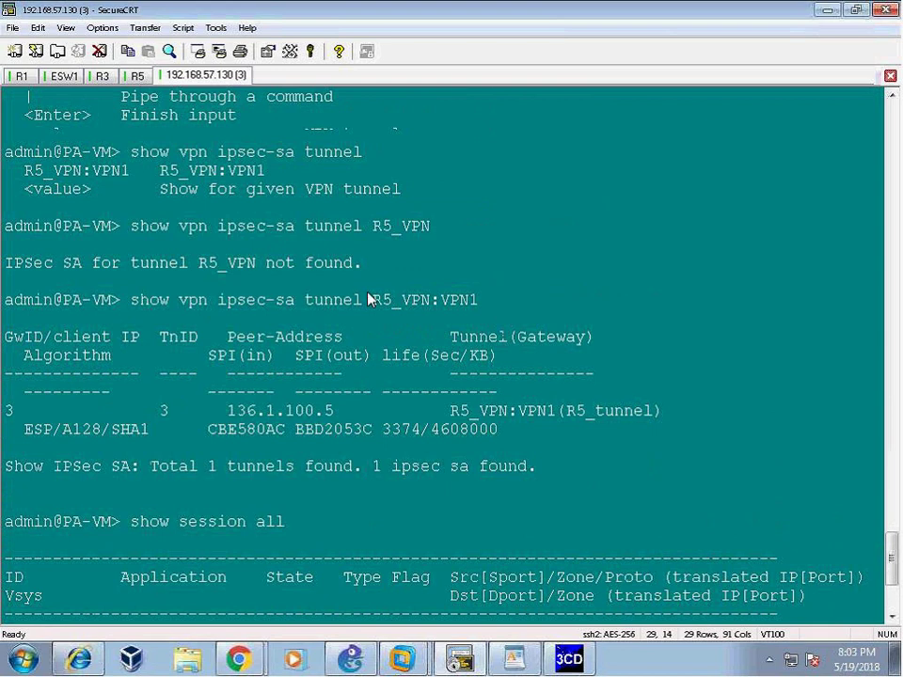
left_click_drag(23, 355, 639, 465)
left_click(528, 467)
left_click_drag(179, 429, 227, 430)
left_click_drag(382, 429, 624, 430)
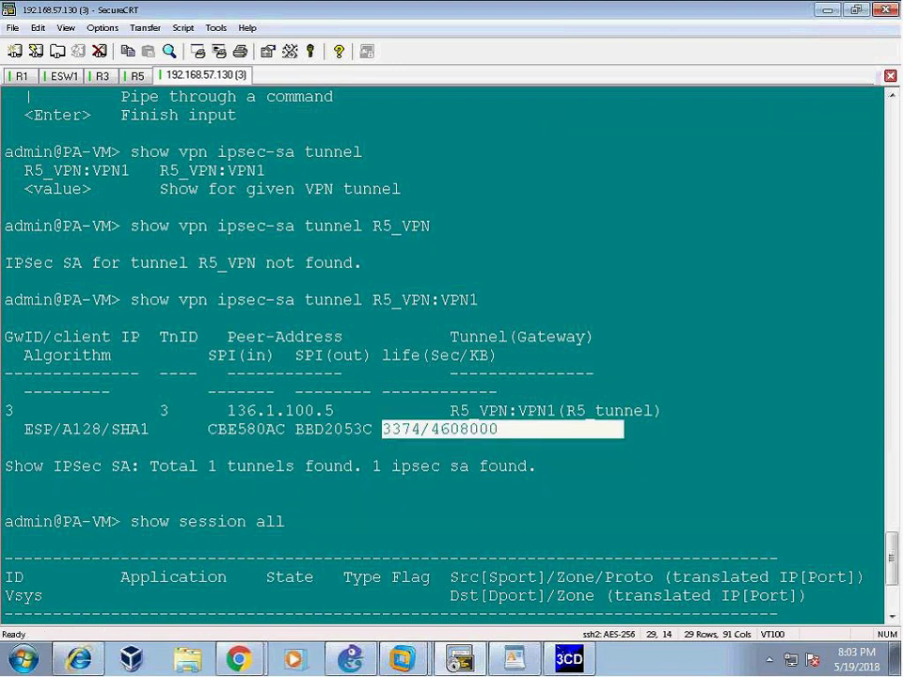
left_click_drag(207, 412, 382, 430)
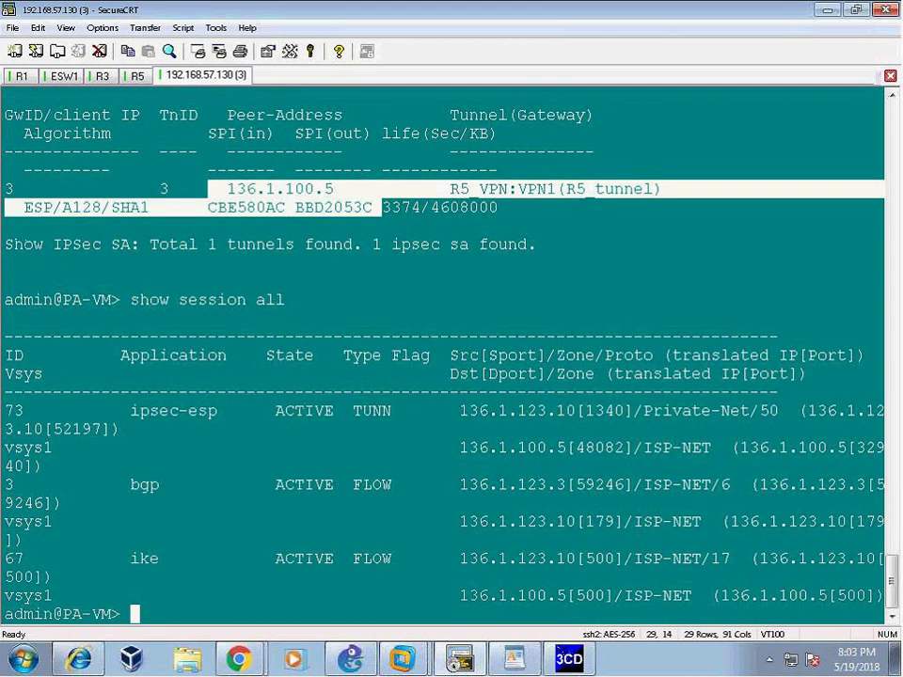
left_click_drag(15, 411, 74, 411)
- Inspect session 73's ipsec-esp flows between 136.1.123.10 and 136.1.100.5, then return to the PAN-OS browser
key("Up")
key("BackSpace")
key("BackSpace")
key("BackSpace")
type("id 73")
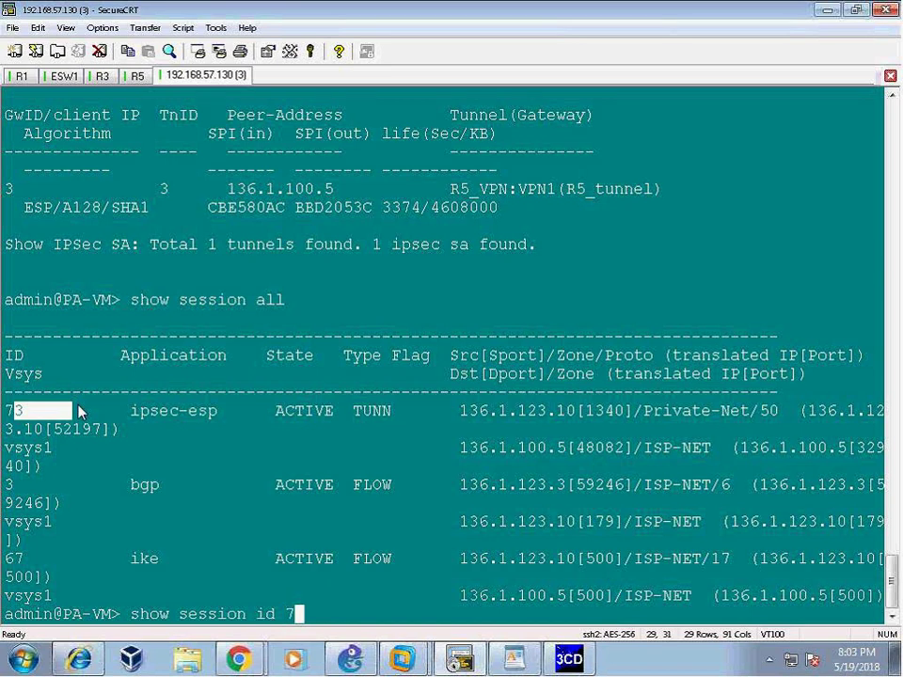
key("Return")
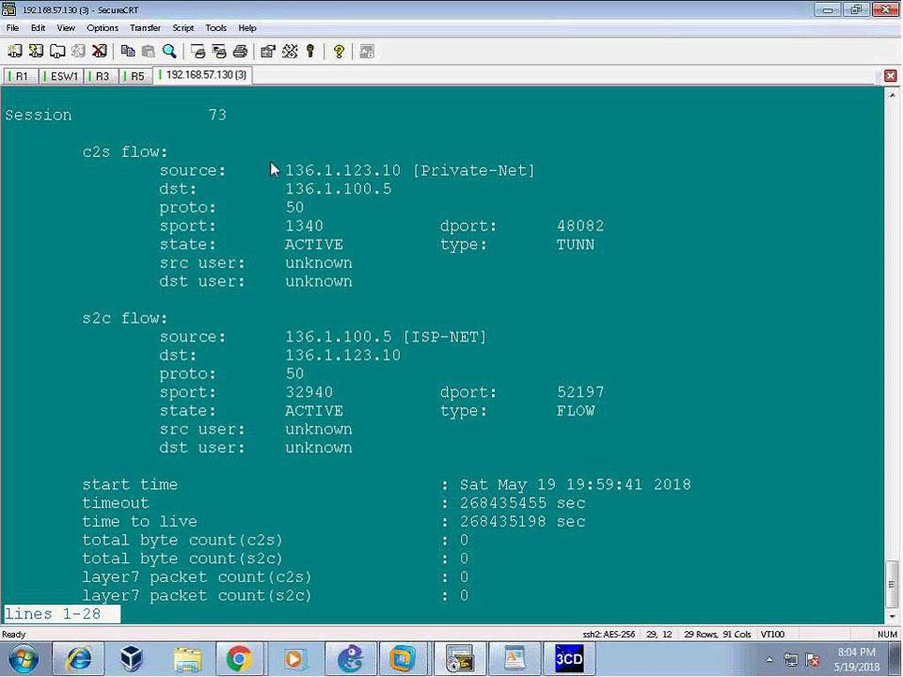
left_click_drag(272, 170, 527, 202)
left_click_drag(131, 338, 504, 350)
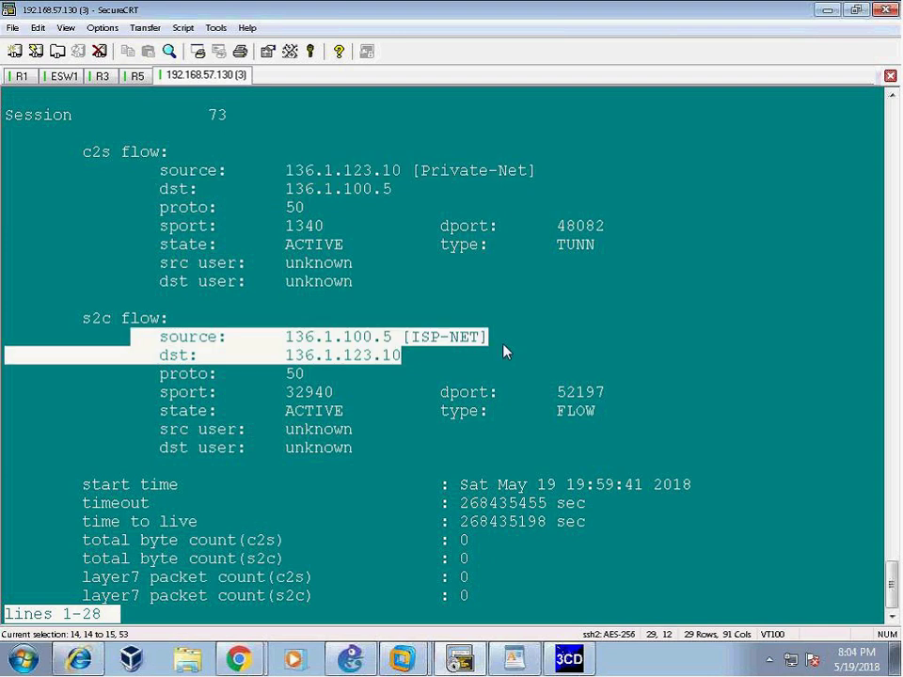
key("space")
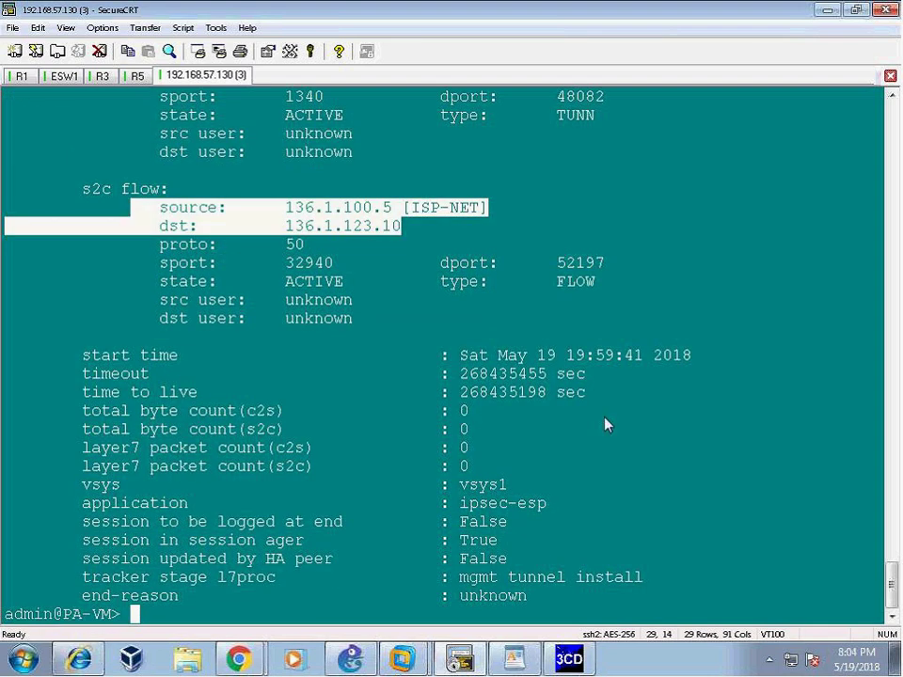
left_click_drag(71, 358, 649, 577)
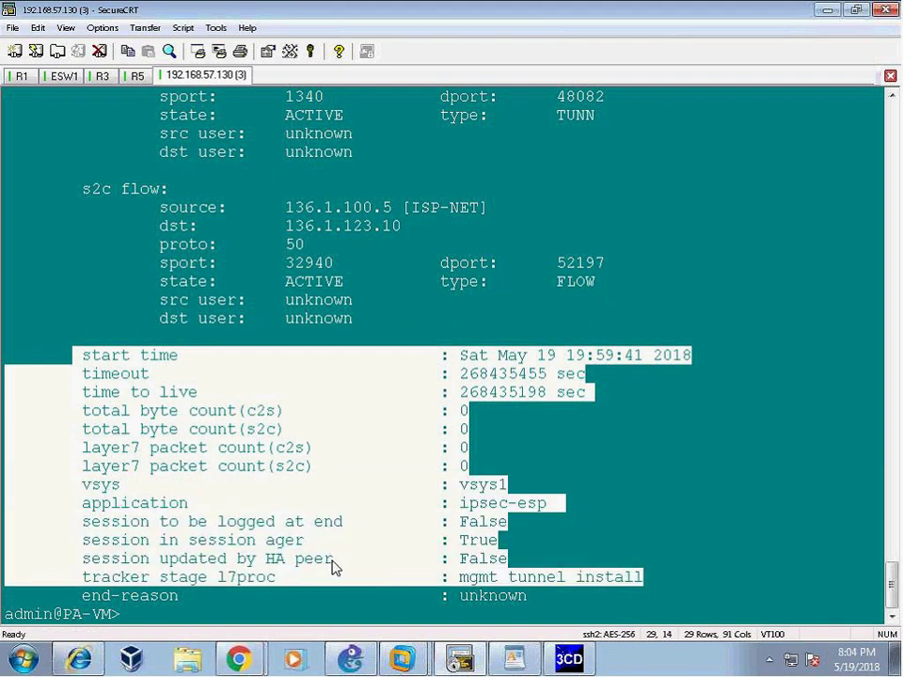
triple_click(243, 509)
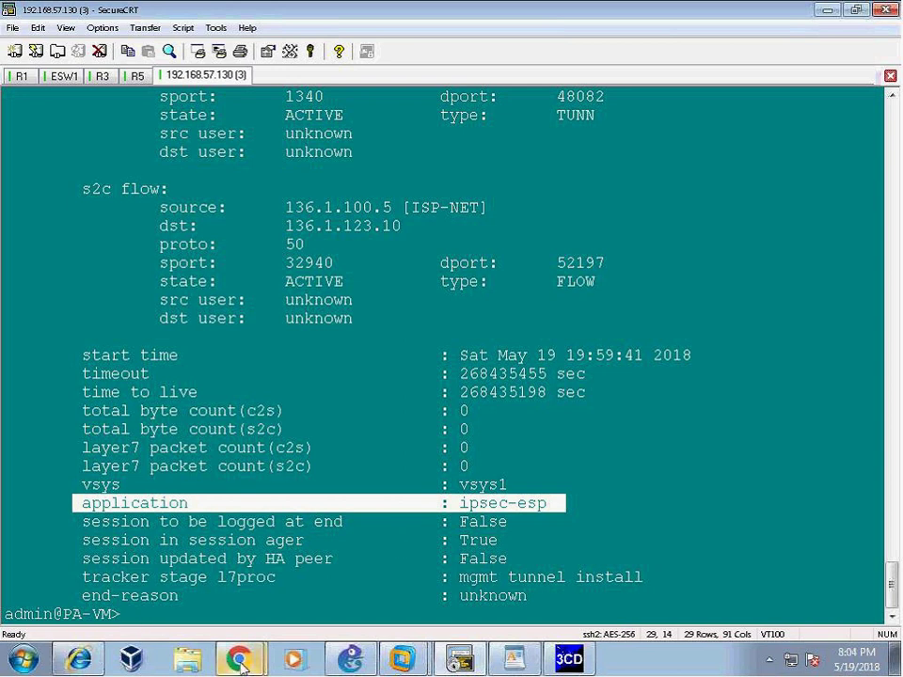
mouse_move(238, 658)
left_click(175, 623)
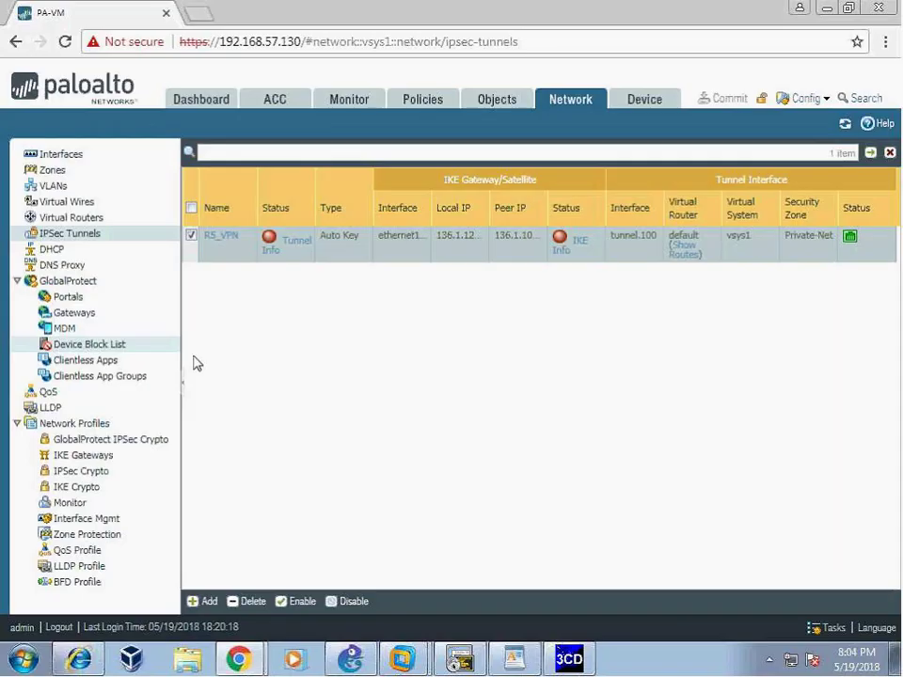